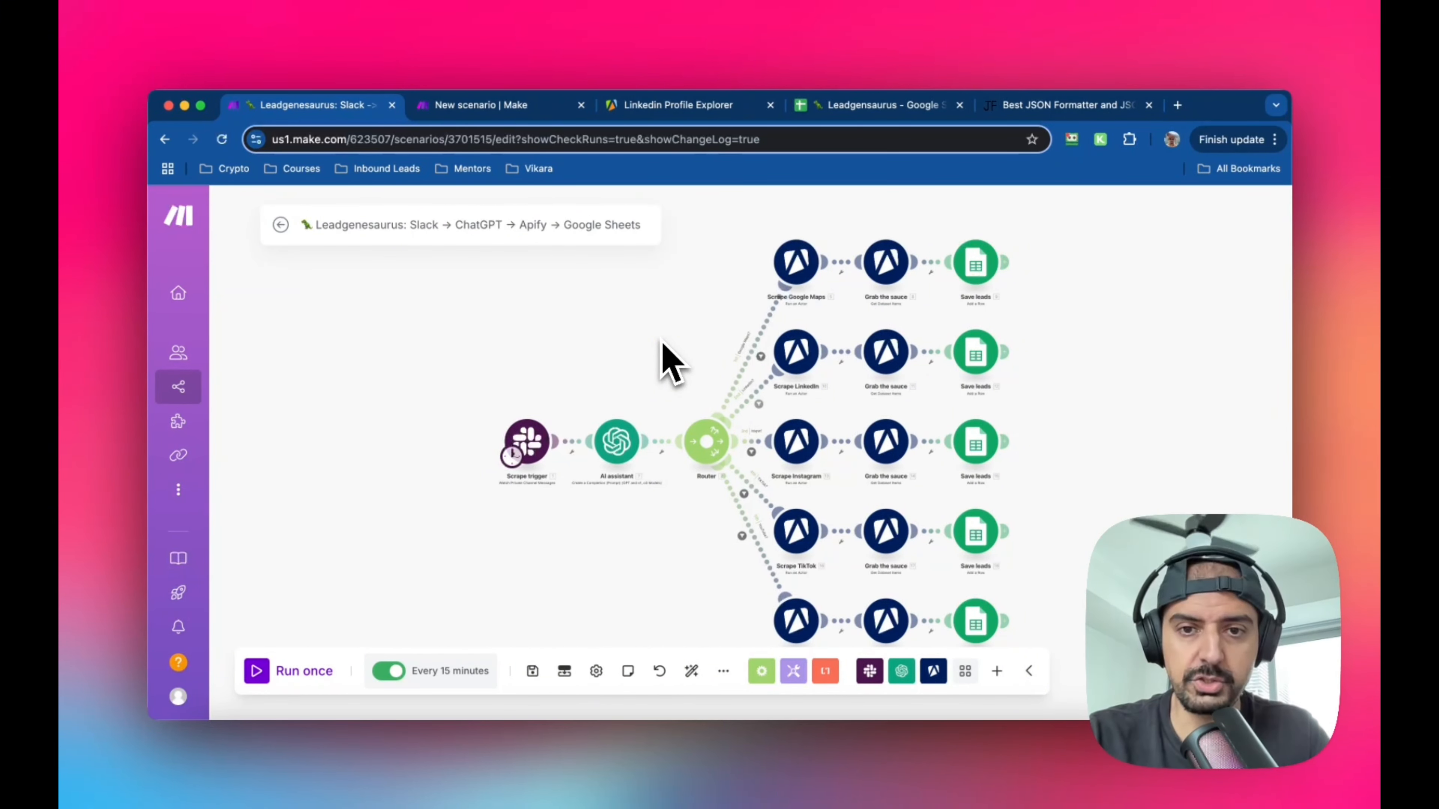
# - Examine the Leadgenesaurus scenario from the Slack trigger and AI assistant through the router to its scraping branches
pyautogui.scroll(5, 561, 483)
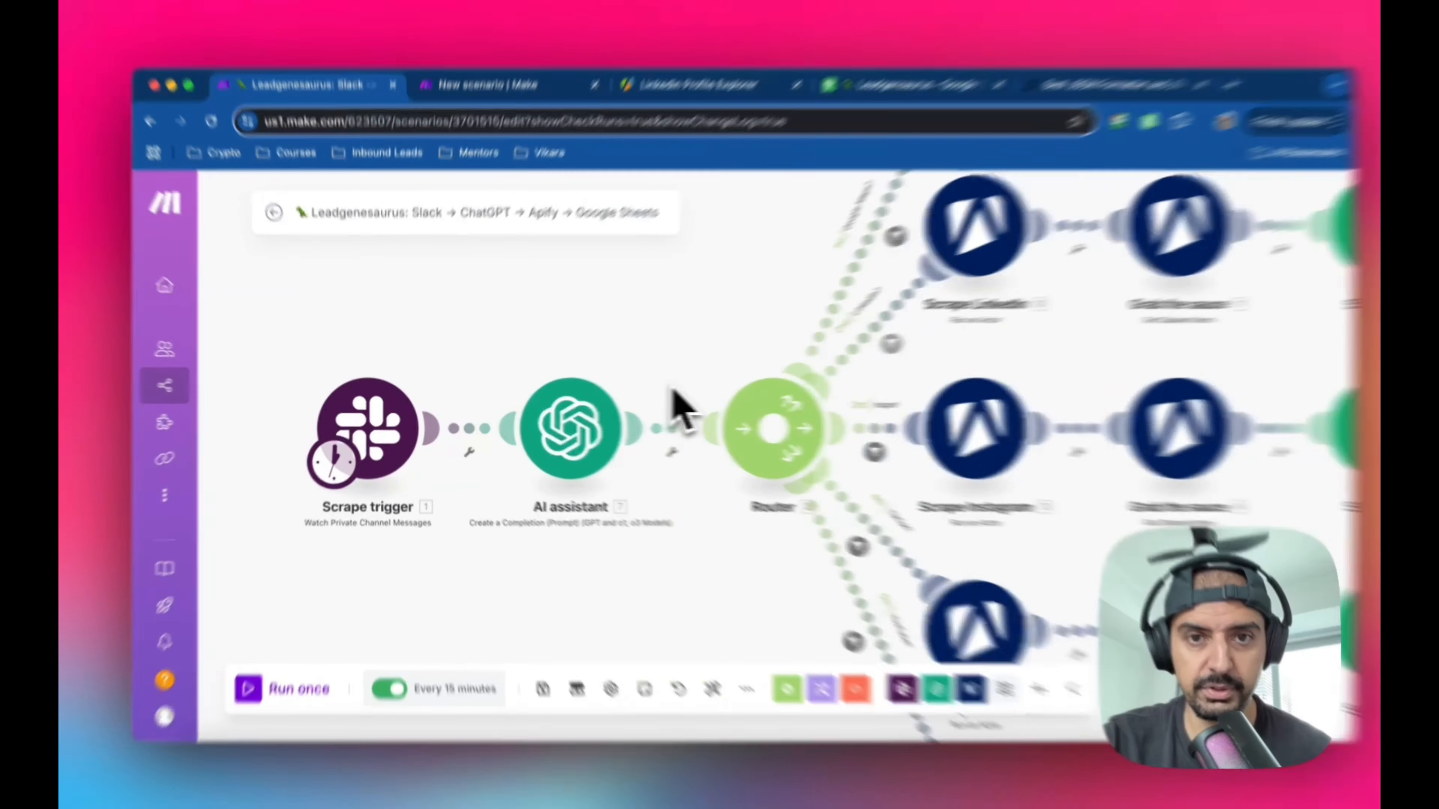
pyautogui.moveTo(662, 334); pyautogui.dragTo(442, 513)
pyautogui.scroll(-3, 809, 348)
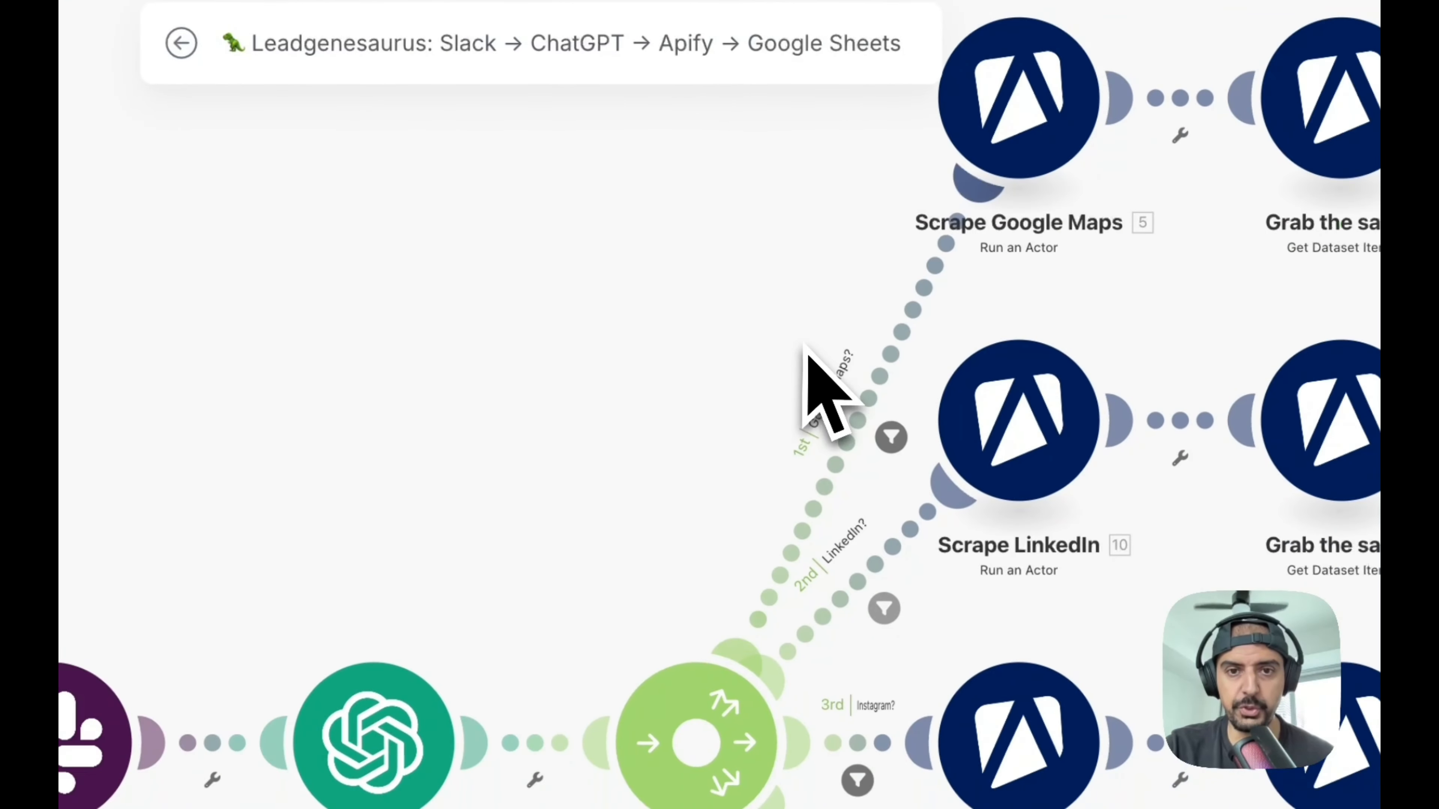
pyautogui.moveTo(477, 395); pyautogui.dragTo(700, 342)
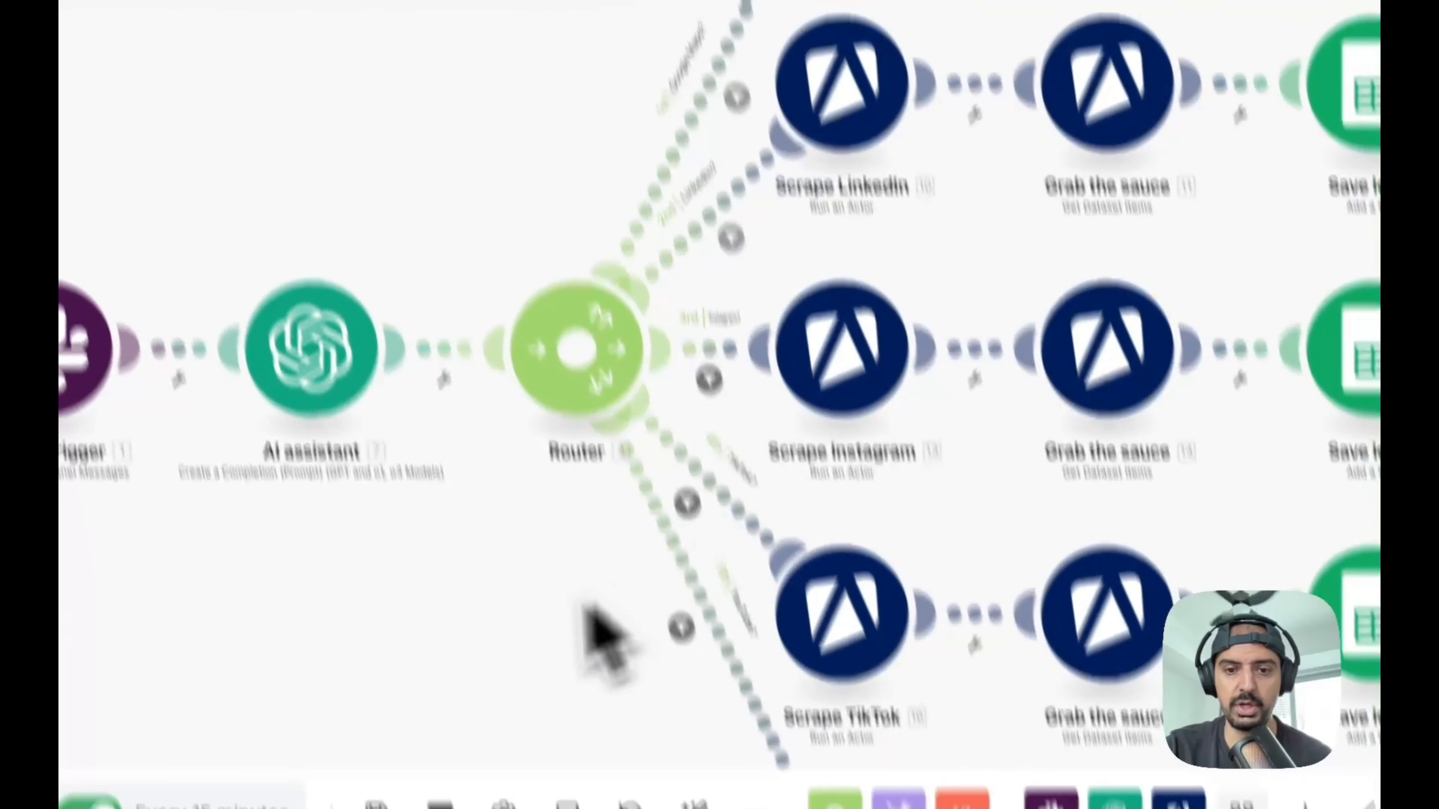
pyautogui.moveTo(513, 728); pyautogui.dragTo(549, 372)
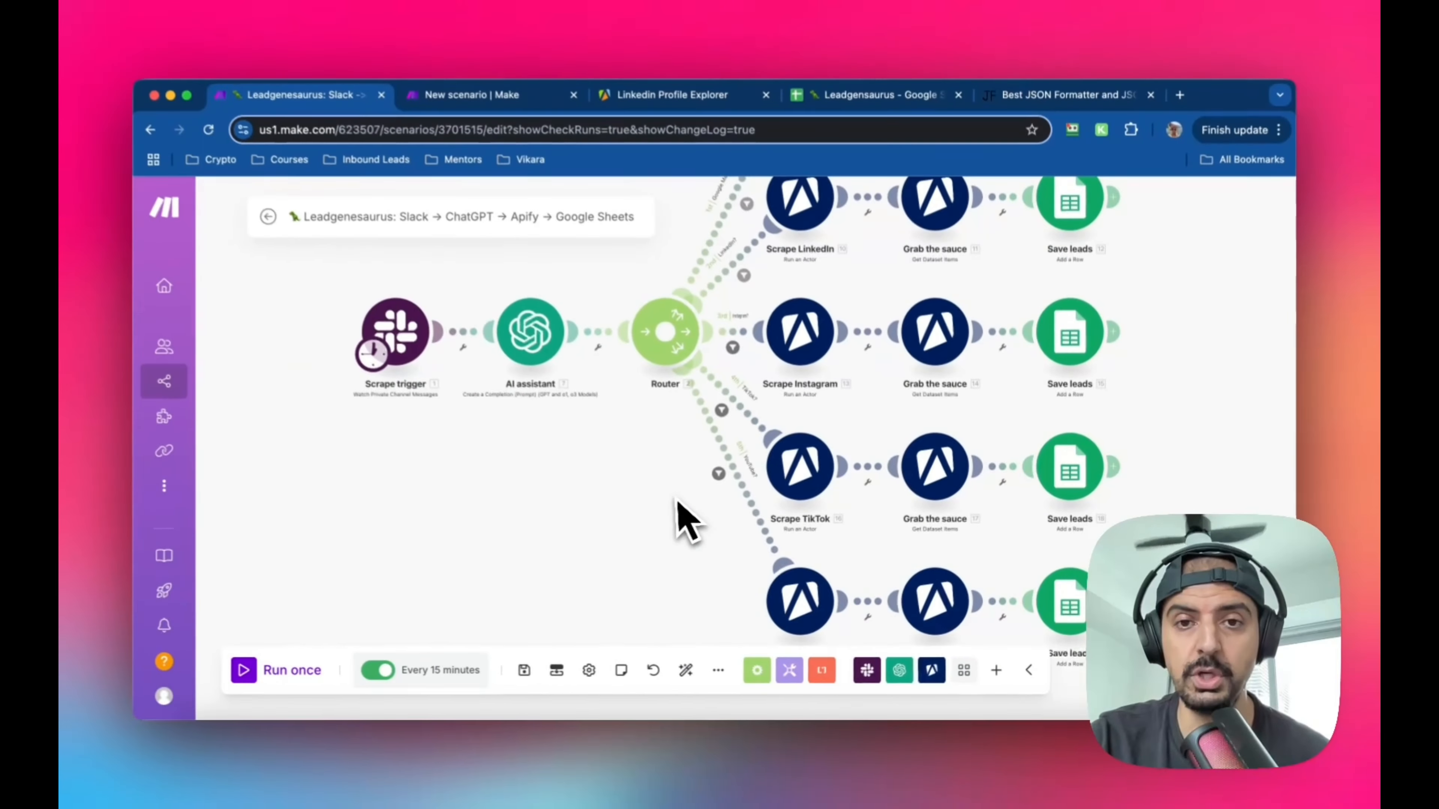
pyautogui.moveTo(632, 483); pyautogui.dragTo(599, 649)
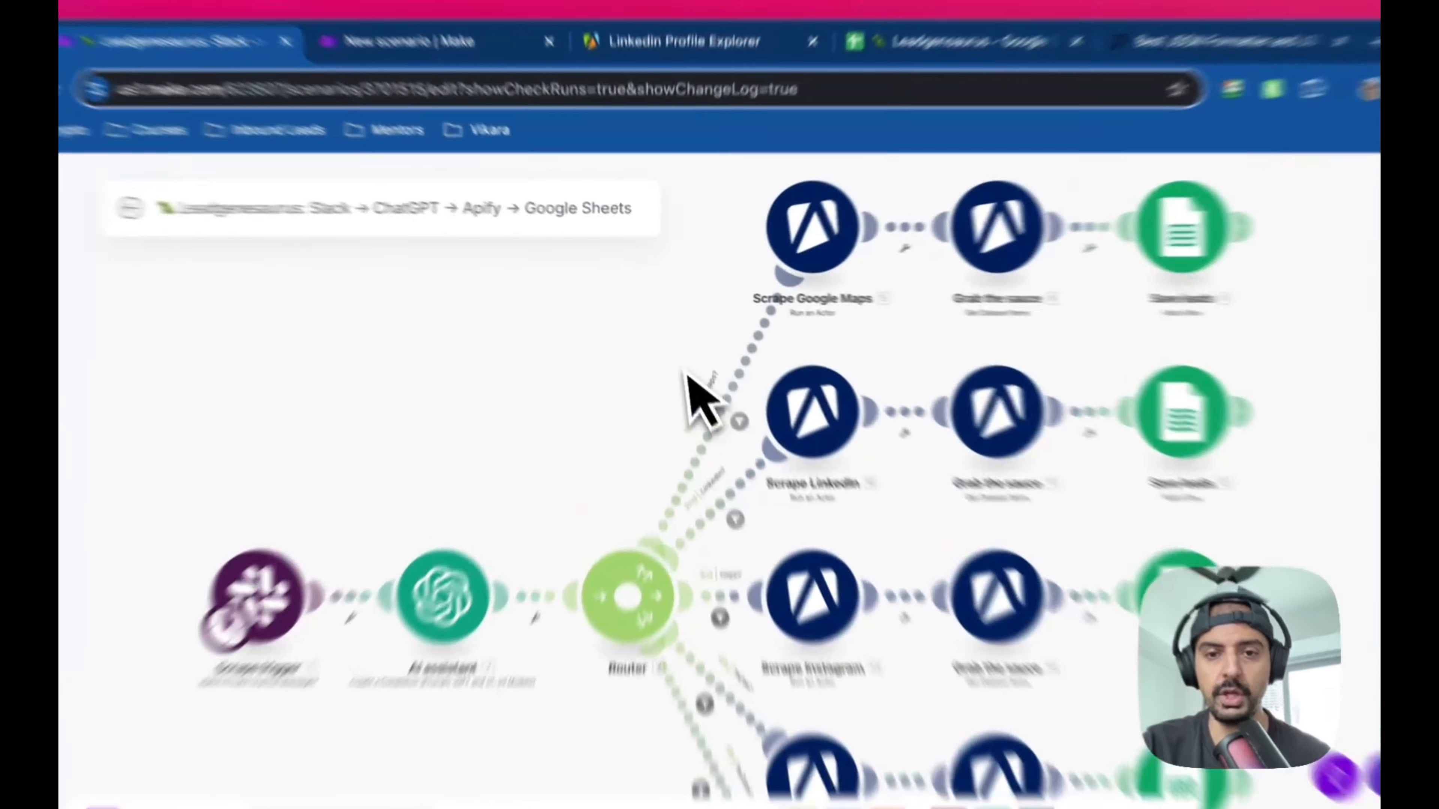
pyautogui.moveTo(592, 367); pyautogui.dragTo(574, 313)
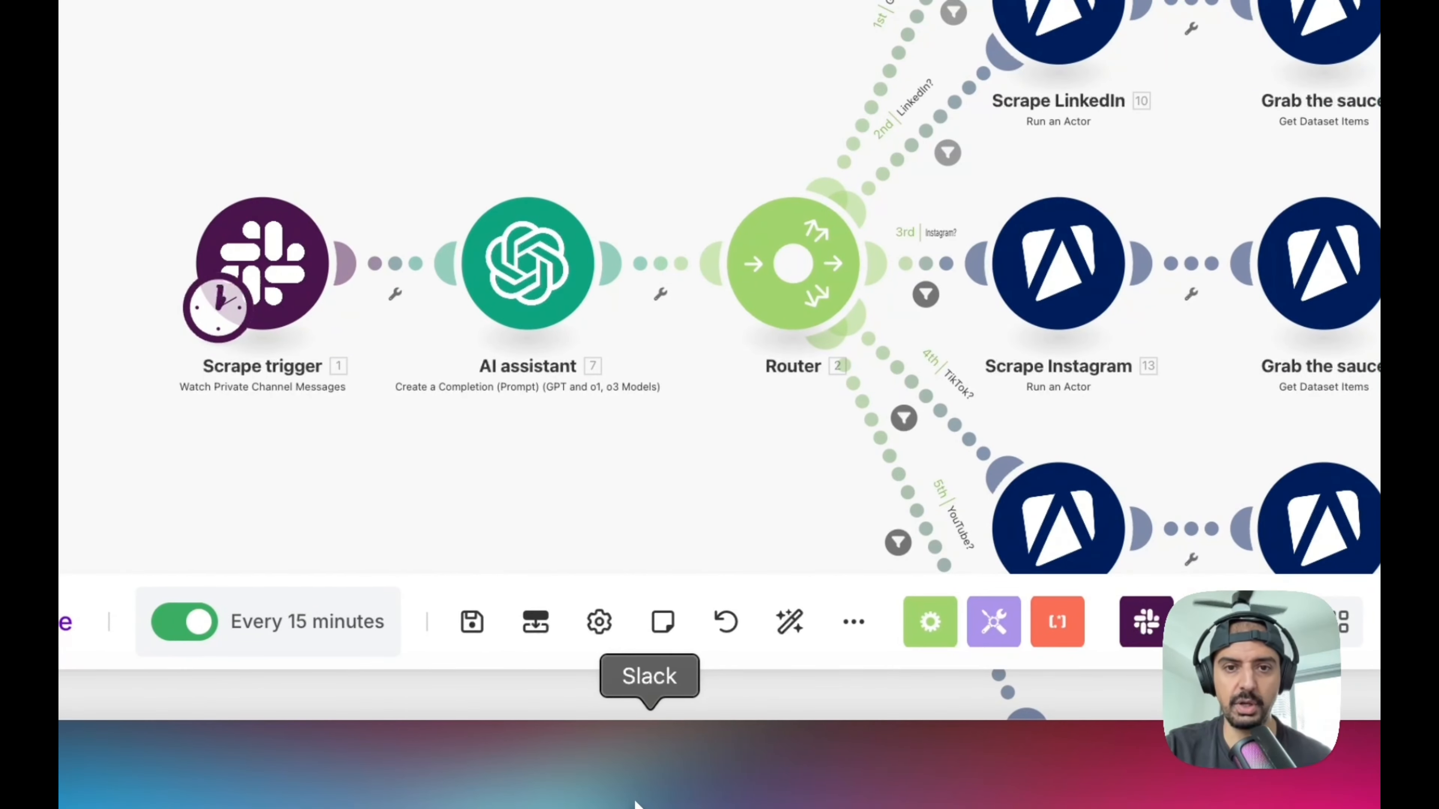
# - Switch to Slack and send "I want restaurants in new york city from google maps" to the lead-scraper channel
pyautogui.click(642, 786)
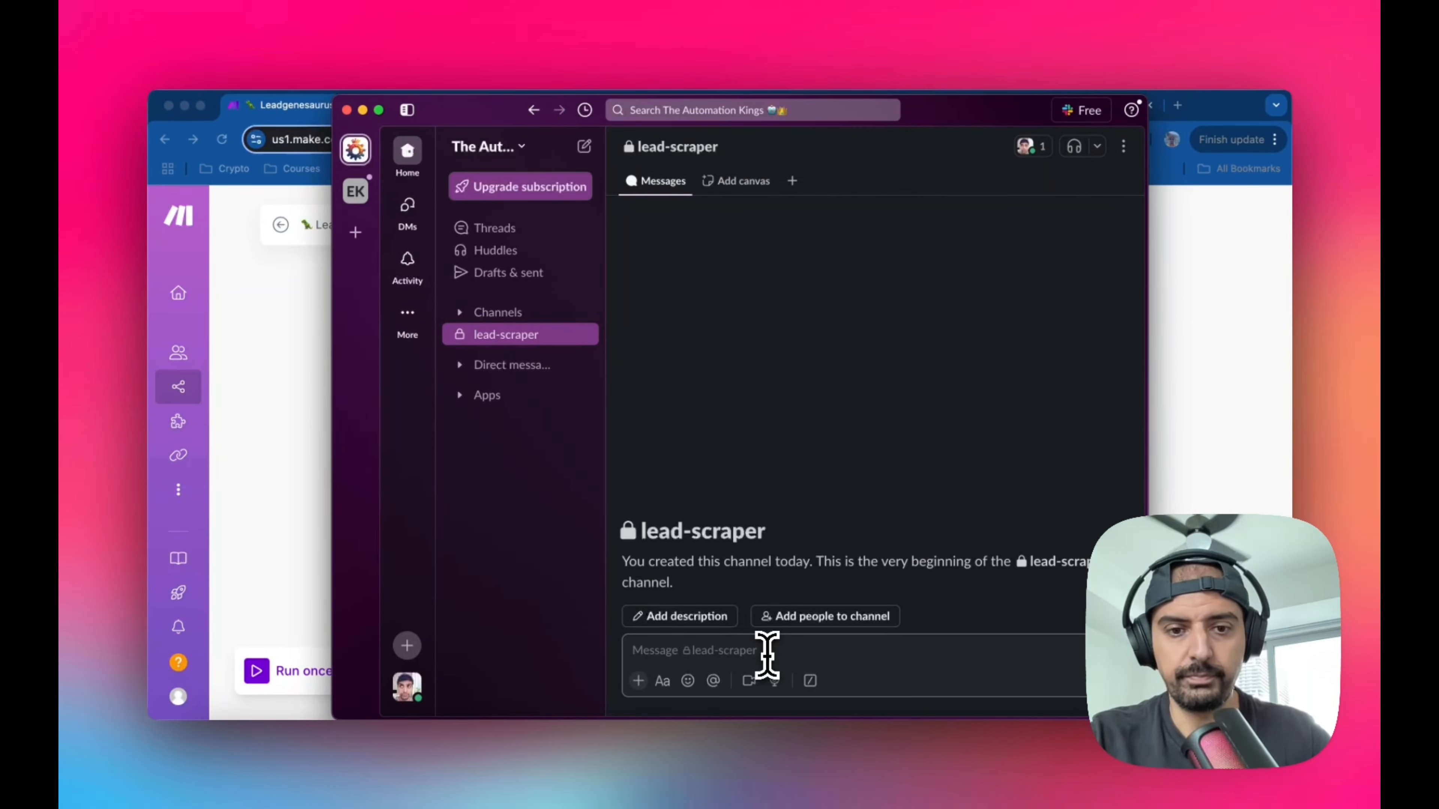
pyautogui.press('super+v')
pyautogui.press('super+v')
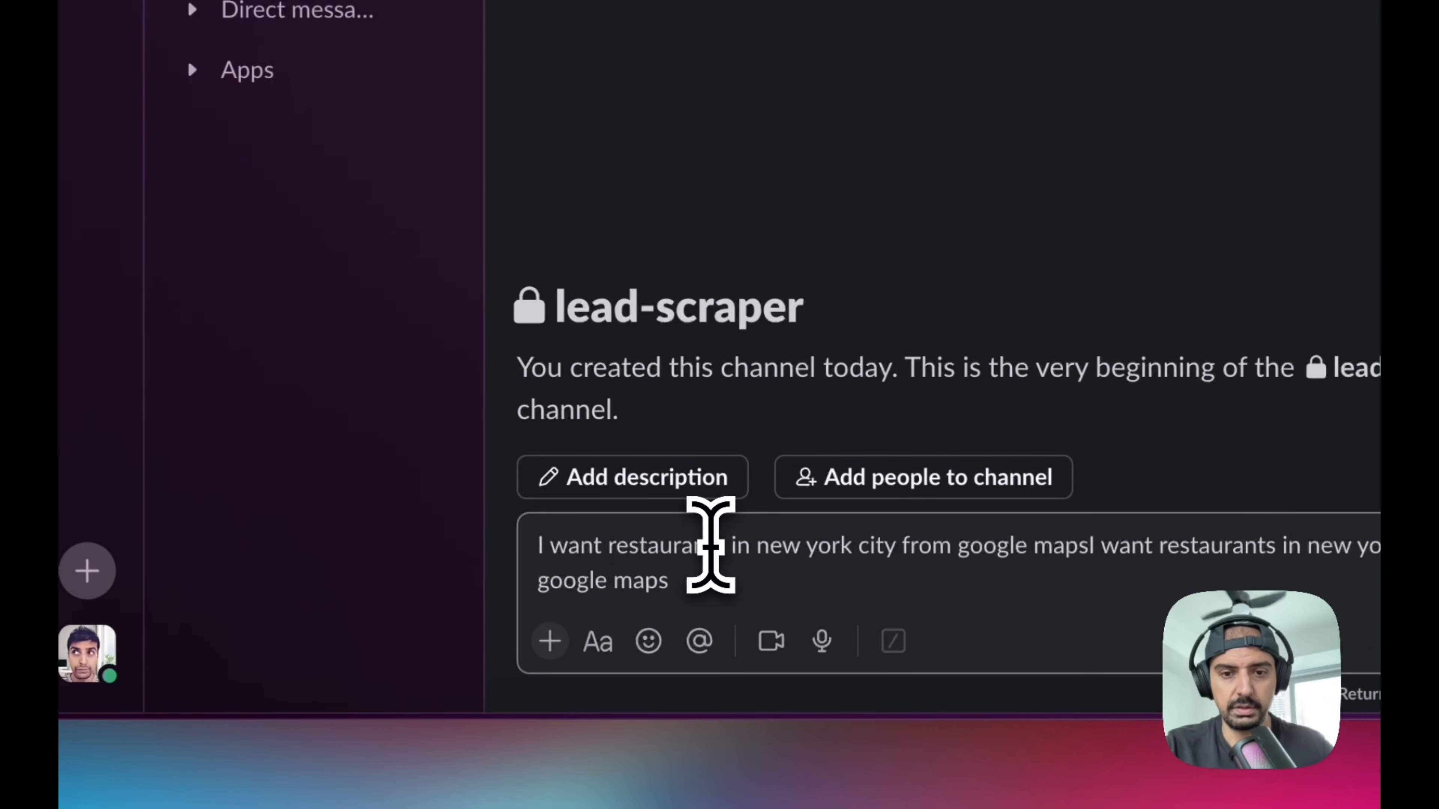
pyautogui.doubleClick(709, 545)
pyautogui.press('super+a')
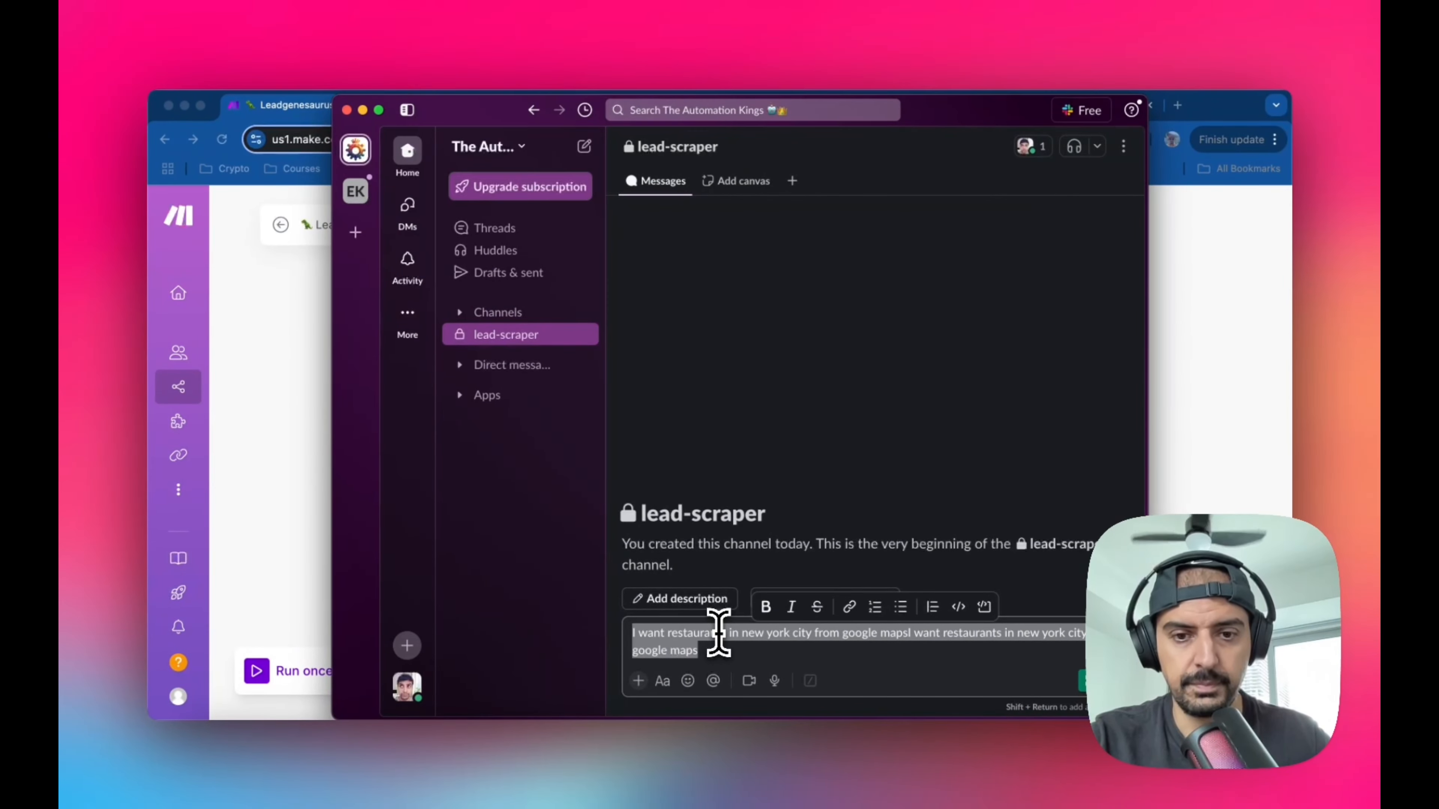
pyautogui.click(716, 613)
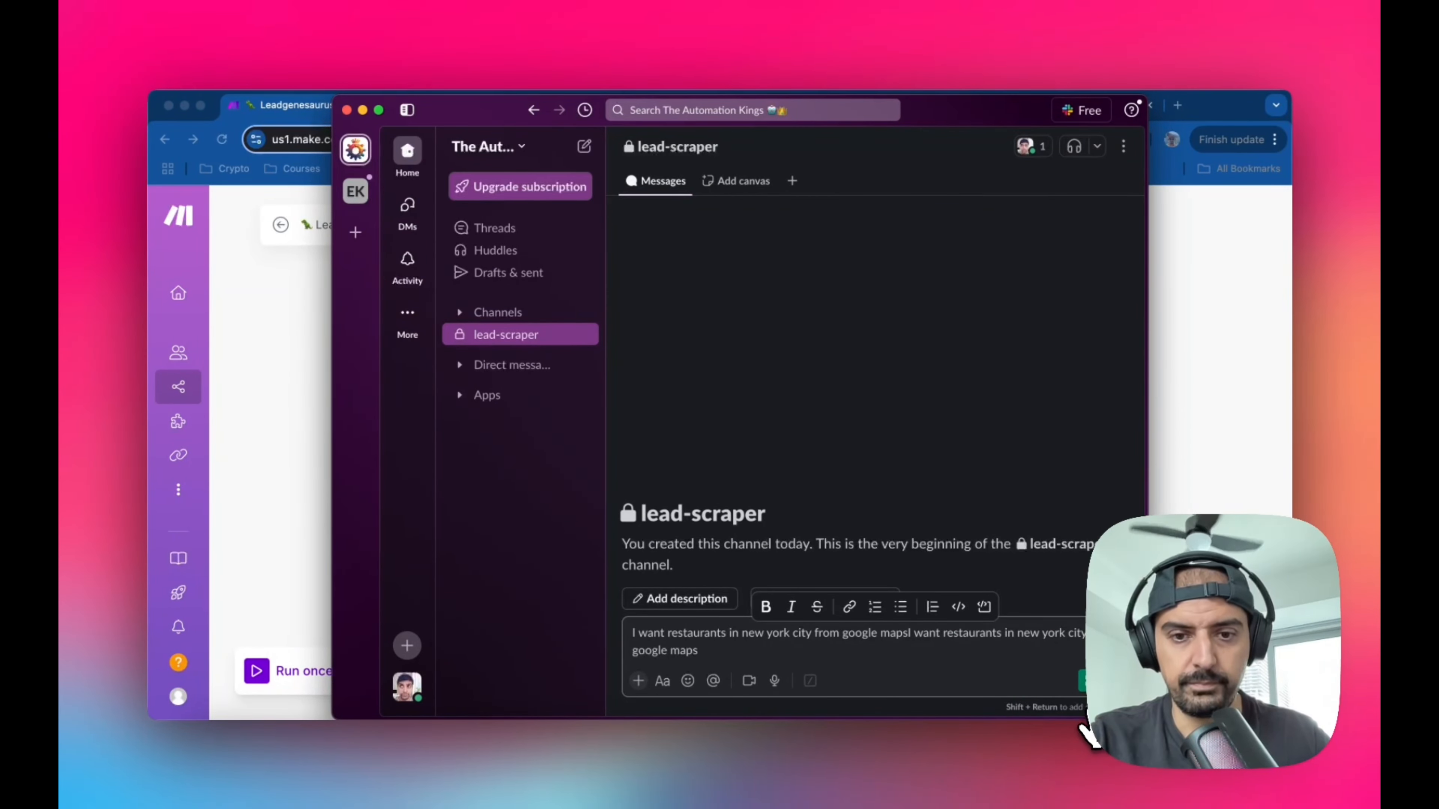
pyautogui.press('super+z')
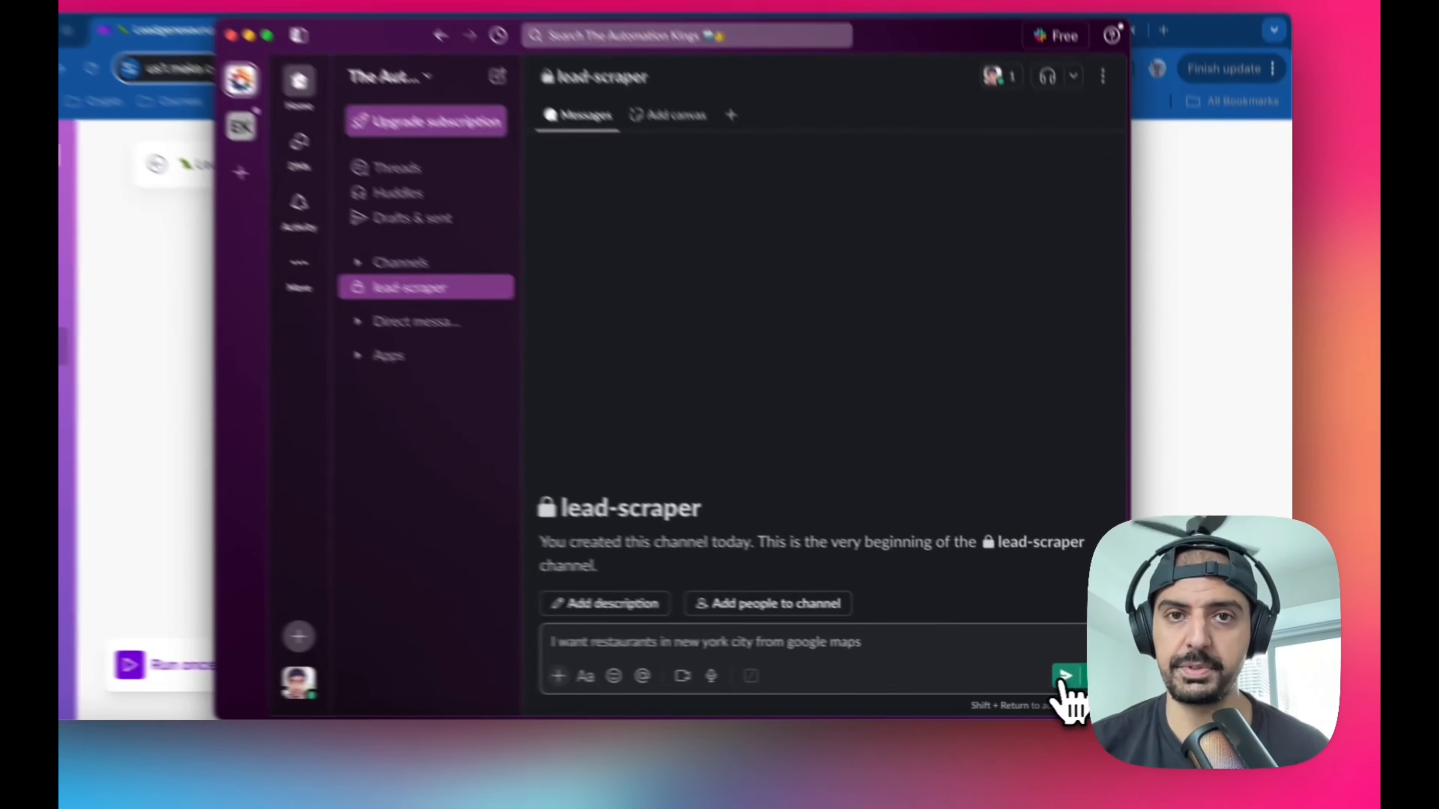
pyautogui.click(887, 642)
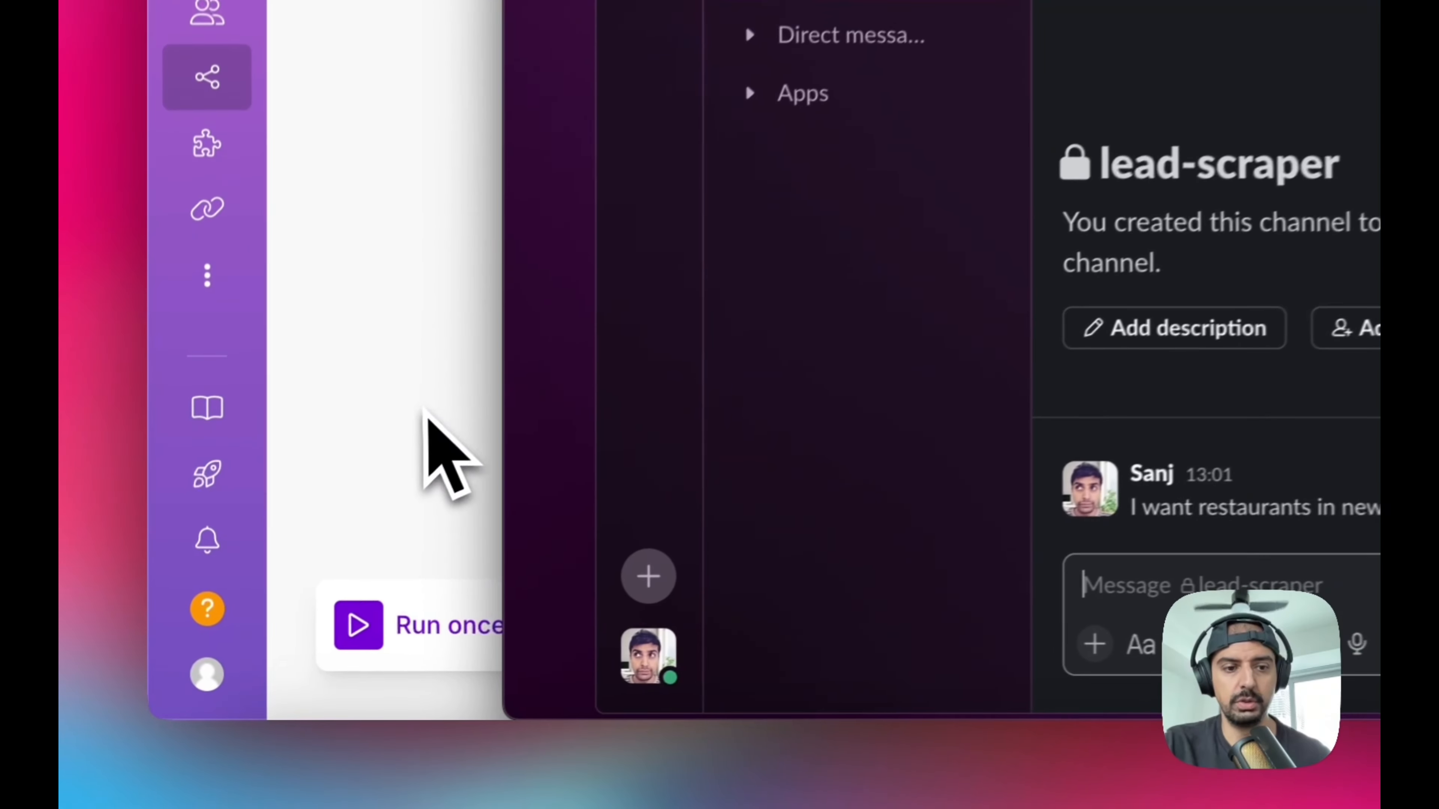
# - Run the Leadgenesaurus scenario once in Make and inspect the result fields in the AI assistant's output
pyautogui.click(263, 670)
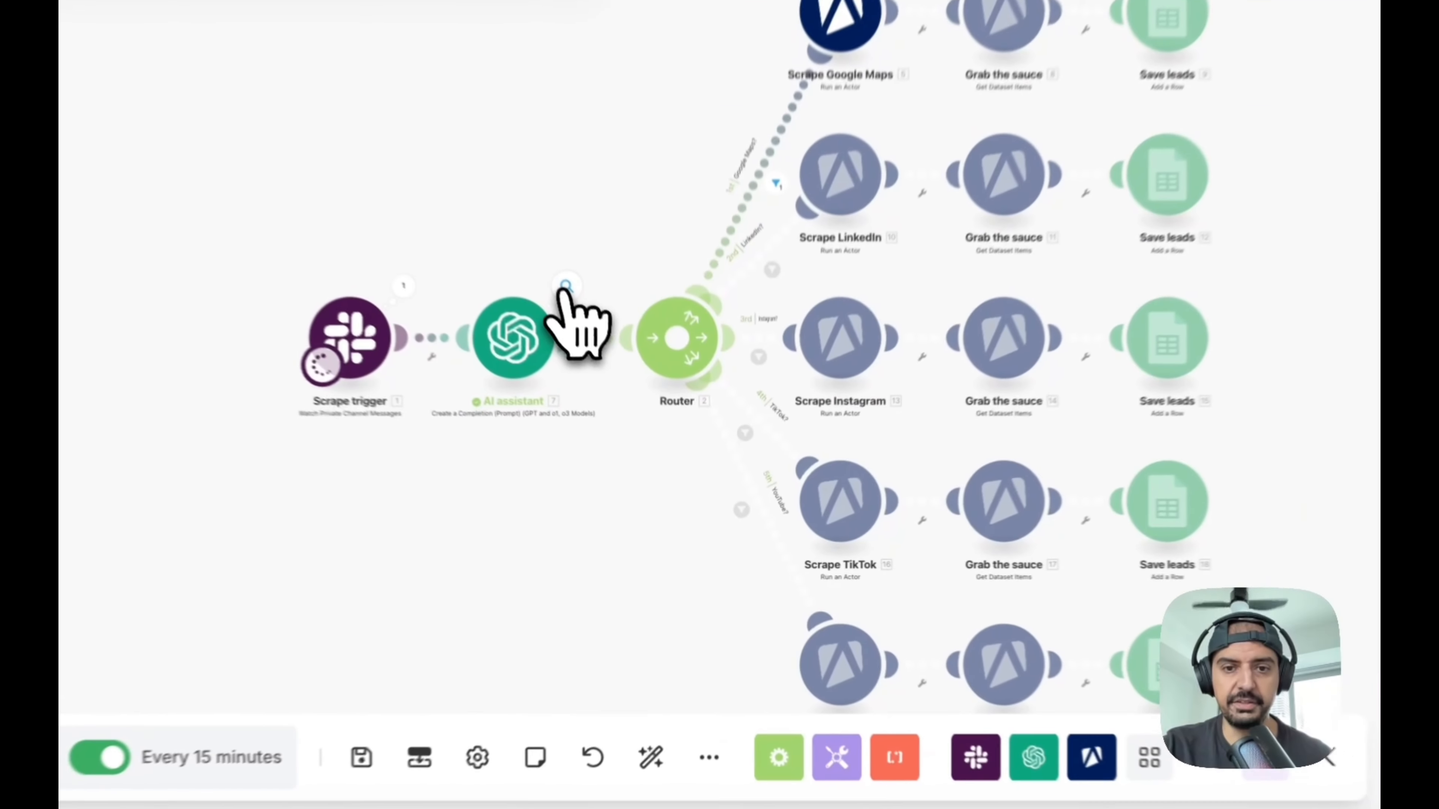
pyautogui.click(645, 413)
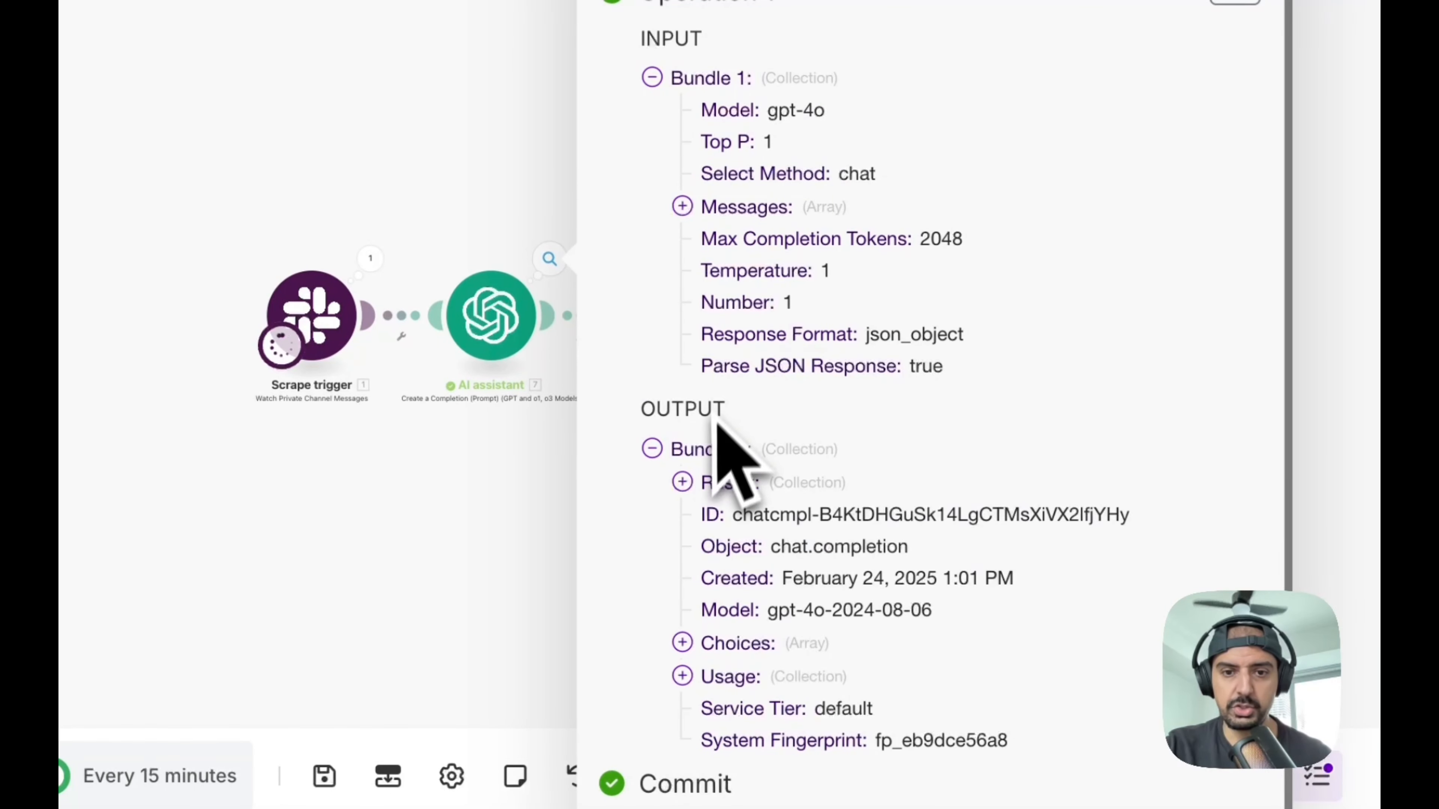
pyautogui.click(682, 482)
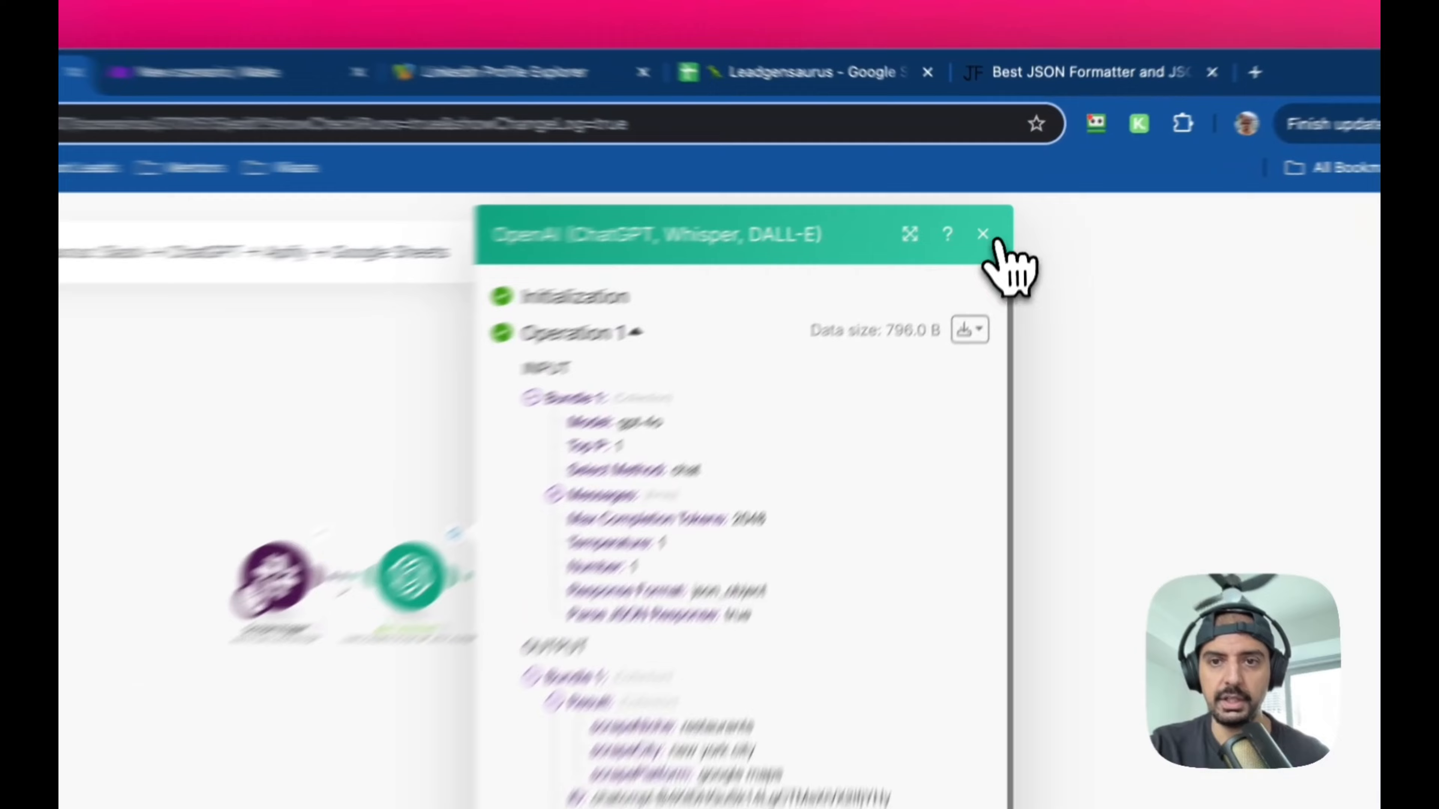
pyautogui.click(997, 212)
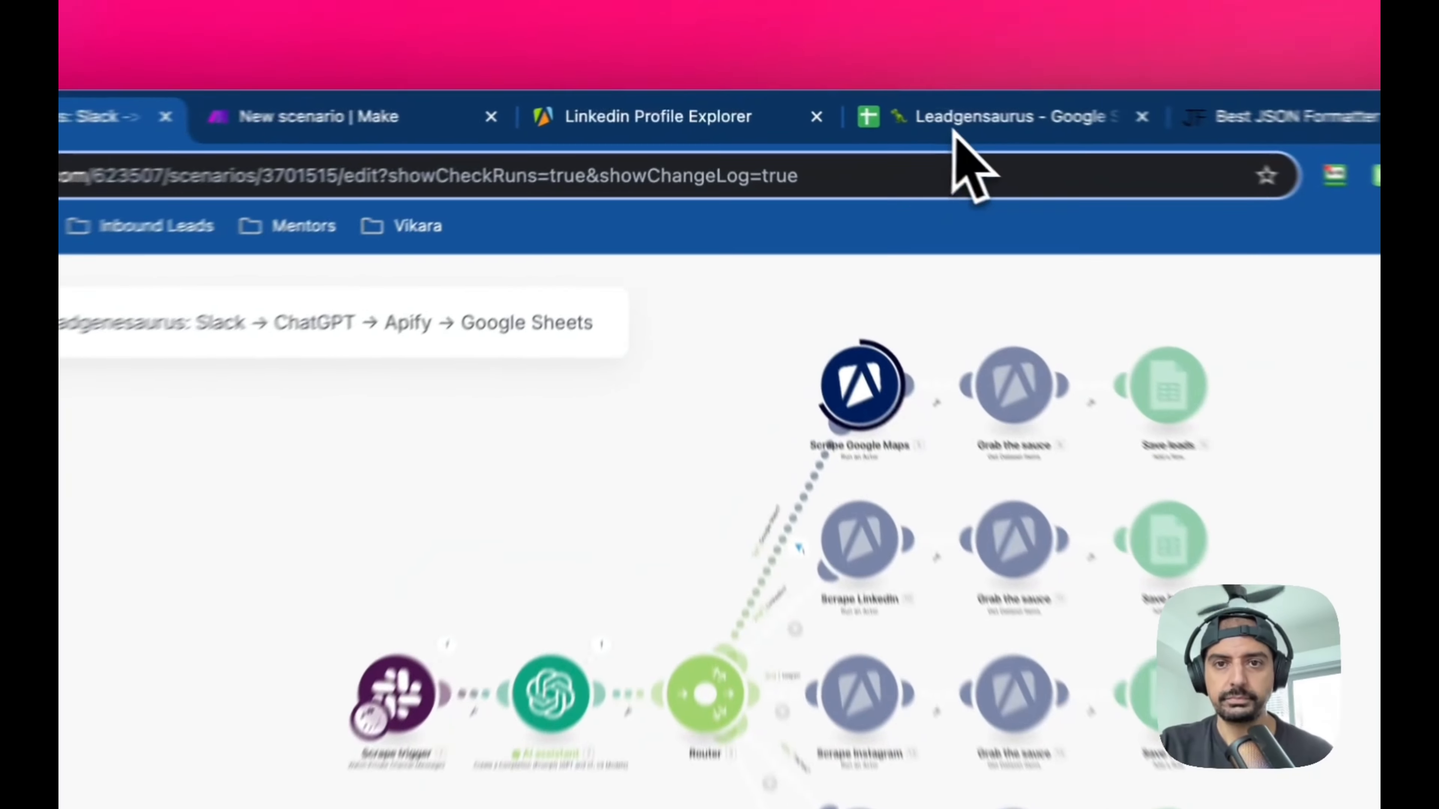
# - Clear the old leads in A2:D6 of the Leadgensaurus Google Sheet, keeping the header row
pyautogui.click(987, 130)
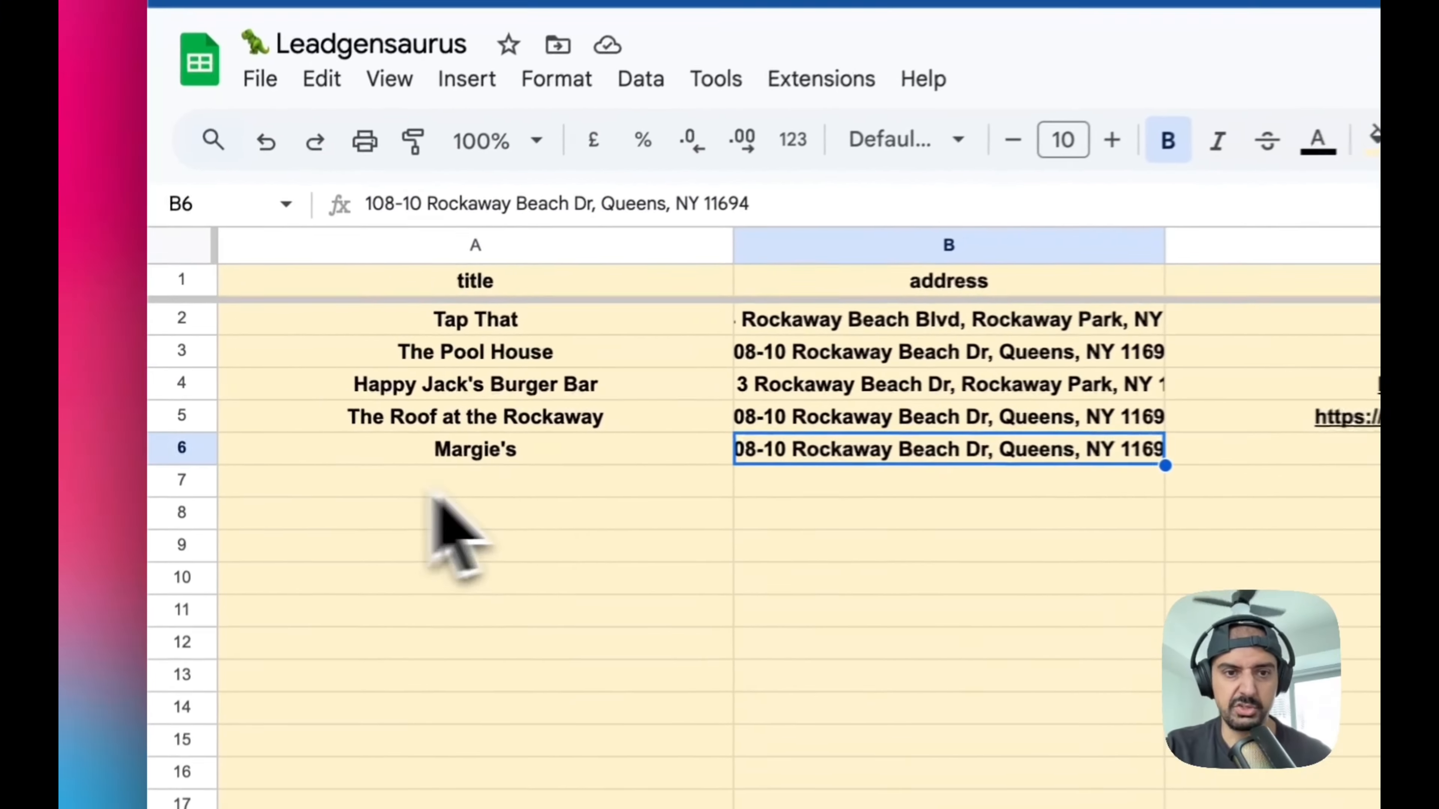
pyautogui.click(623, 479)
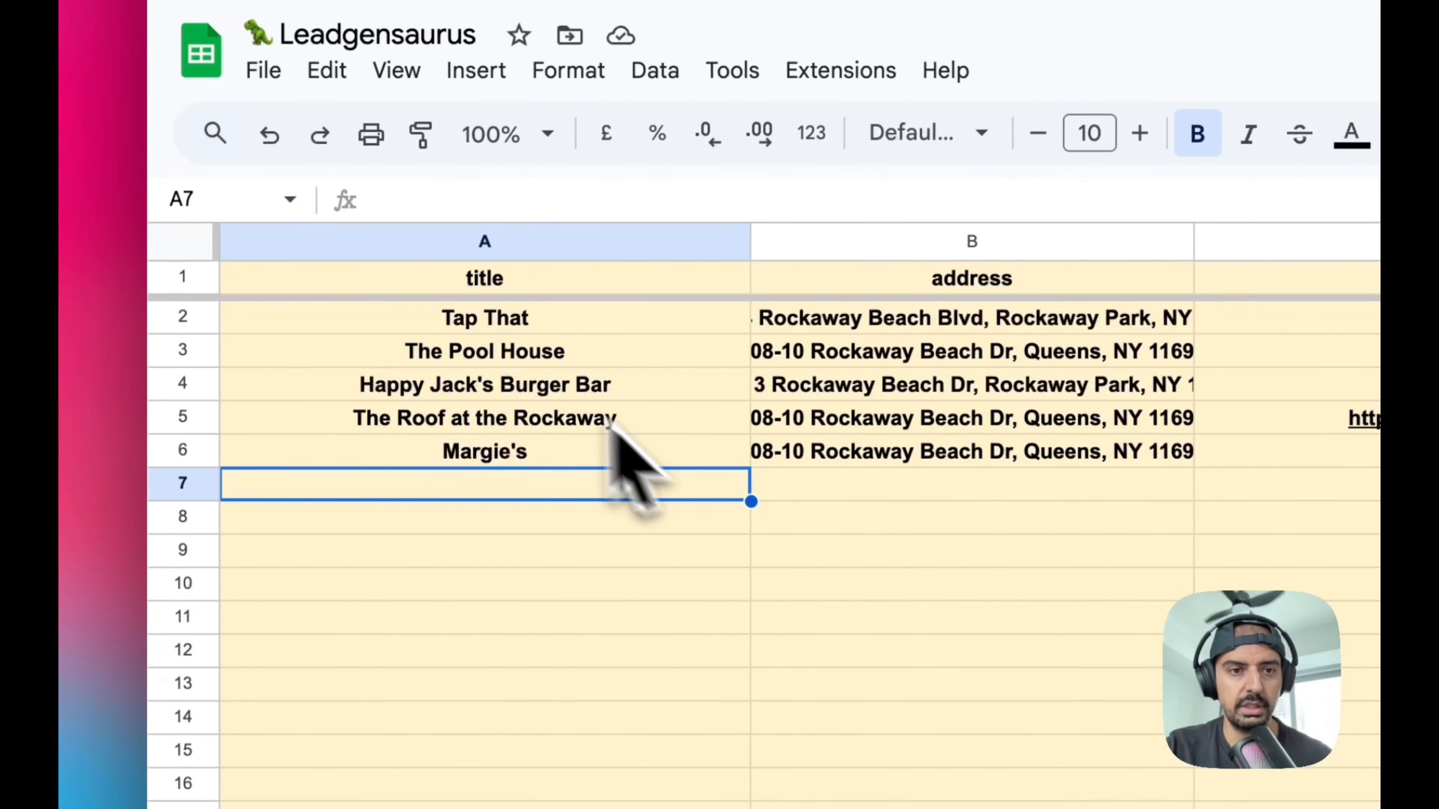
pyautogui.click(476, 323)
pyautogui.moveTo(620, 360); pyautogui.dragTo(987, 618)
pyautogui.press('Delete')
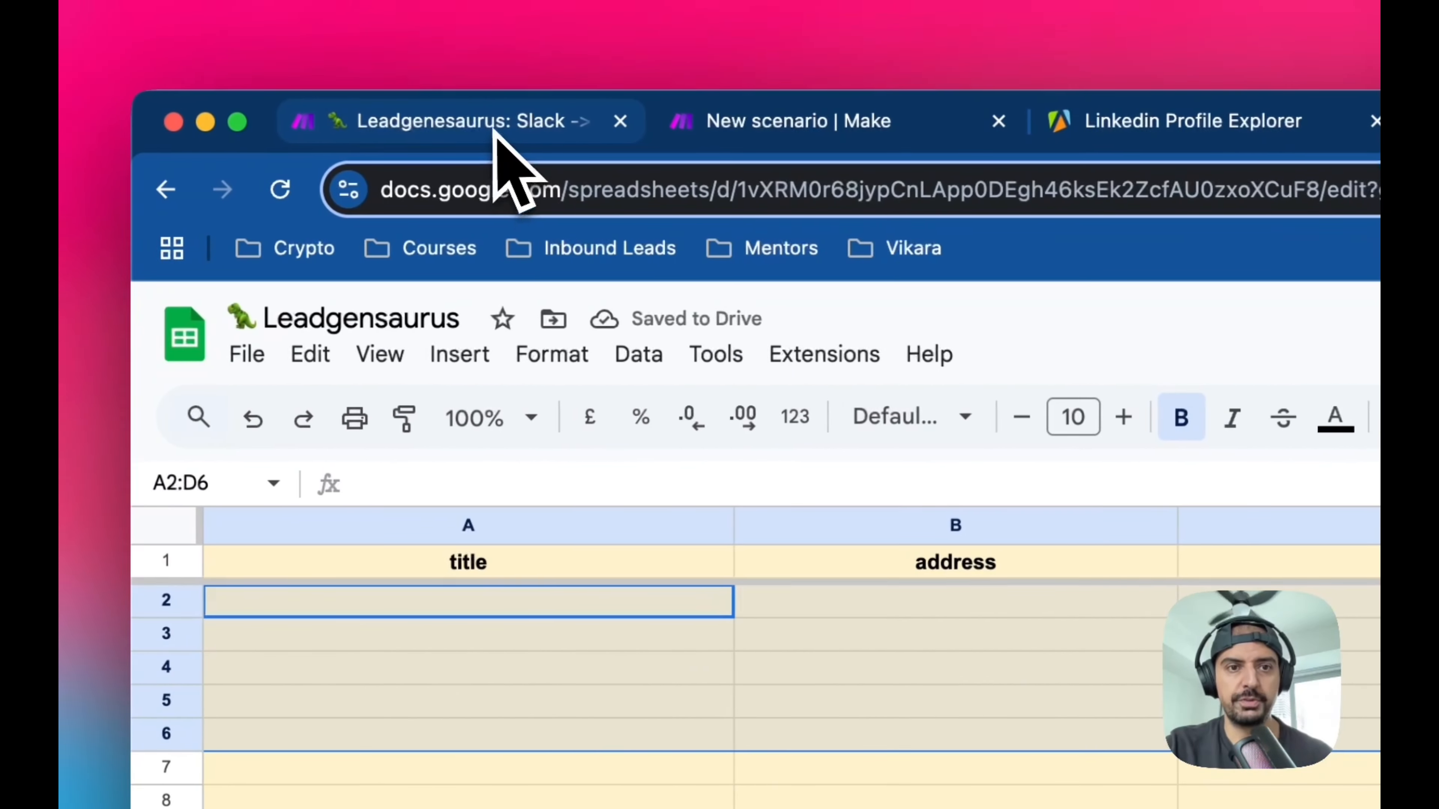
pyautogui.click(510, 122)
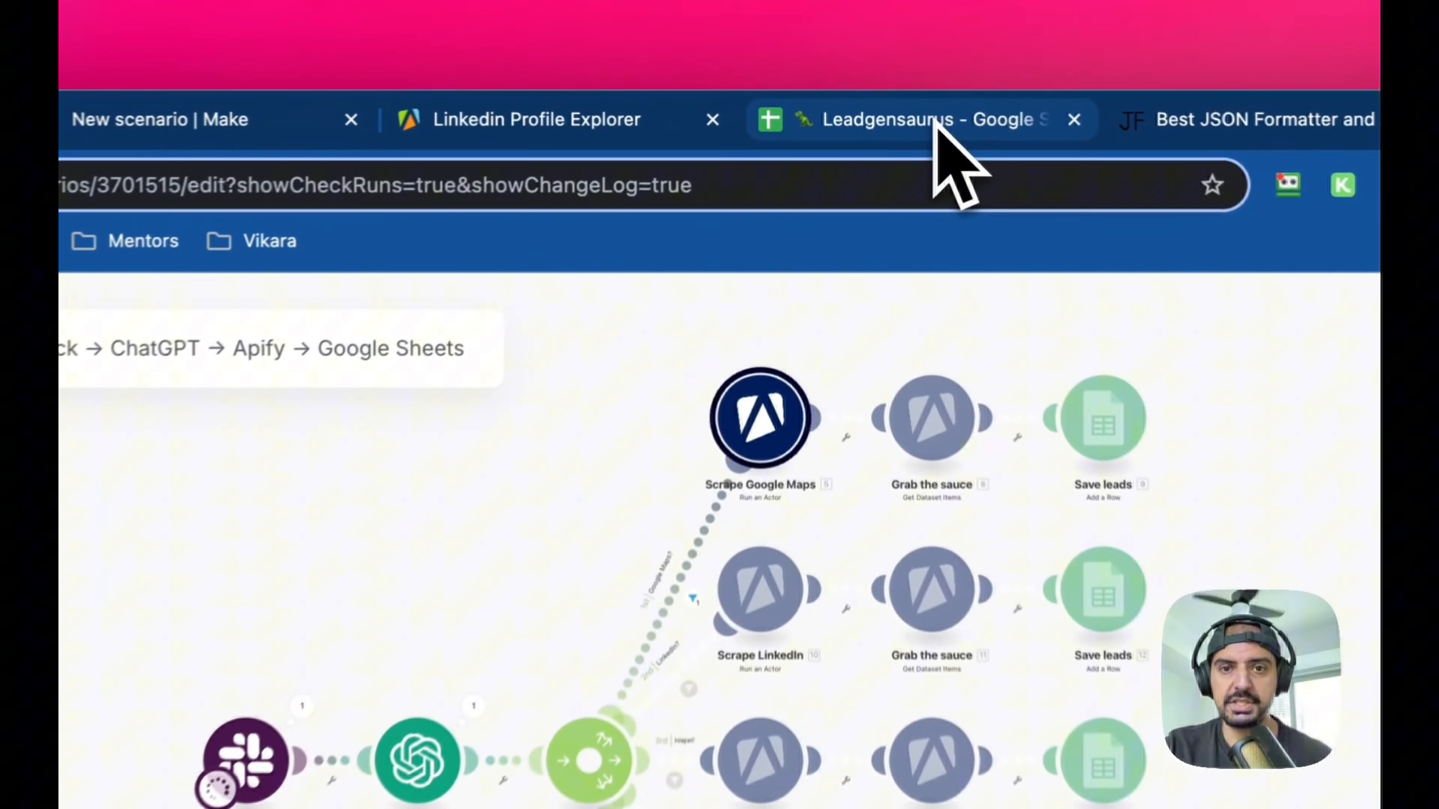
pyautogui.click(897, 103)
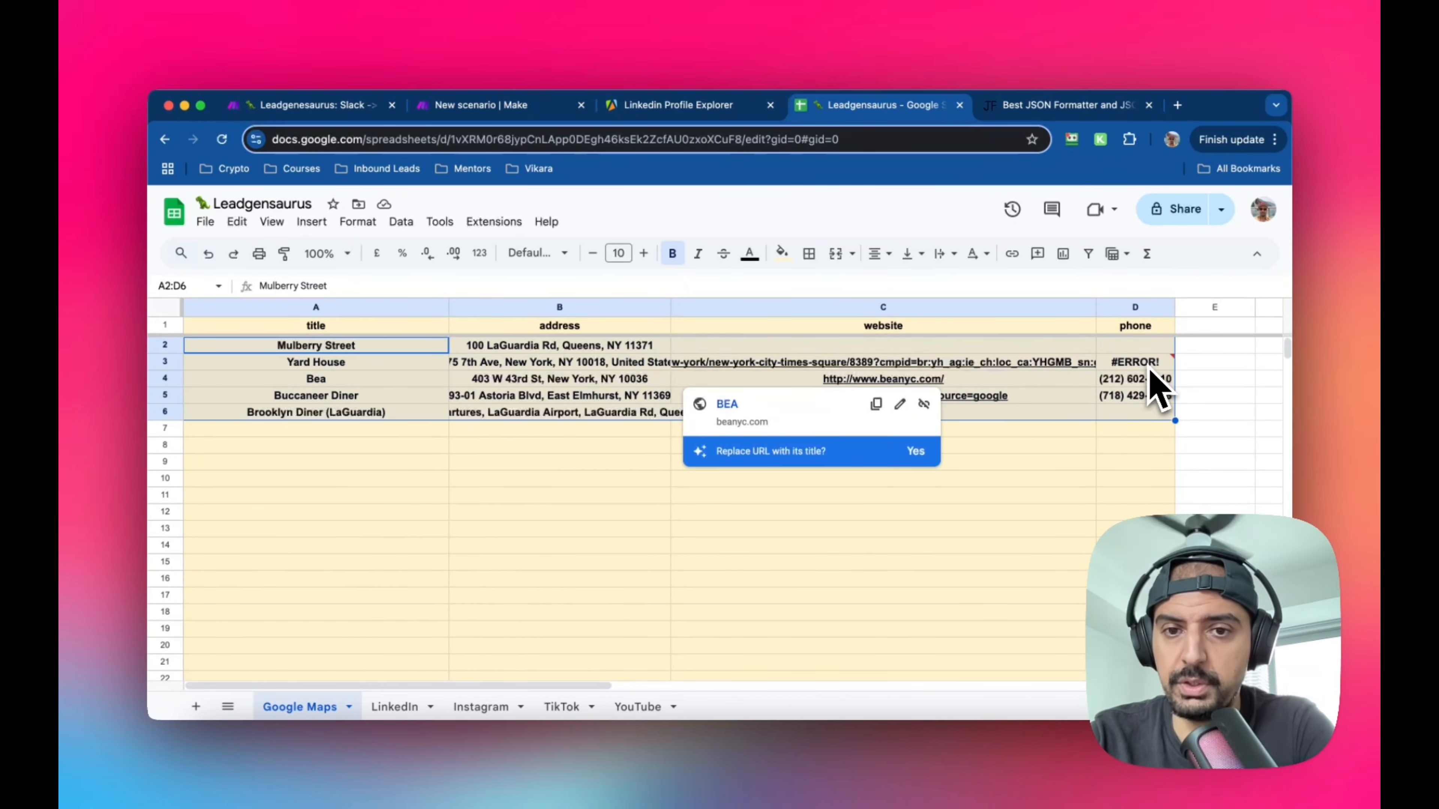
pyautogui.moveTo(1149, 368)
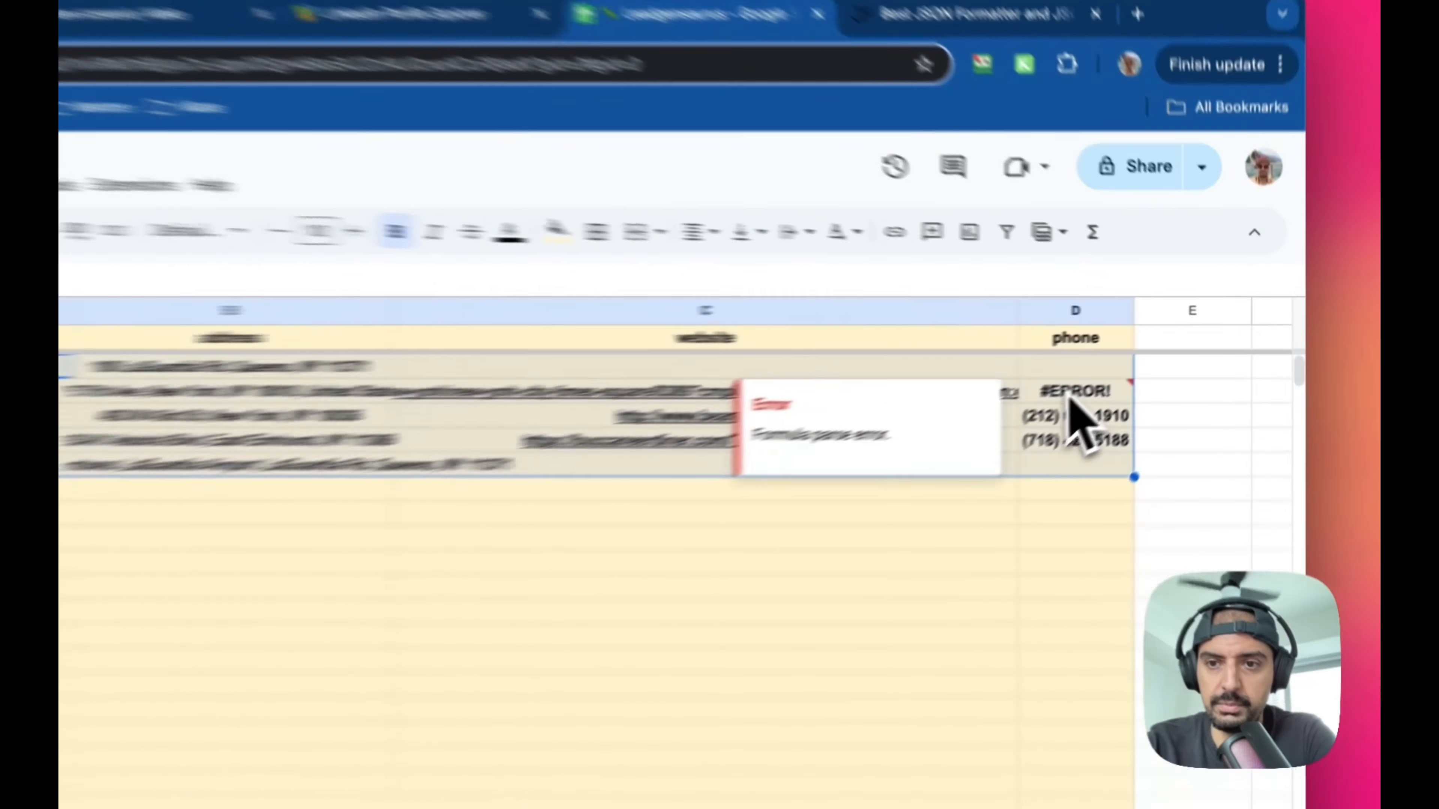
pyautogui.click(1142, 366)
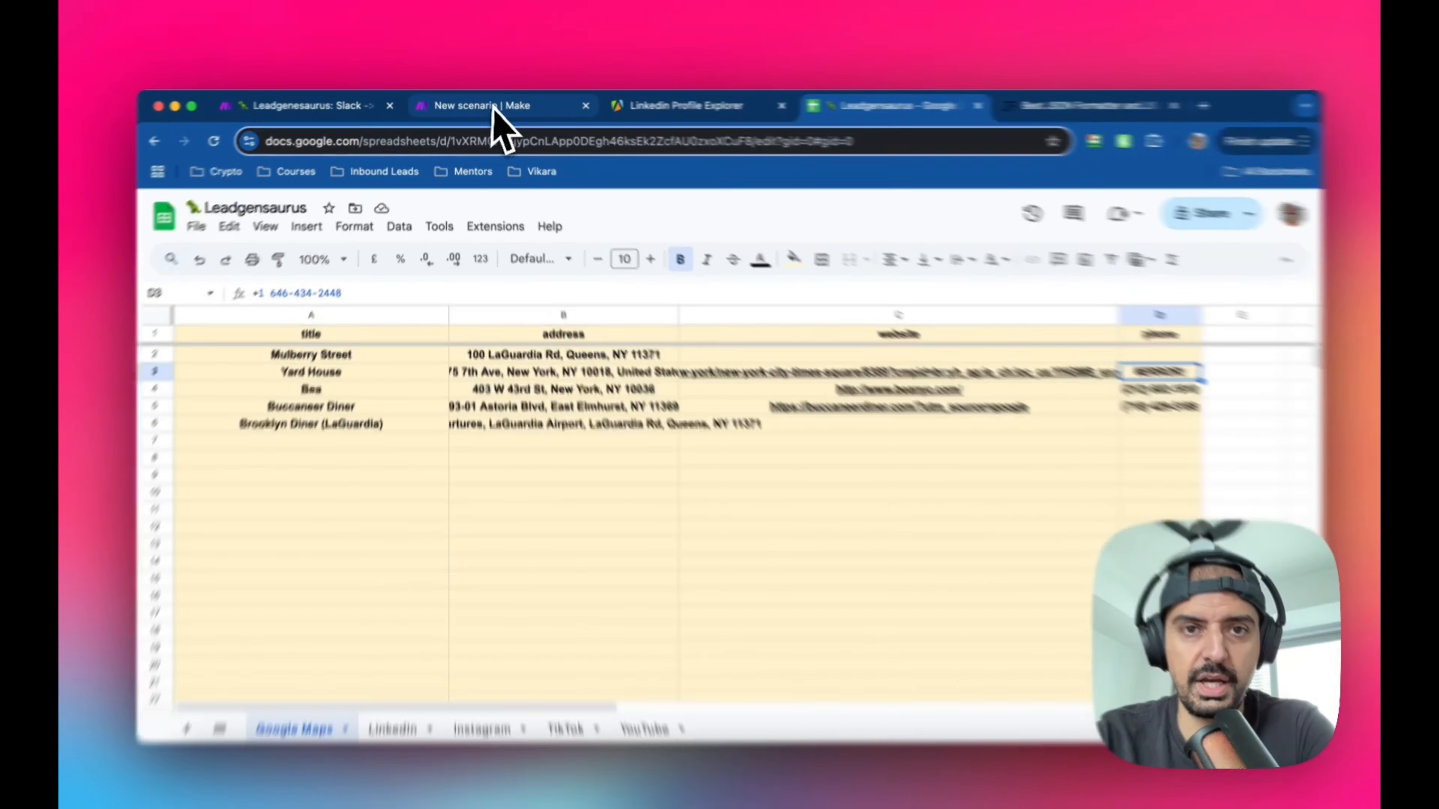
# - Add a Slack Watch Private Channel Messages trigger to the new Make scenario
pyautogui.click(494, 109)
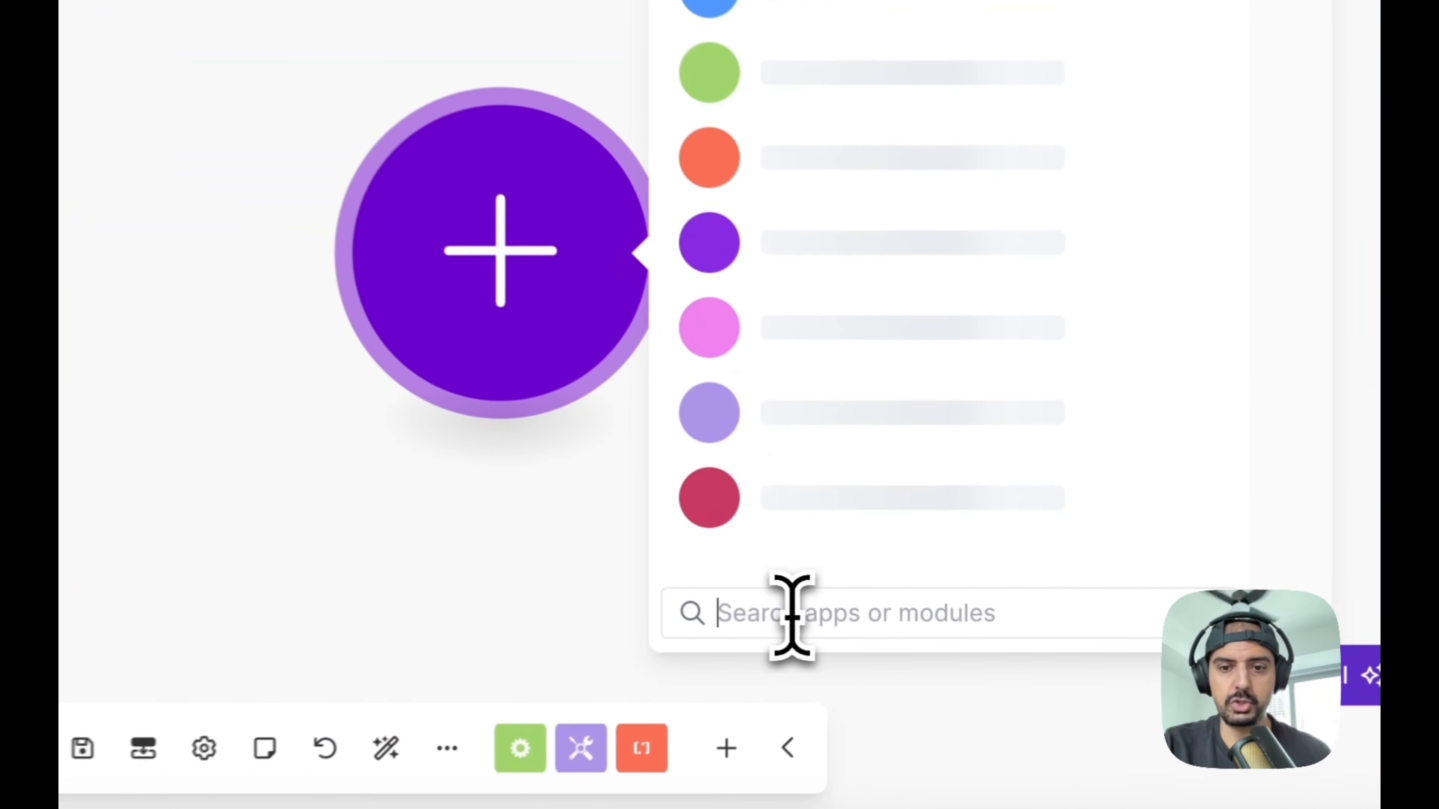
pyautogui.write('slack')
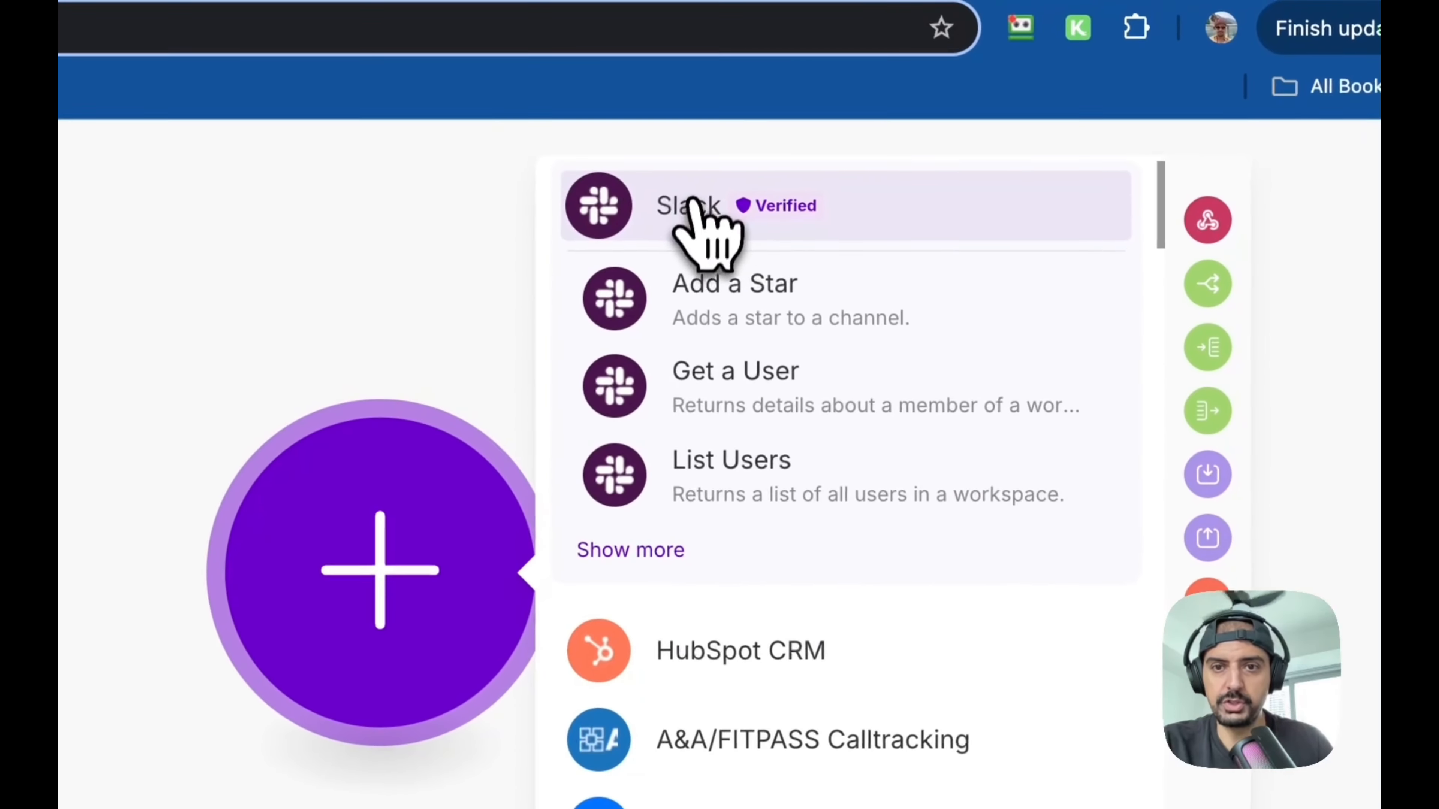
pyautogui.click(694, 204)
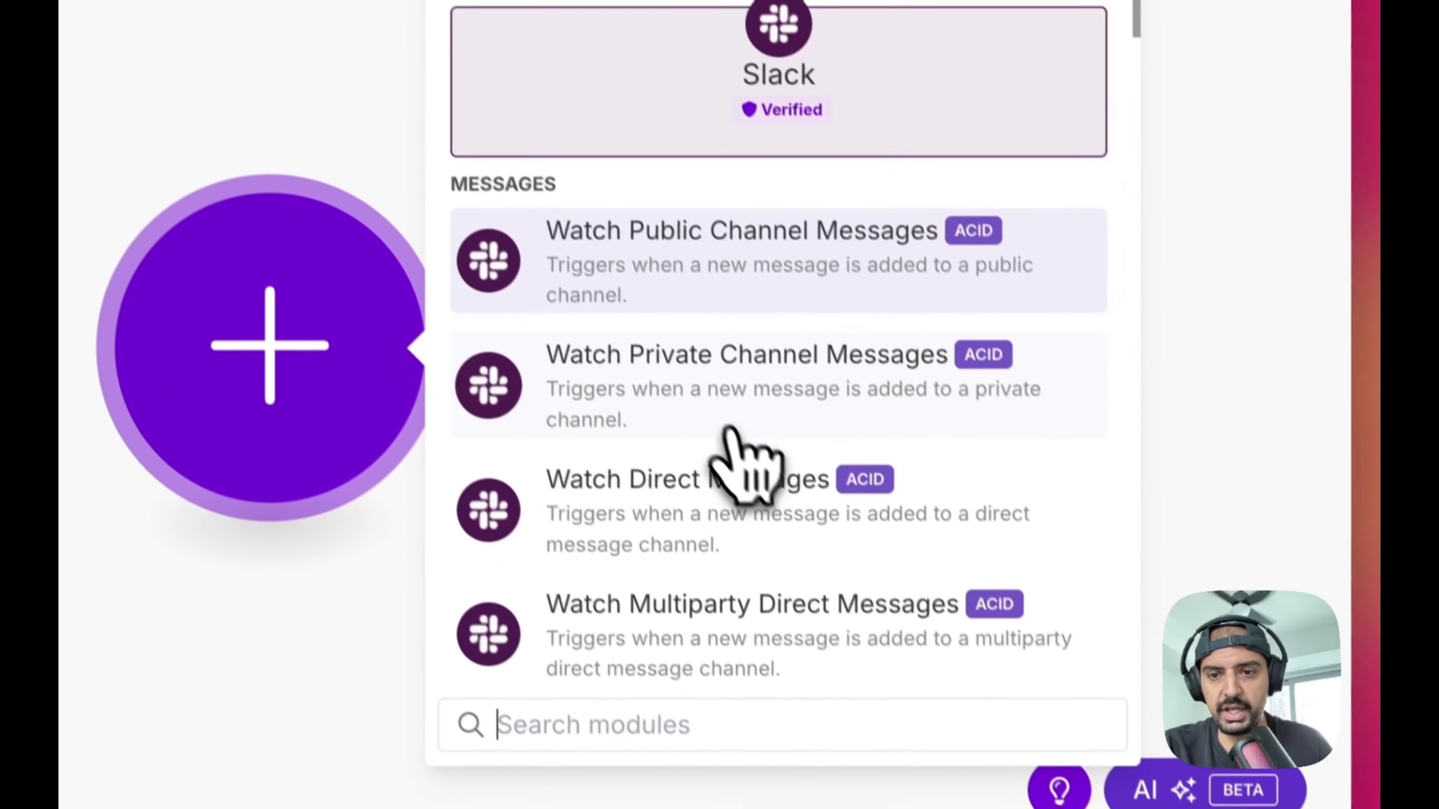
pyautogui.click(817, 640)
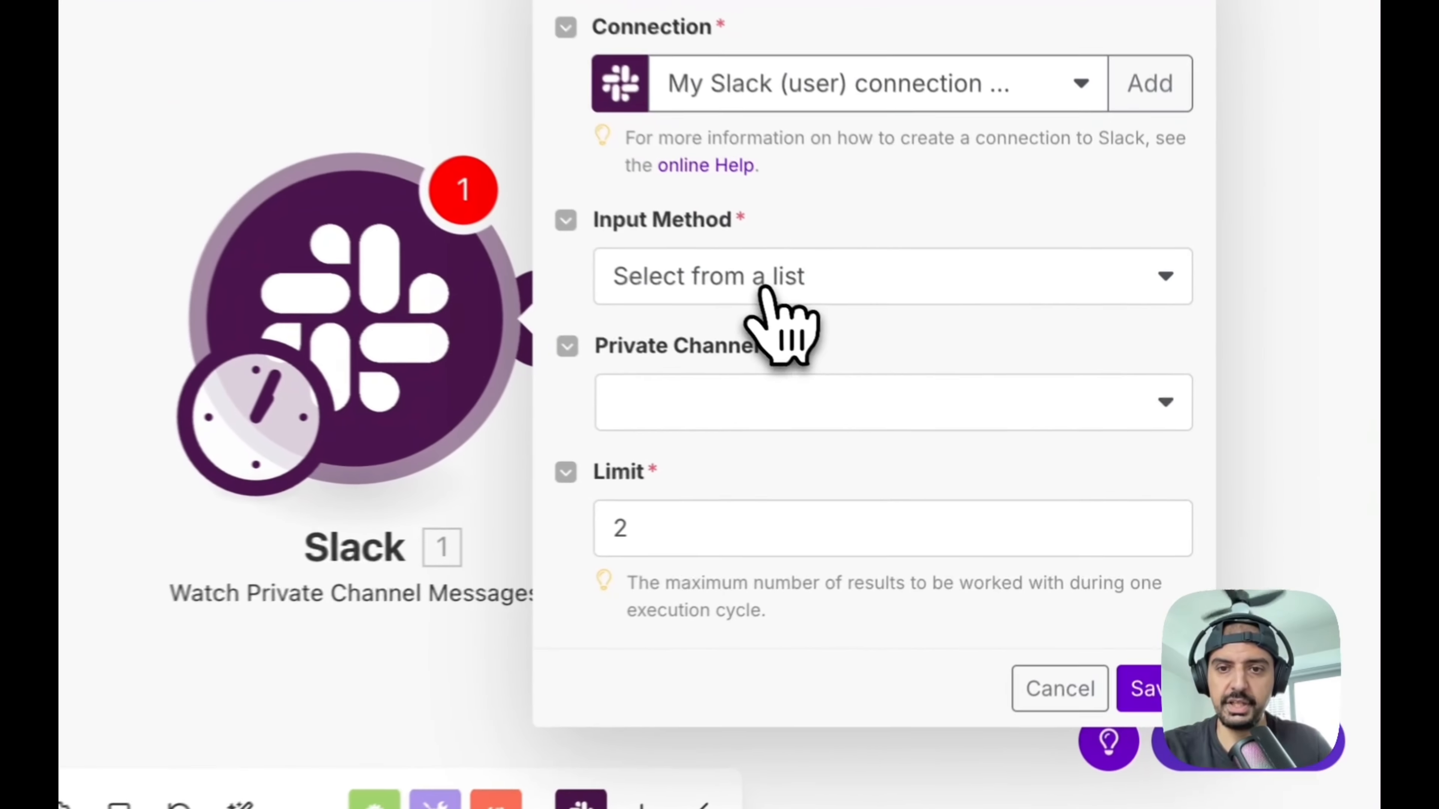
# - Set the Slack trigger's private channel to lead-scraper, using the Select from a list input method
pyautogui.click(957, 391)
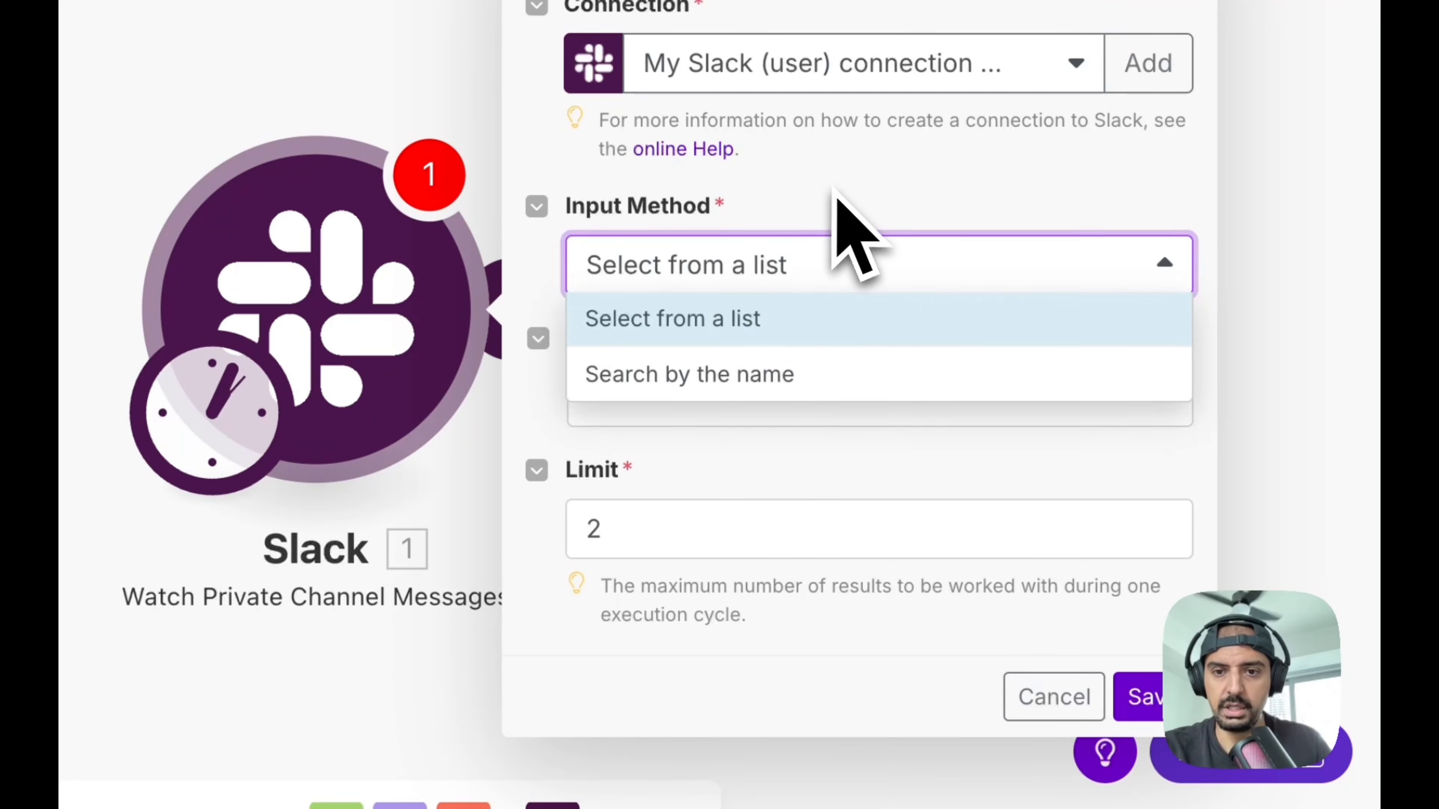
pyautogui.click(855, 250)
pyautogui.click(731, 399)
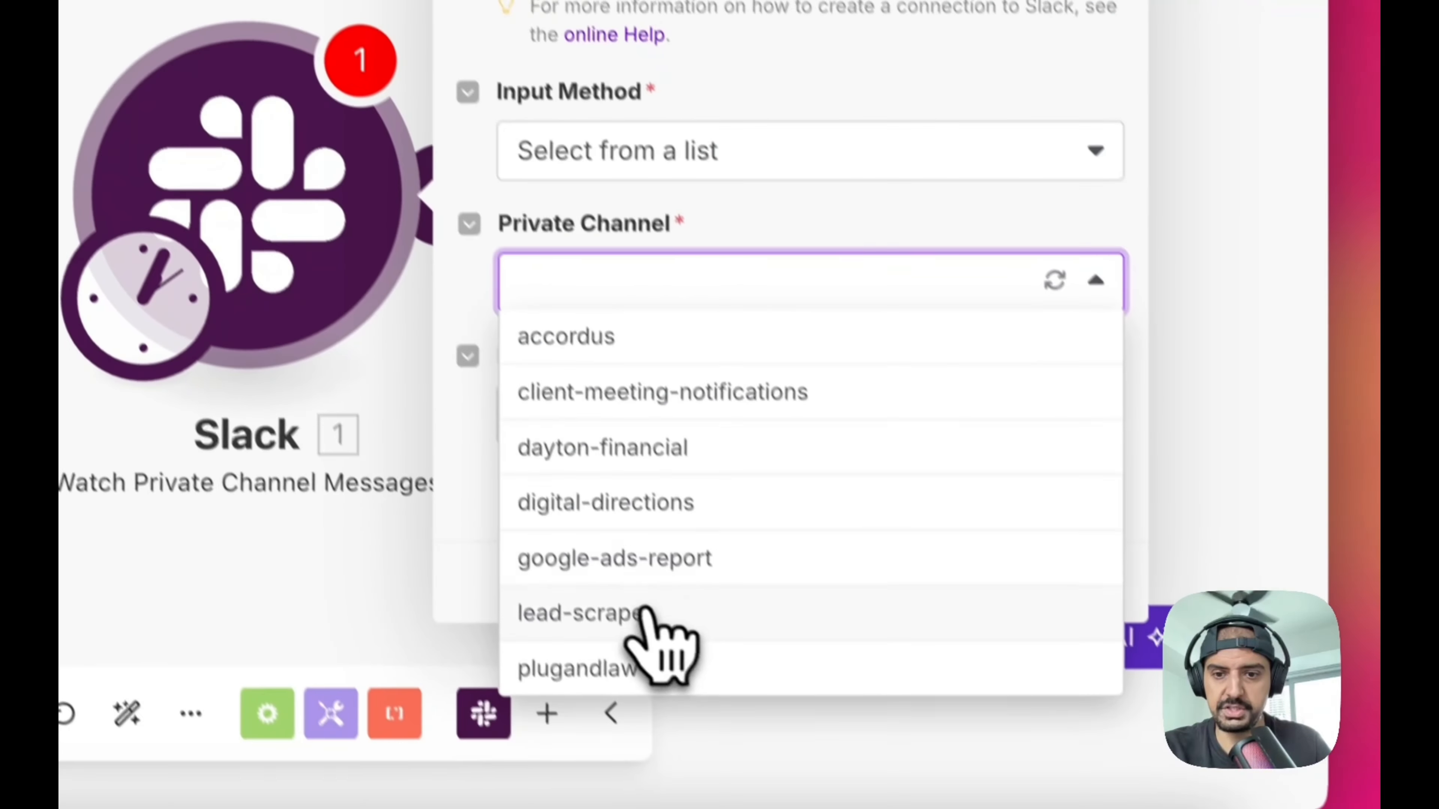
pyautogui.click(643, 610)
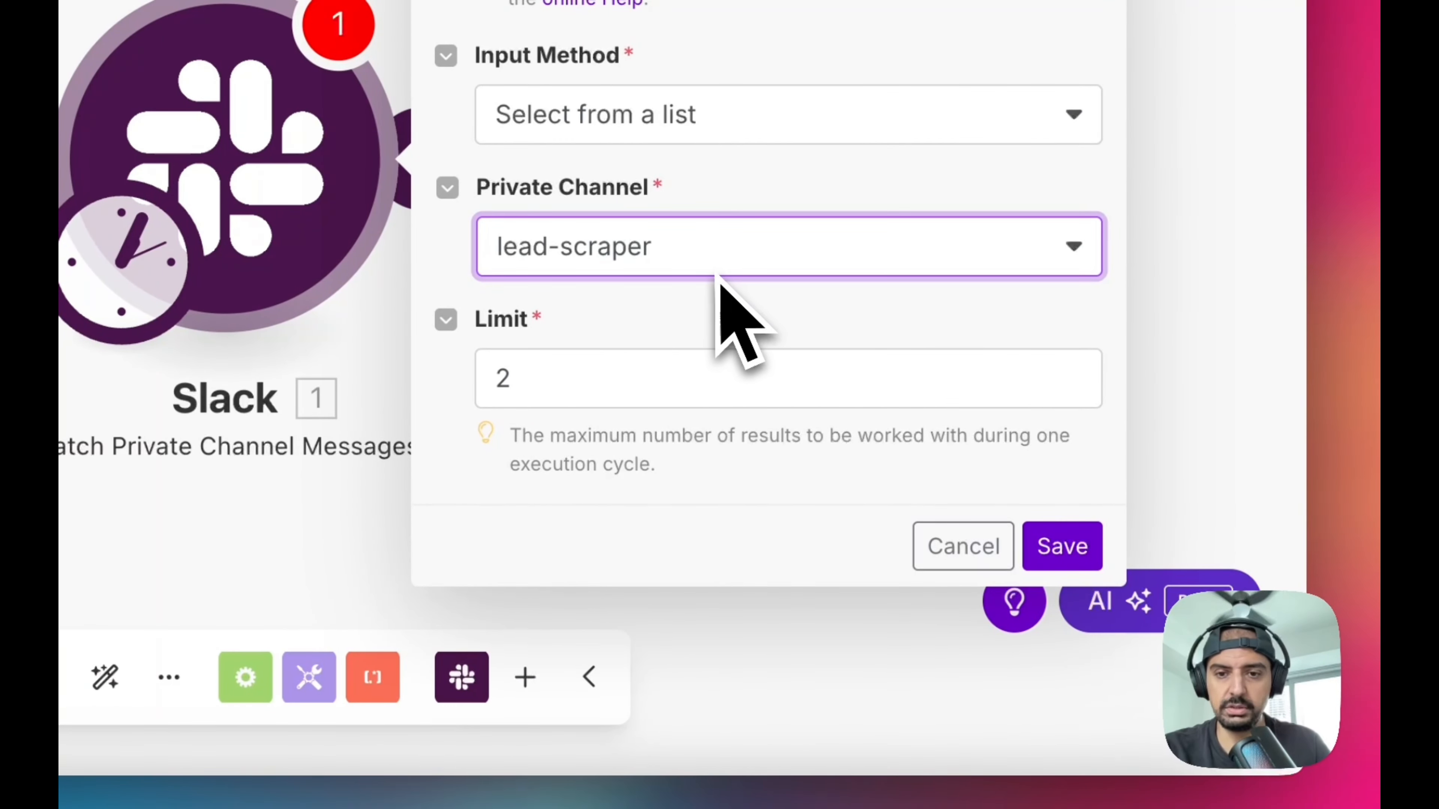
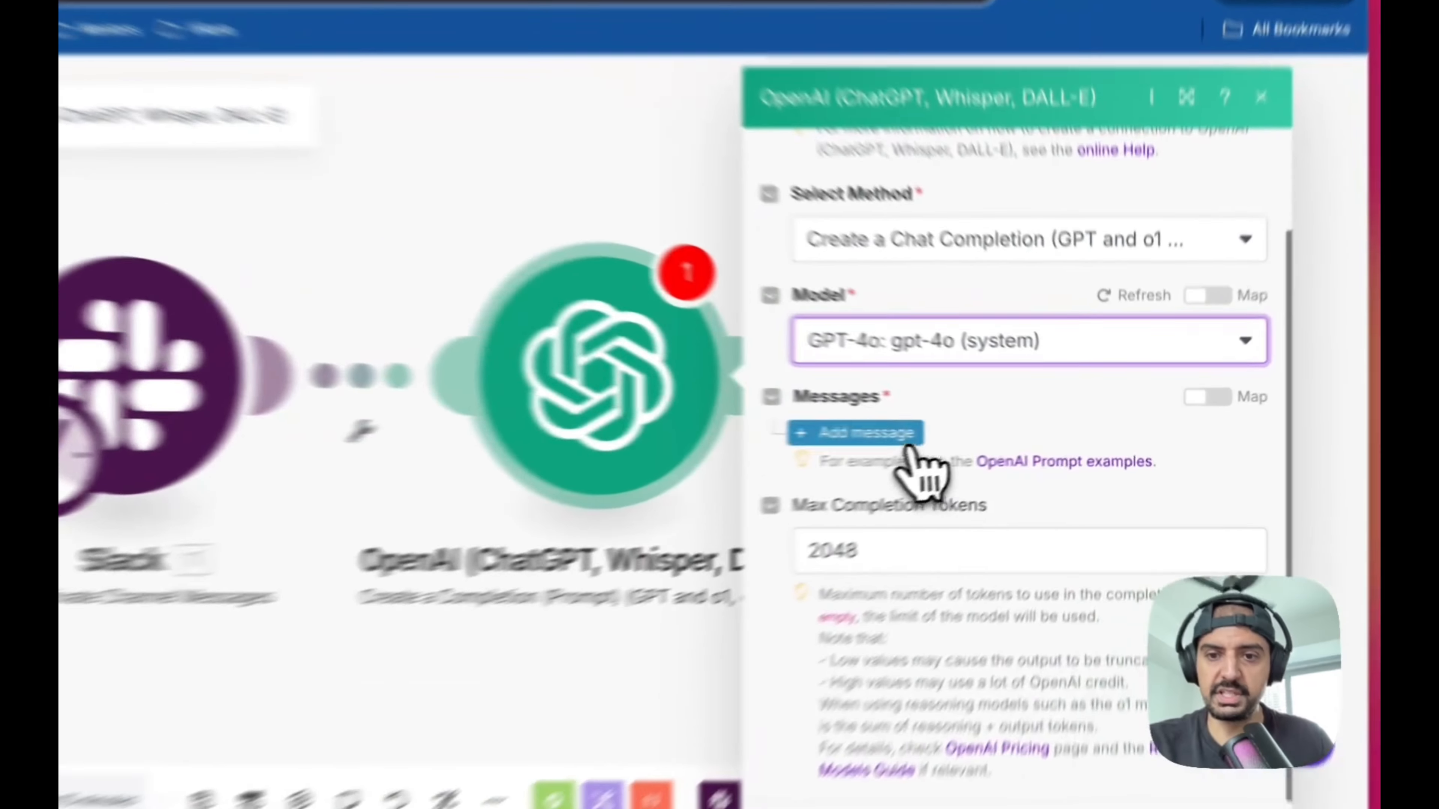
# - Add a first message to the new OpenAI module, and copy the Developer / System text from the original scenario's AI assistant module
pyautogui.click(983, 432)
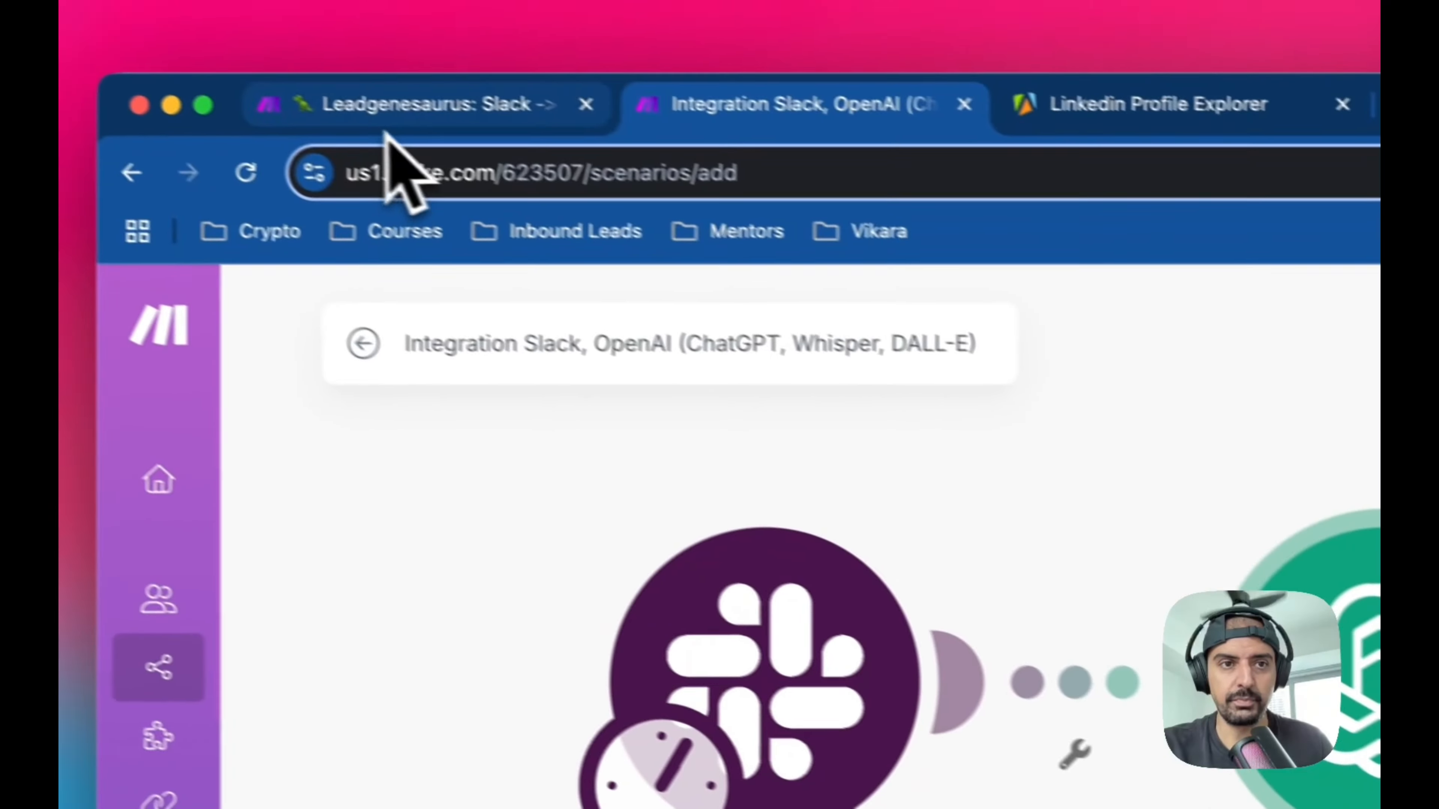
pyautogui.click(374, 112)
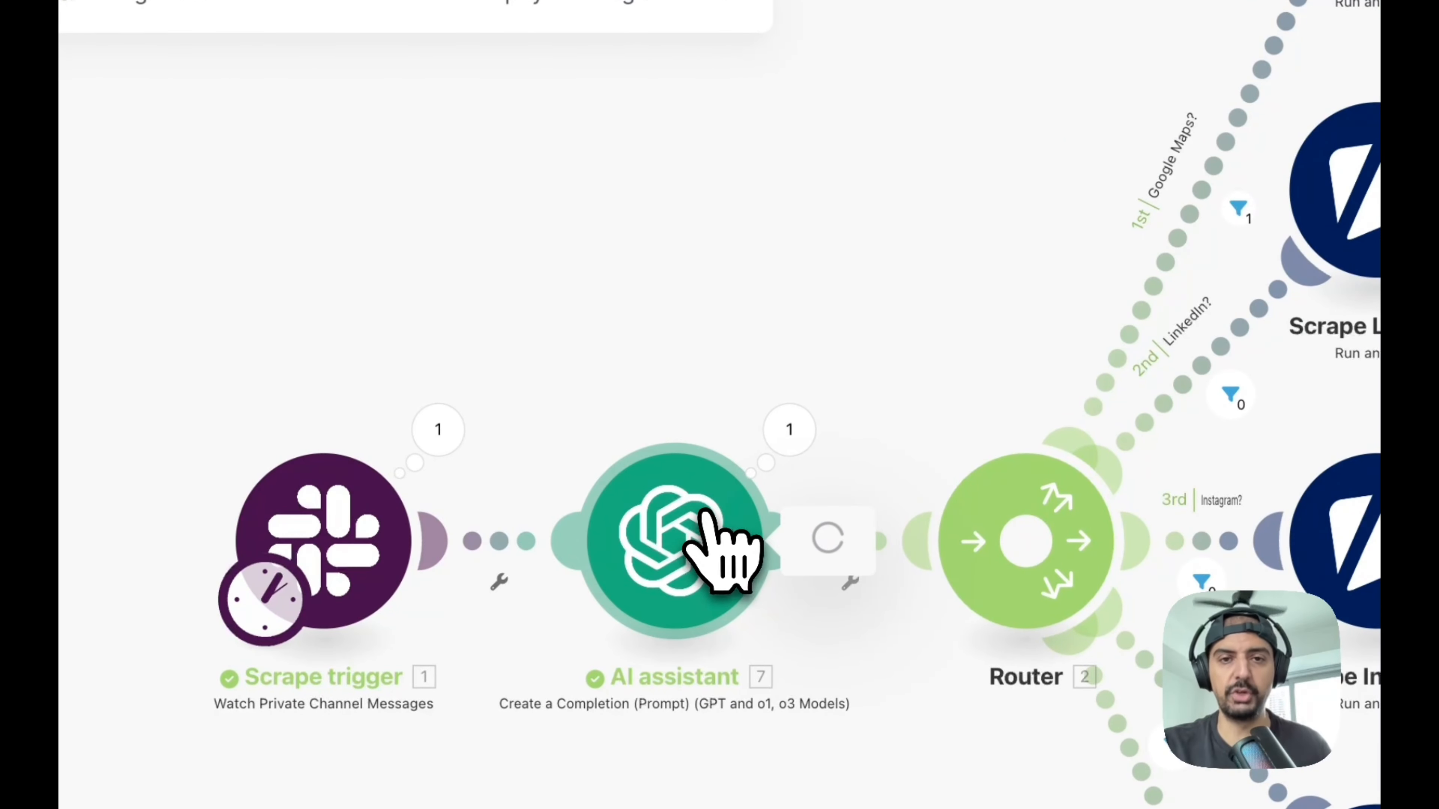
pyautogui.click(705, 519)
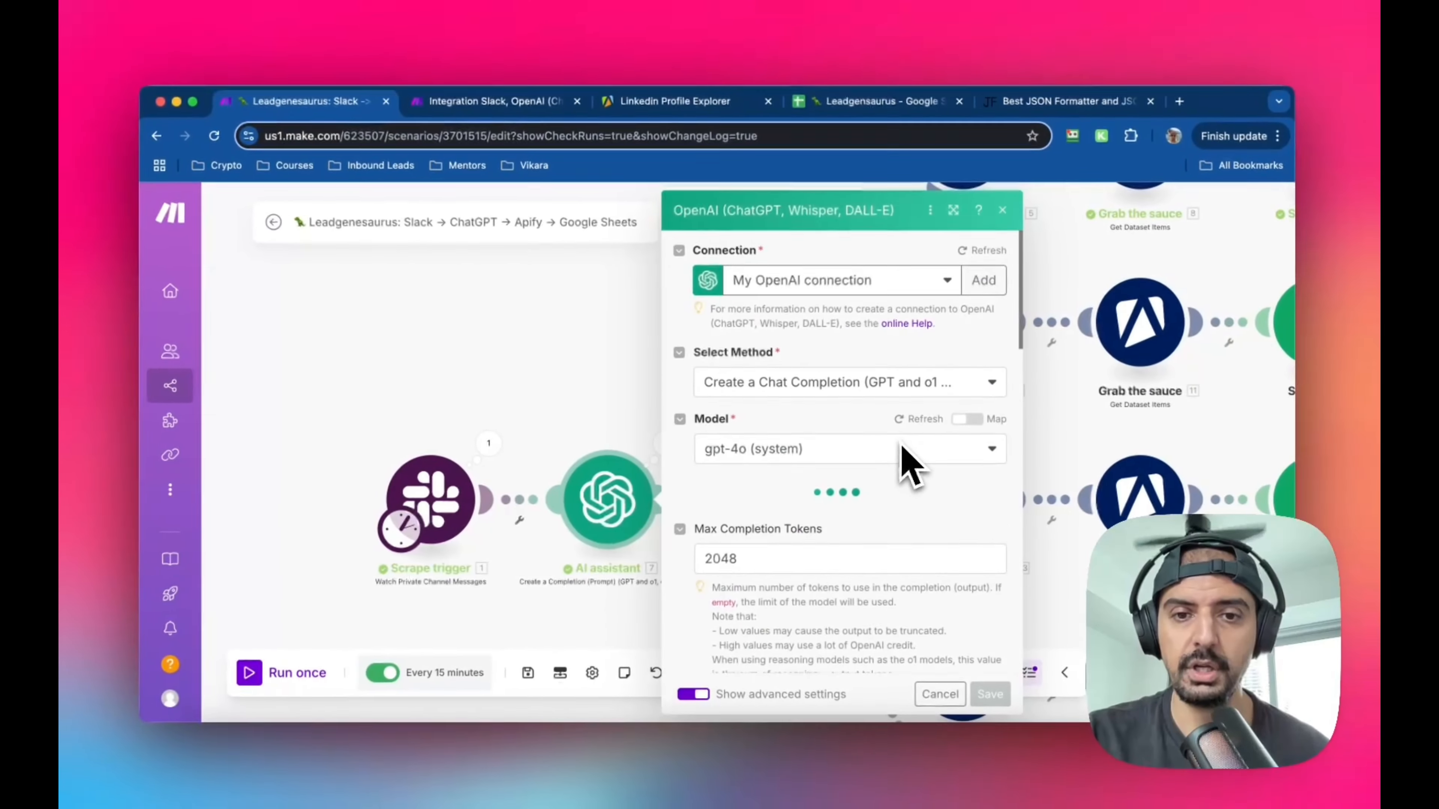
pyautogui.scroll(-2, 910, 462)
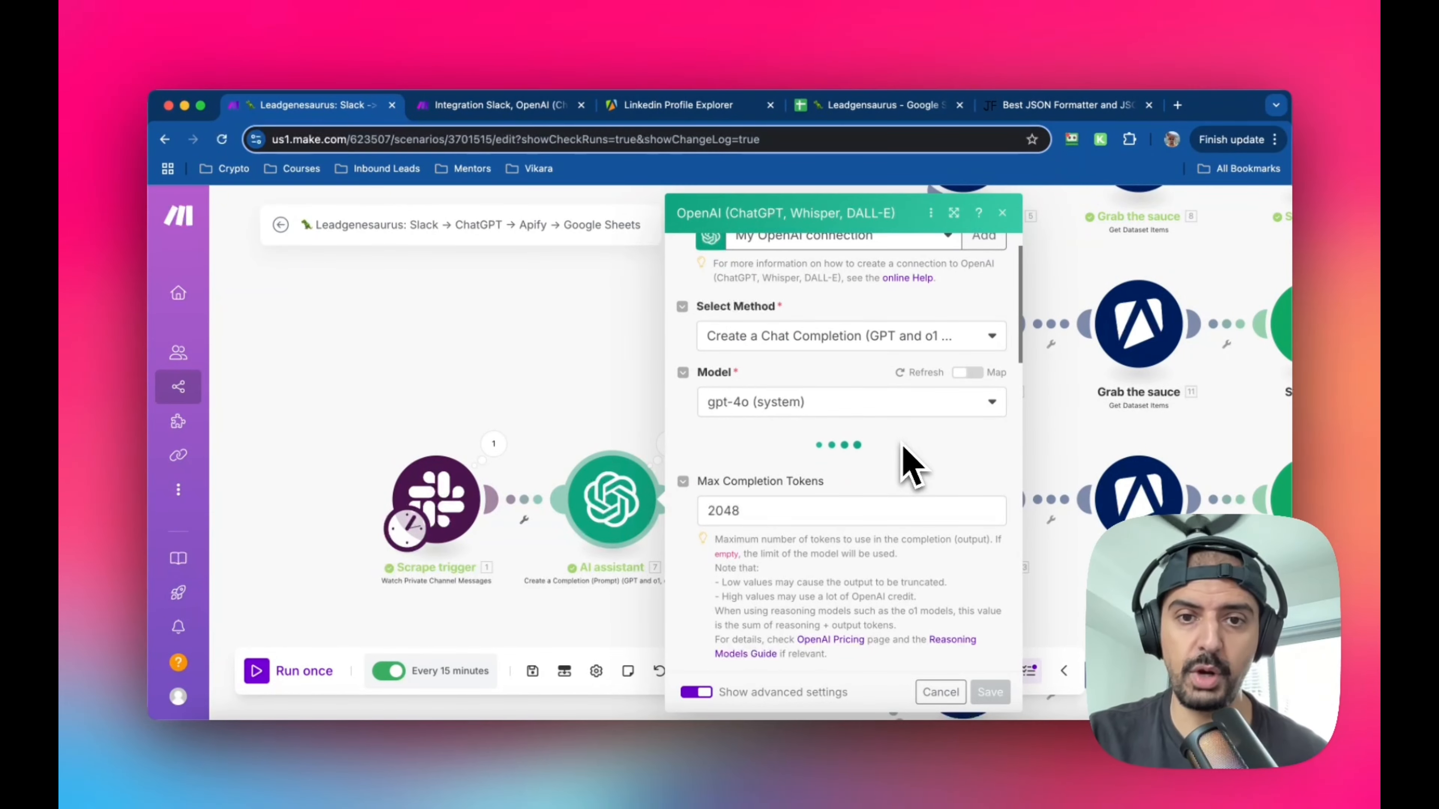
pyautogui.scroll(-1, 902, 444)
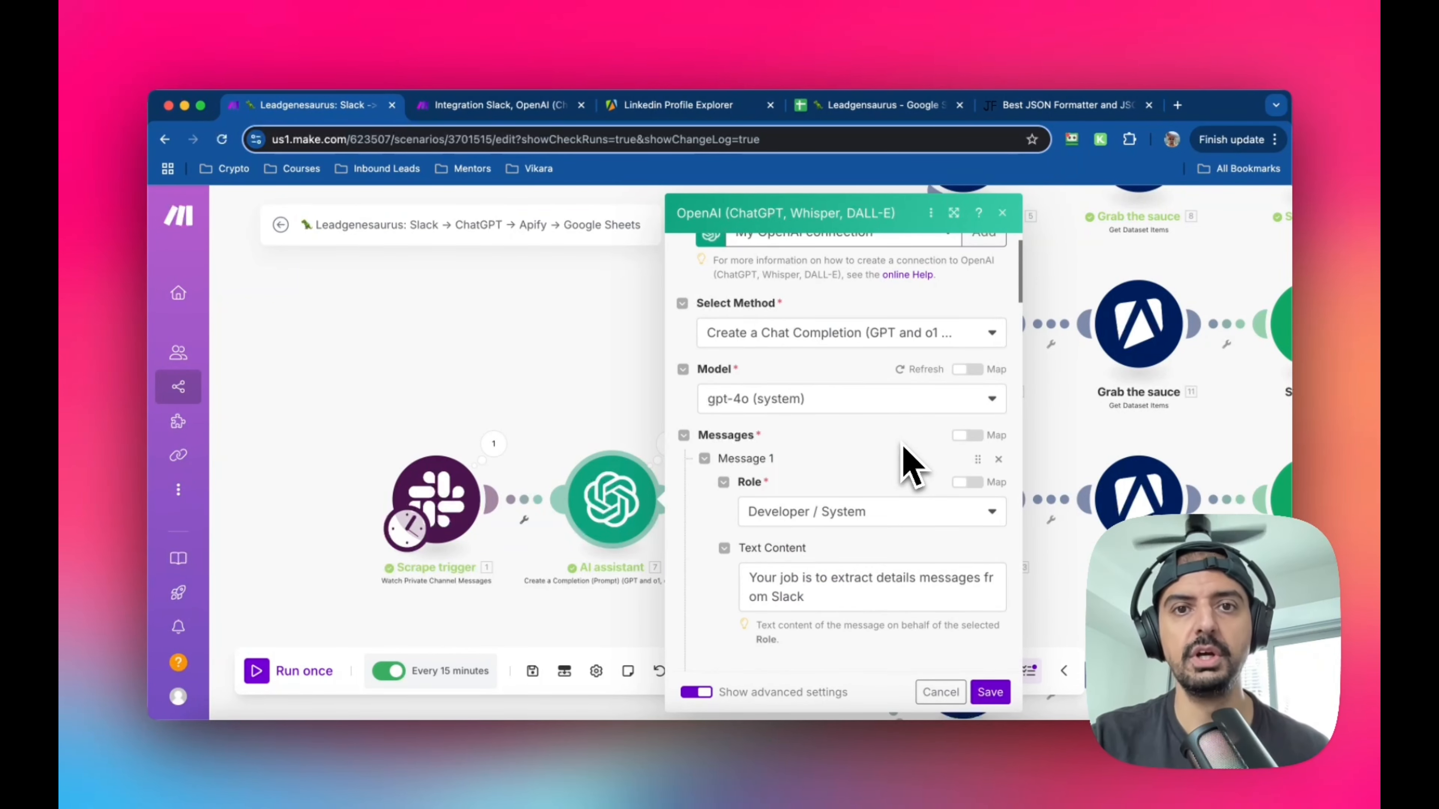
pyautogui.scroll(-3, 907, 462)
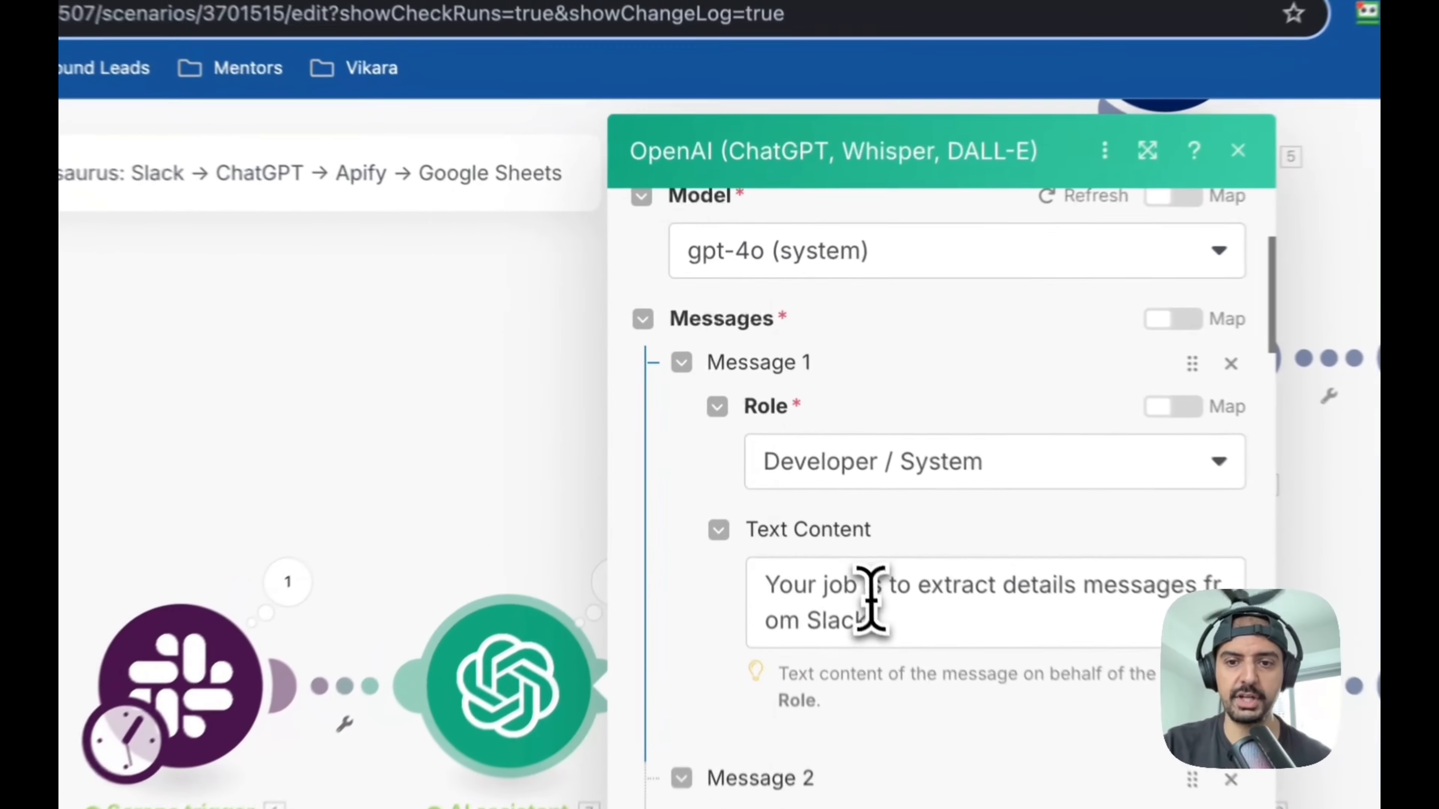
pyautogui.tripleClick(805, 454)
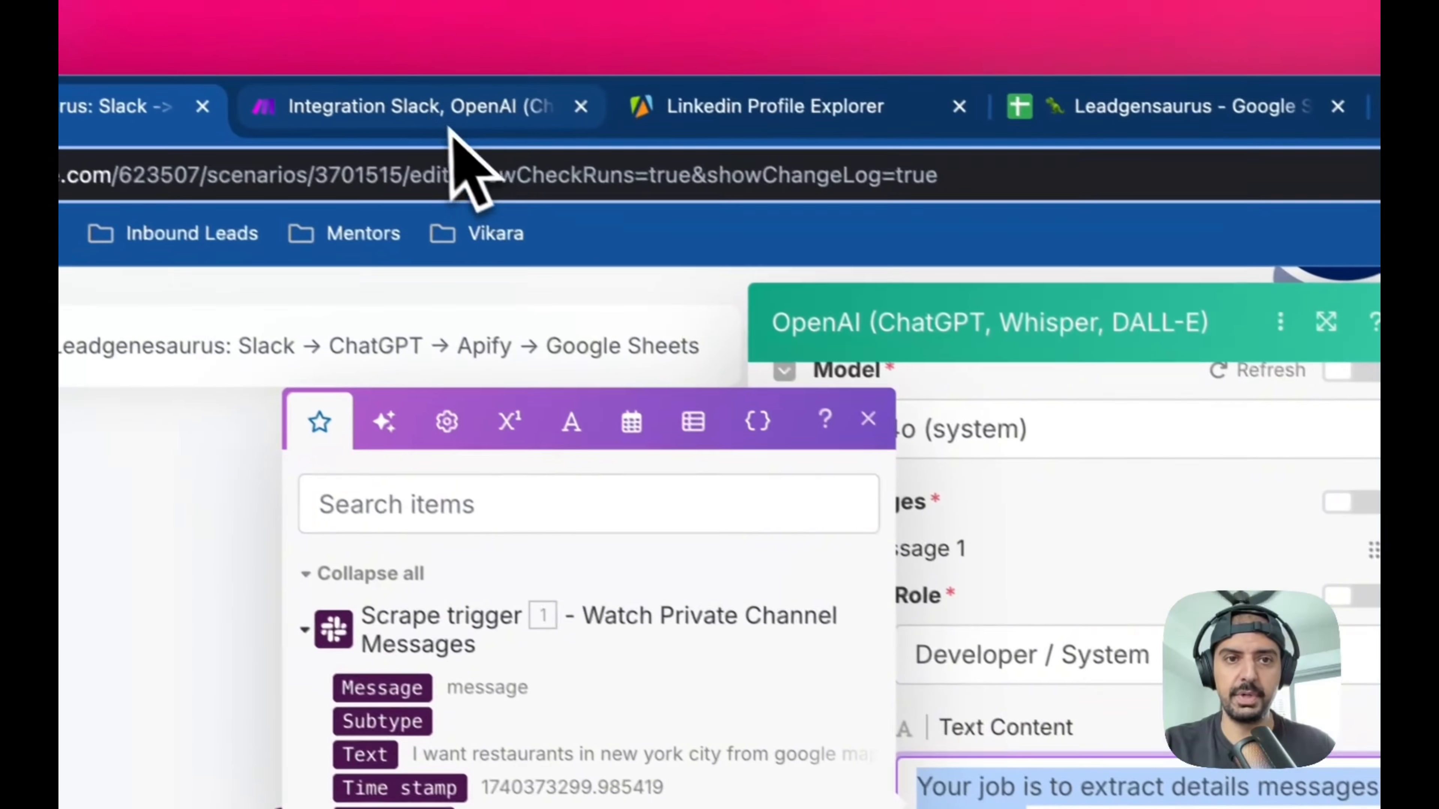
# - In the new scenario, set Message 1's role to Developer / System with the text "Your job is to extract details messages from Slack"
pyautogui.click(453, 139)
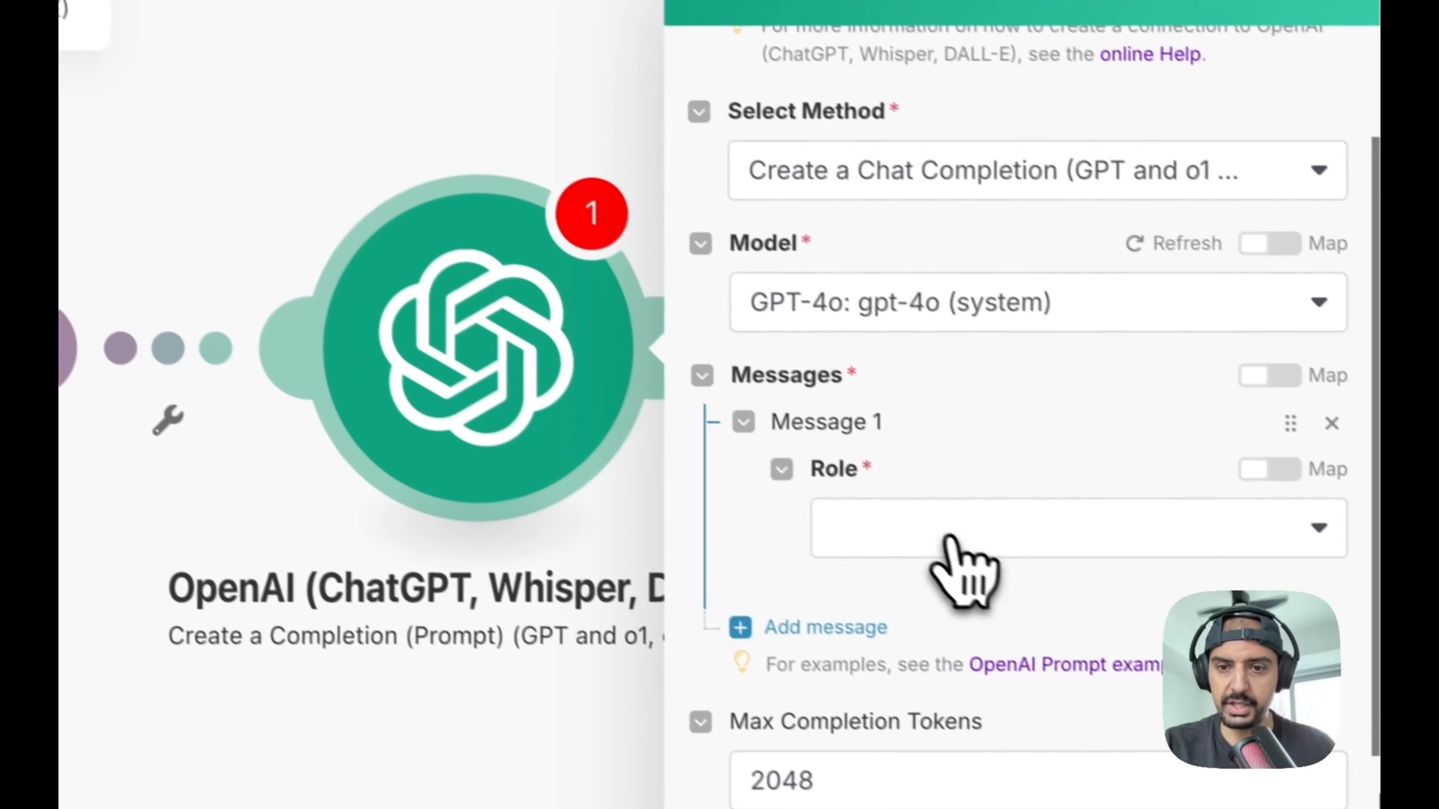
pyautogui.click(961, 567)
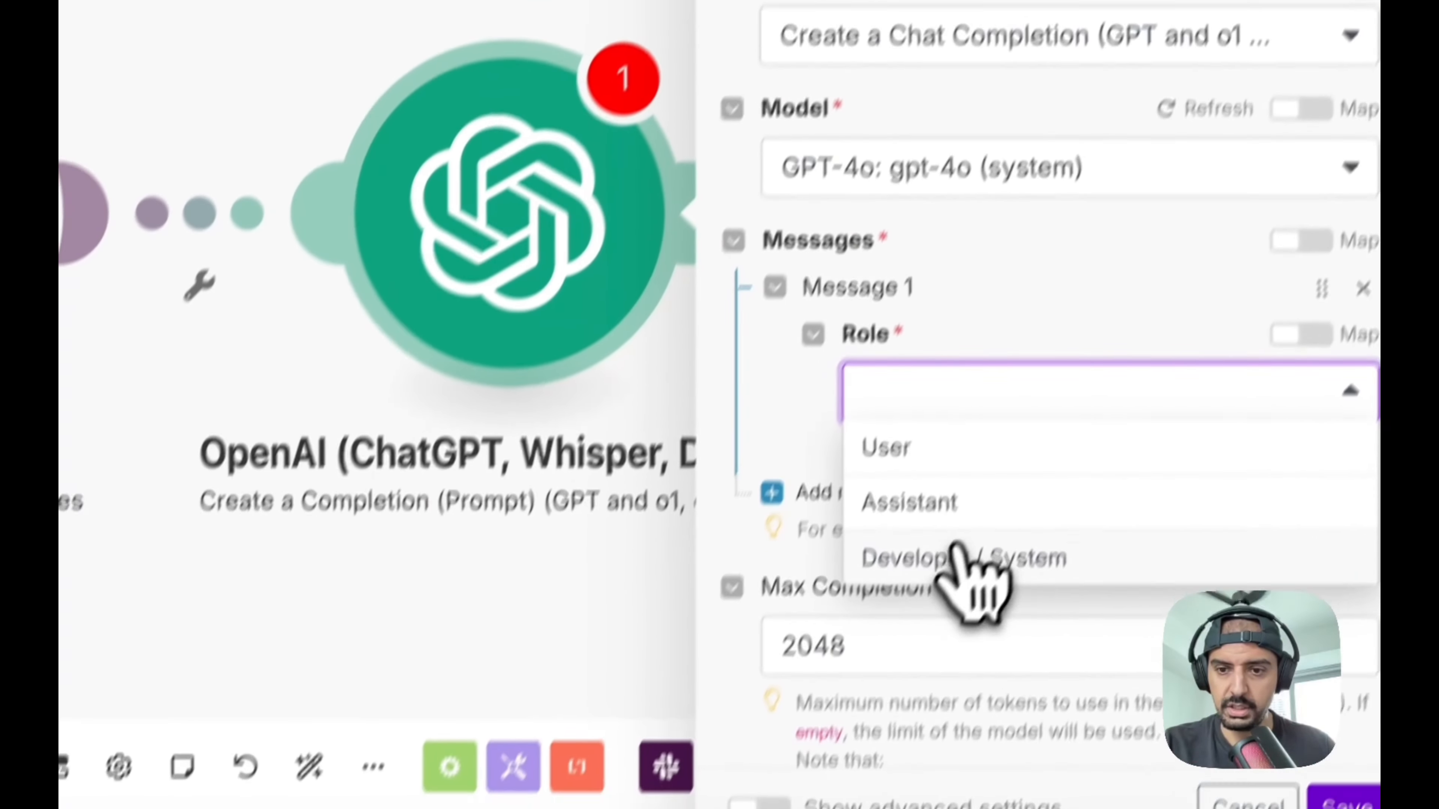
pyautogui.click(963, 559)
pyautogui.click(958, 527)
pyautogui.write('Your job is to extract details messages from Slack')
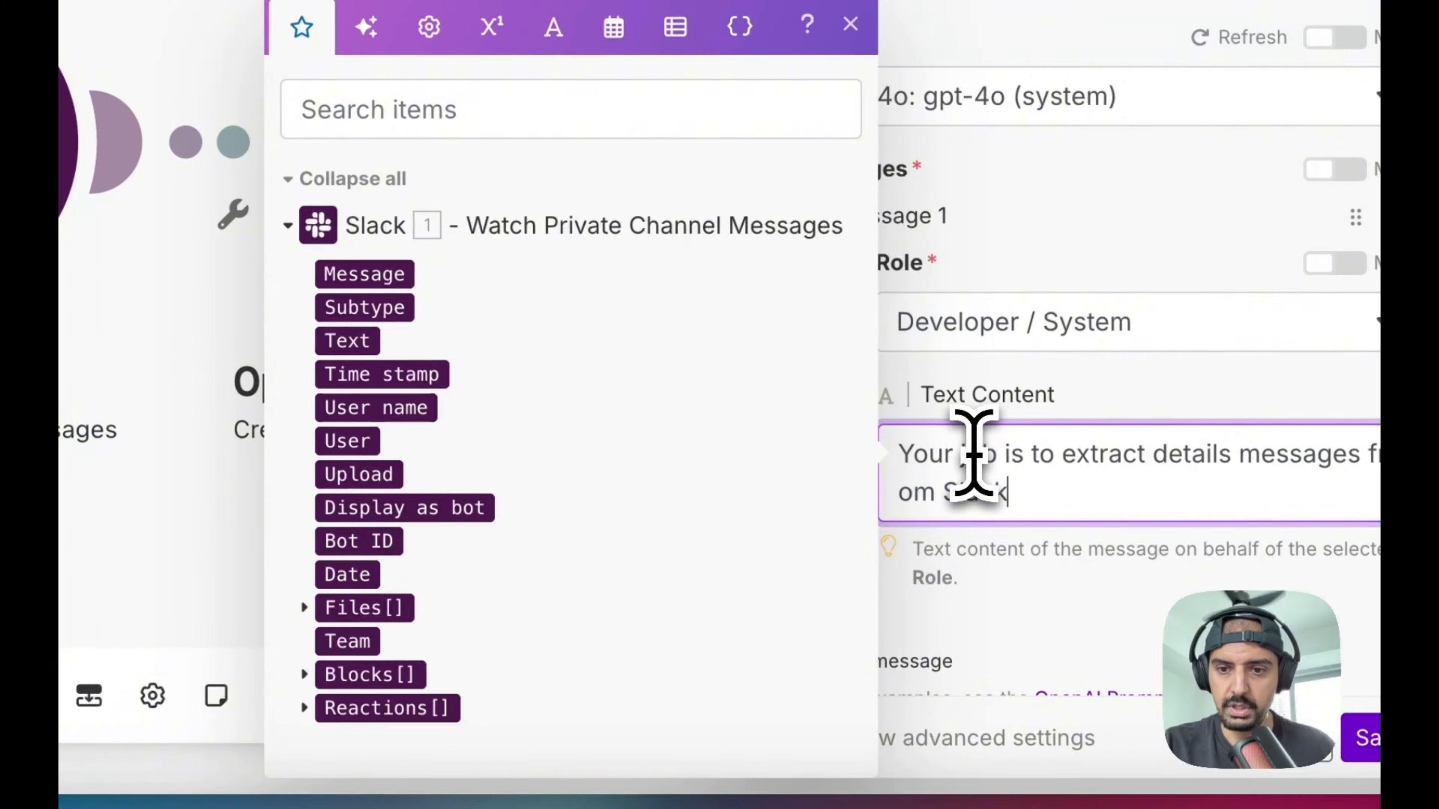
pyautogui.click(994, 536)
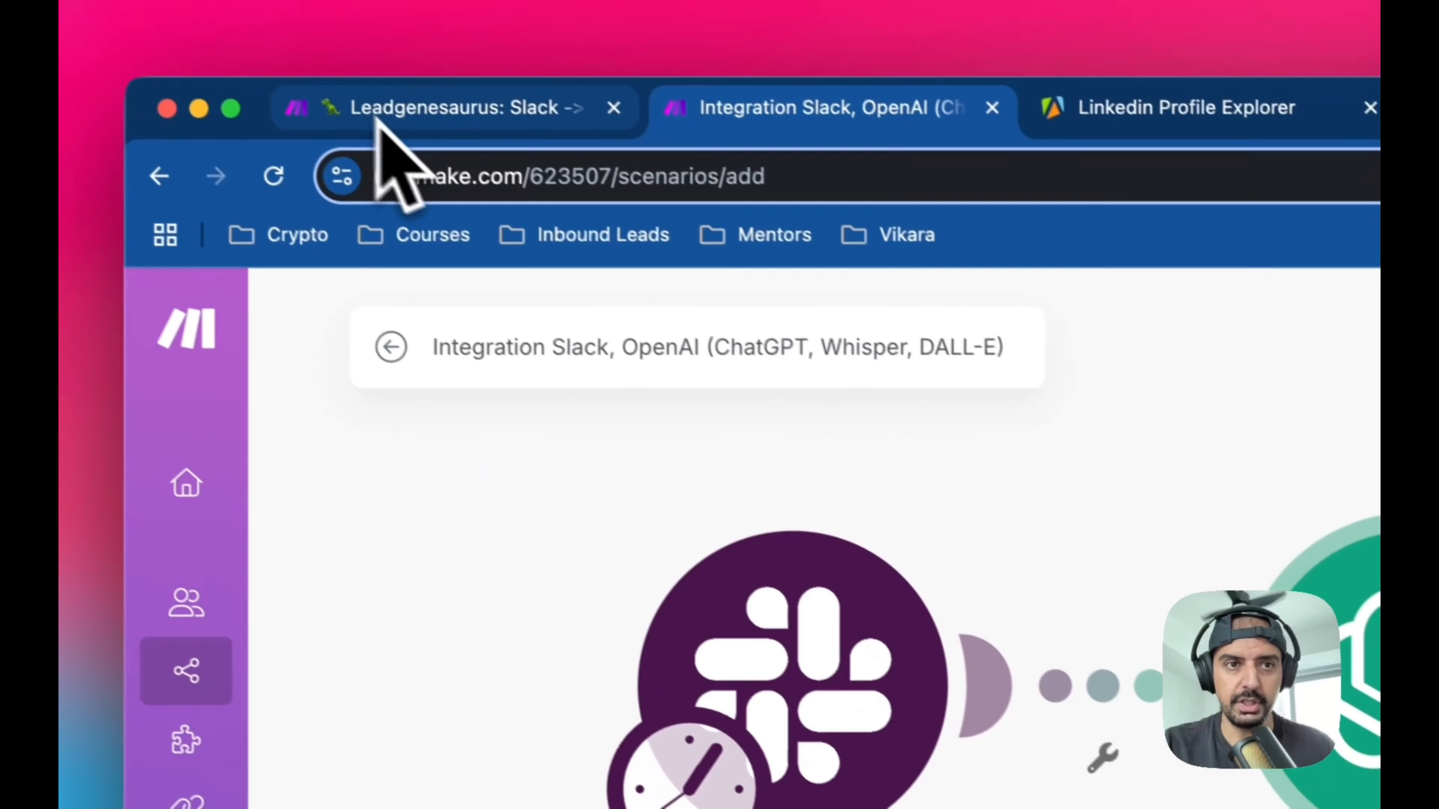
# - In the original AI assistant's Message 2 prompt, shorten "Output the results into the JSON:" to "Output the results into JSON:"
pyautogui.click(419, 139)
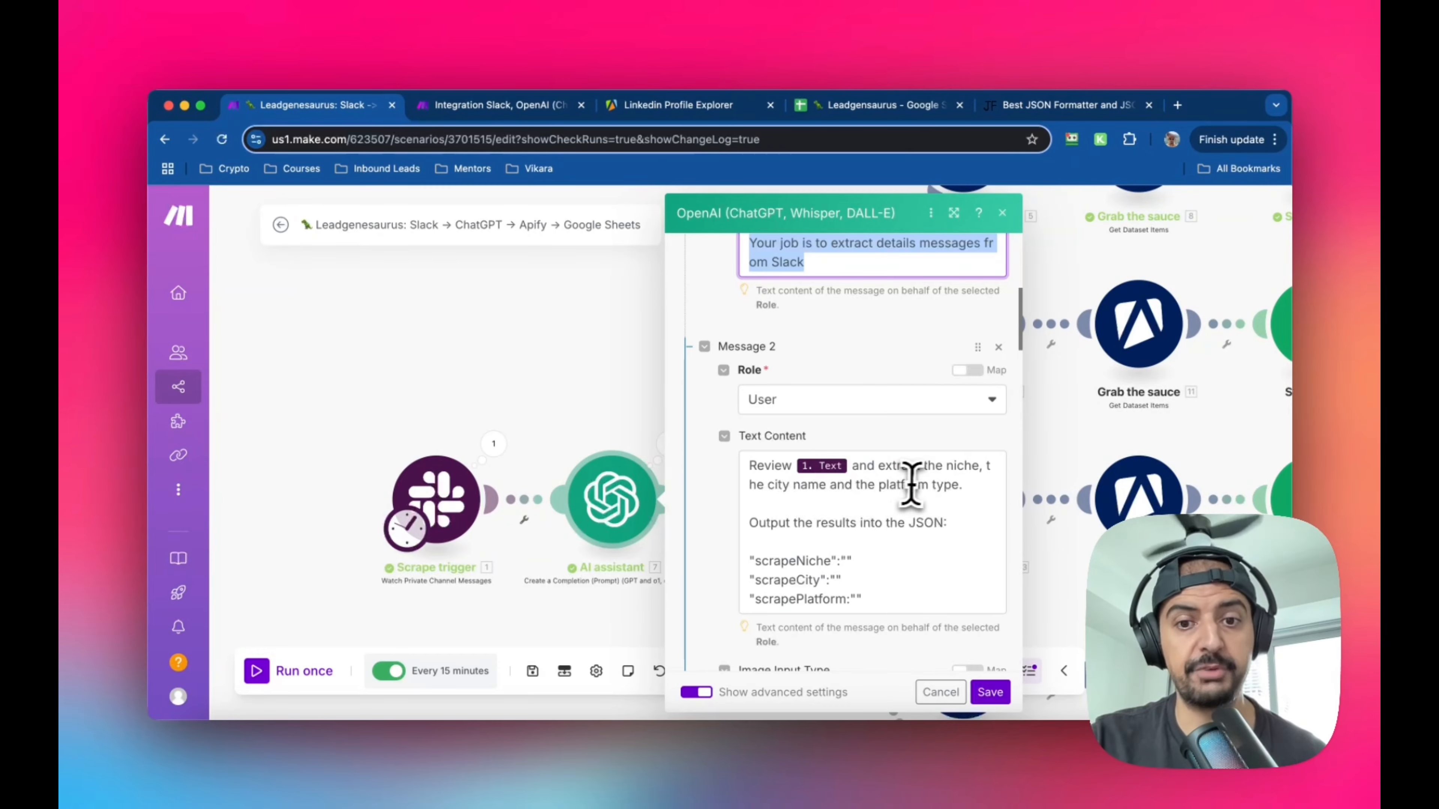
pyautogui.scroll(-2, 921, 482)
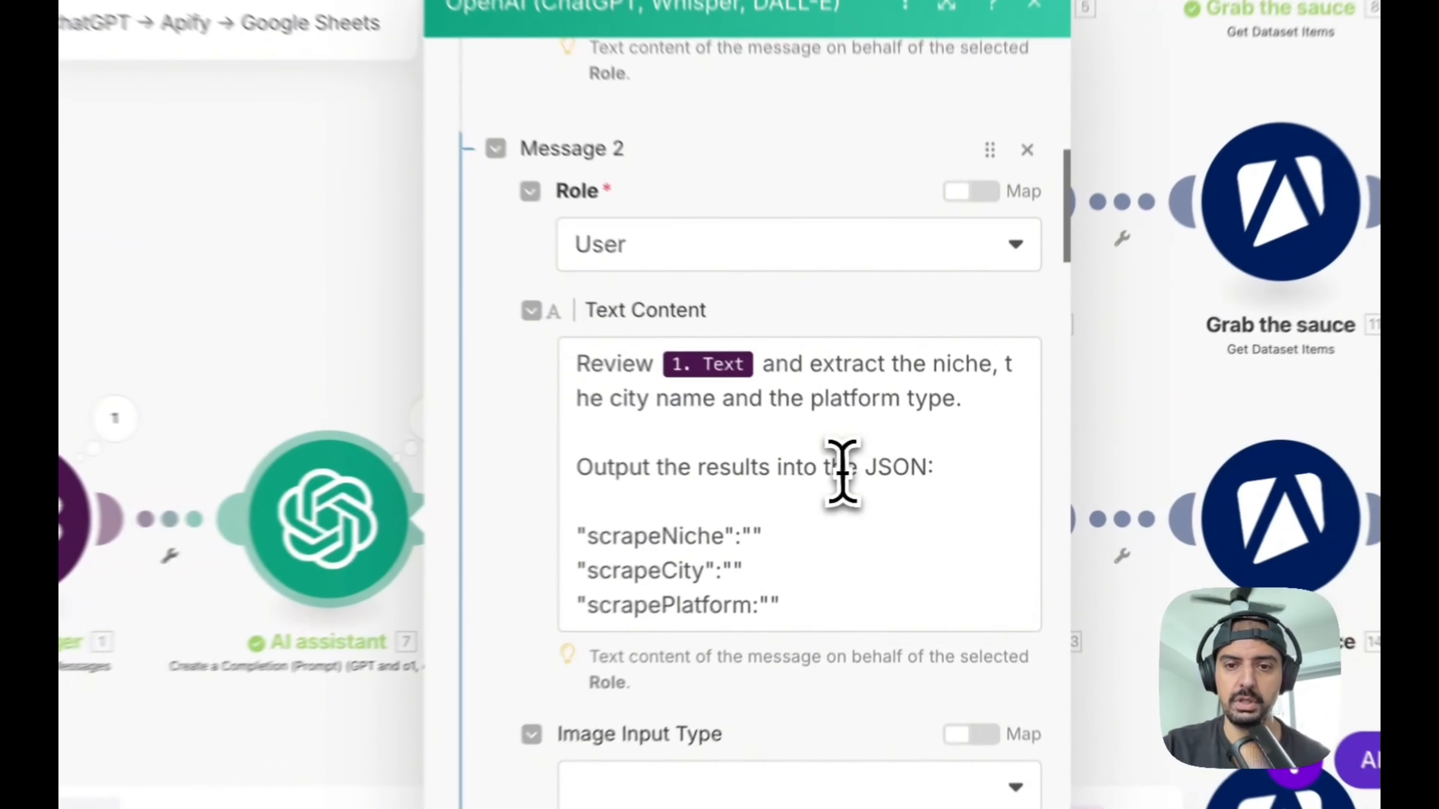
pyautogui.click(924, 479)
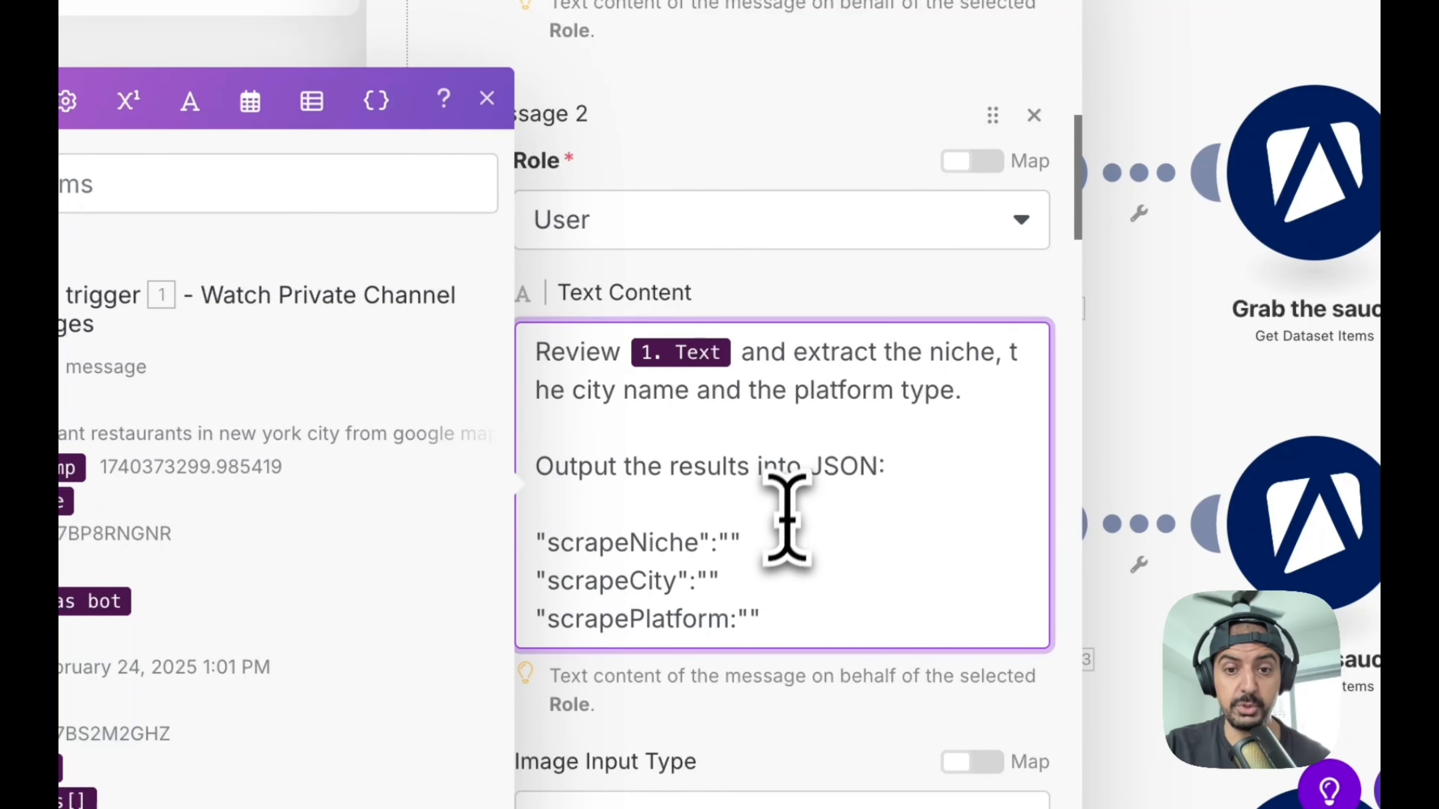
pyautogui.click(760, 541)
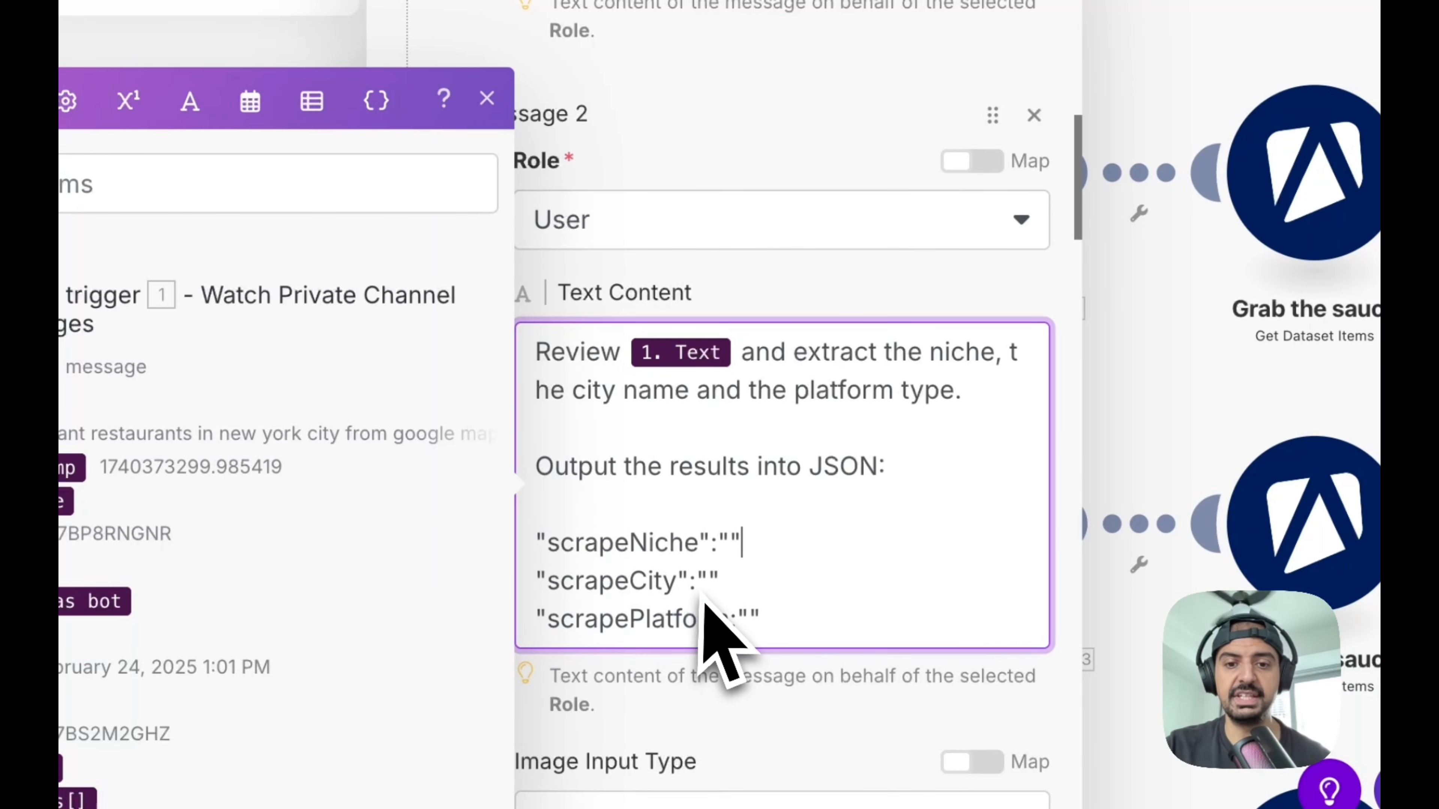
# - Check the Assistant example in Message 3, and copy the full user prompt from Message 2 of the original AI assistant
pyautogui.scroll(-3, 810, 567)
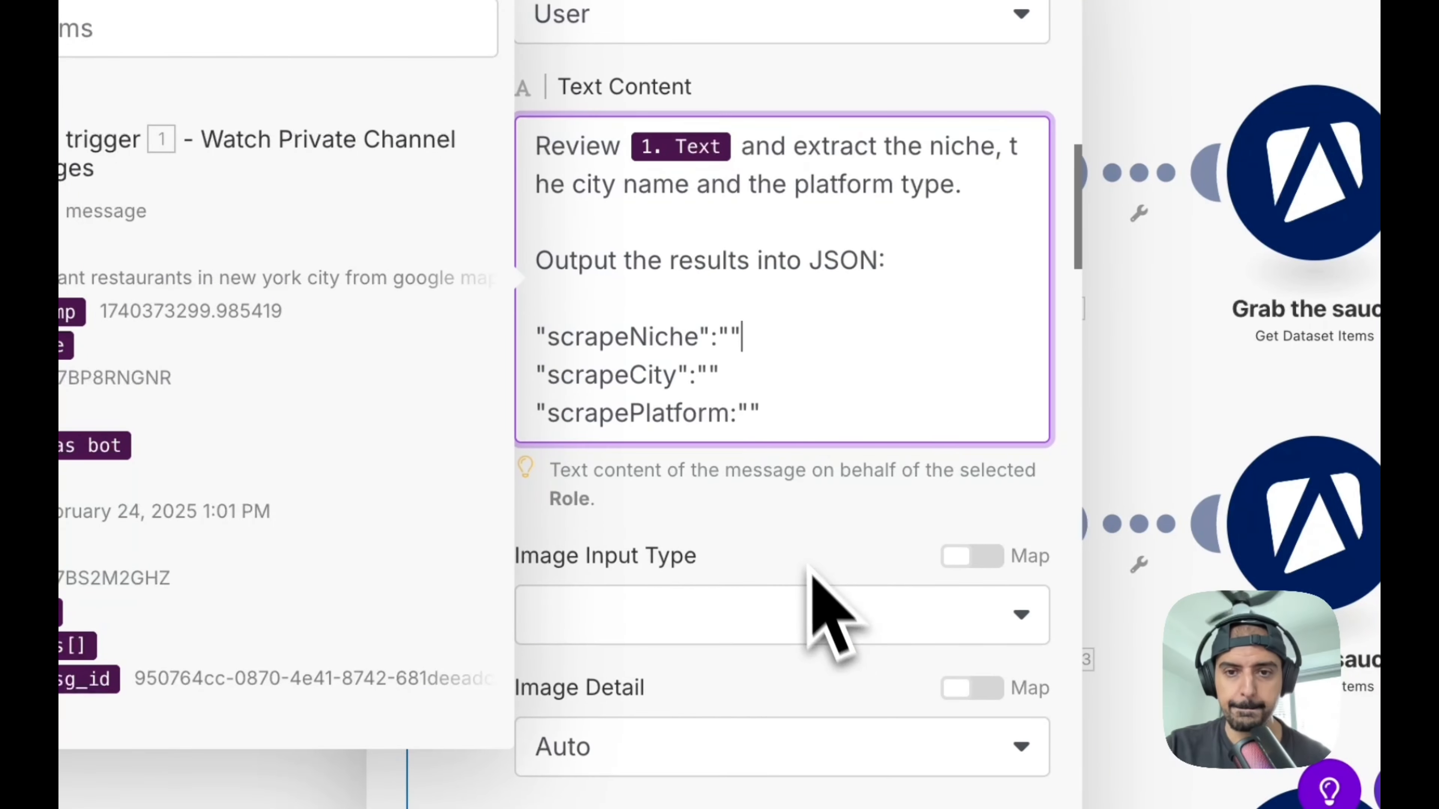
pyautogui.click(766, 498)
pyautogui.scroll(-7, 766, 497)
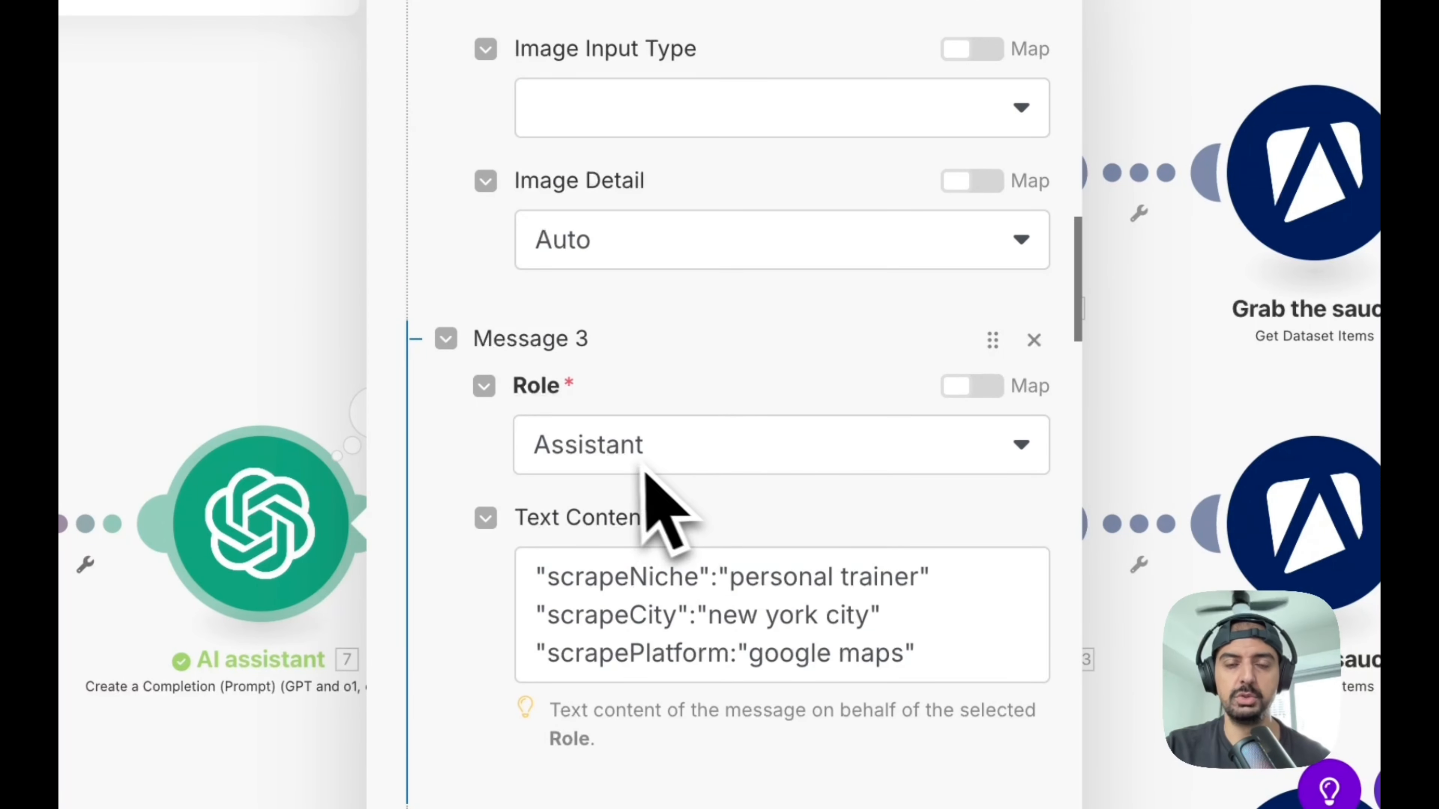
pyautogui.scroll(5, 635, 482)
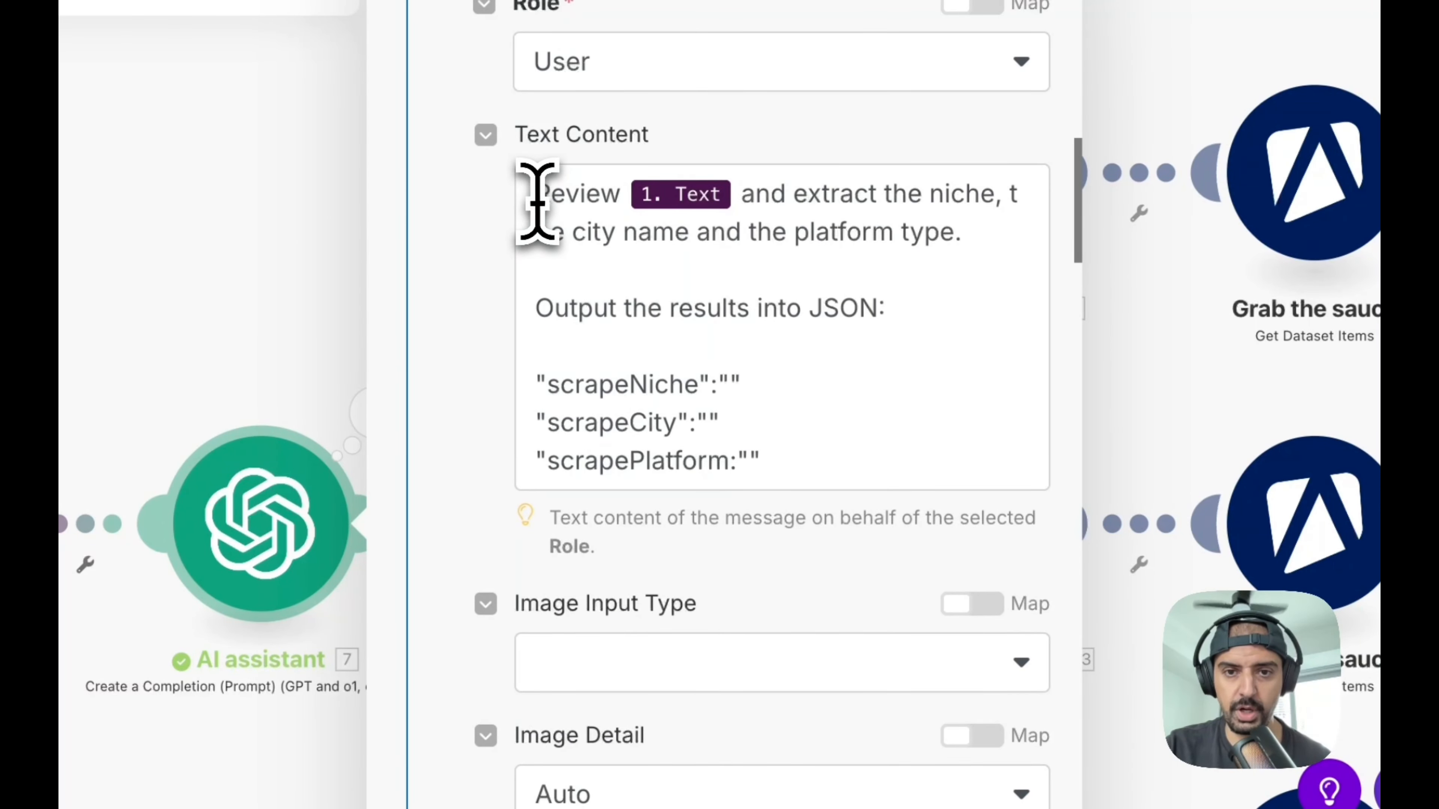
pyautogui.moveTo(536, 196); pyautogui.dragTo(796, 460)
pyautogui.hotkey('ctrl', 'c')
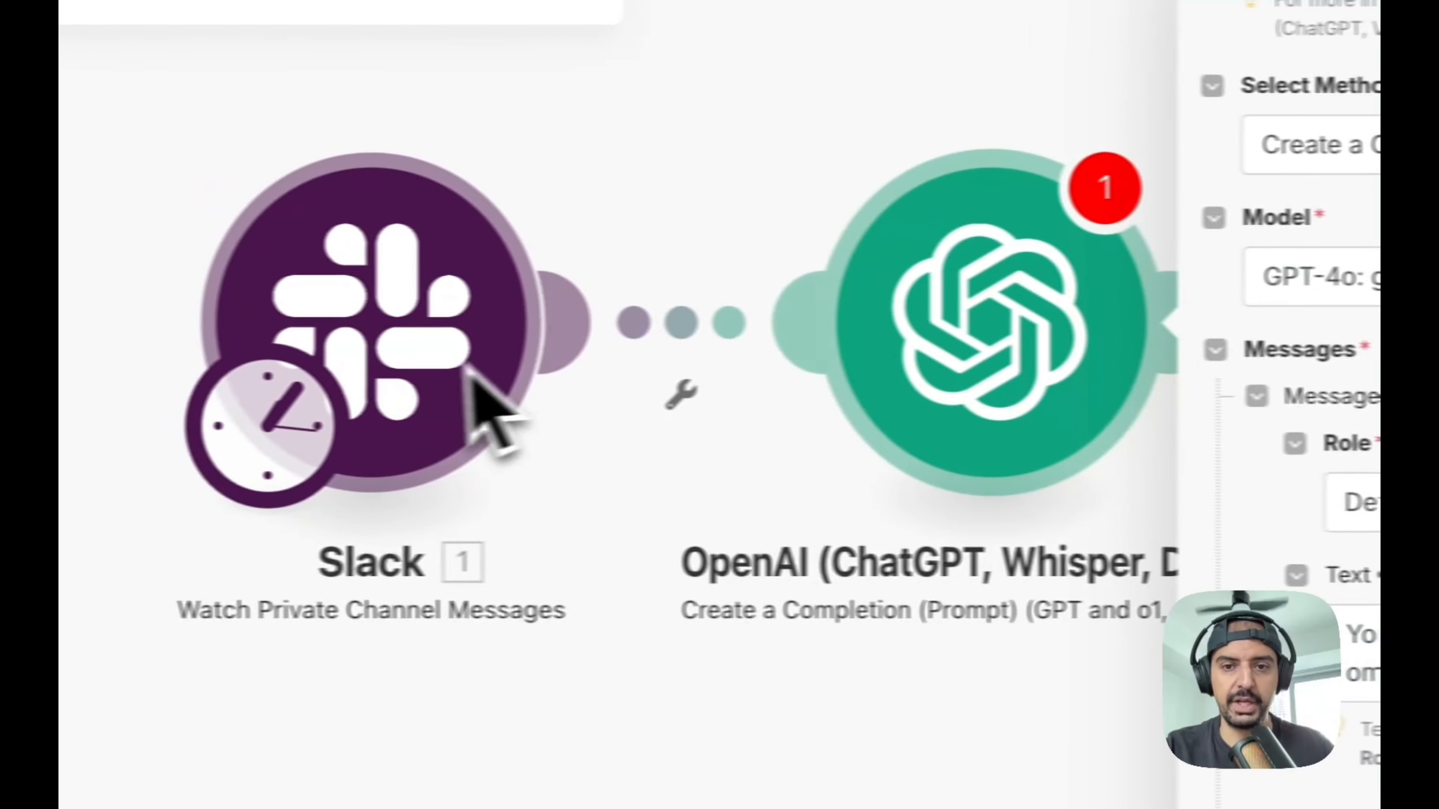
# - Add Message 2 to the new scenario's OpenAI module with role User and the copied prompt for extracting niche, city and platform into JSON
pyautogui.scroll(-5, 901, 488)
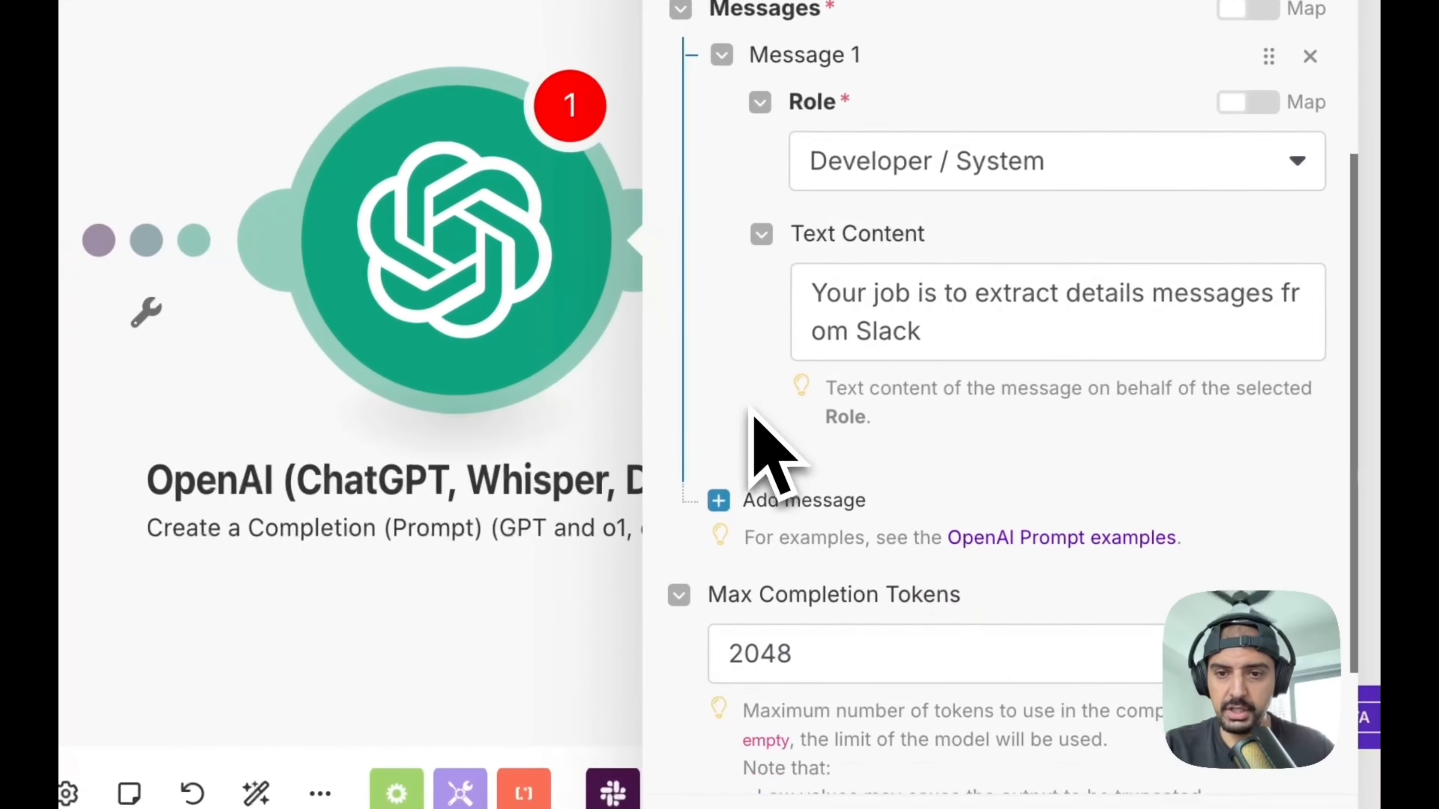
pyautogui.click(785, 327)
pyautogui.scroll(-1, 827, 414)
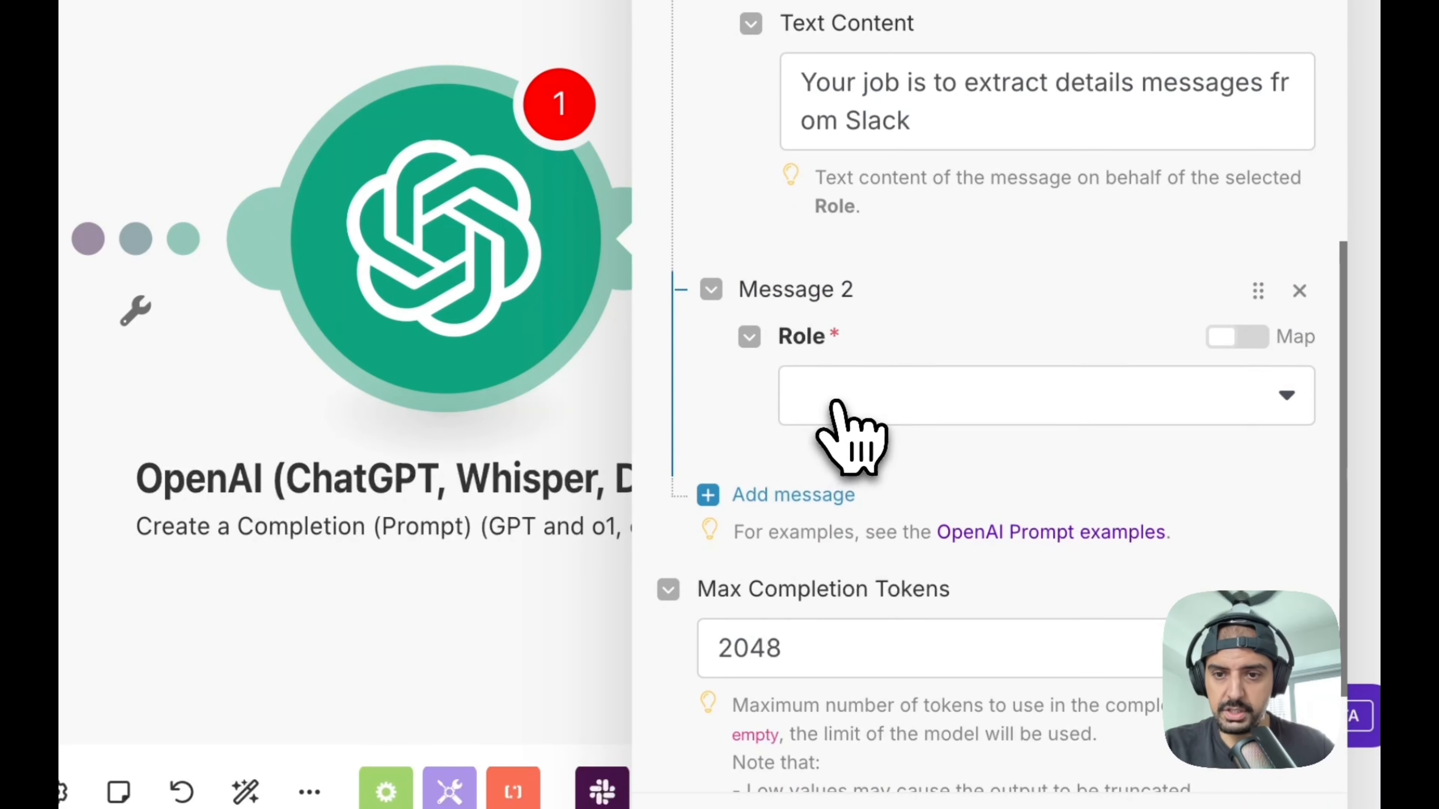
pyautogui.click(844, 404)
pyautogui.click(876, 468)
pyautogui.scroll(-1, 867, 470)
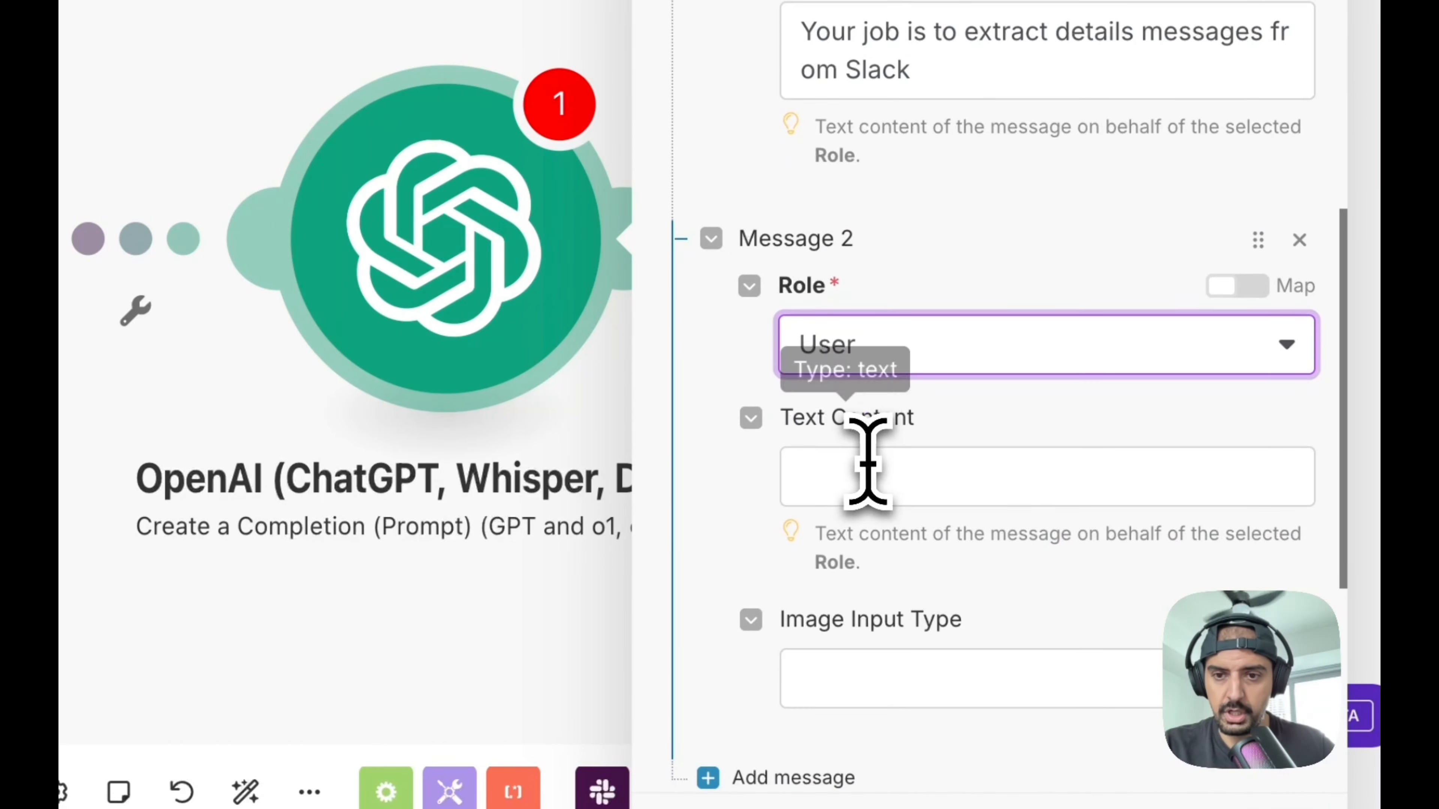
pyautogui.click(858, 469)
pyautogui.hotkey('ctrl', 'v')
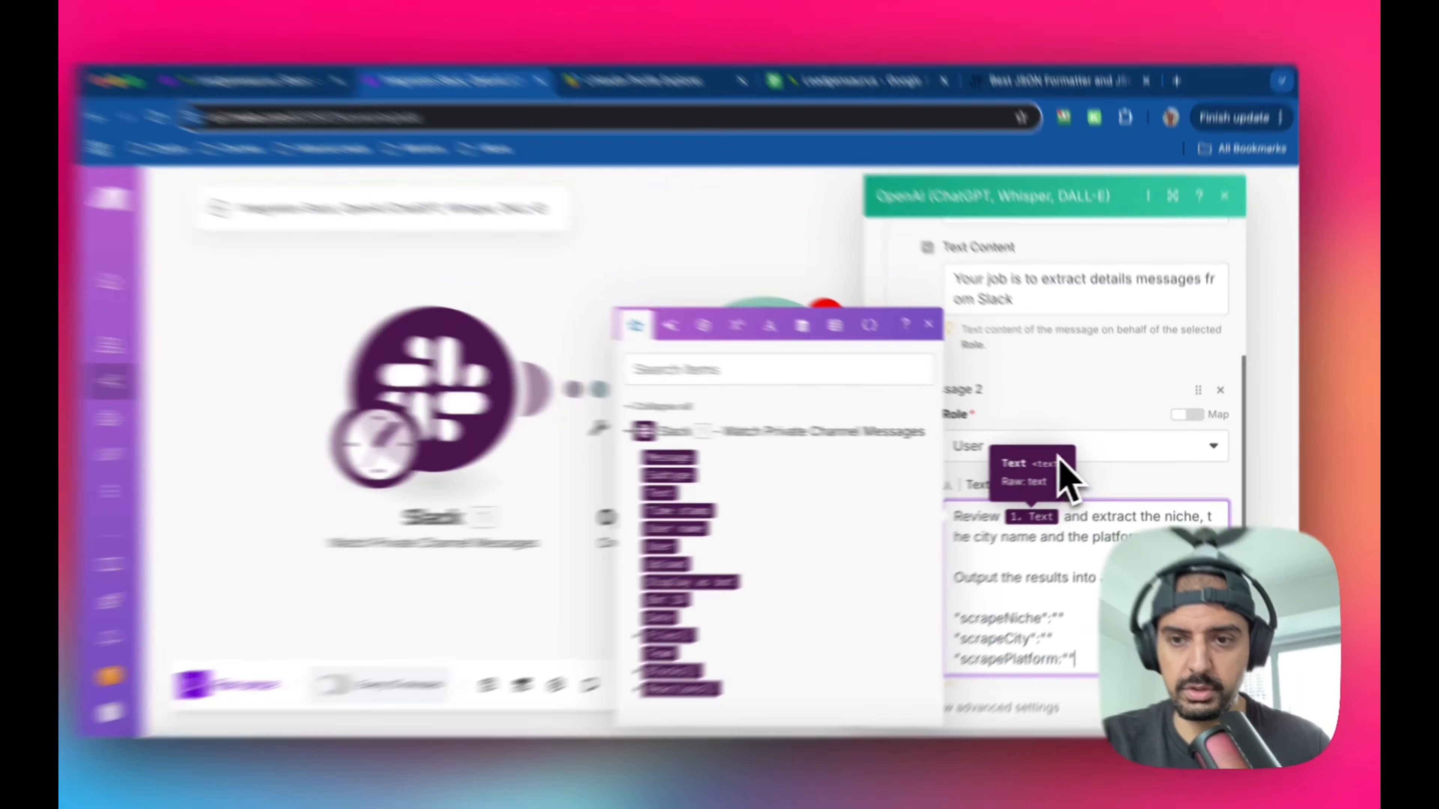
pyautogui.click(1074, 397)
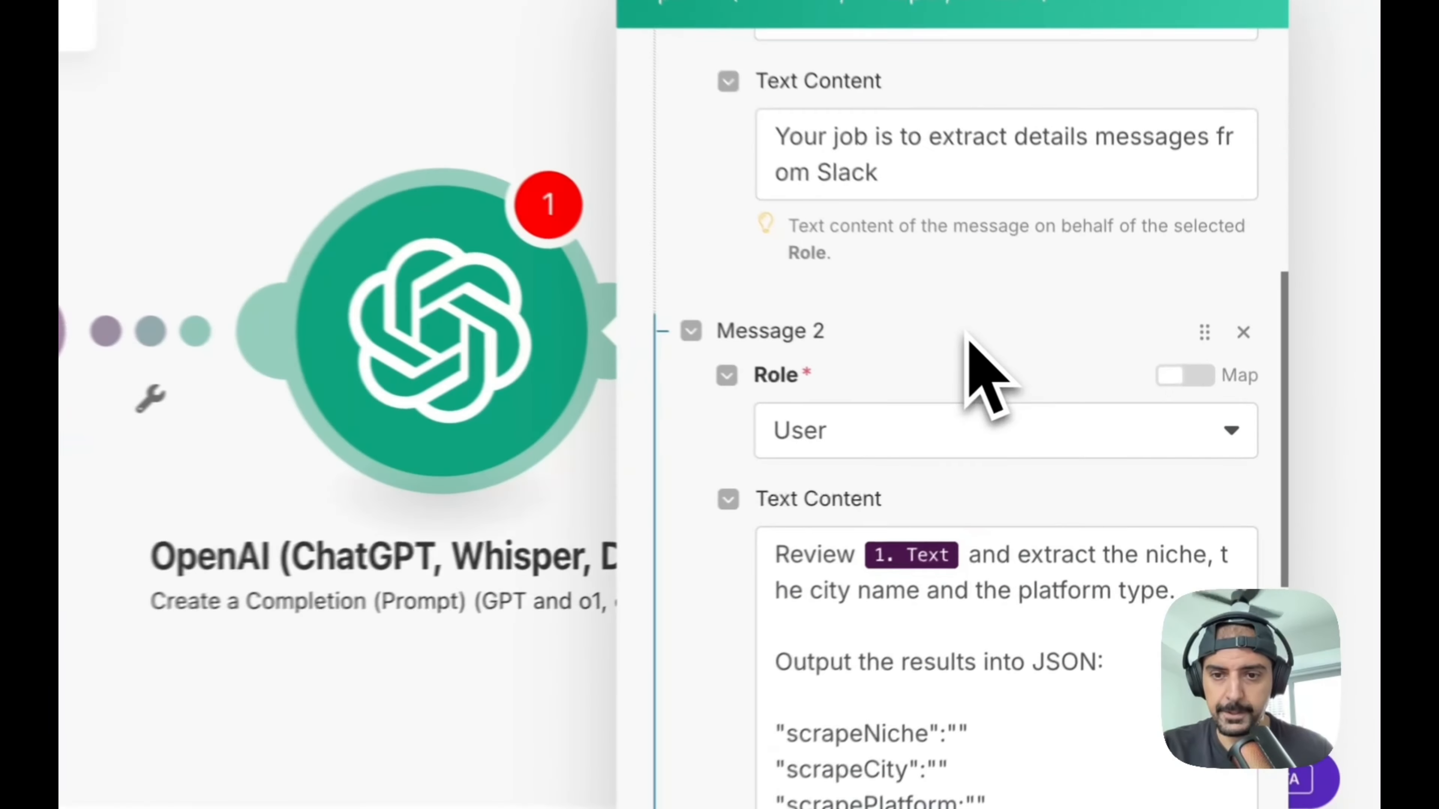
# - Review the roles and text of the Developer / System, User and Assistant messages in the original scenario's AI assistant module
pyautogui.scroll(-10, 901, 527)
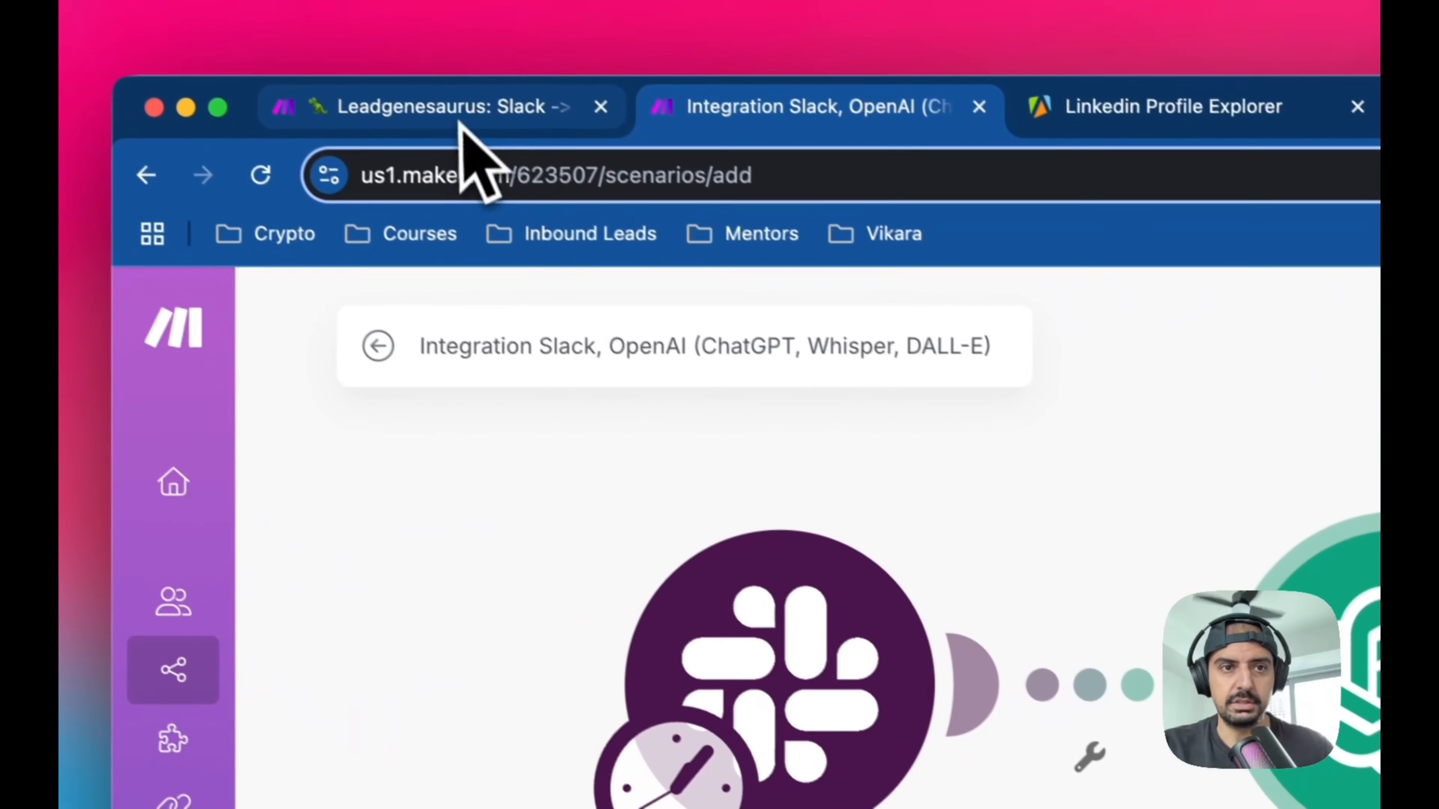
pyautogui.click(458, 122)
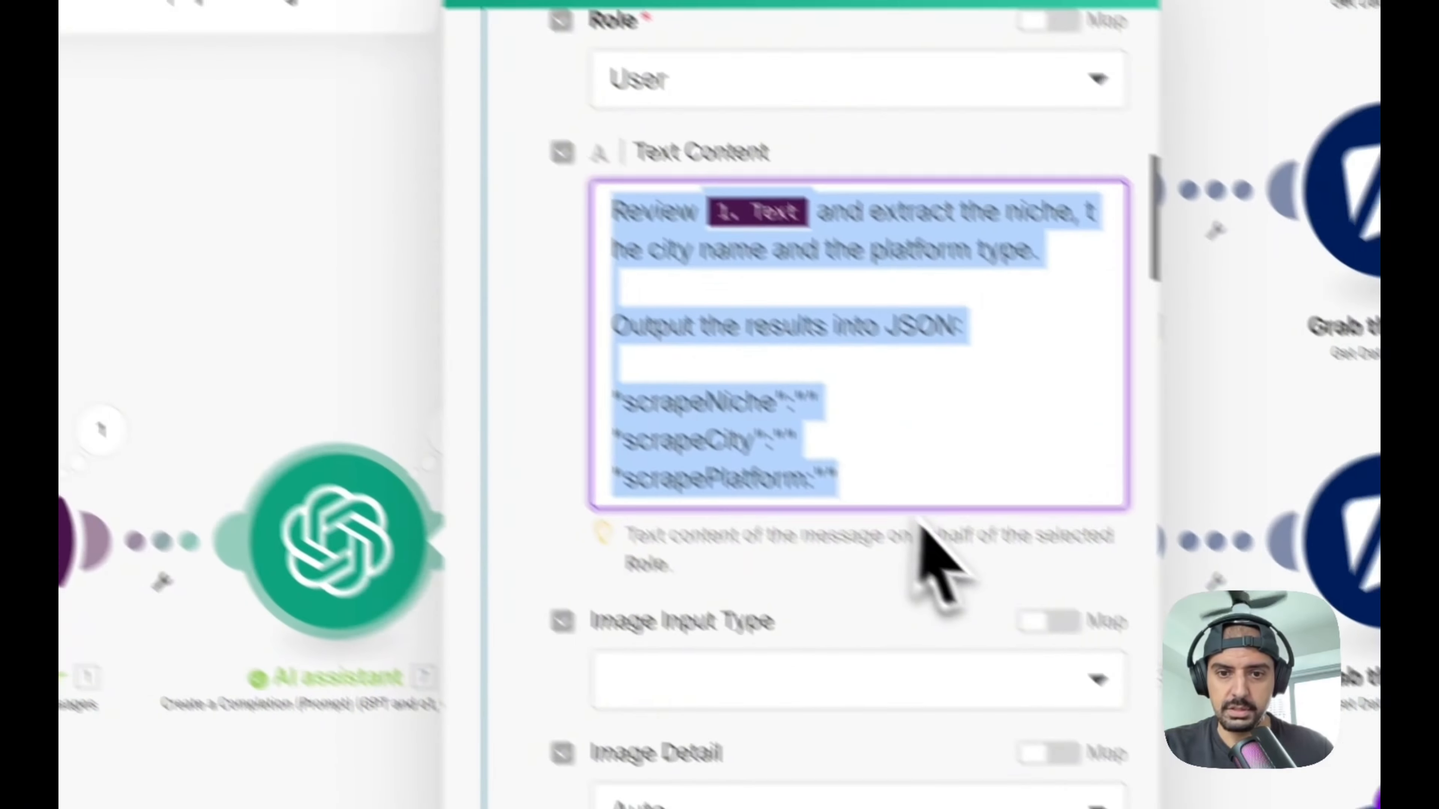
pyautogui.scroll(-10, 922, 533)
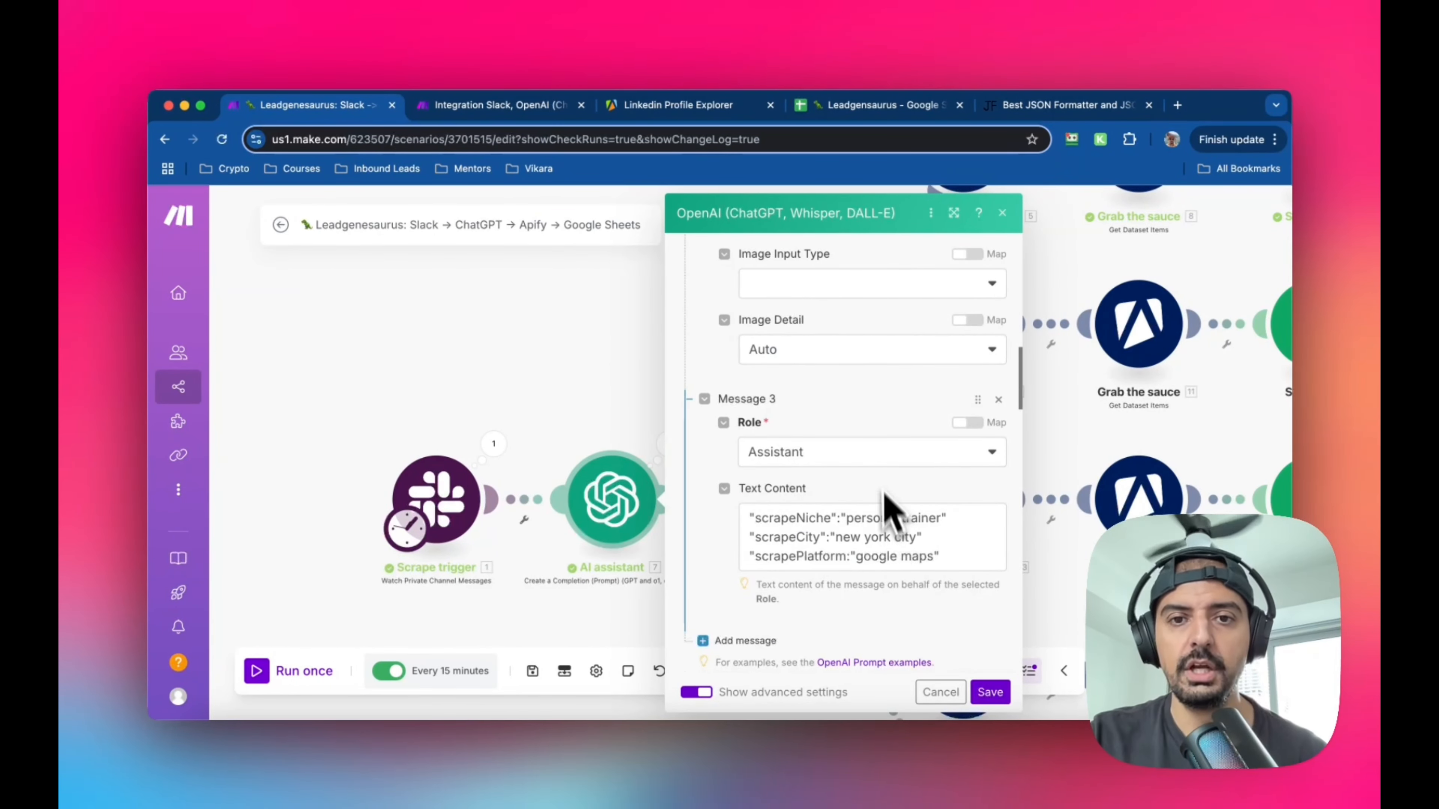
pyautogui.scroll(5, 883, 499)
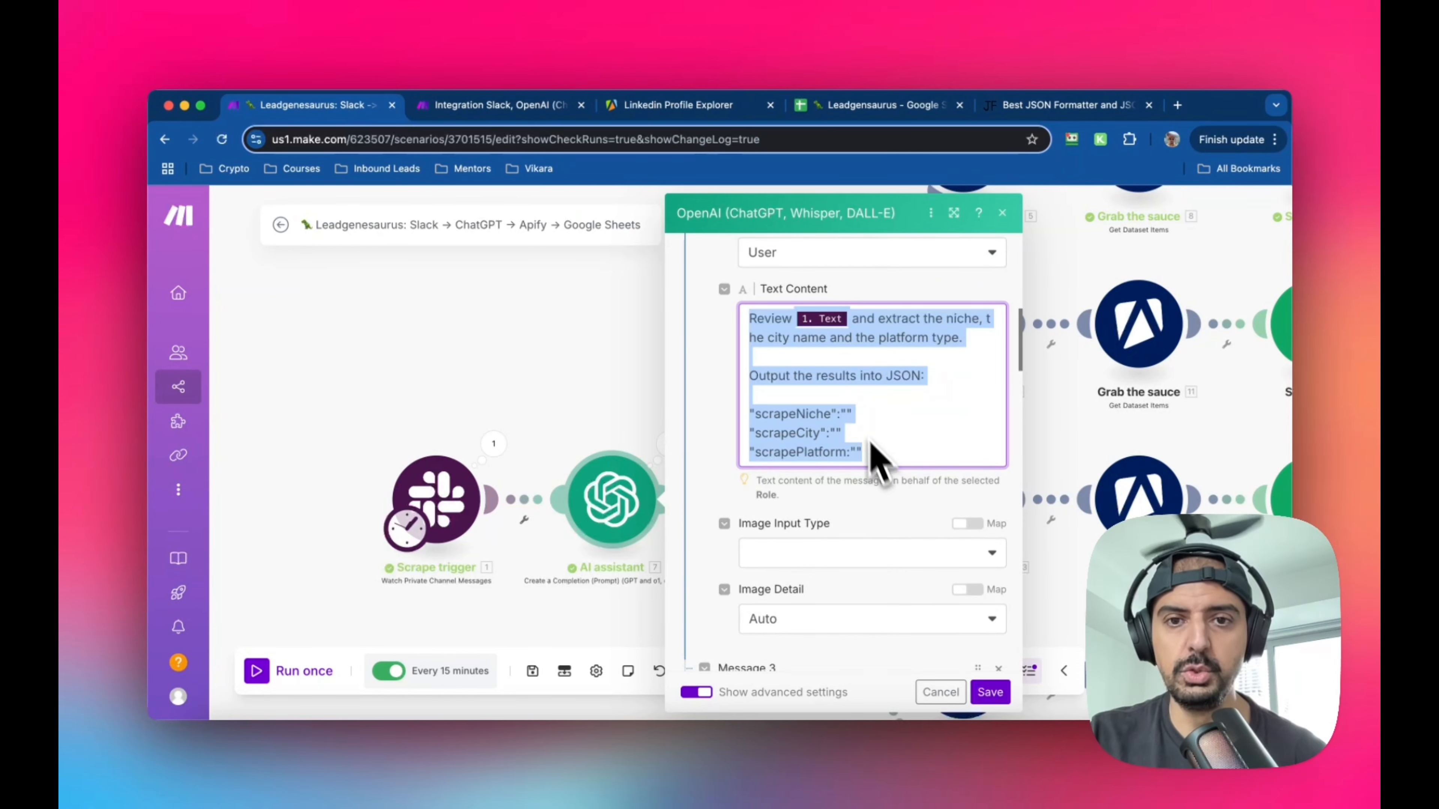
pyautogui.scroll(5, 858, 391)
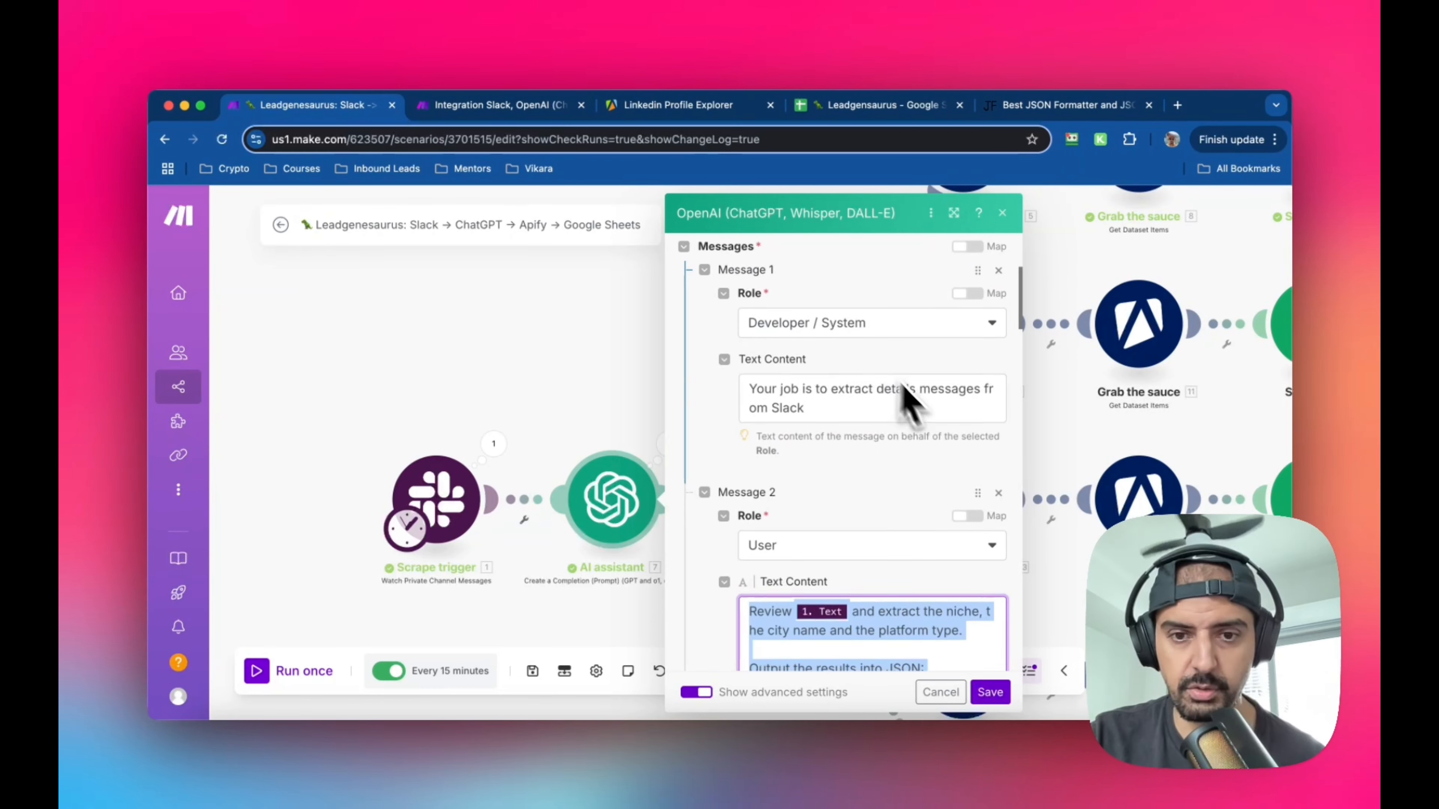
pyautogui.scroll(-5, 909, 401)
pyautogui.scroll(1, 916, 433)
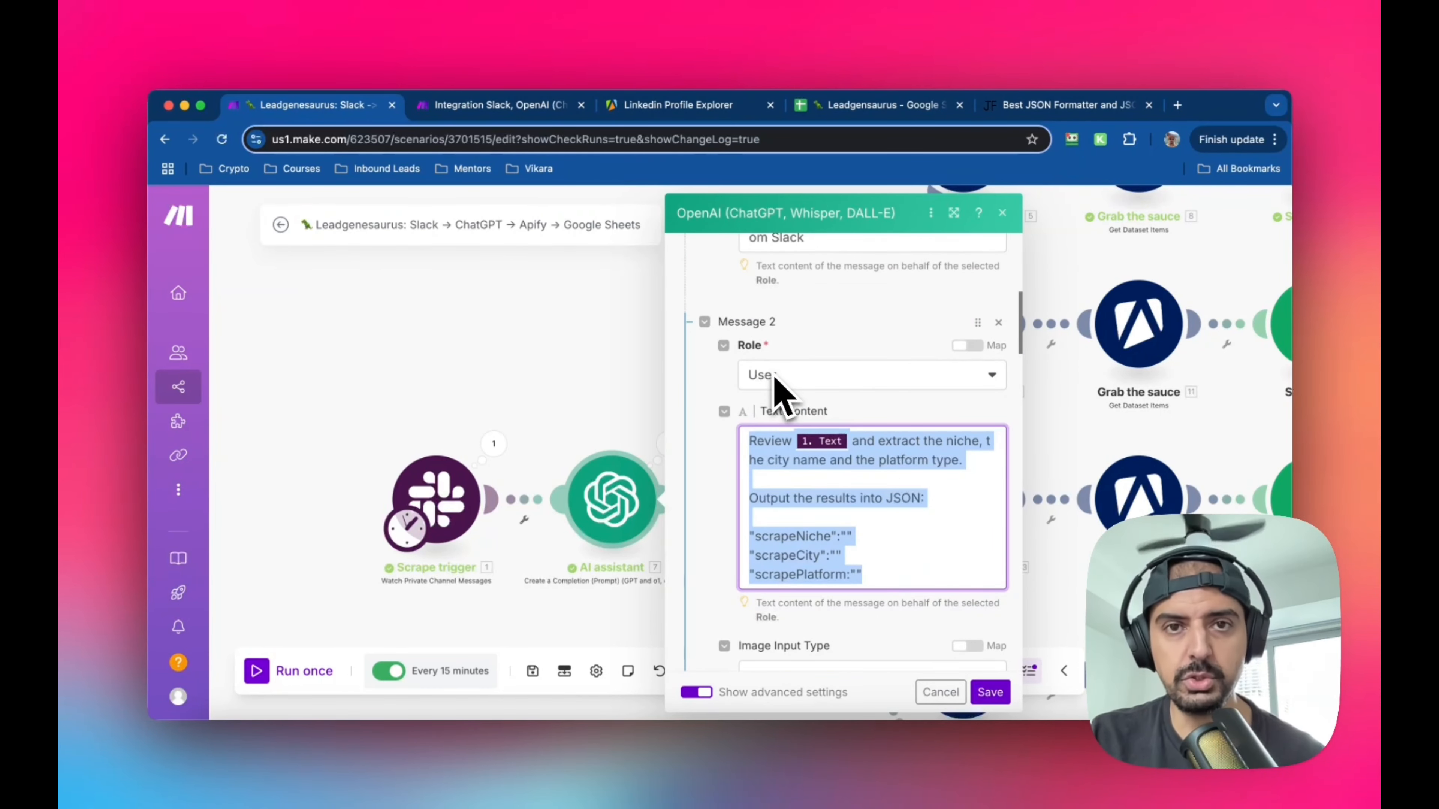
pyautogui.scroll(-6, 787, 406)
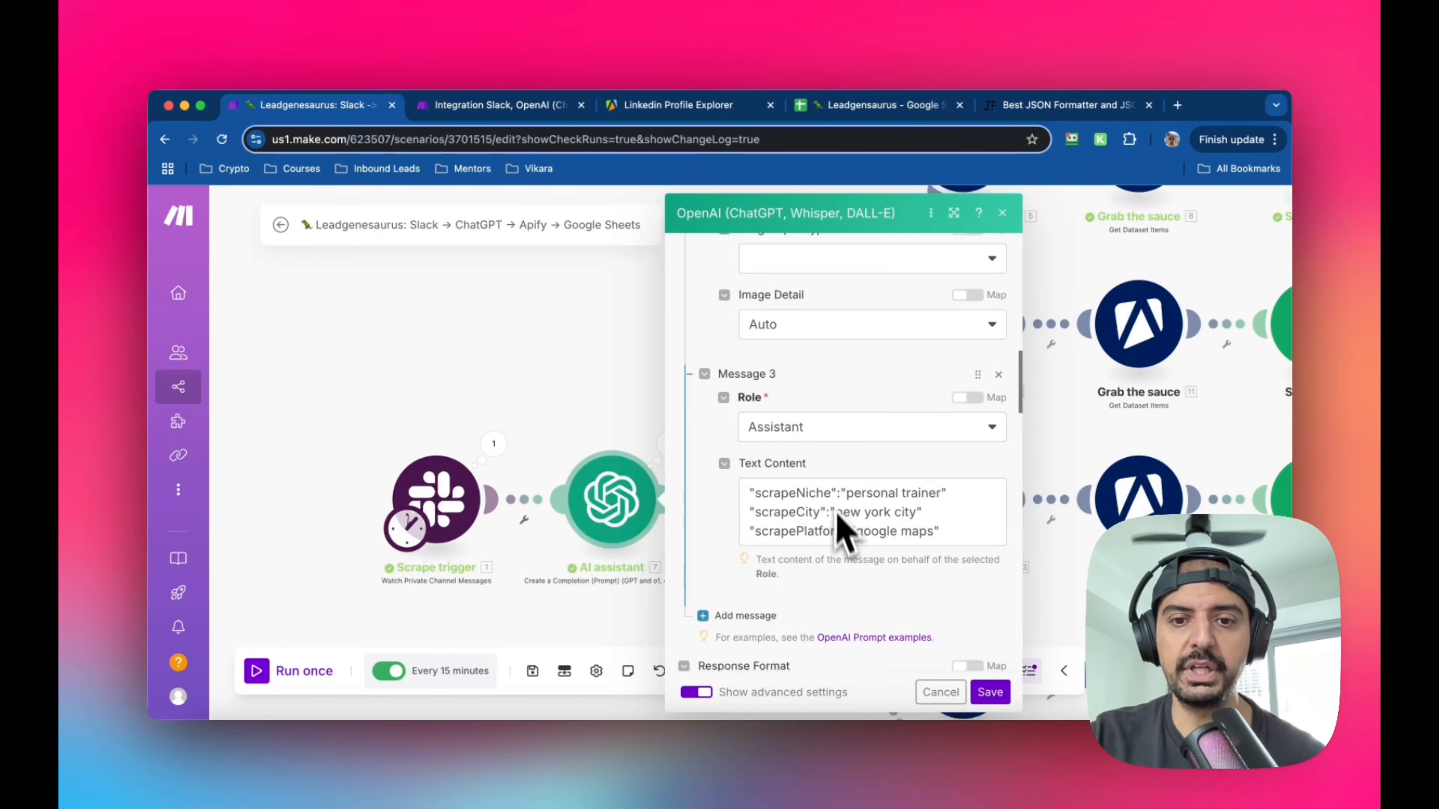
pyautogui.scroll(5, 869, 505)
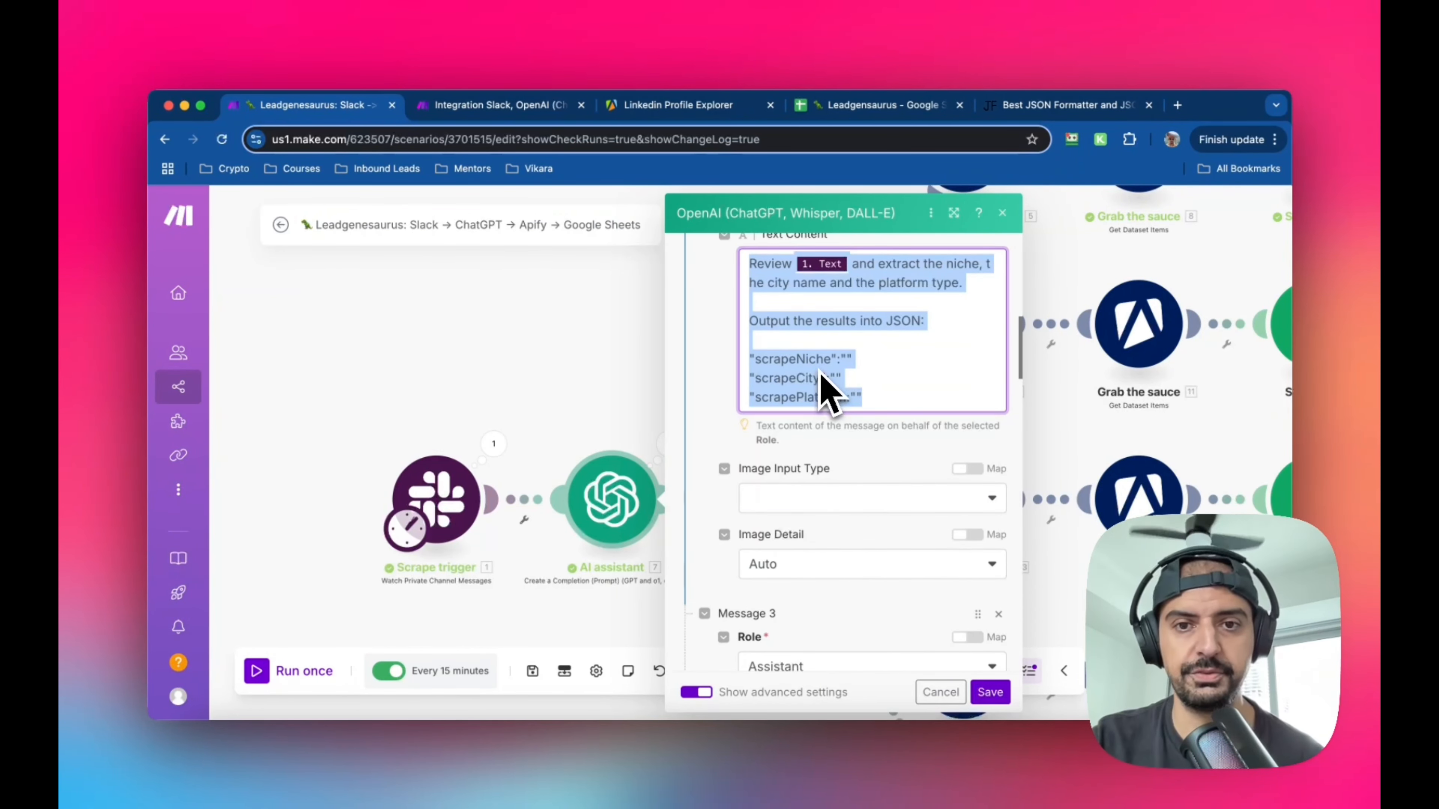
pyautogui.scroll(-5, 823, 392)
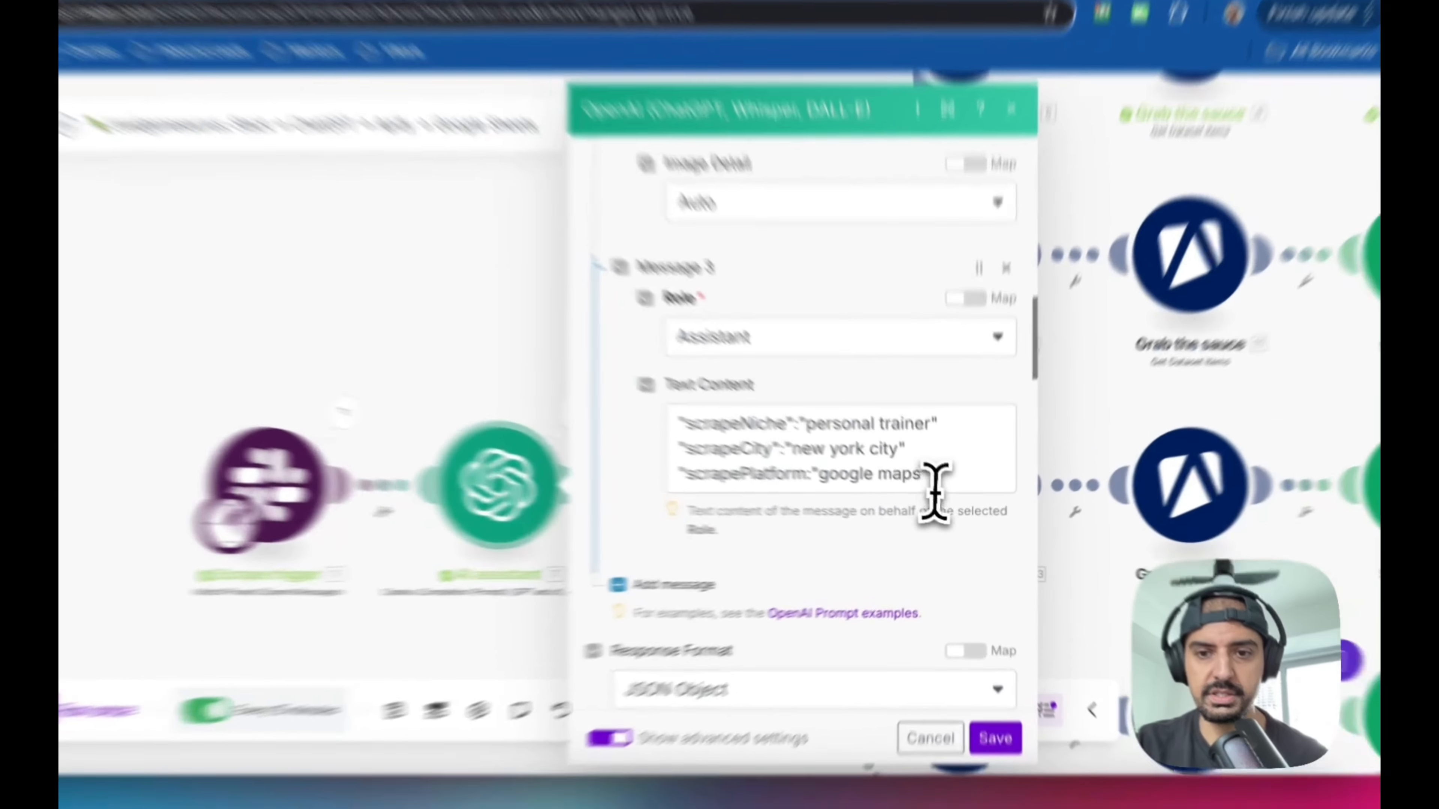
# - Copy the example JSON from the Assistant message in the original AI assistant and switch to the new scenario
pyautogui.moveTo(934, 491); pyautogui.dragTo(668, 427)
pyautogui.hotkey('ctrl', 'c')
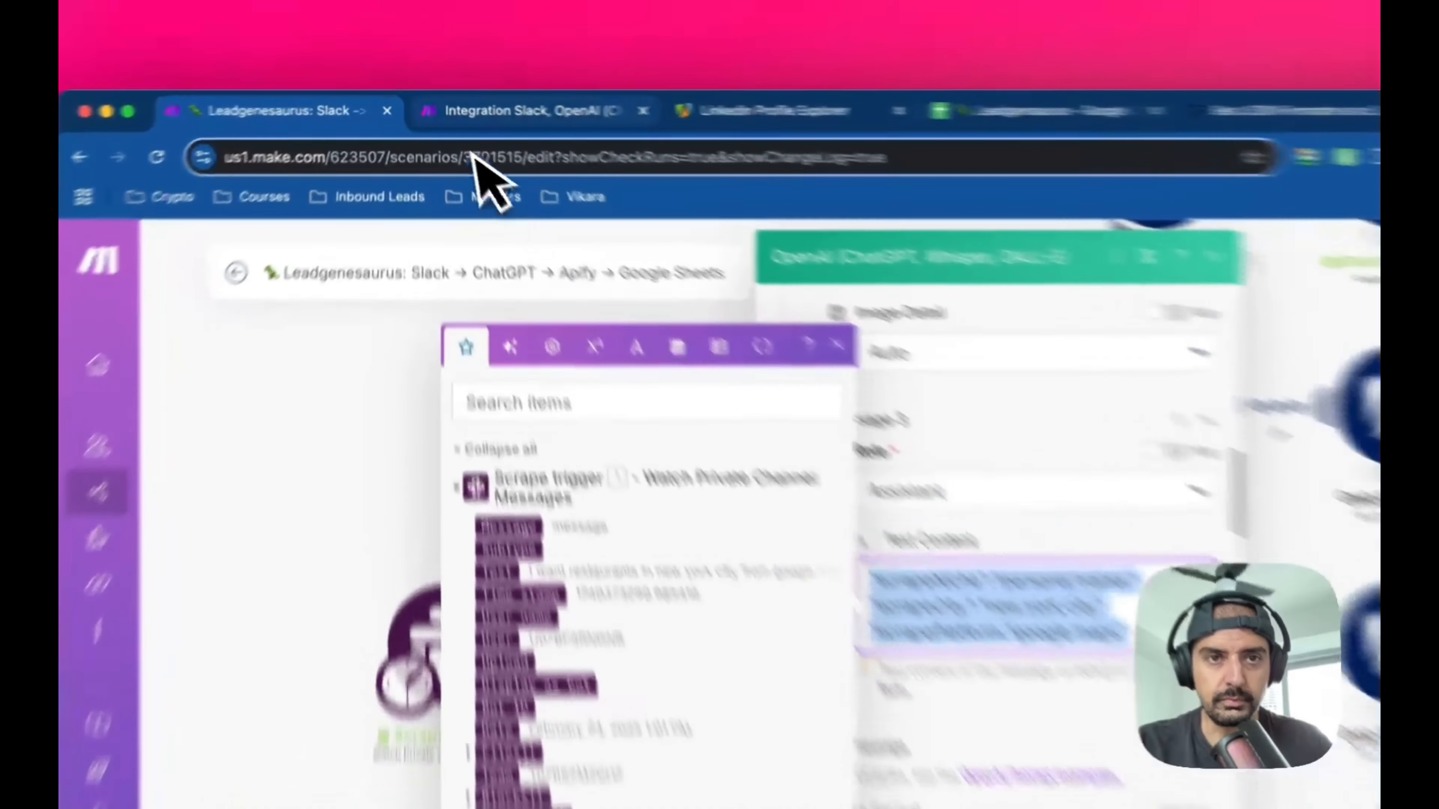
pyautogui.click(448, 106)
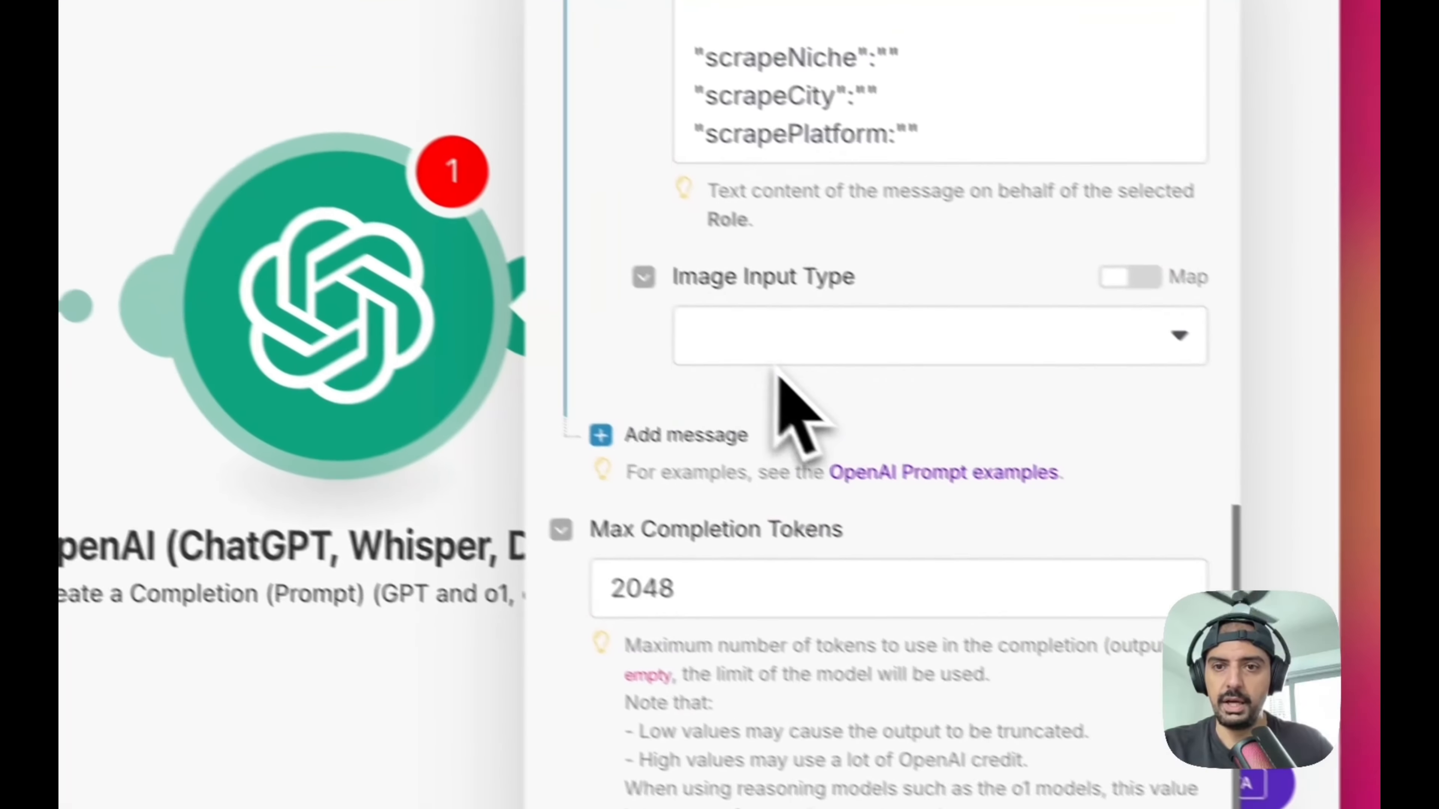
# - Add Message 3 to the new OpenAI module with role Assistant and the copied personal trainer, new york city, google maps example as text content
pyautogui.scroll(3, 1020, 522)
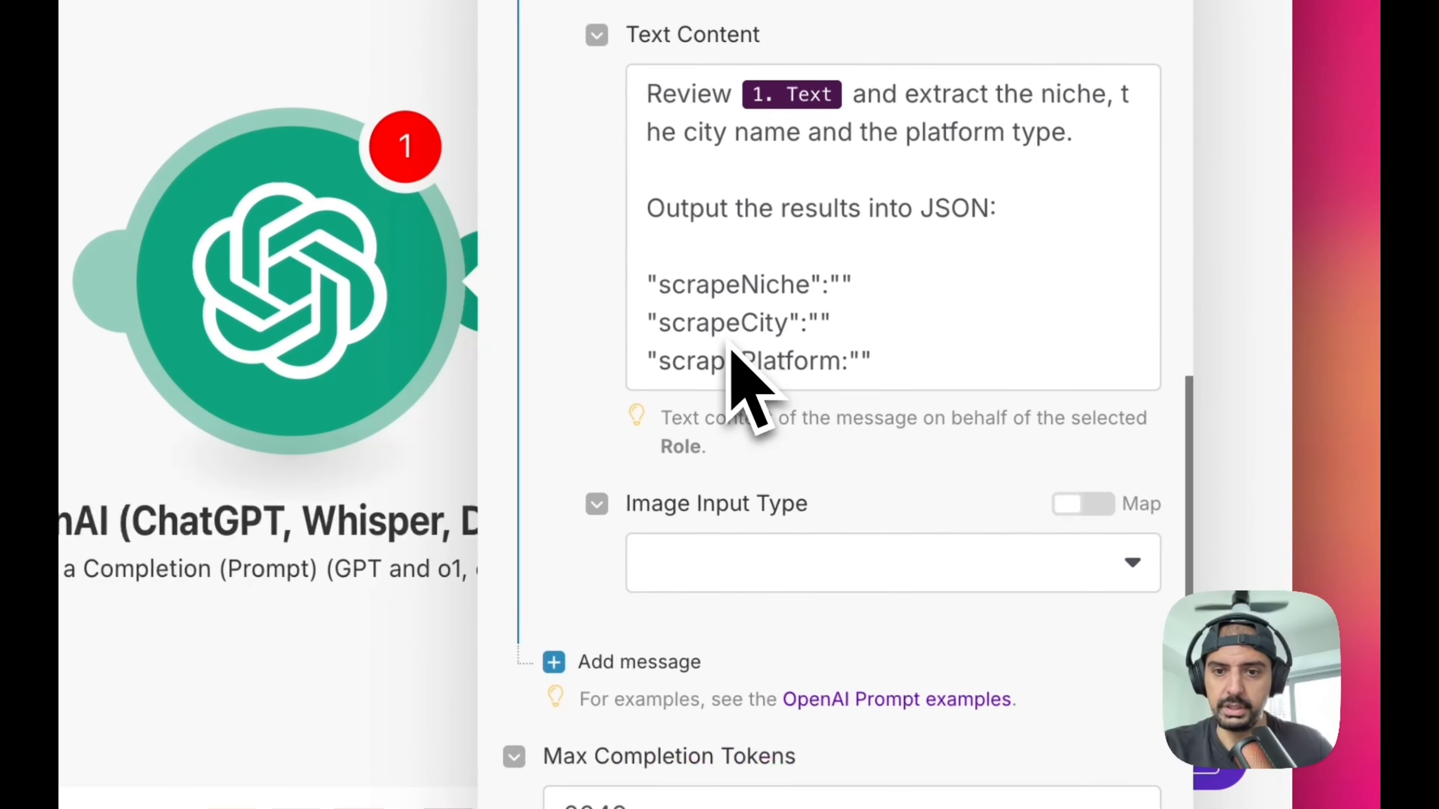
pyautogui.scroll(-3, 730, 363)
pyautogui.click(651, 357)
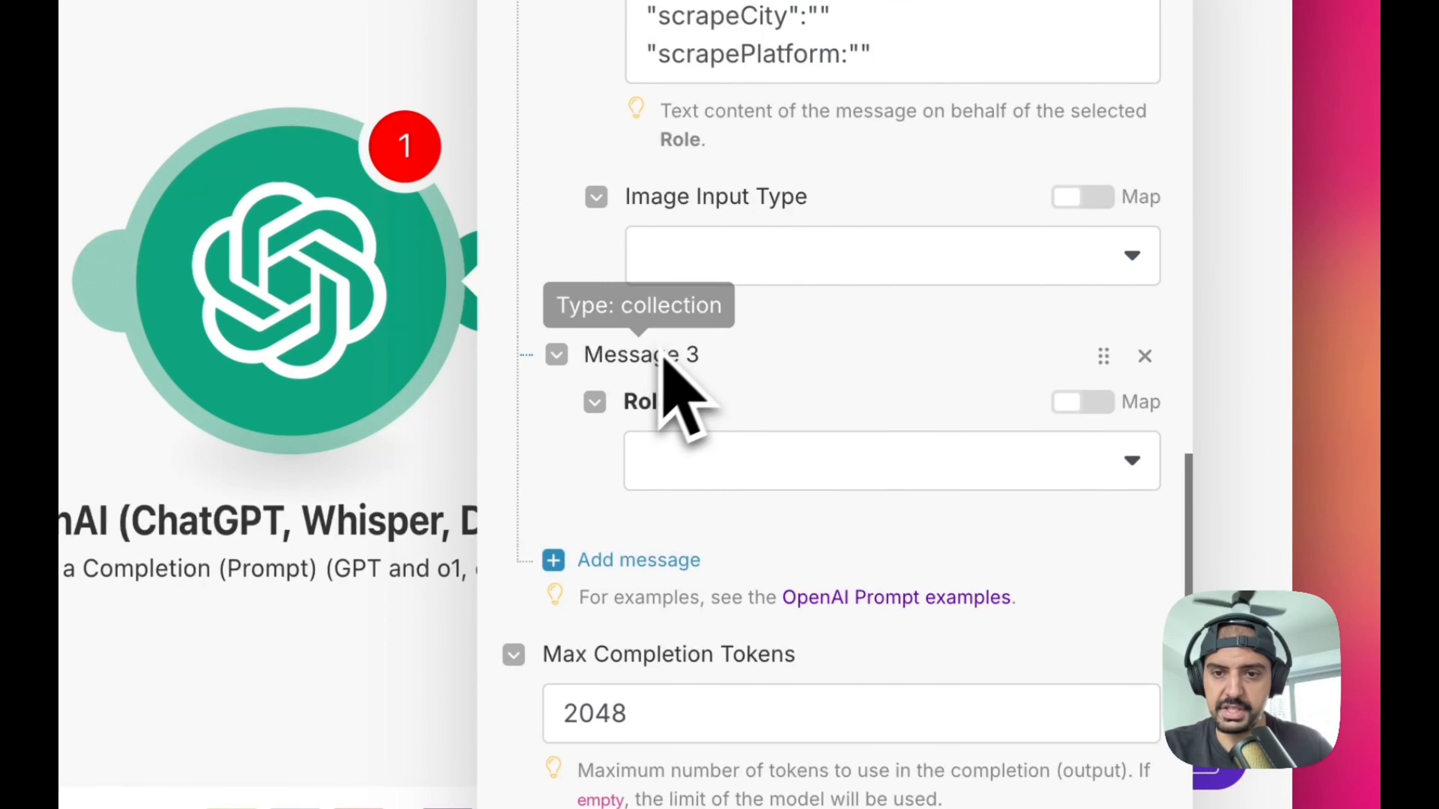
pyautogui.click(759, 477)
pyautogui.click(762, 568)
pyautogui.scroll(-3, 793, 561)
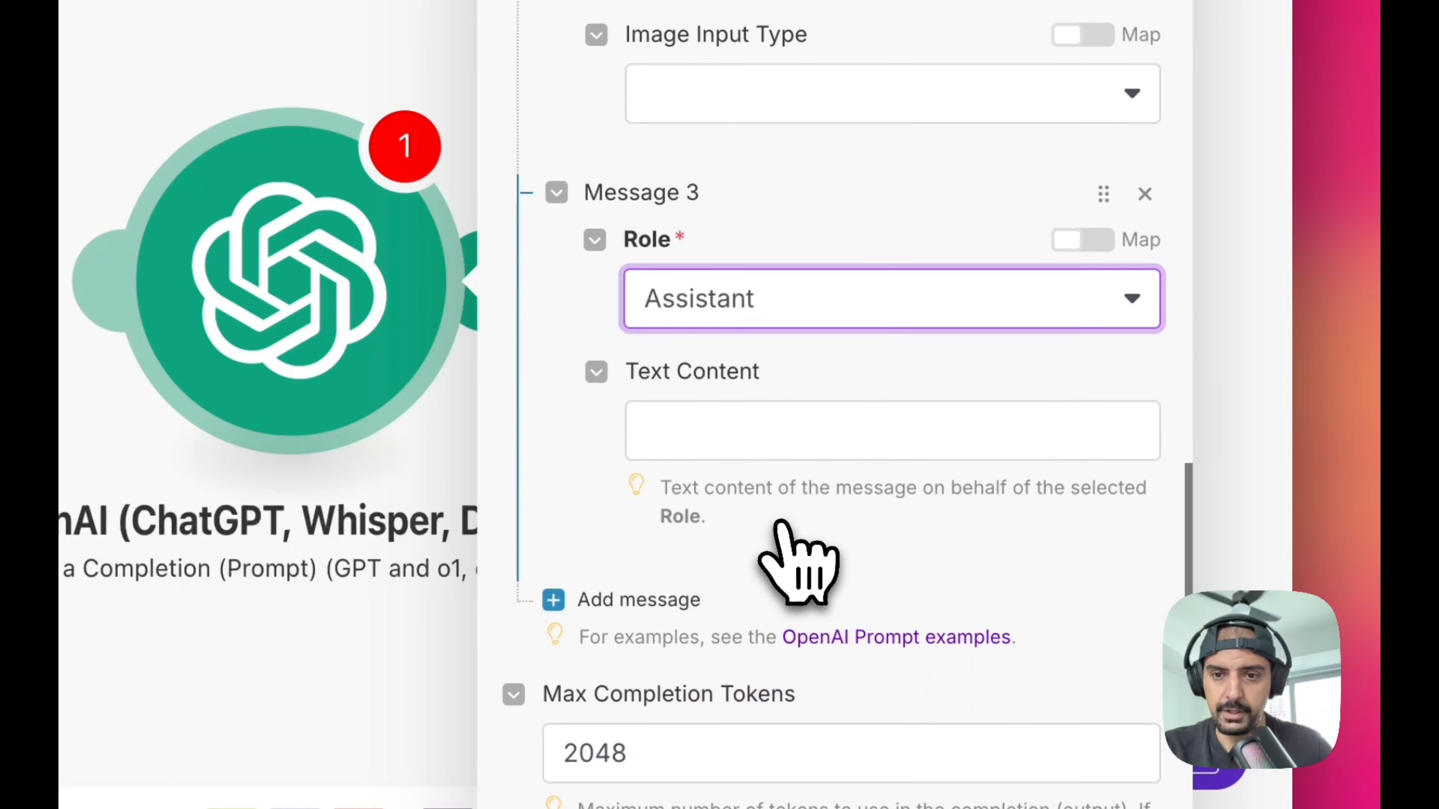
pyautogui.click(729, 422)
pyautogui.hotkey('ctrl', 'v')
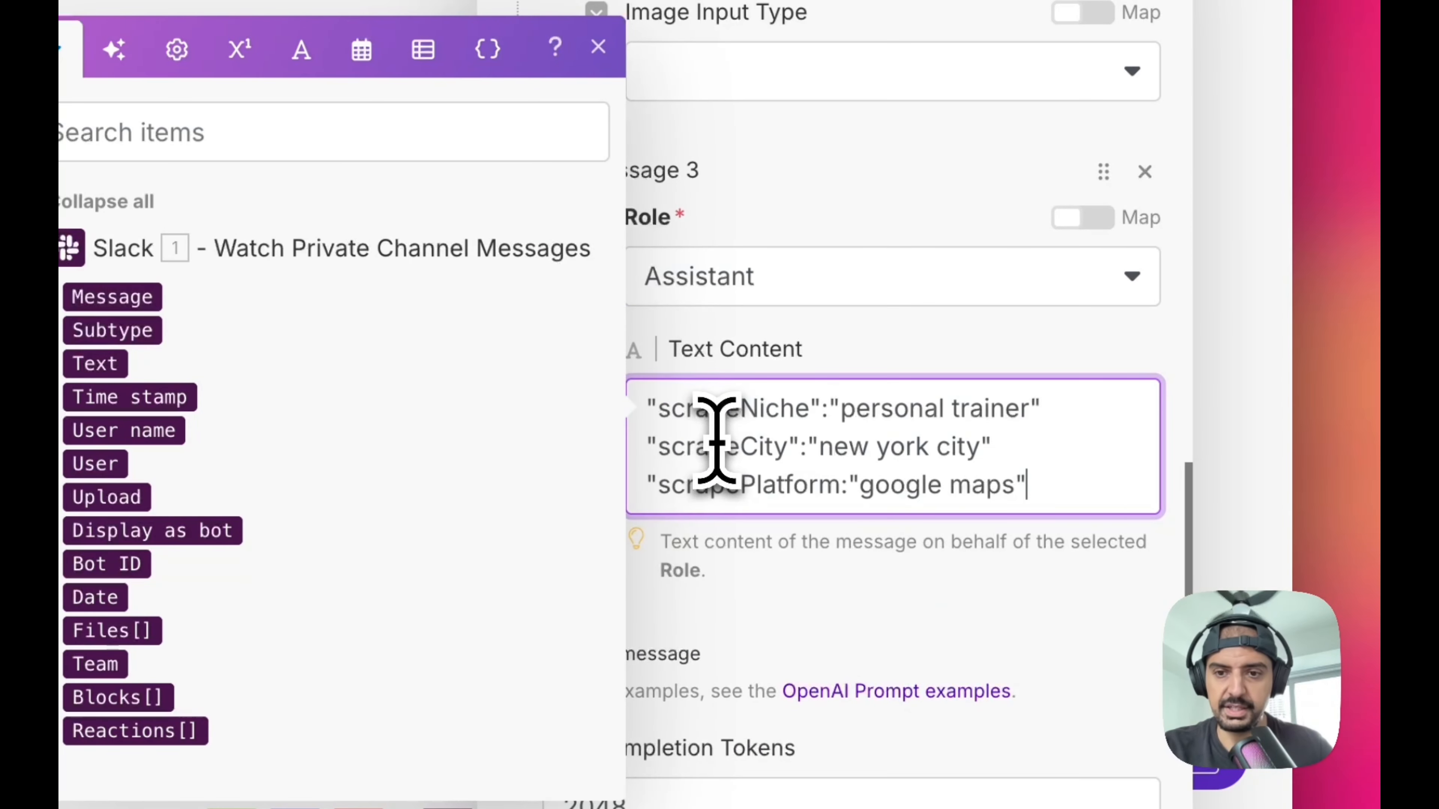
pyautogui.click(1086, 371)
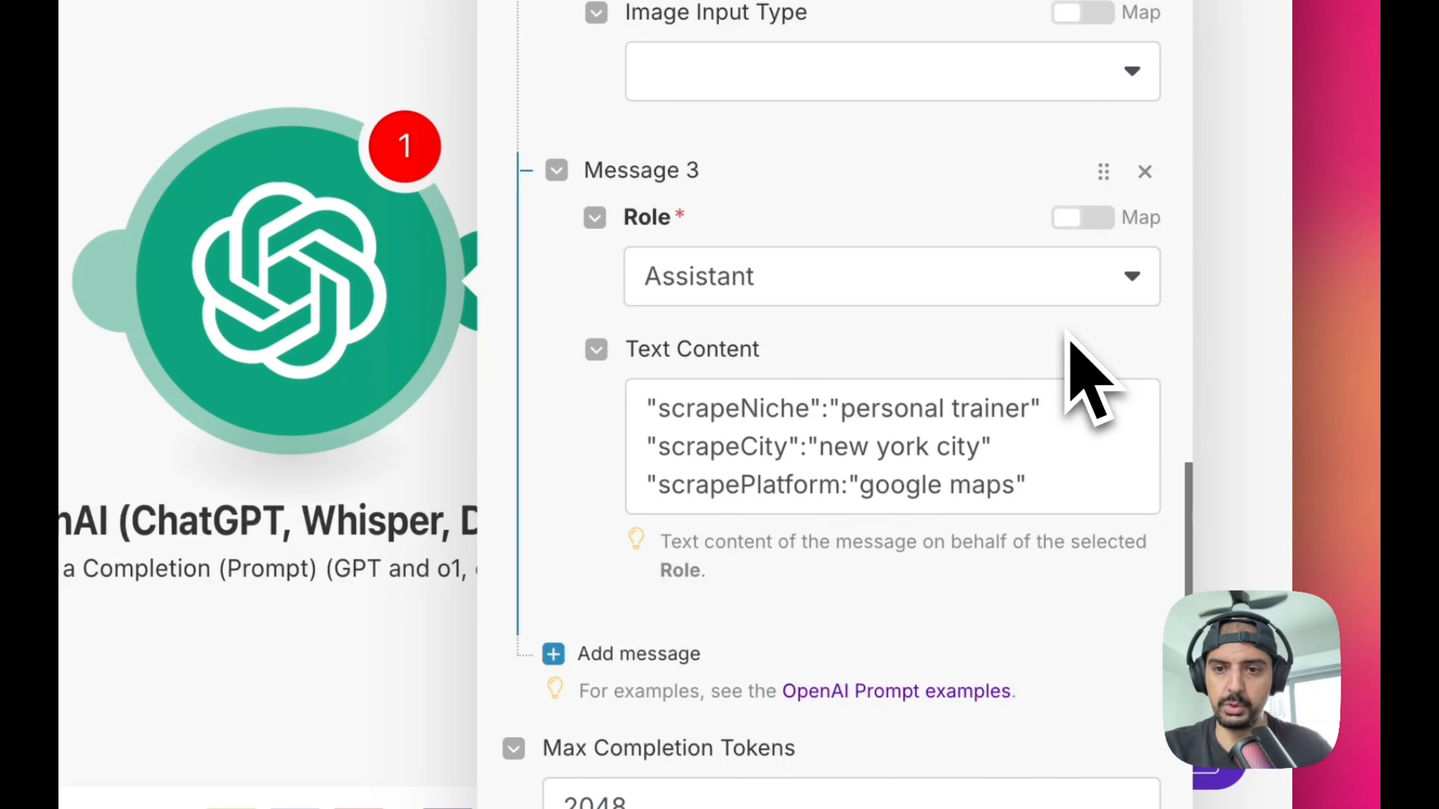
# - Review the new module's messages and inspect the input and output bundles of the original AI assistant's last run
pyautogui.scroll(-3, 1006, 476)
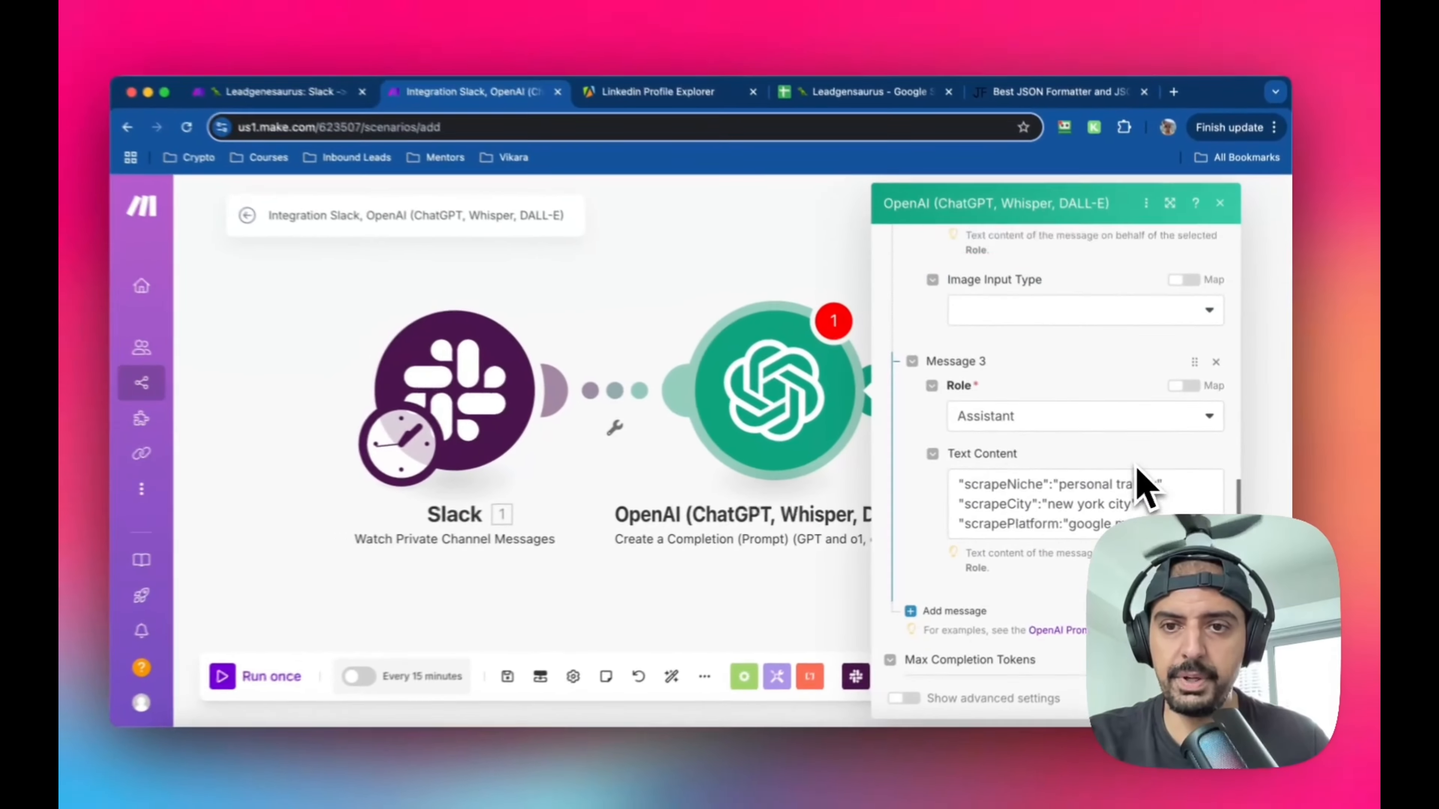
pyautogui.scroll(4, 1108, 482)
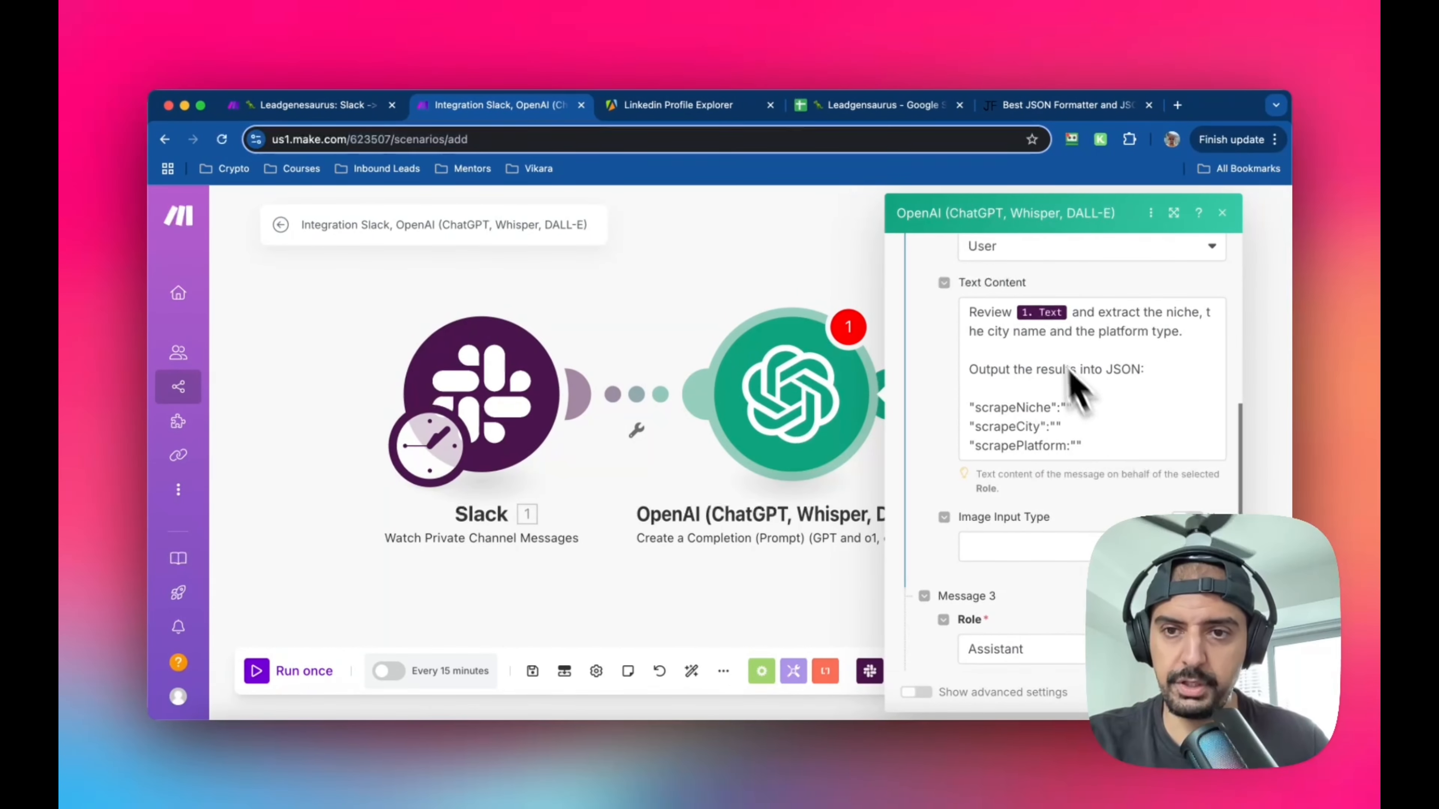
pyautogui.scroll(-7, 1076, 445)
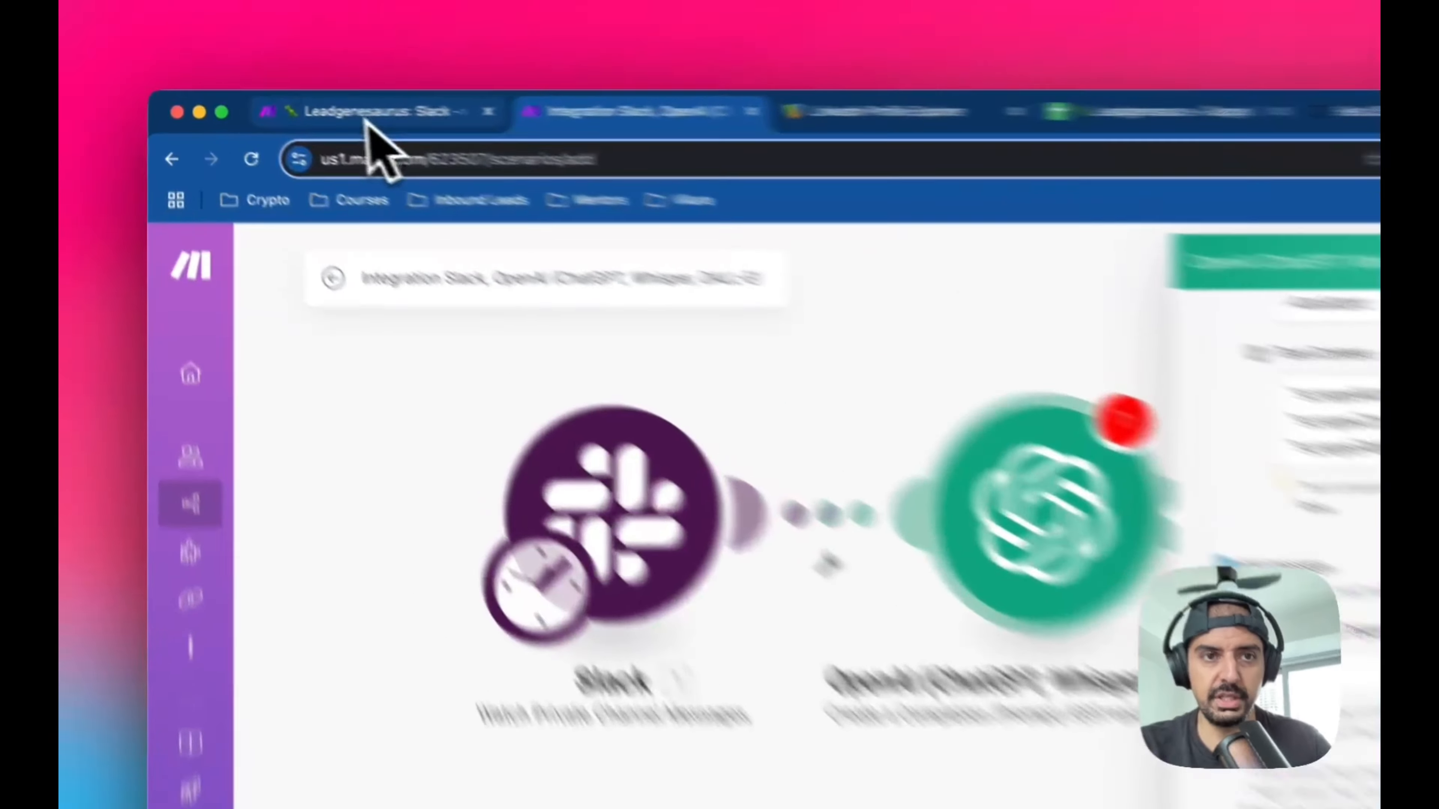
pyautogui.click(309, 107)
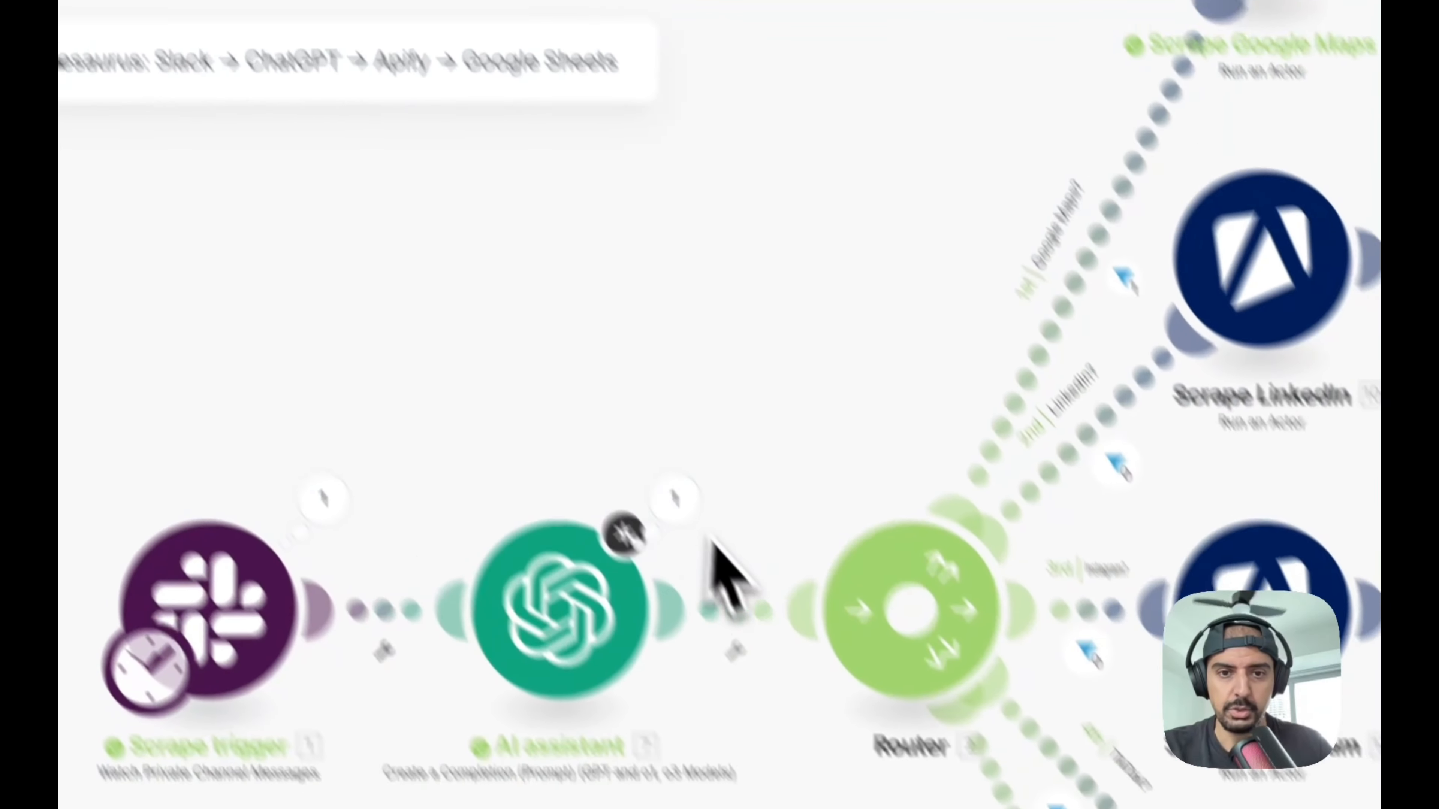
pyautogui.click(770, 608)
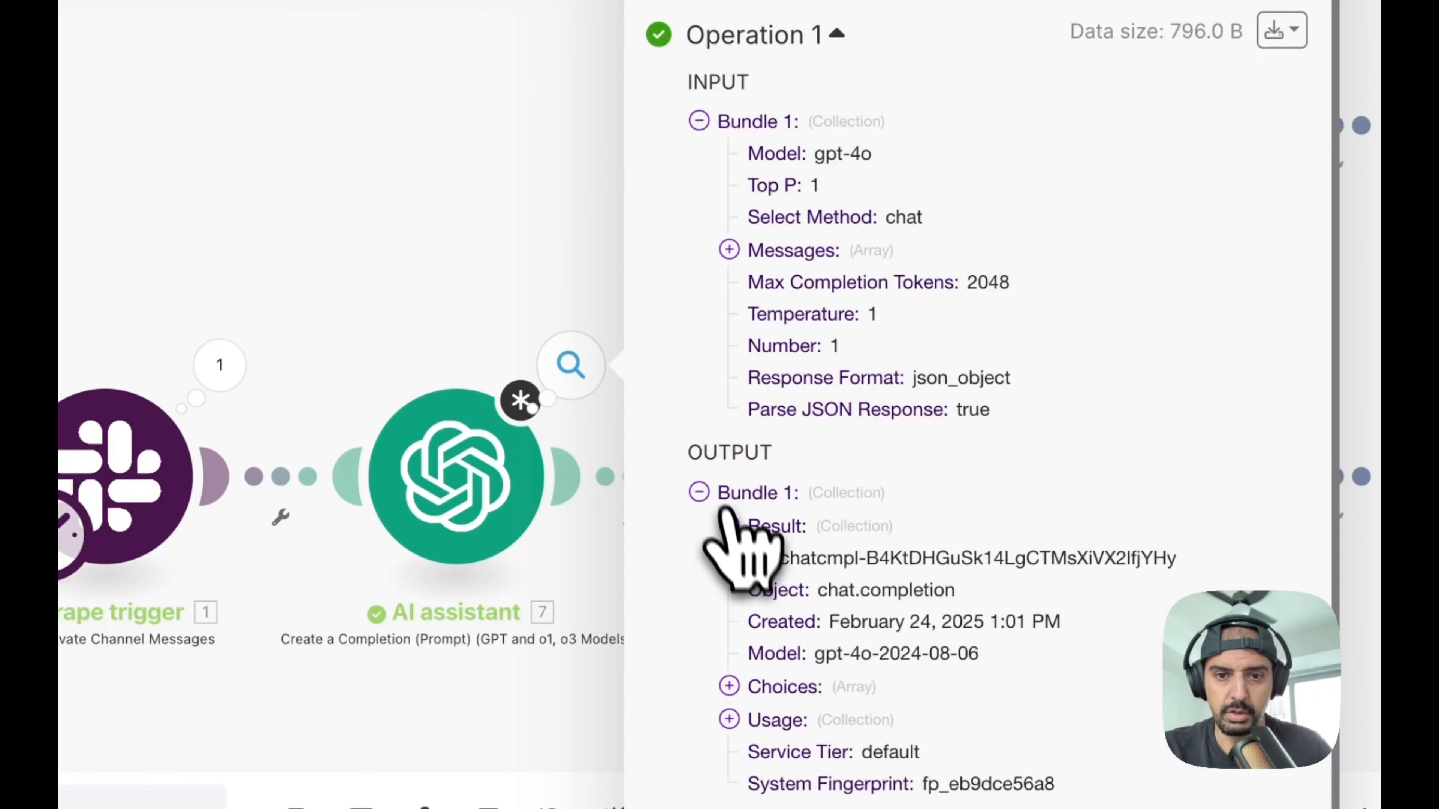
pyautogui.click(729, 526)
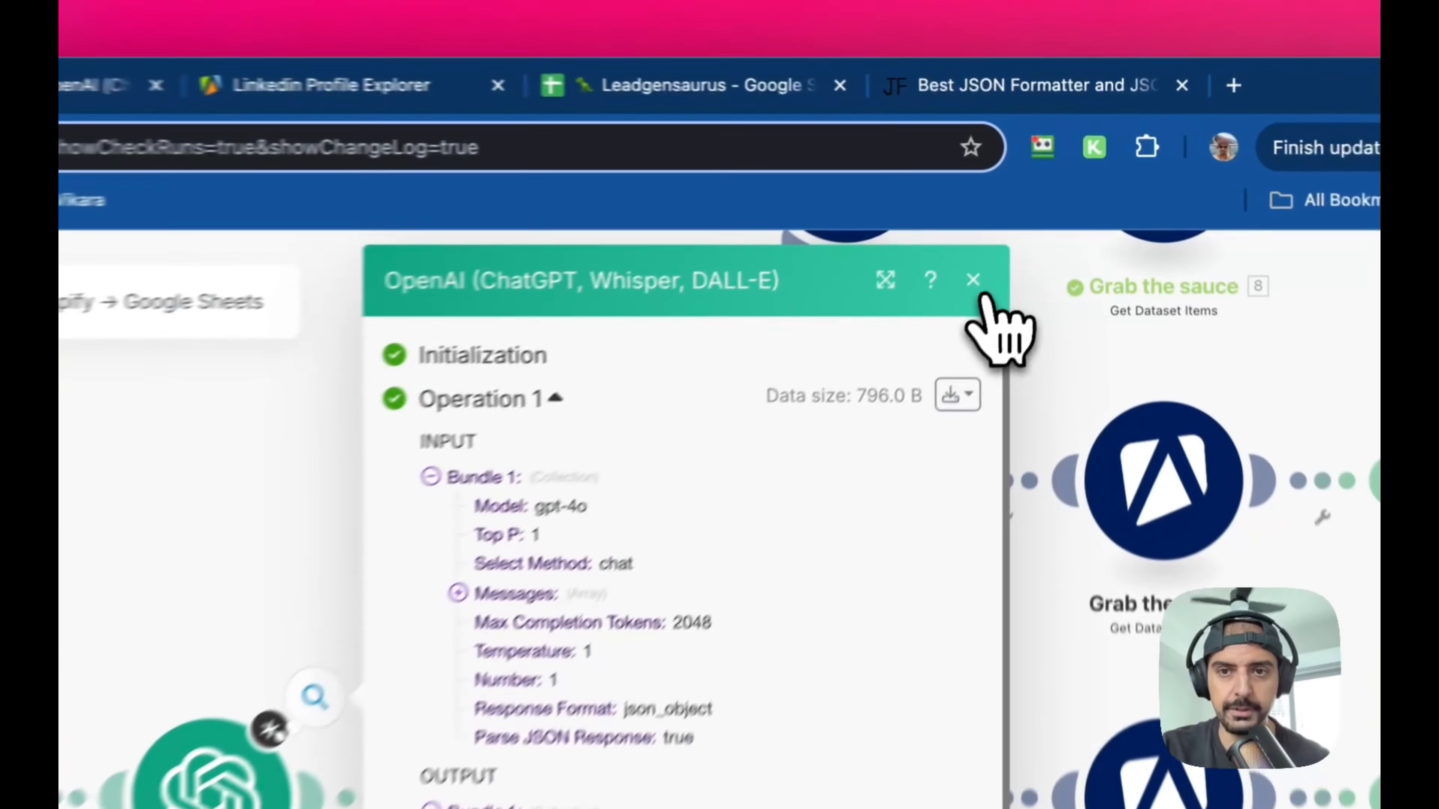
pyautogui.click(1034, 214)
pyautogui.moveTo(505, 609); pyautogui.dragTo(808, 407)
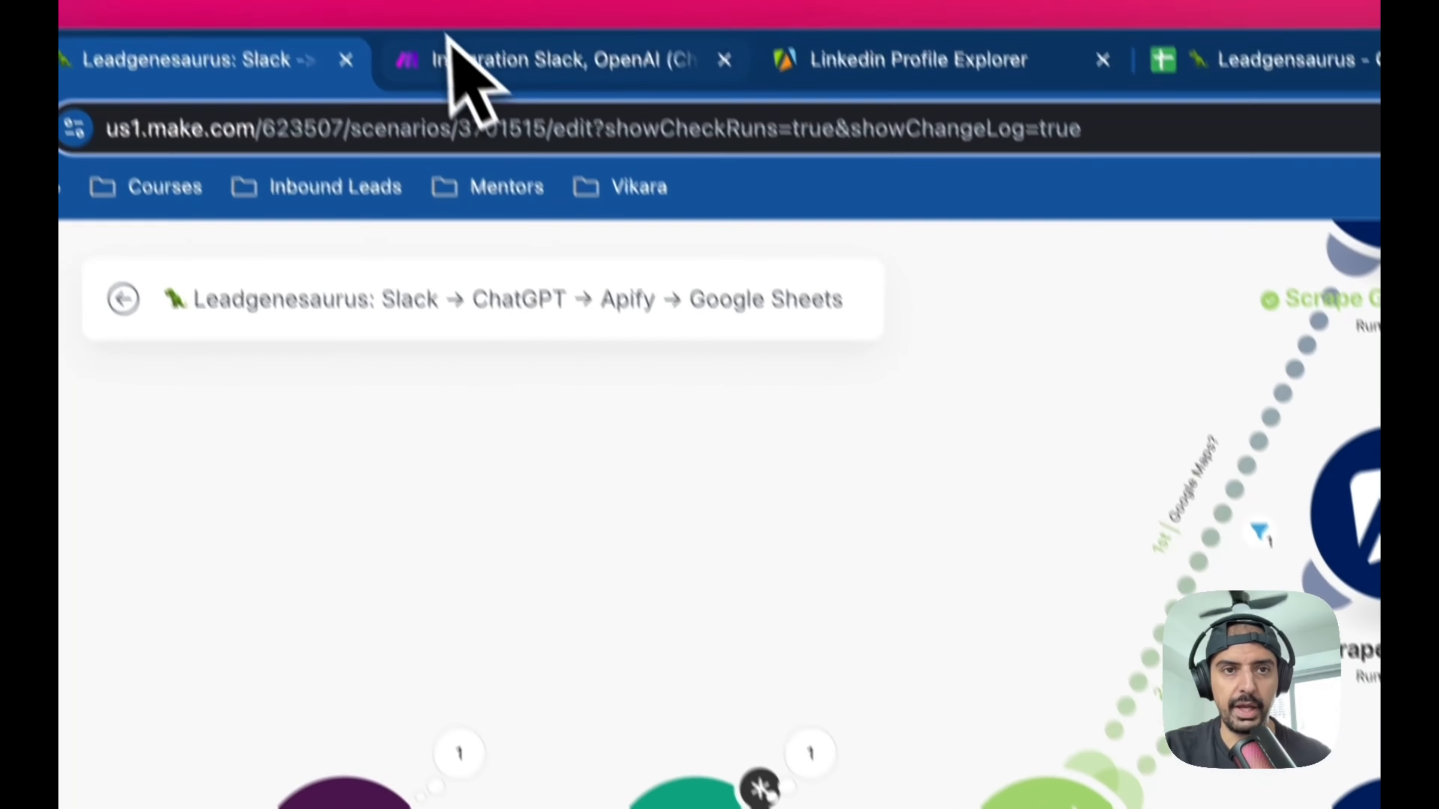
# - Show the advanced settings of the new scenario's OpenAI module and set Response Format to JSON Object
pyautogui.click(446, 38)
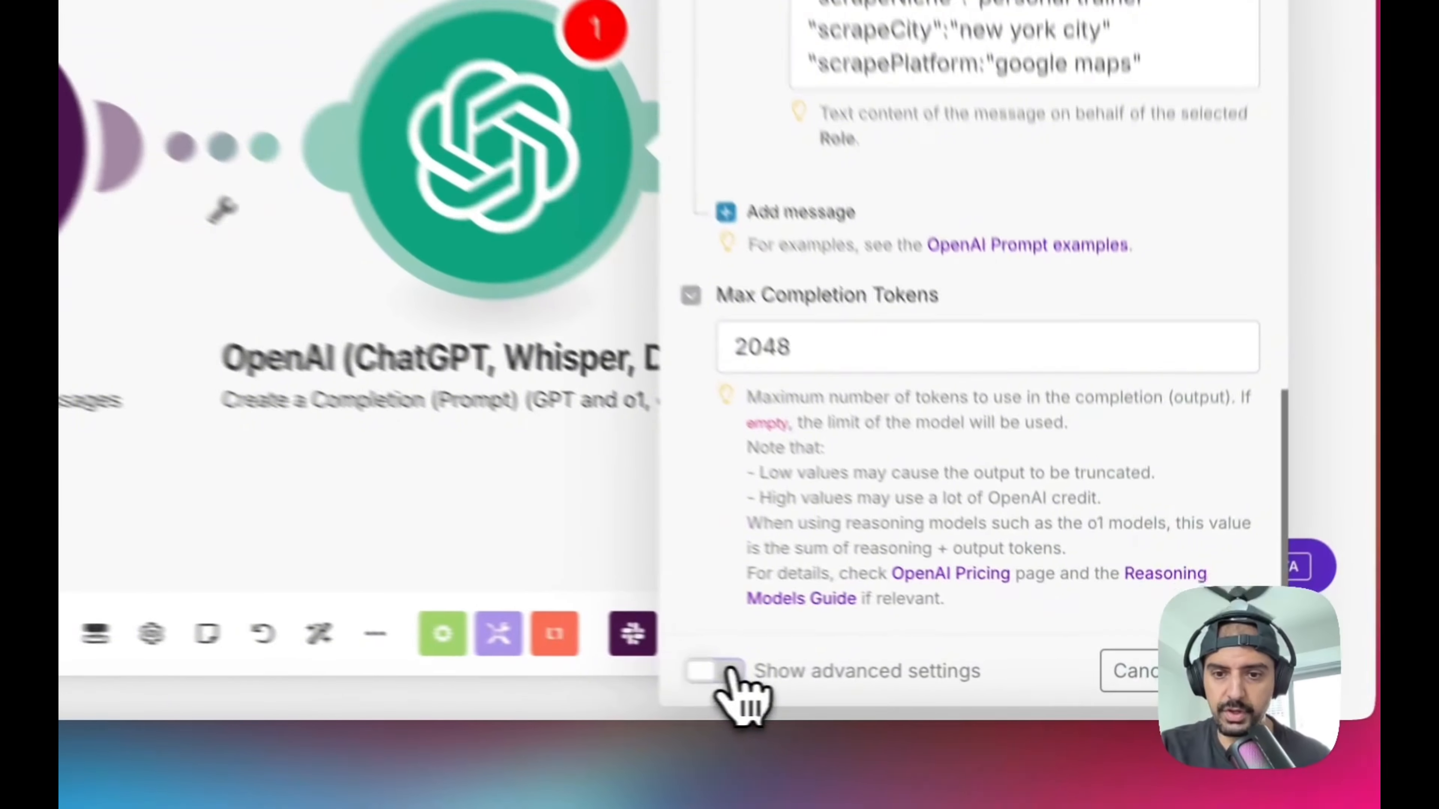
pyautogui.click(911, 692)
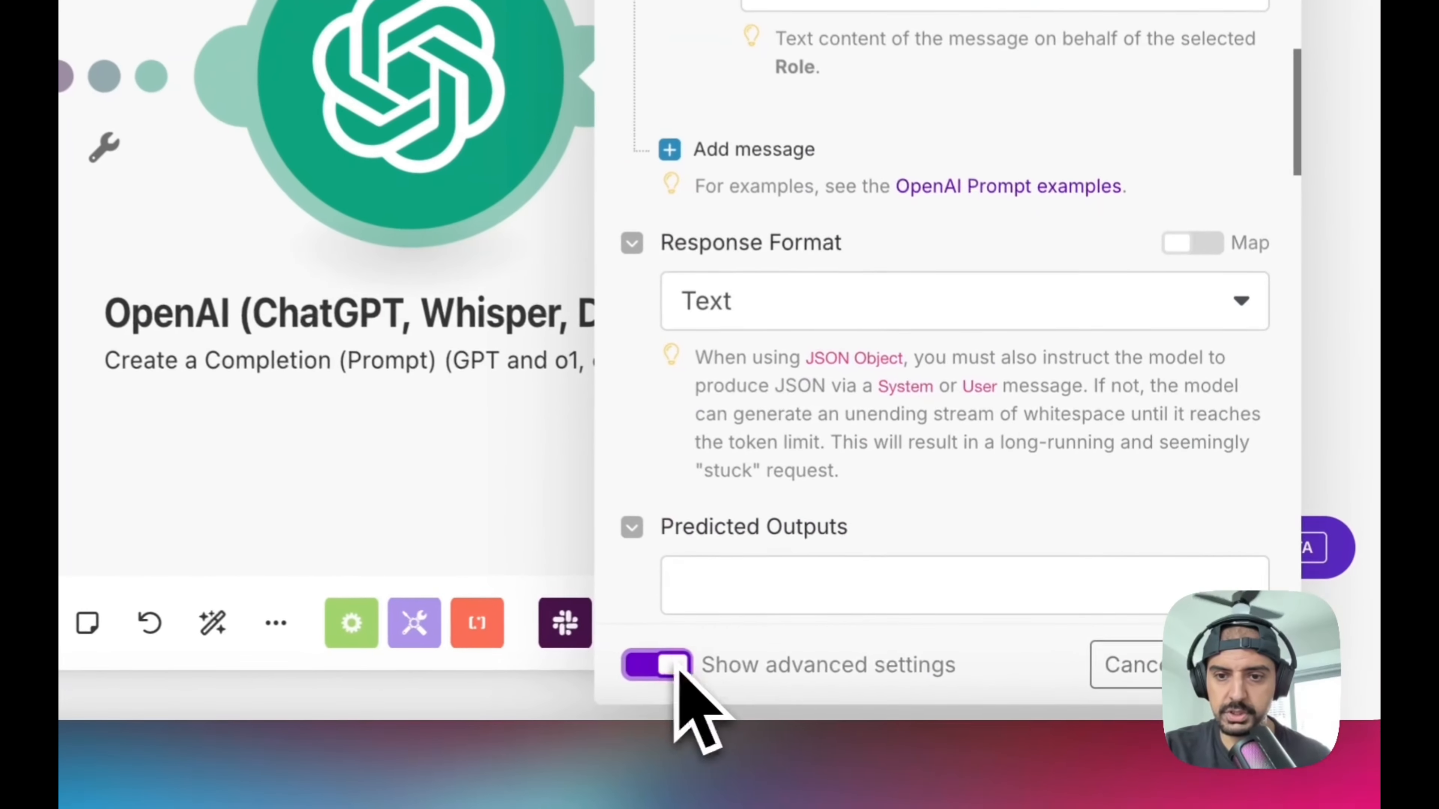
pyautogui.scroll(-1, 736, 341)
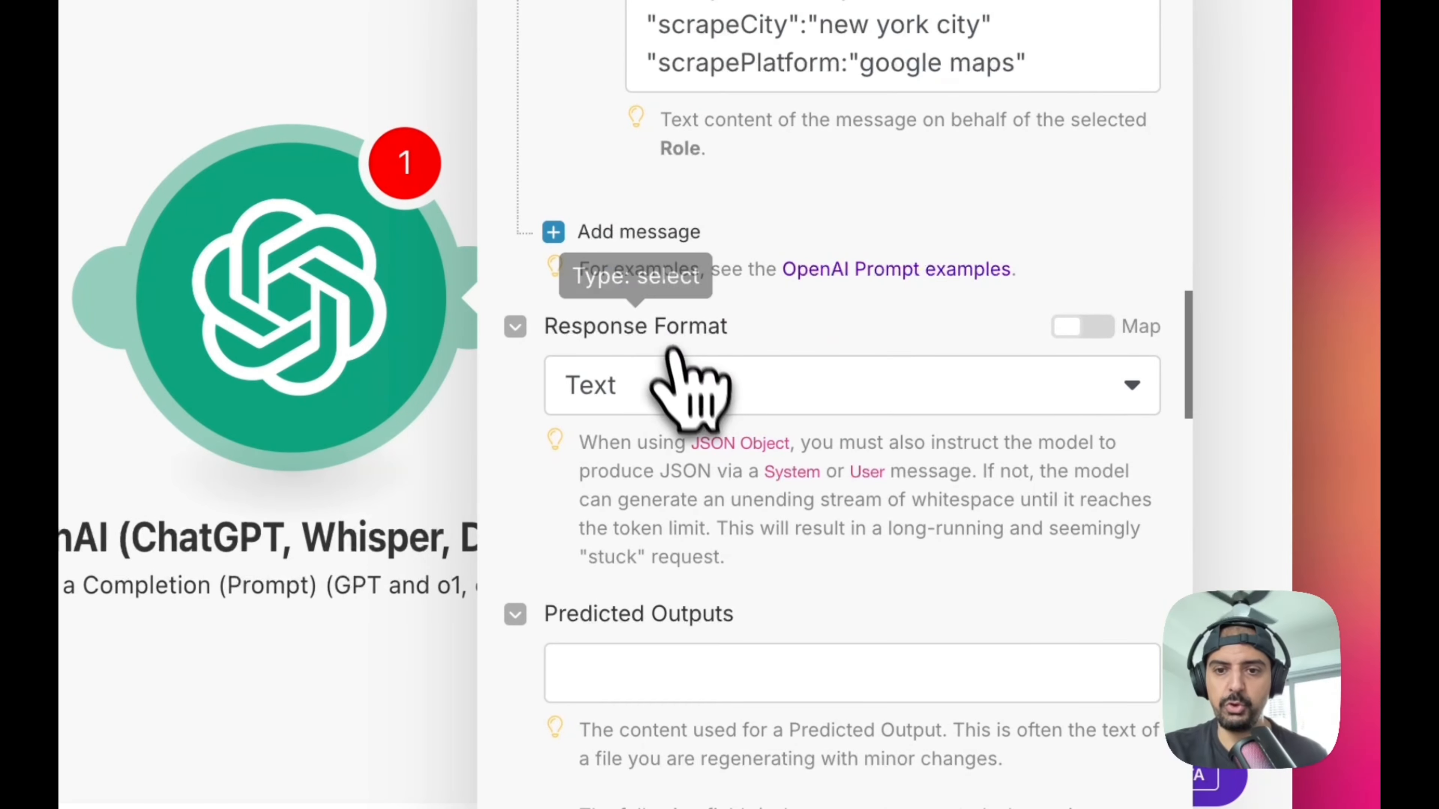
pyautogui.click(684, 394)
pyautogui.scroll(15, 901, 397)
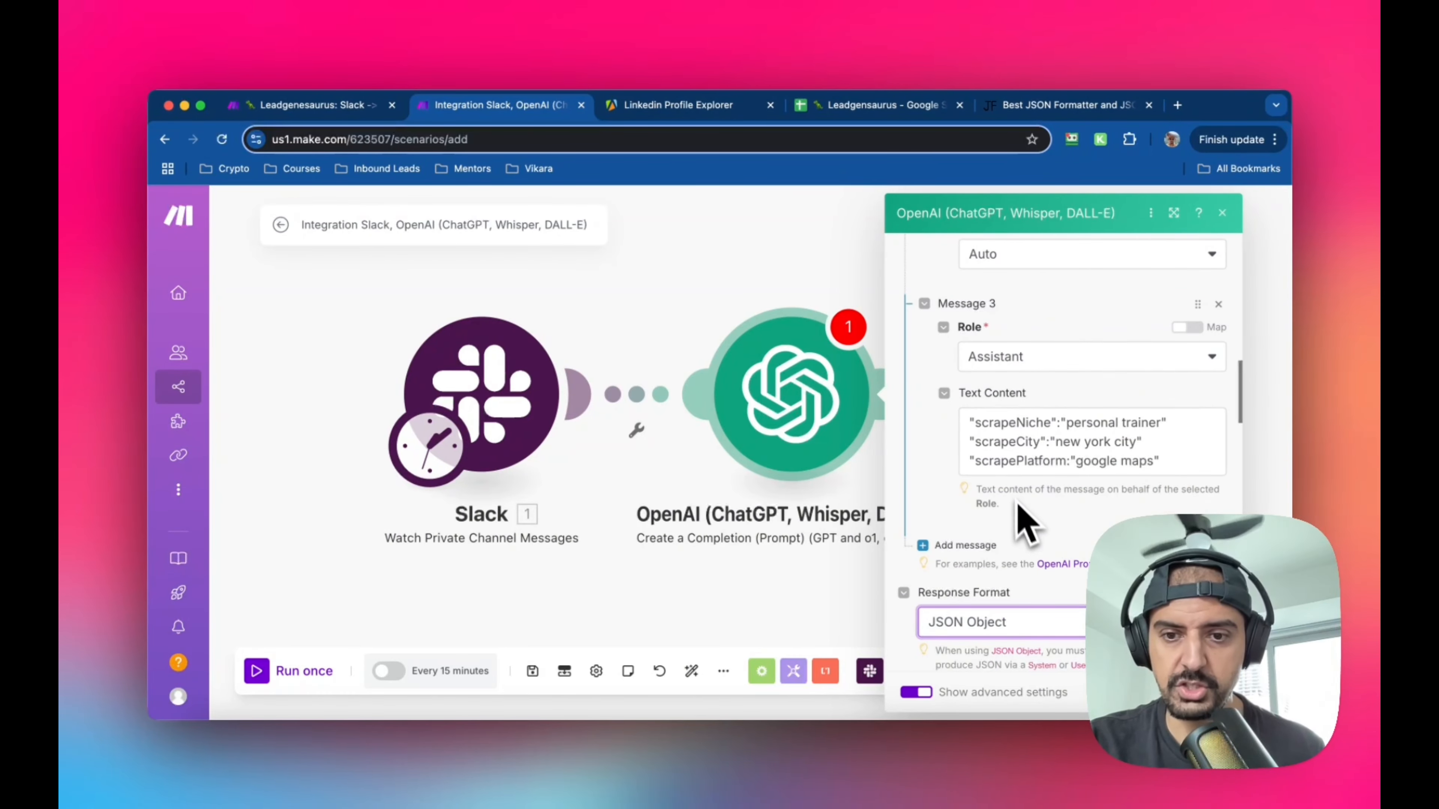
# - Set Parse JSON Response to Yes and save the OpenAI module
pyautogui.scroll(-5, 1025, 524)
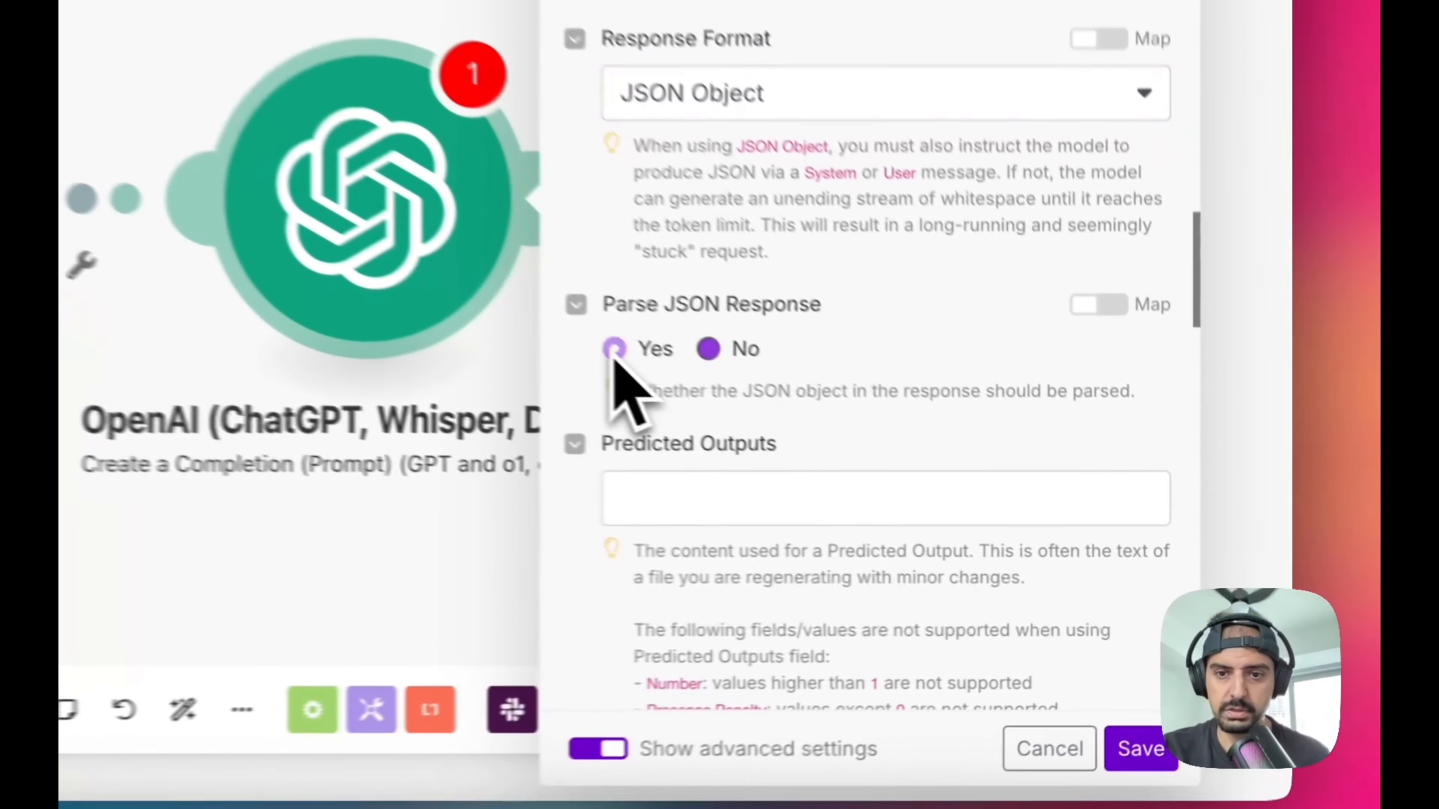
pyautogui.click(924, 475)
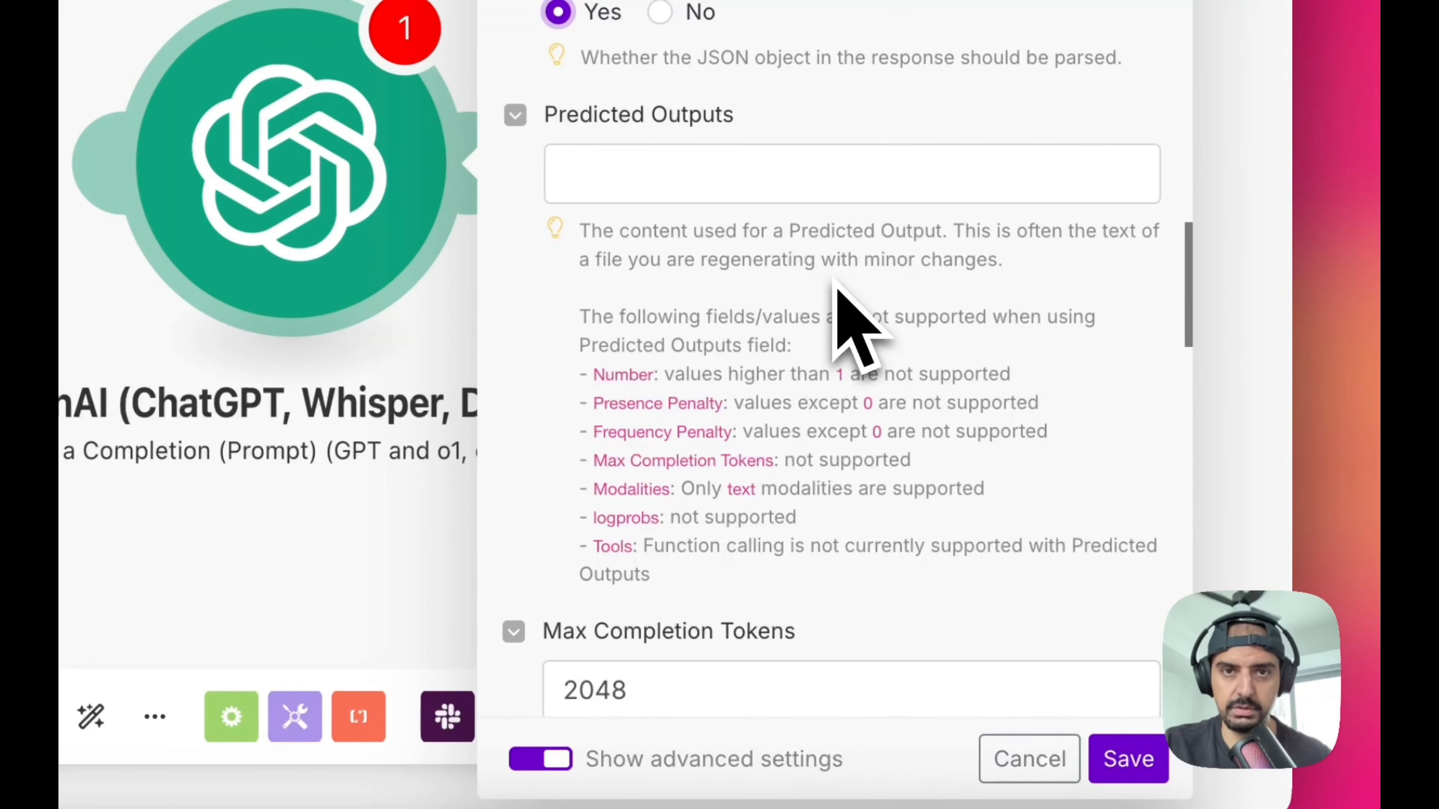
pyautogui.scroll(-5, 835, 283)
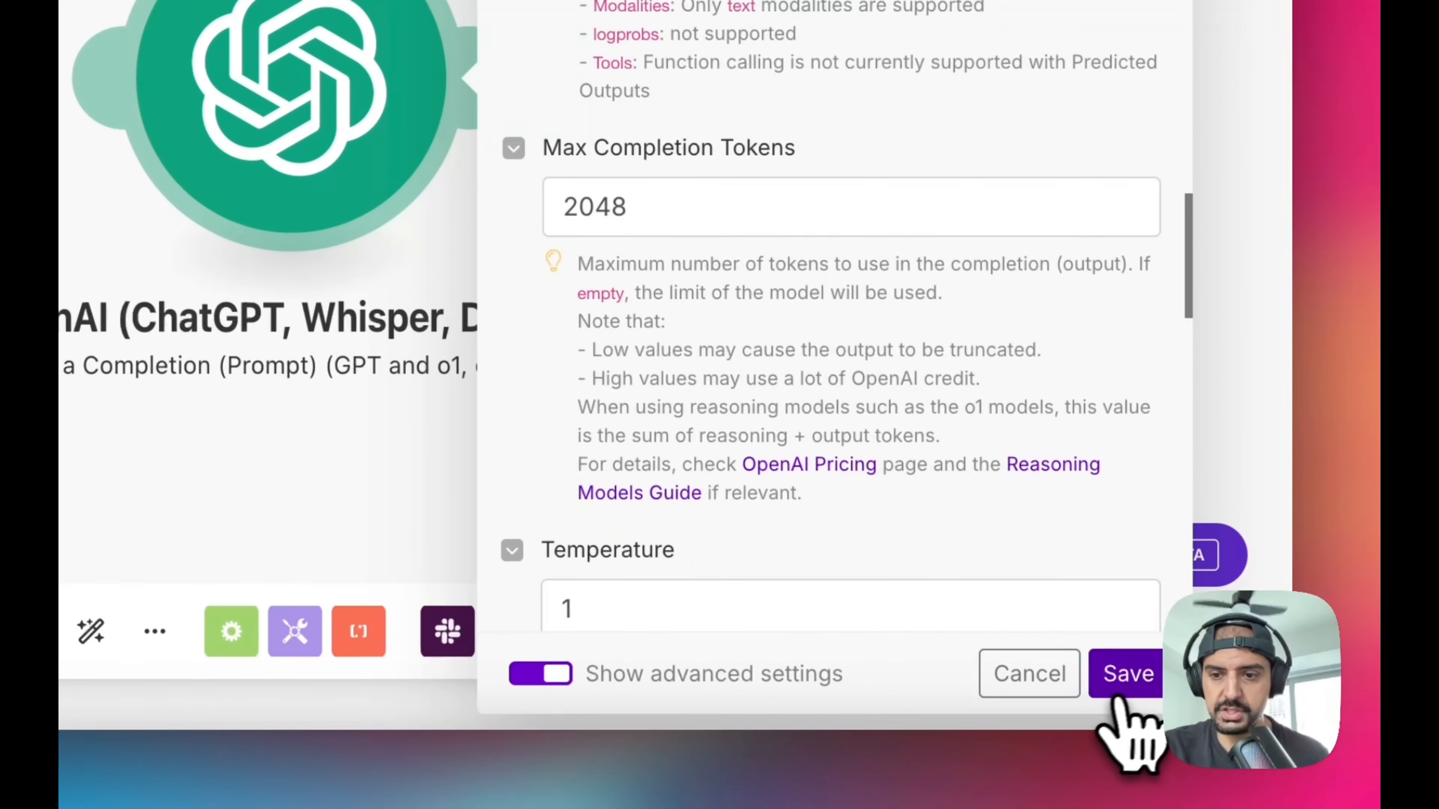
pyautogui.click(1128, 758)
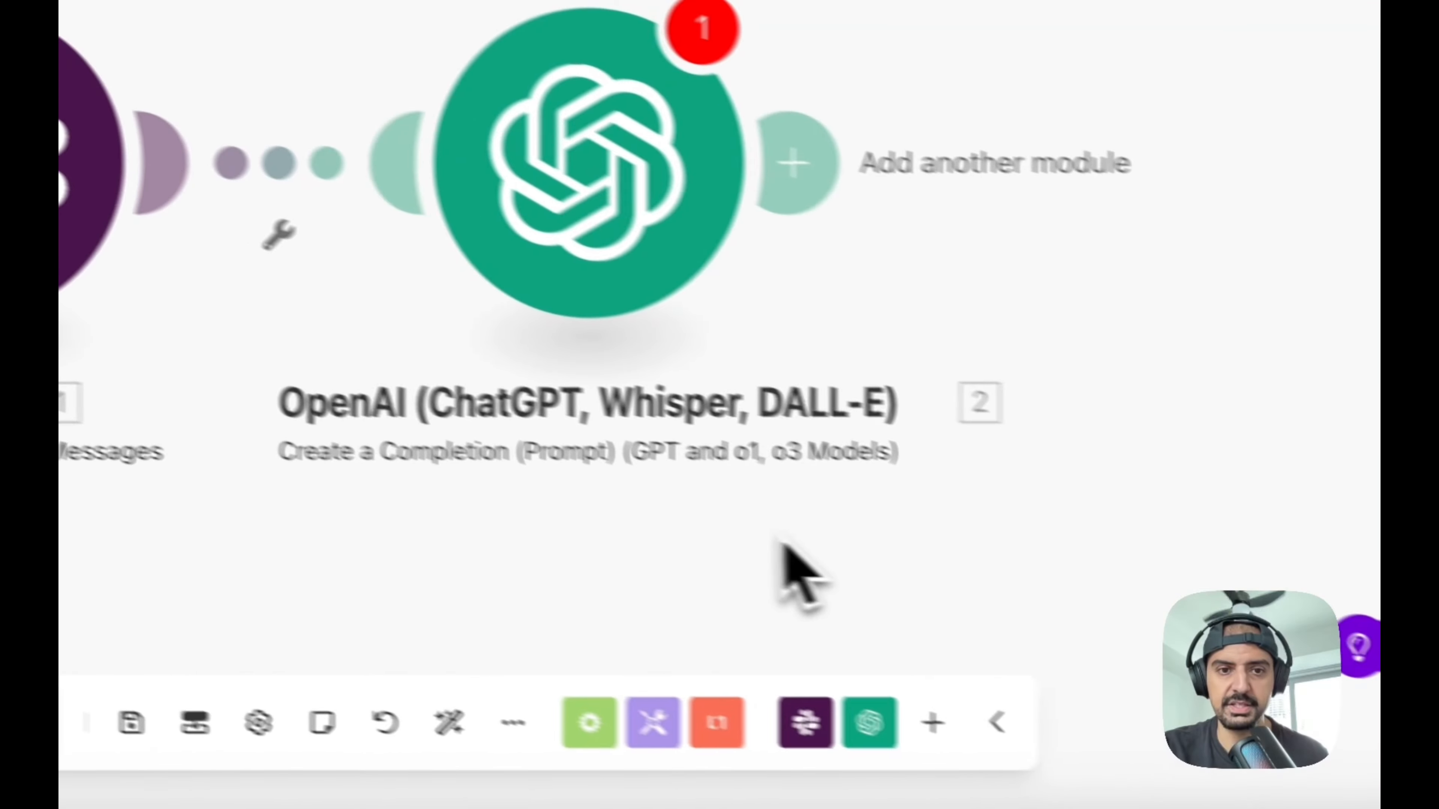
# - Add a Router after the OpenAI module, and go to the original Leadgenesaurus scenario to view its router branches
pyautogui.click(793, 165)
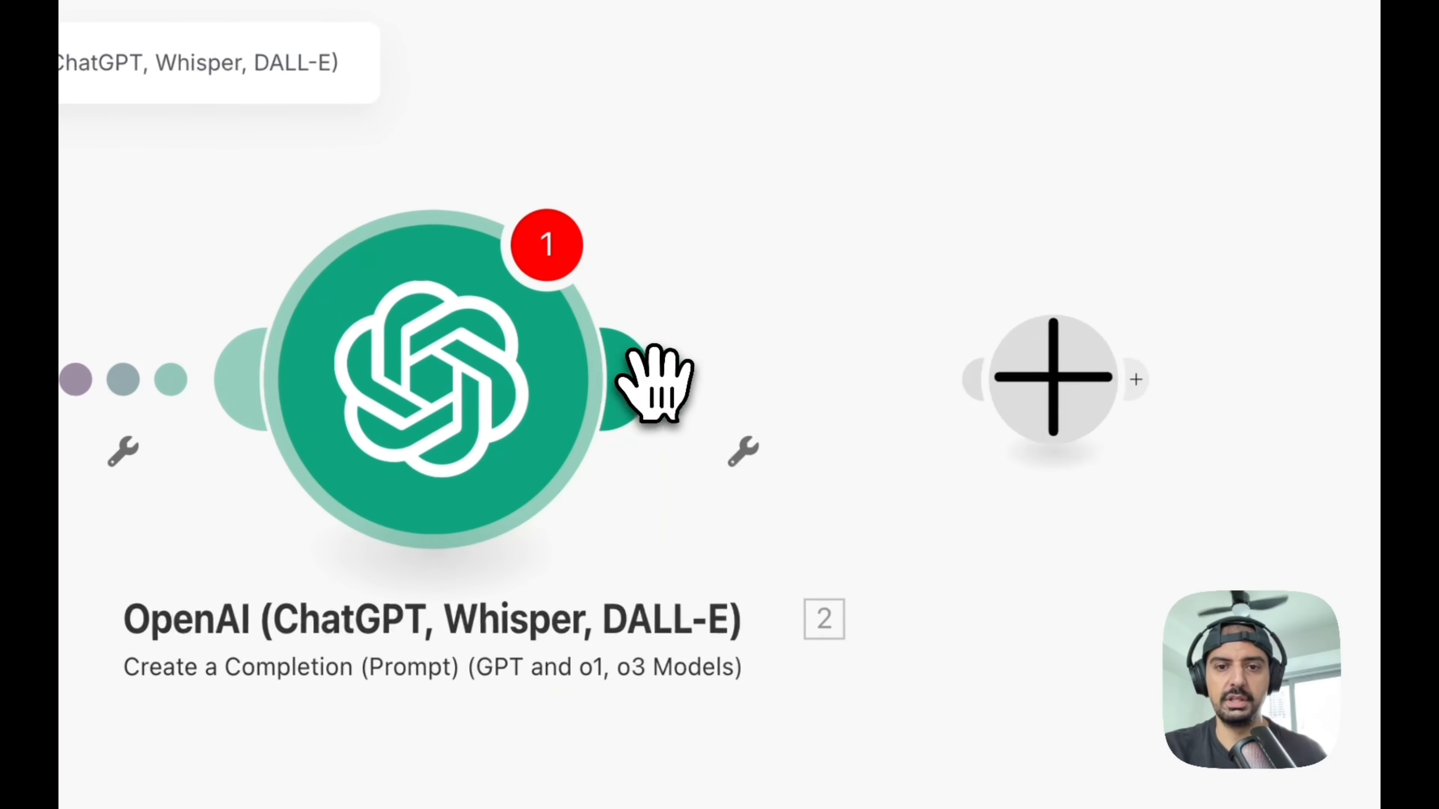
pyautogui.click(450, 415)
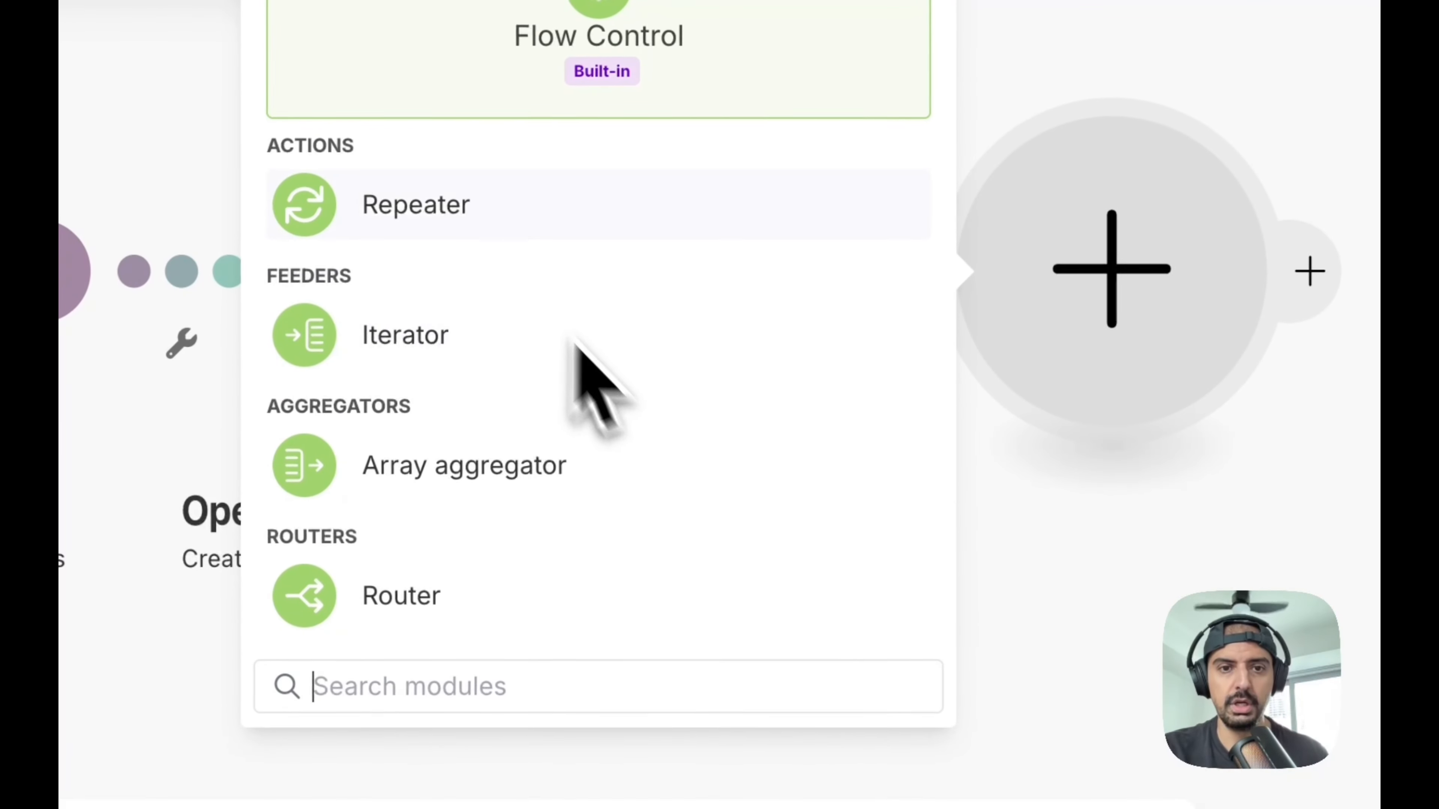
pyautogui.click(513, 592)
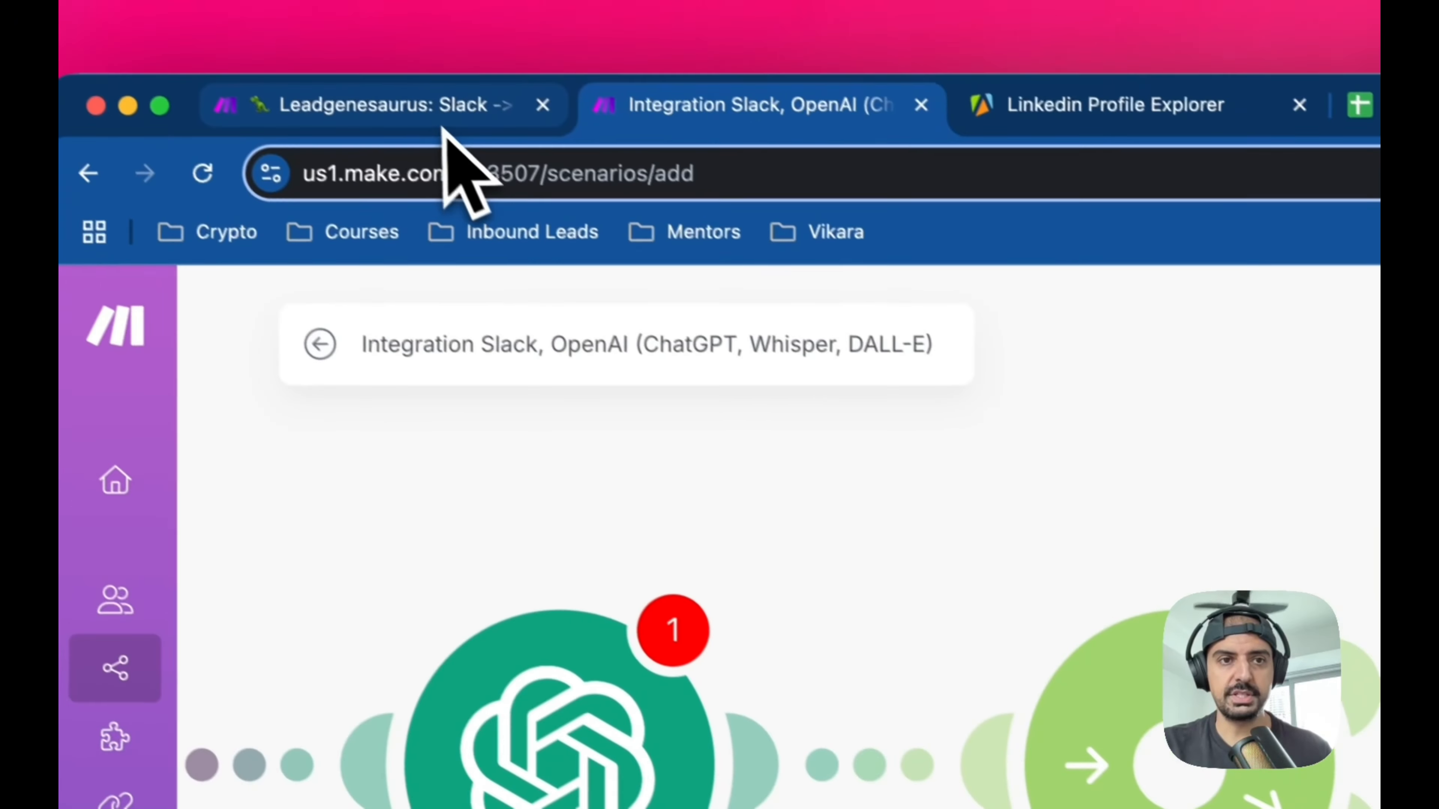
pyautogui.click(445, 129)
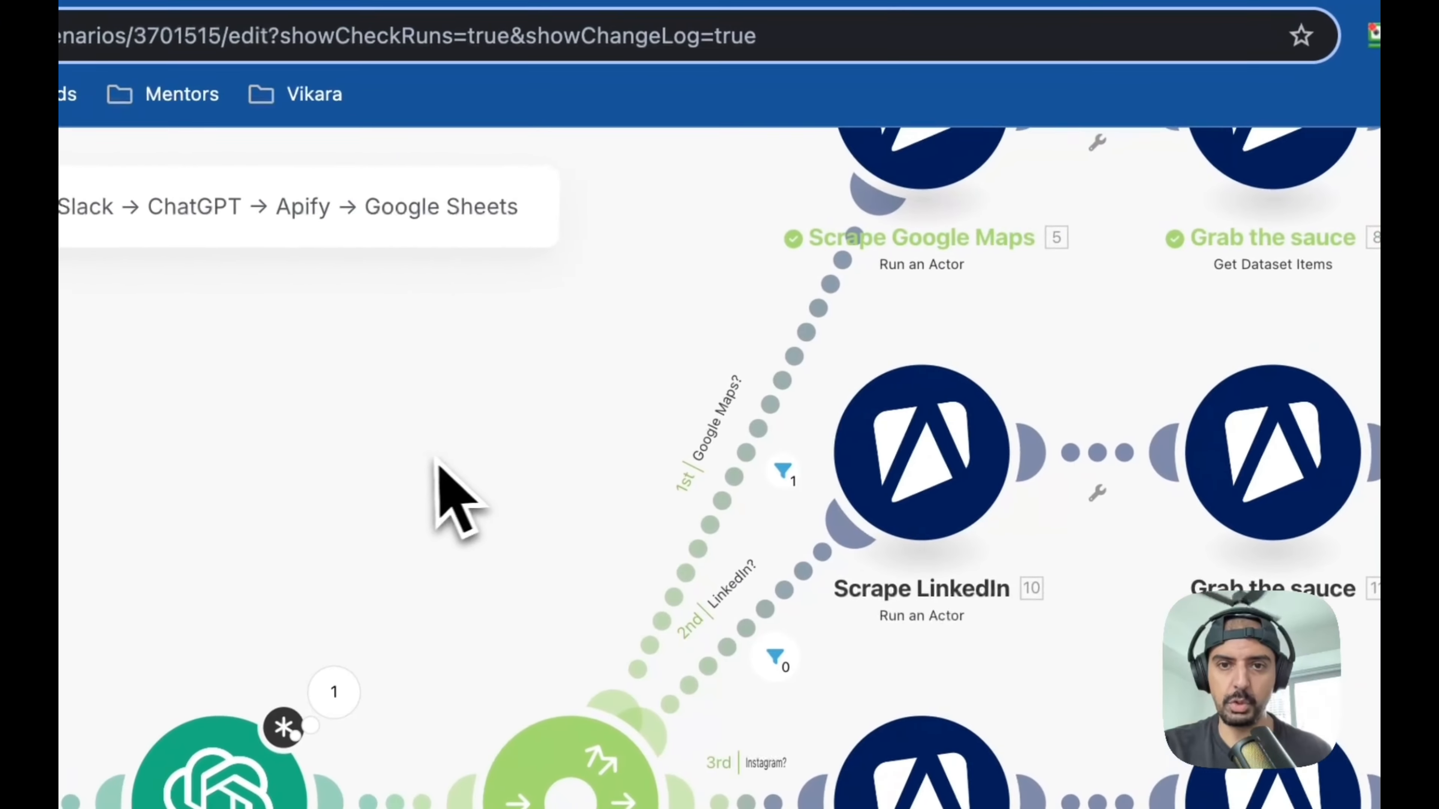
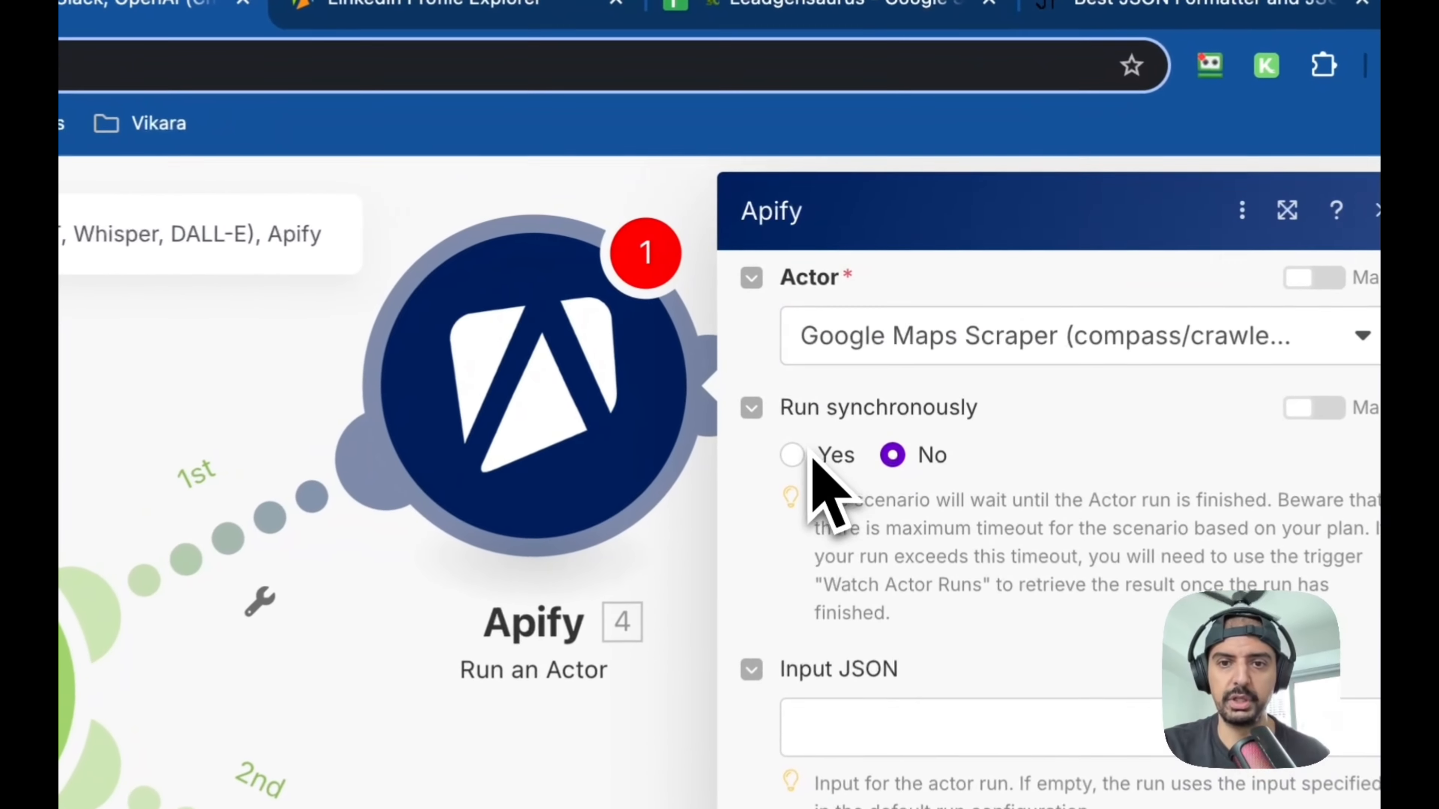
# - Set Run synchronously to Yes in the Apify Run an Actor module that uses Google Maps Scraper
pyautogui.click(859, 336)
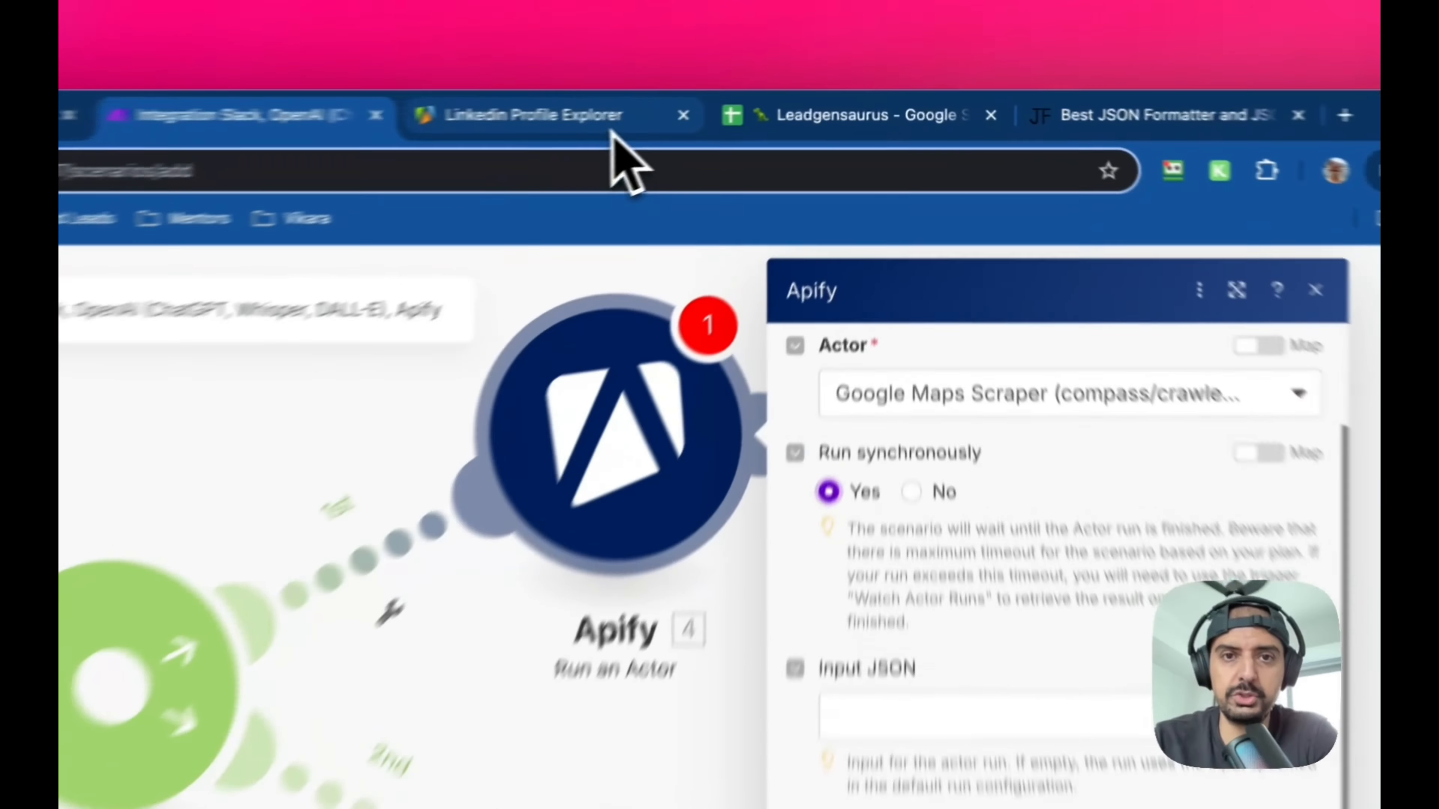
# - Switch to the Apify console and open Google Maps Scraper from the list of recent and bookmarked actors
pyautogui.click(725, 104)
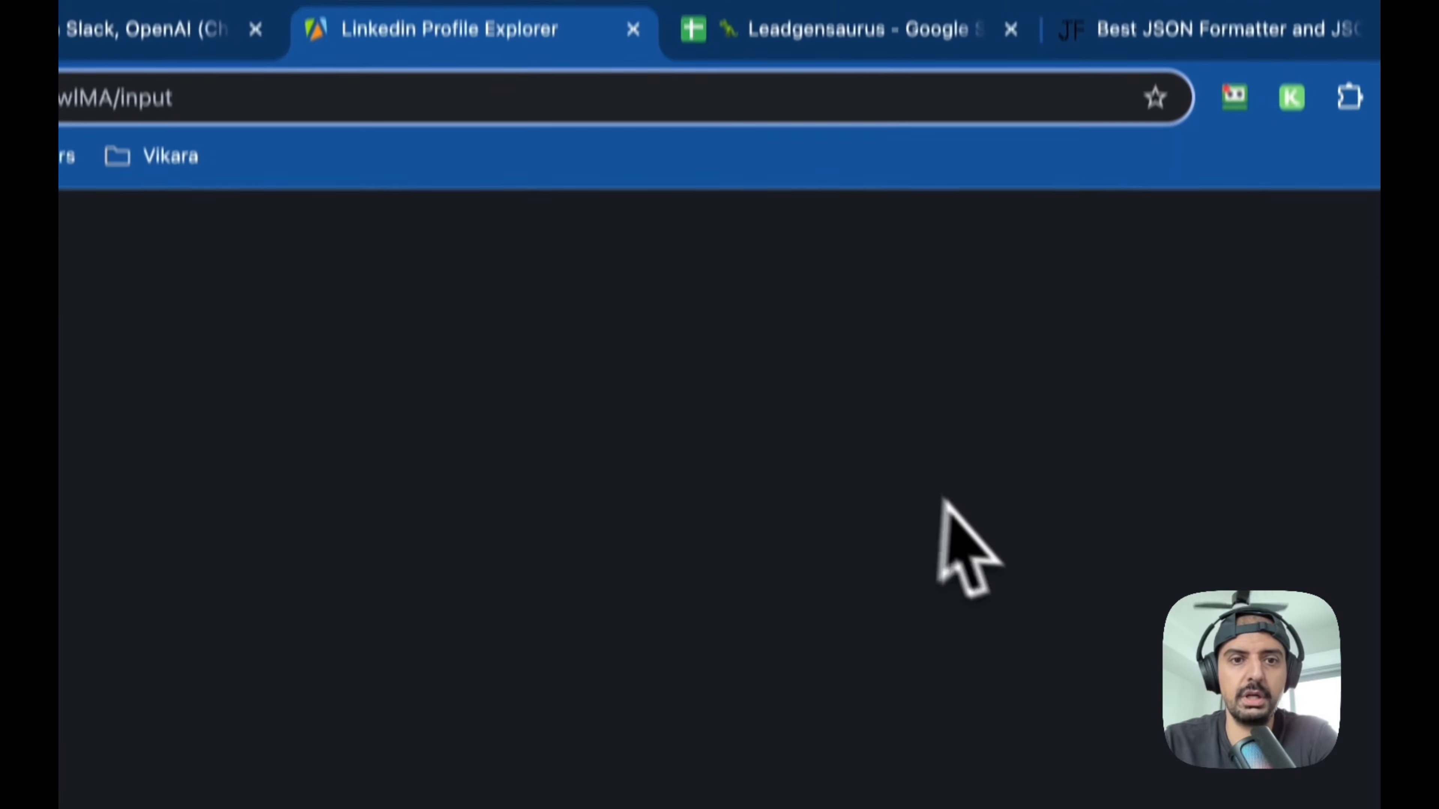
pyautogui.scroll(10, 989, 479)
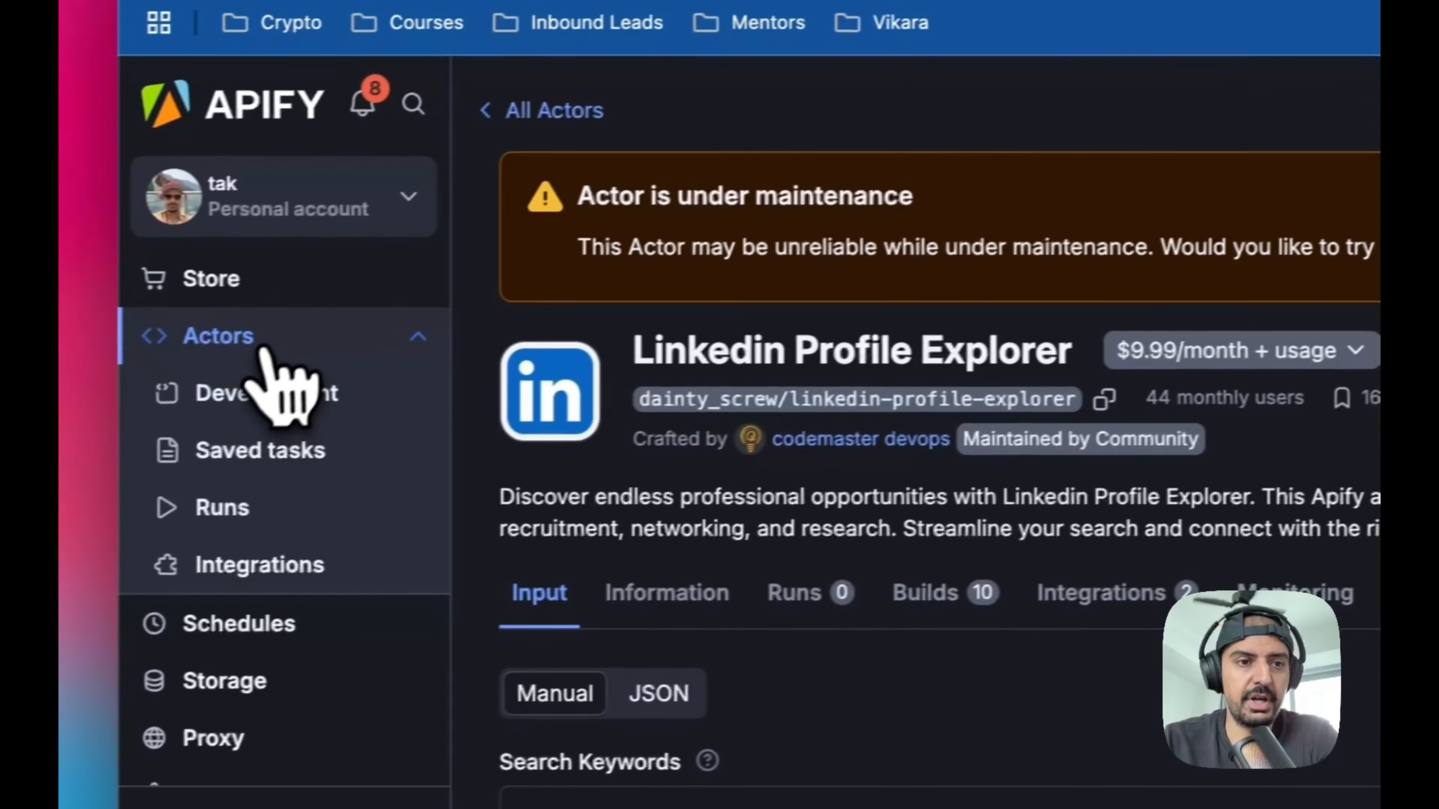
pyautogui.click(286, 340)
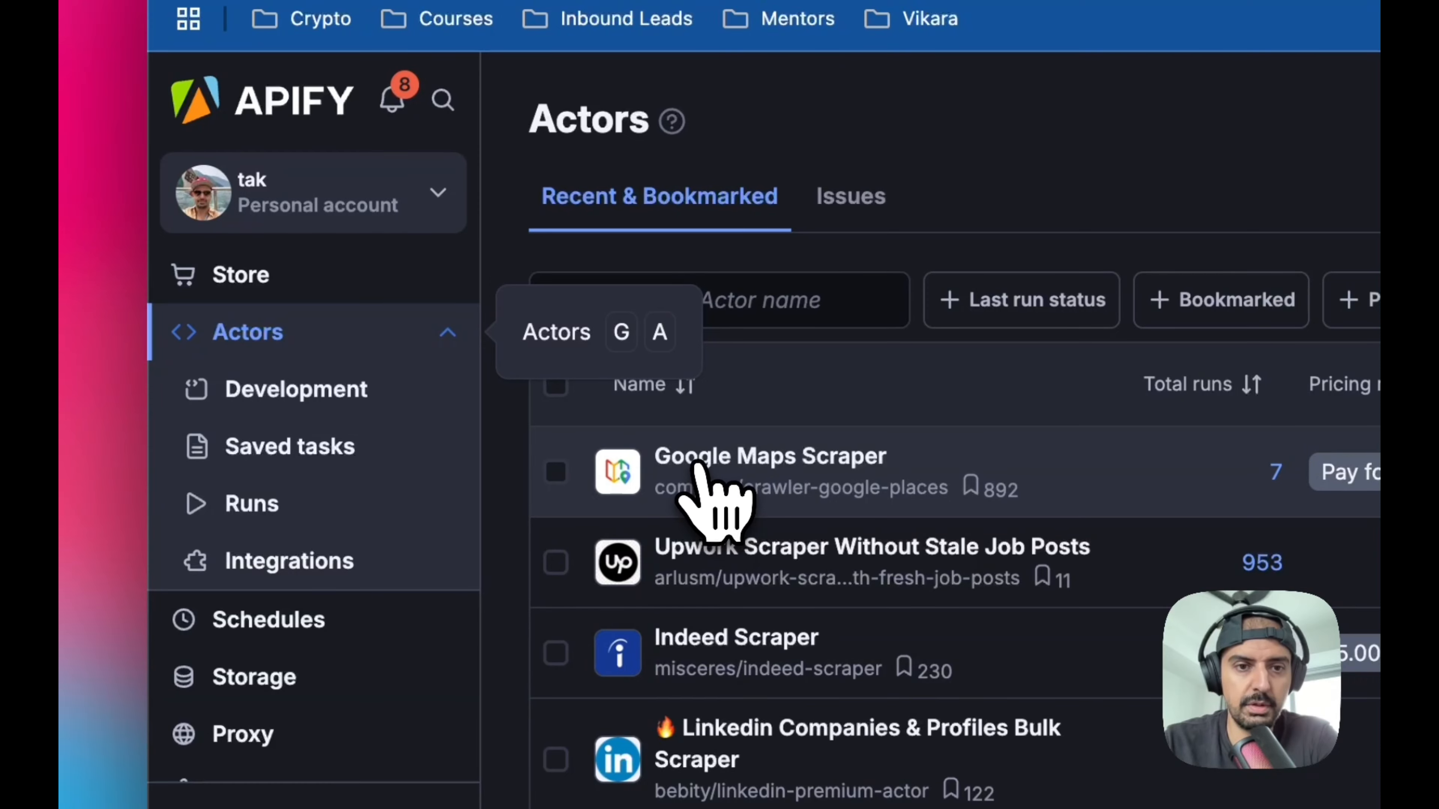
pyautogui.click(765, 460)
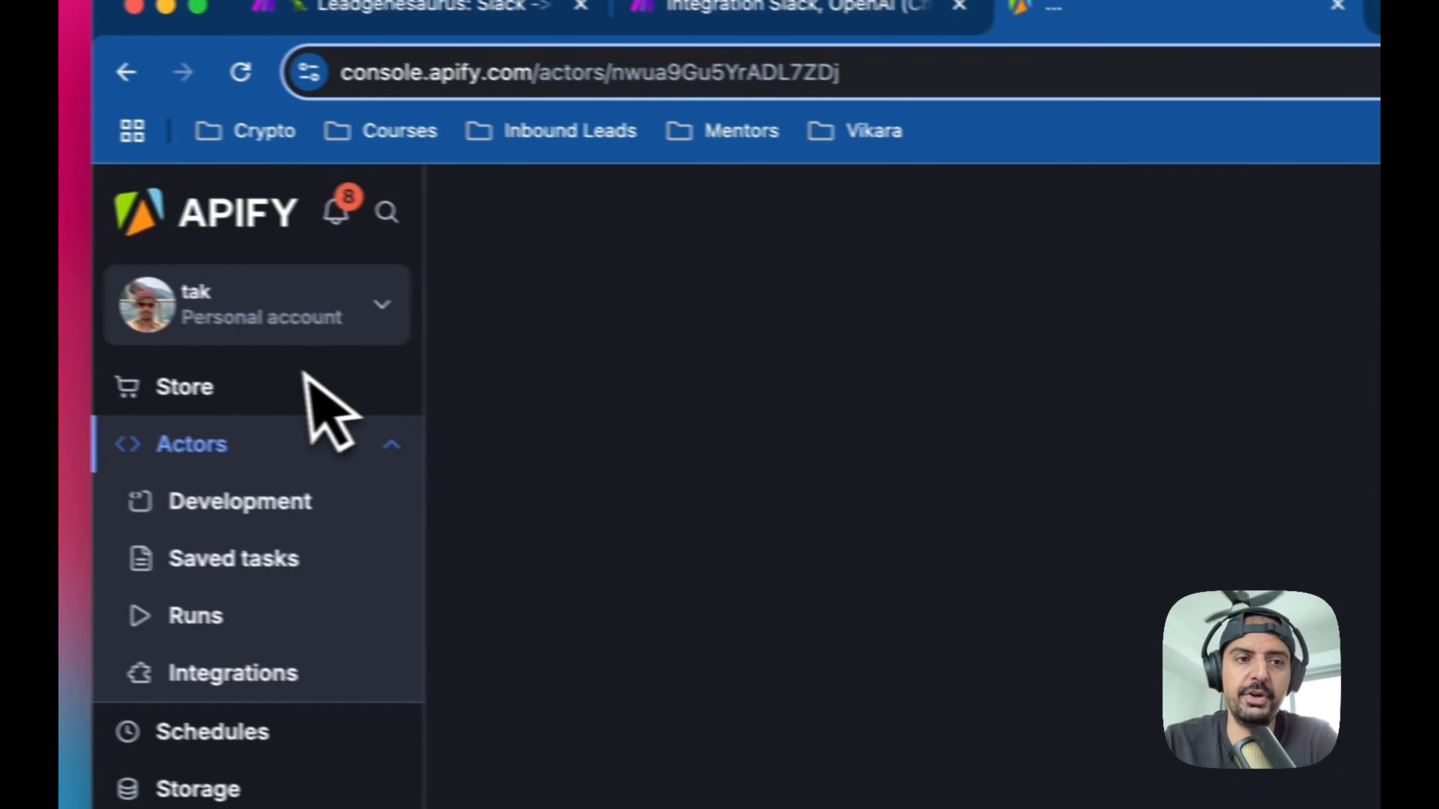
# - Open the Apify Store and browse the pre-built actors
pyautogui.click(209, 397)
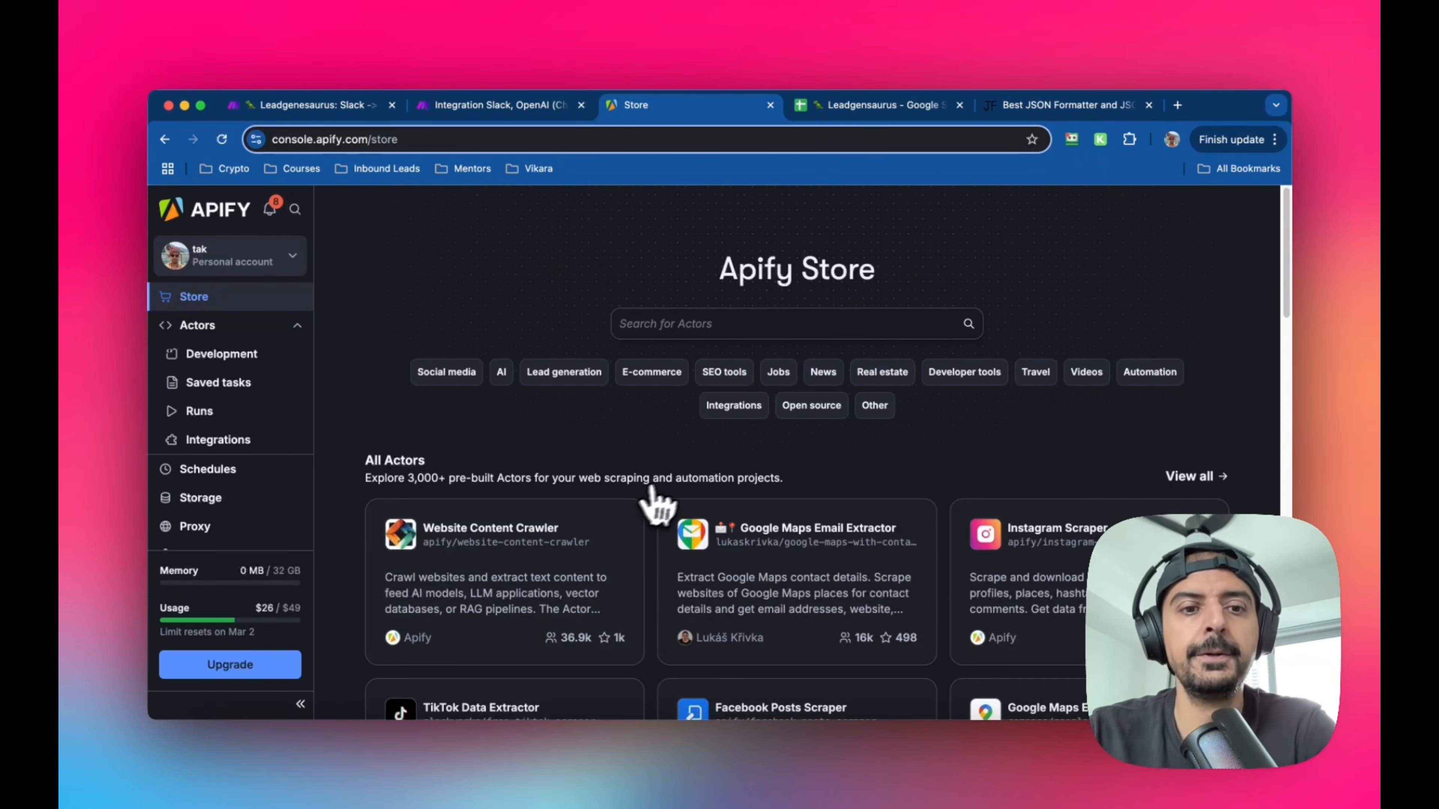
pyautogui.scroll(-3, 657, 505)
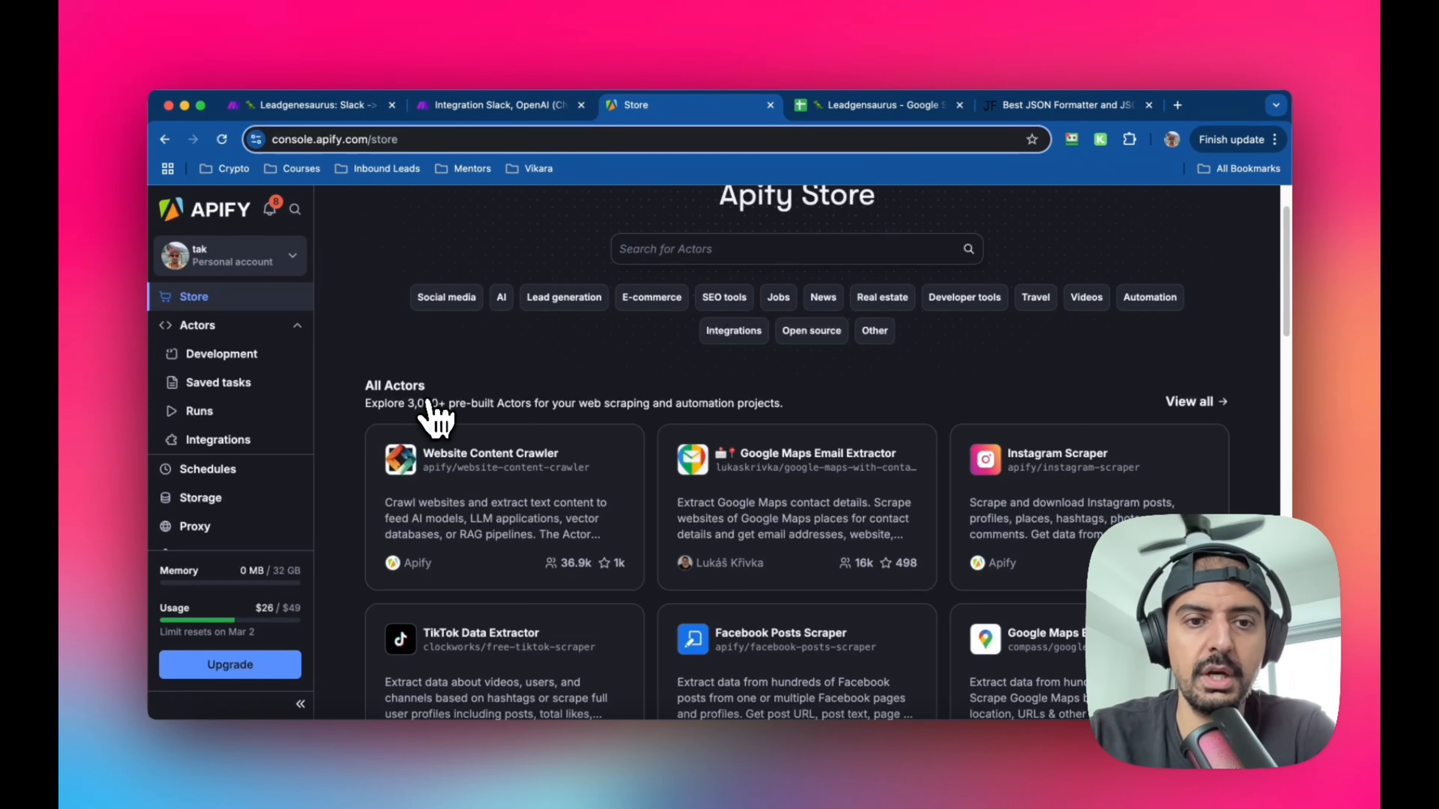
pyautogui.scroll(-2, 732, 440)
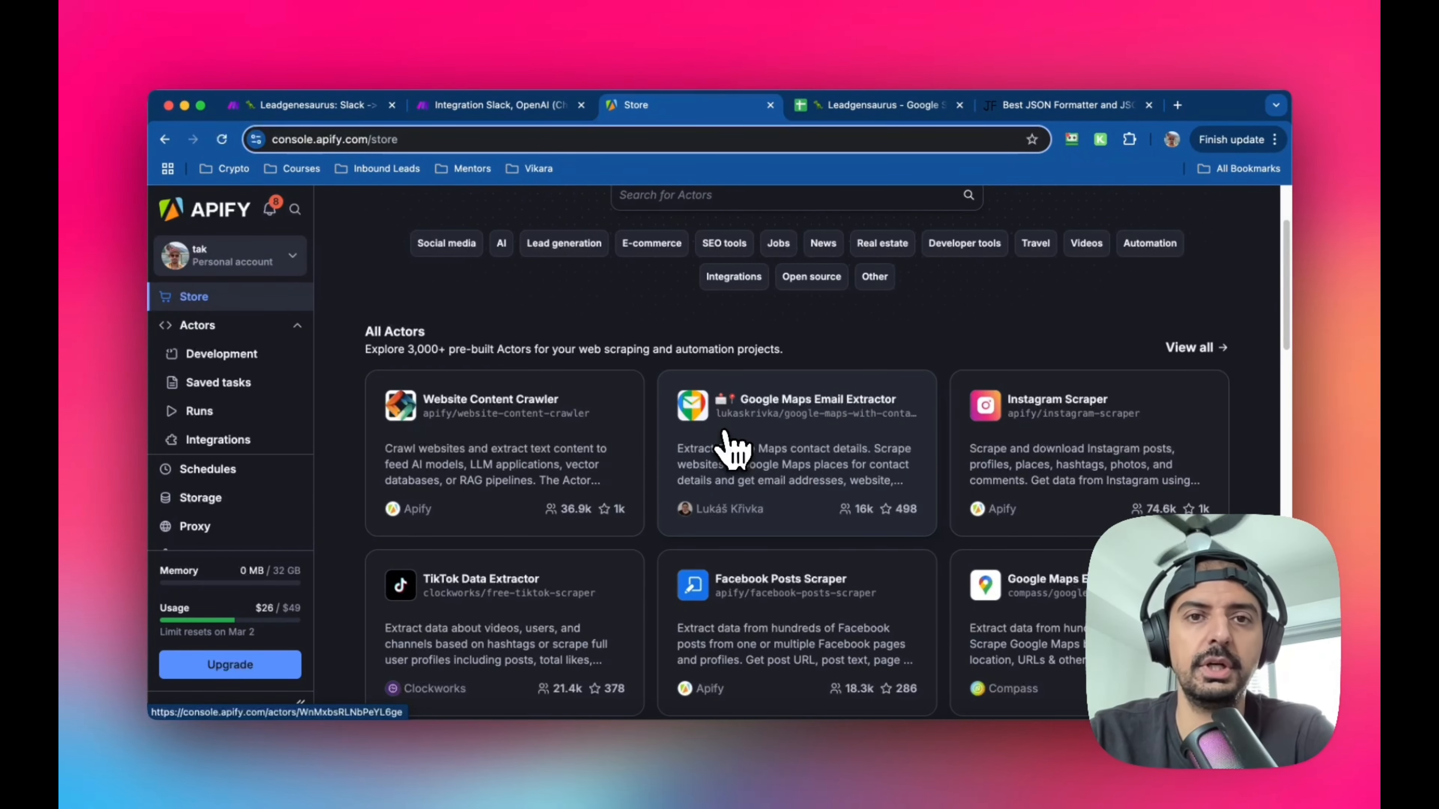
# - Open Google Maps Extractor from the Apify Store and read what it can do on its Information page
pyautogui.scroll(-6, 733, 448)
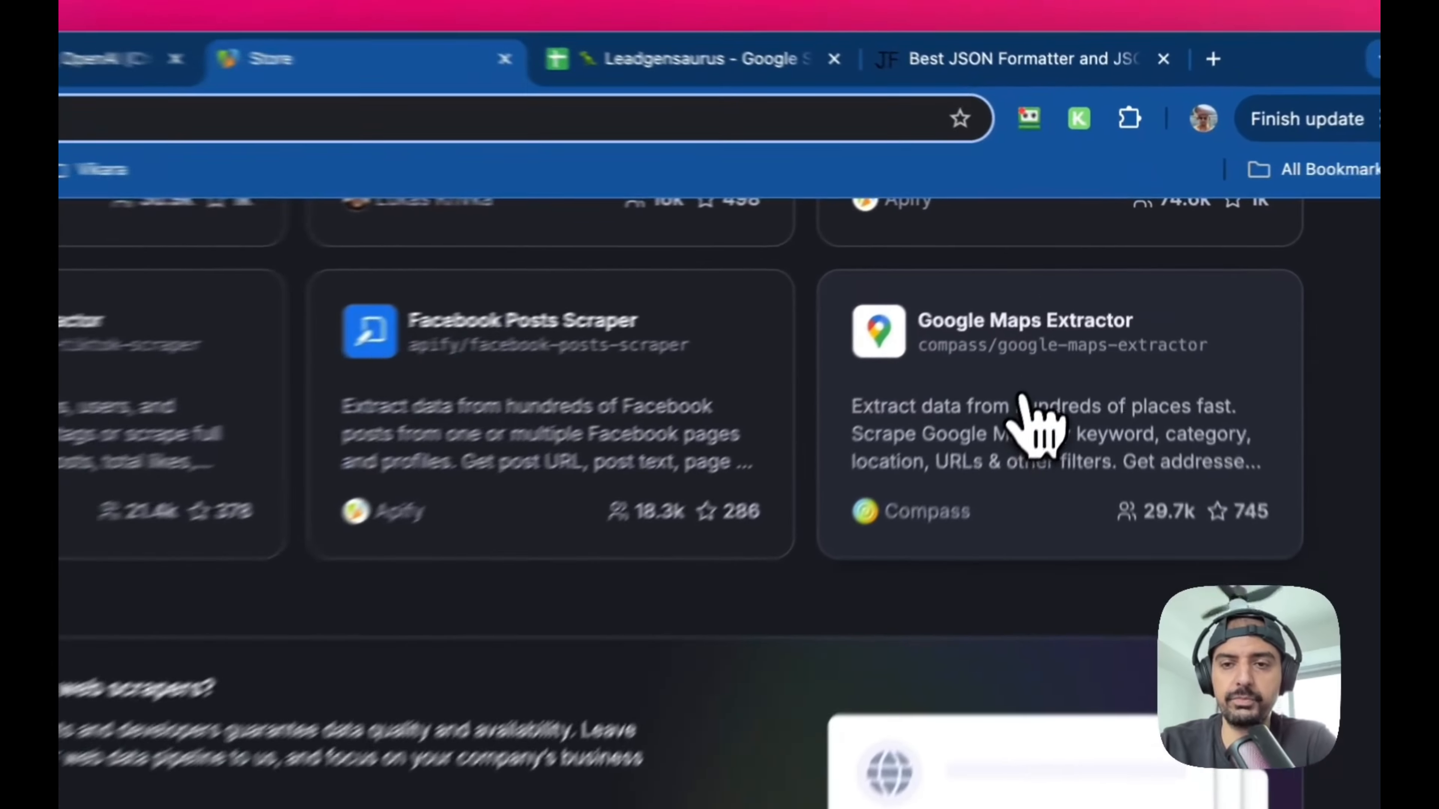
pyautogui.click(1076, 317)
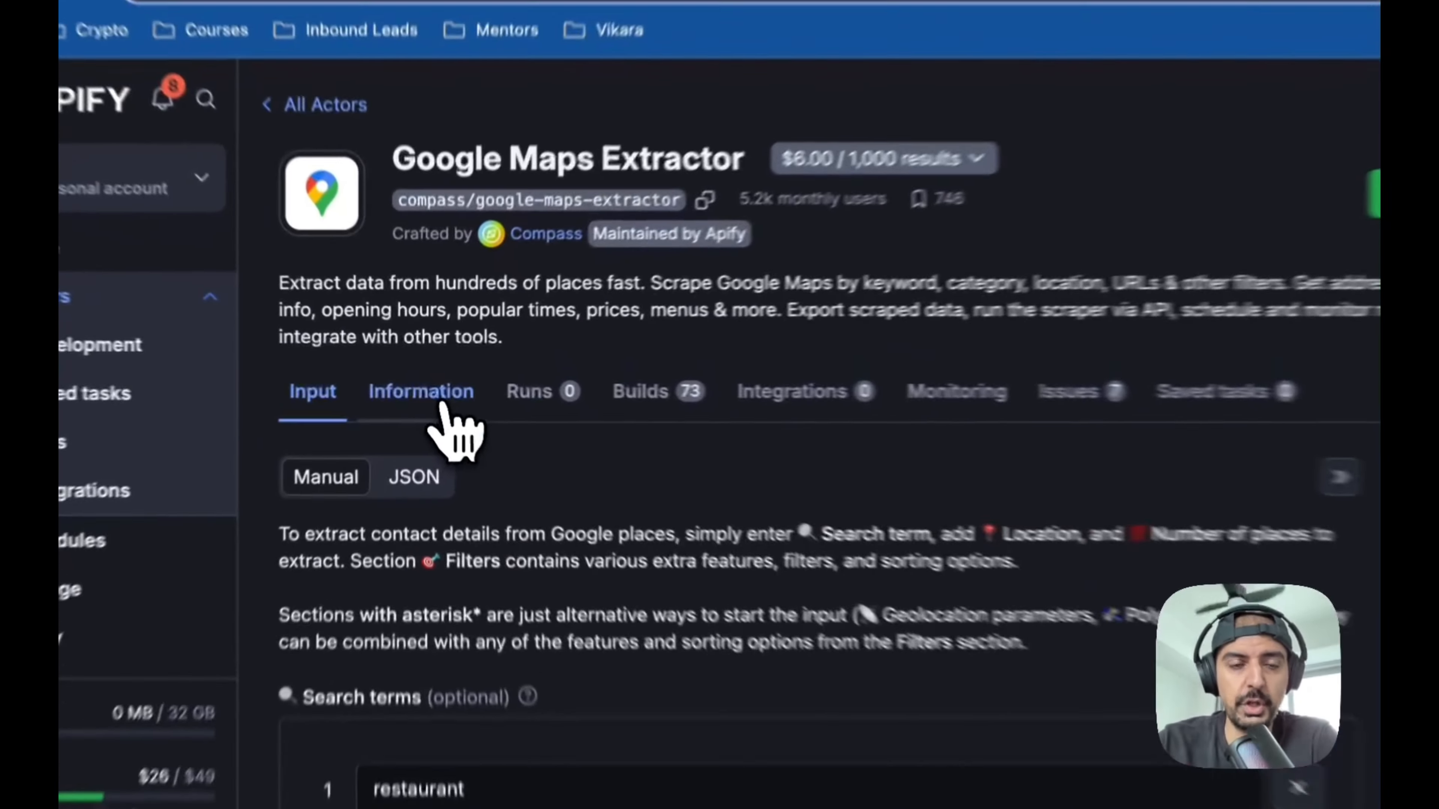
pyautogui.click(436, 391)
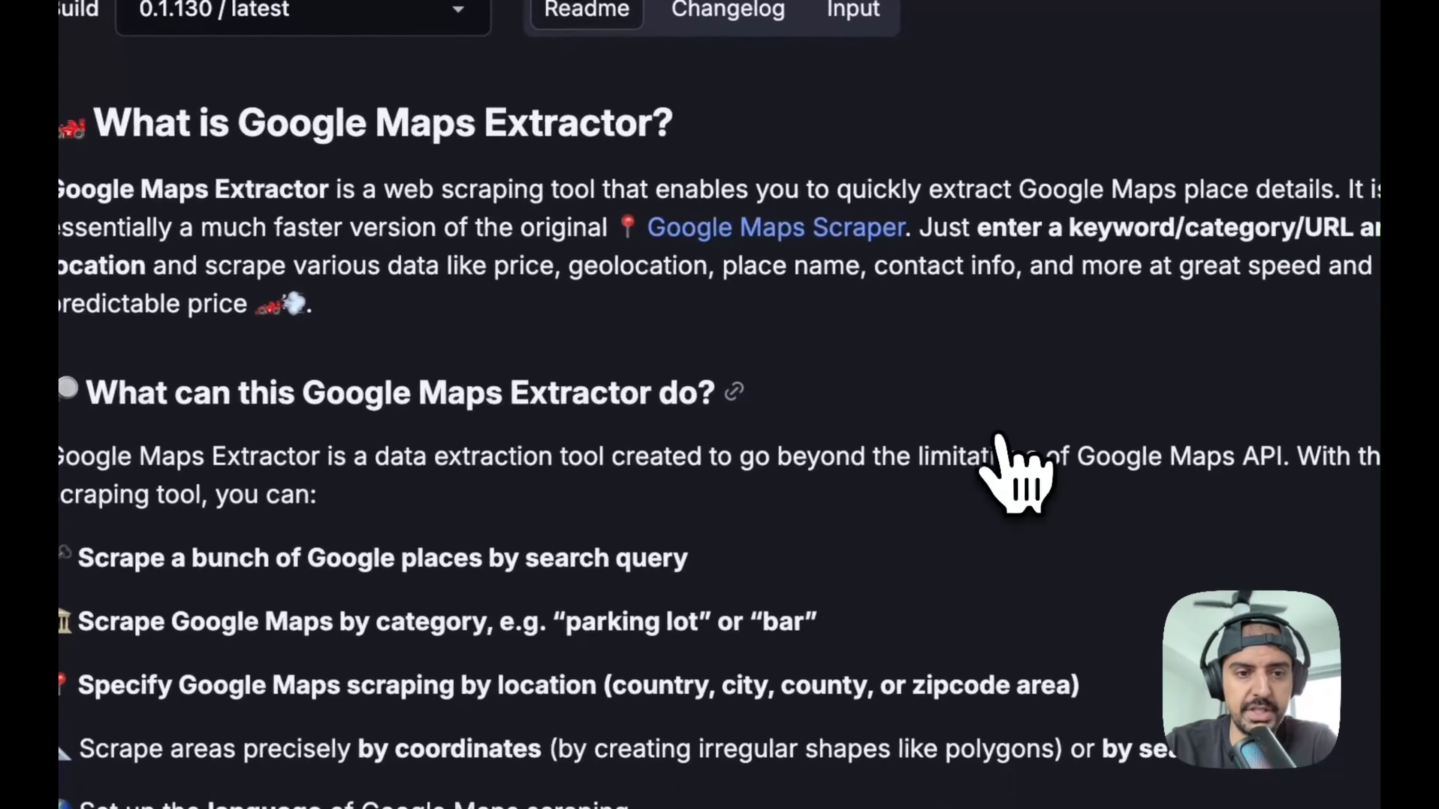
pyautogui.scroll(-5, 449, 408)
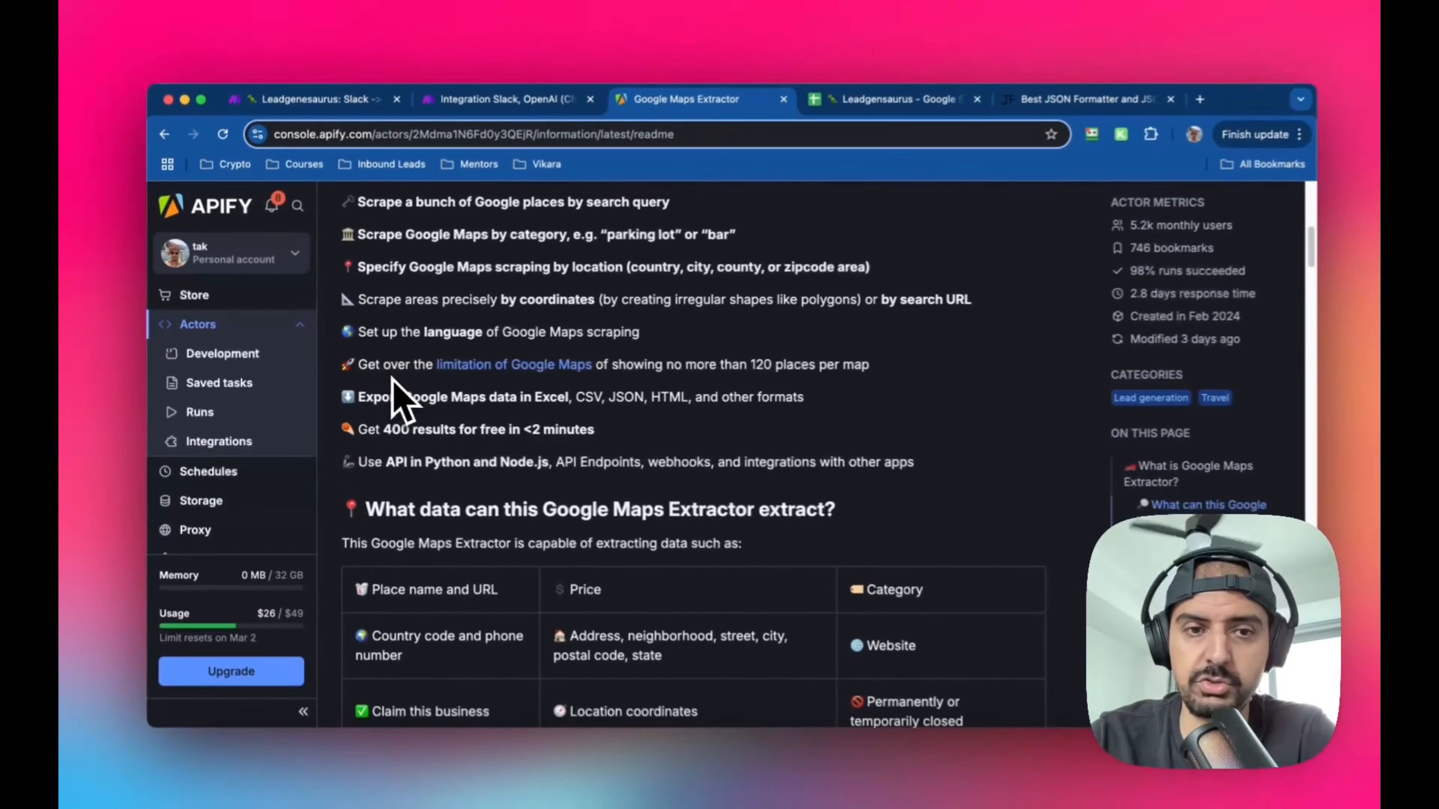
pyautogui.scroll(-2, 399, 397)
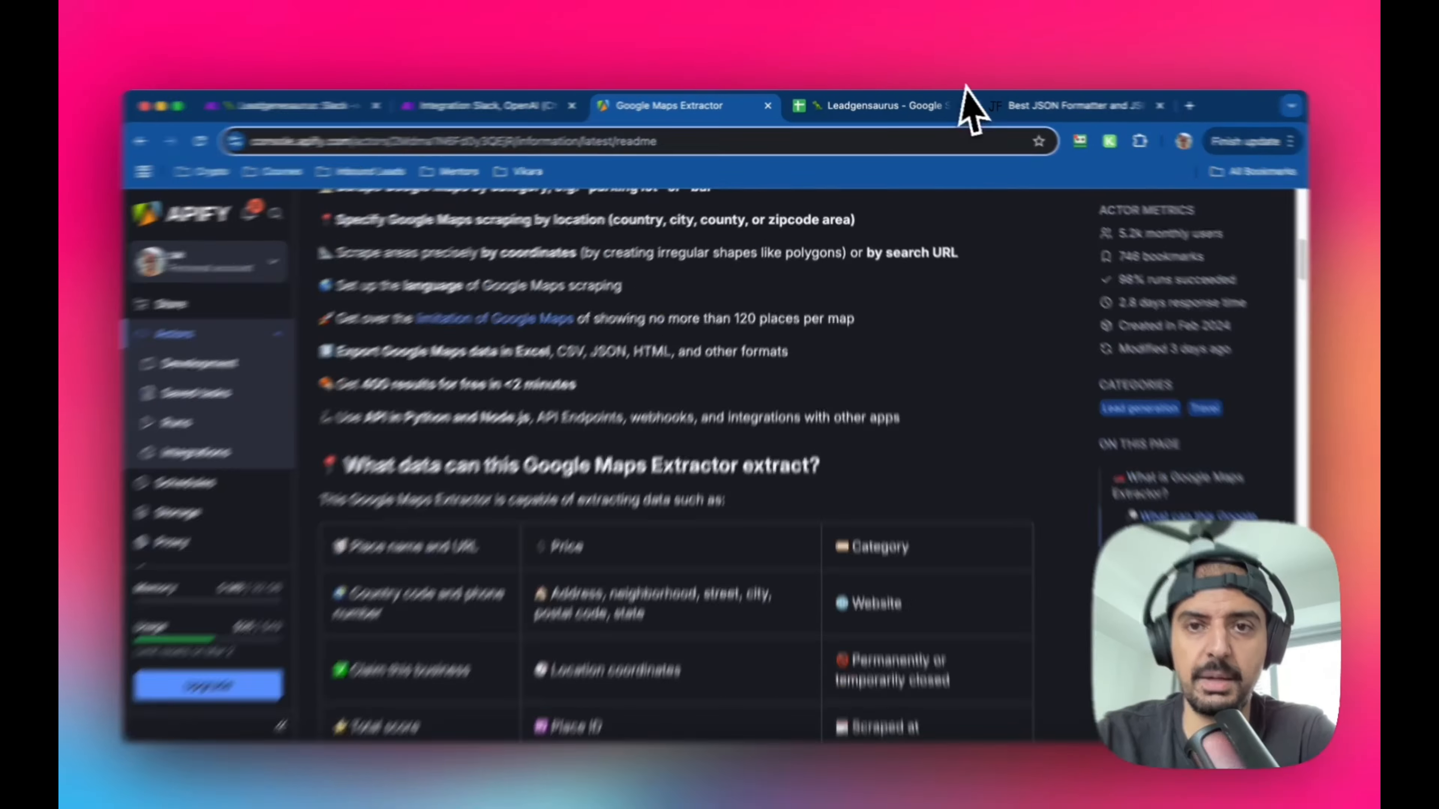
# - Check the columns in the Leadgensaurus Google Sheet and compare them with the data Google Maps Extractor can extract
pyautogui.click(943, 105)
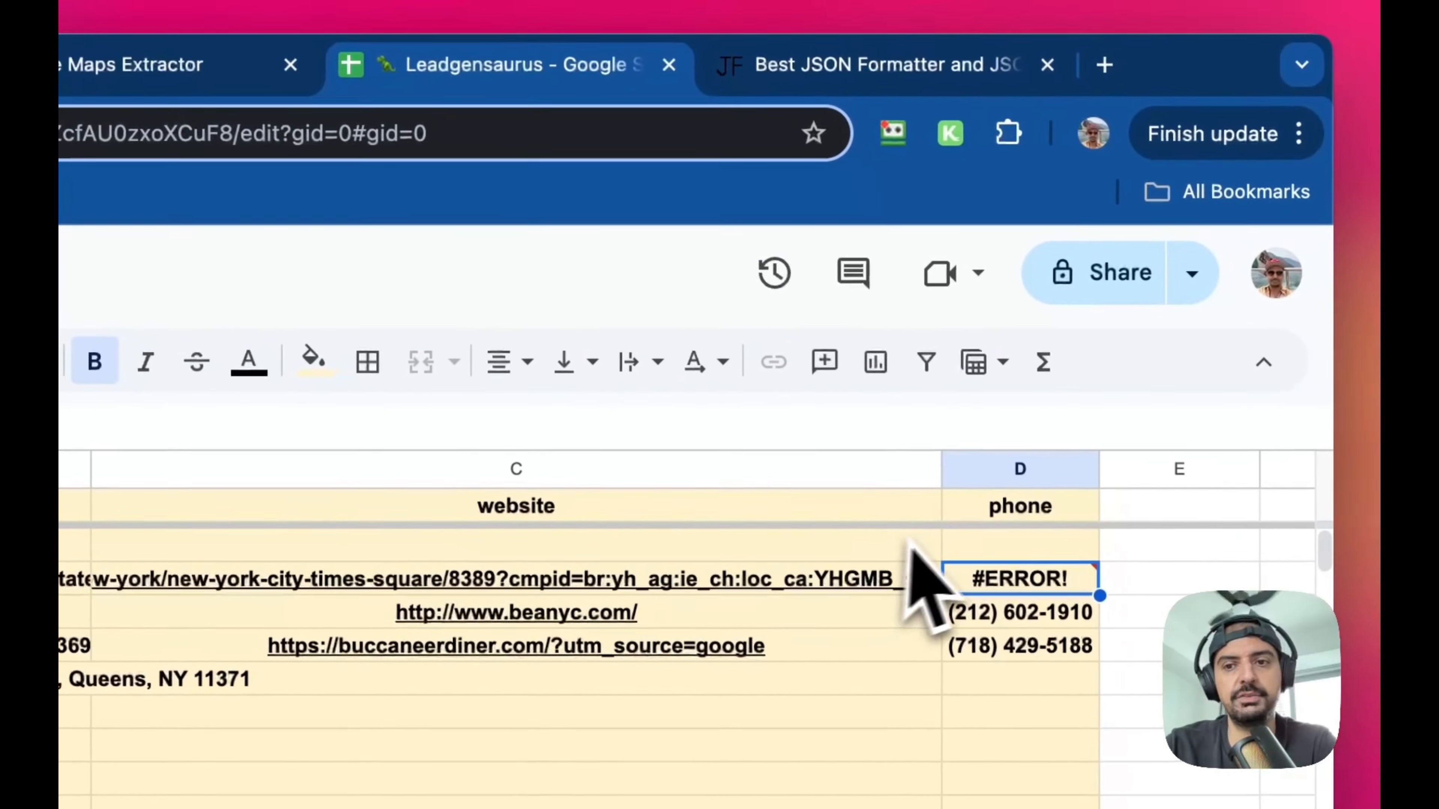
pyautogui.click(136, 64)
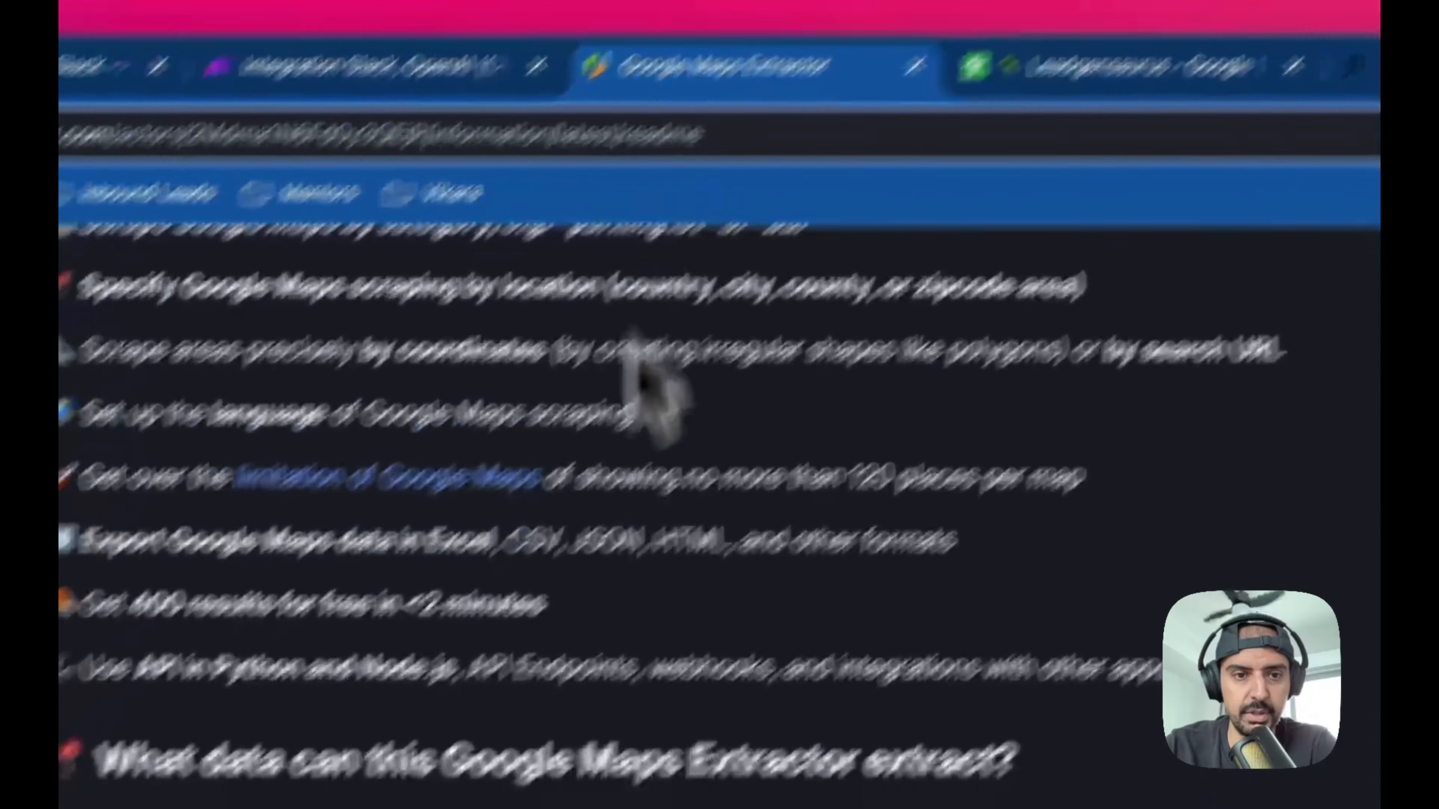
pyautogui.scroll(-3, 669, 453)
pyautogui.scroll(-1, 759, 403)
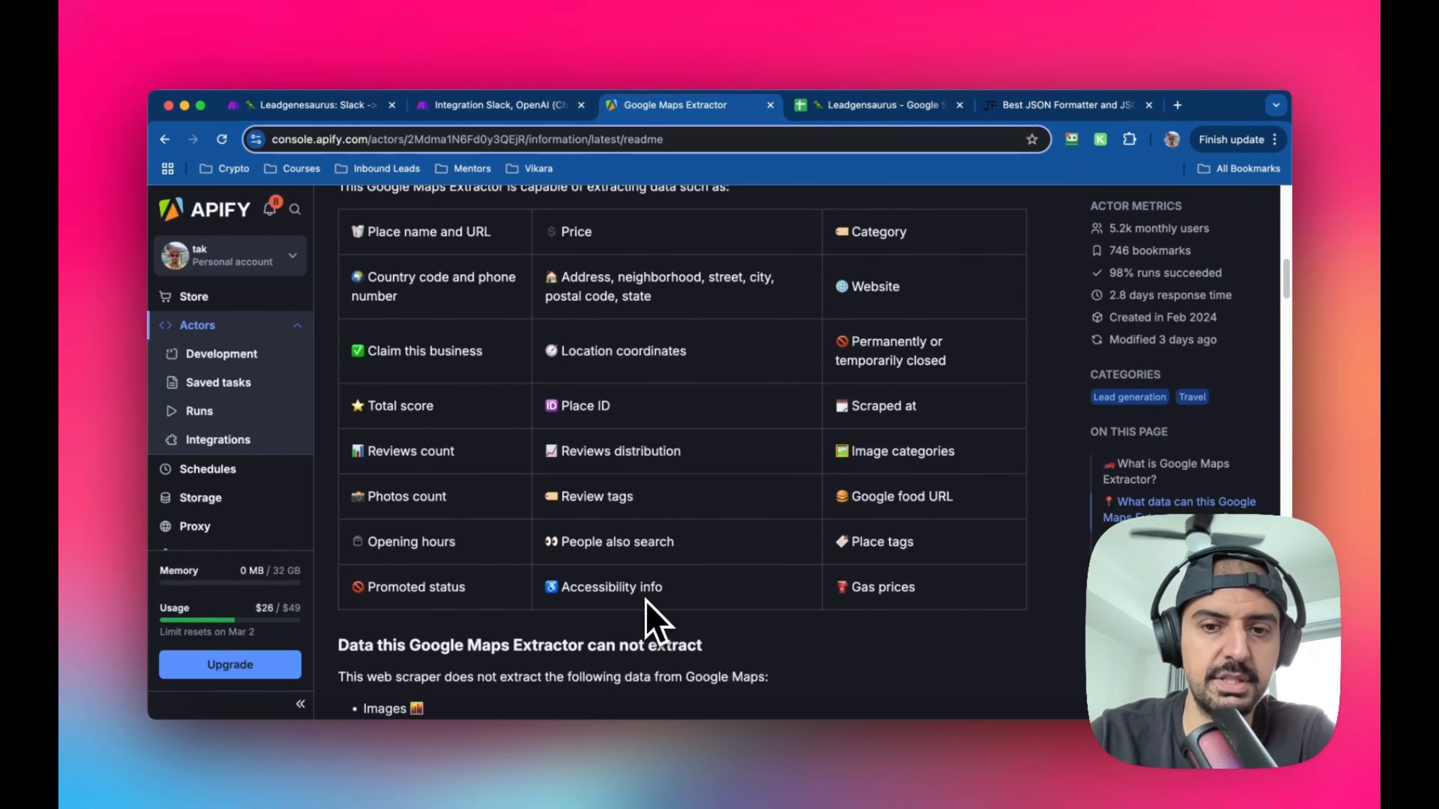
pyautogui.scroll(2, 652, 508)
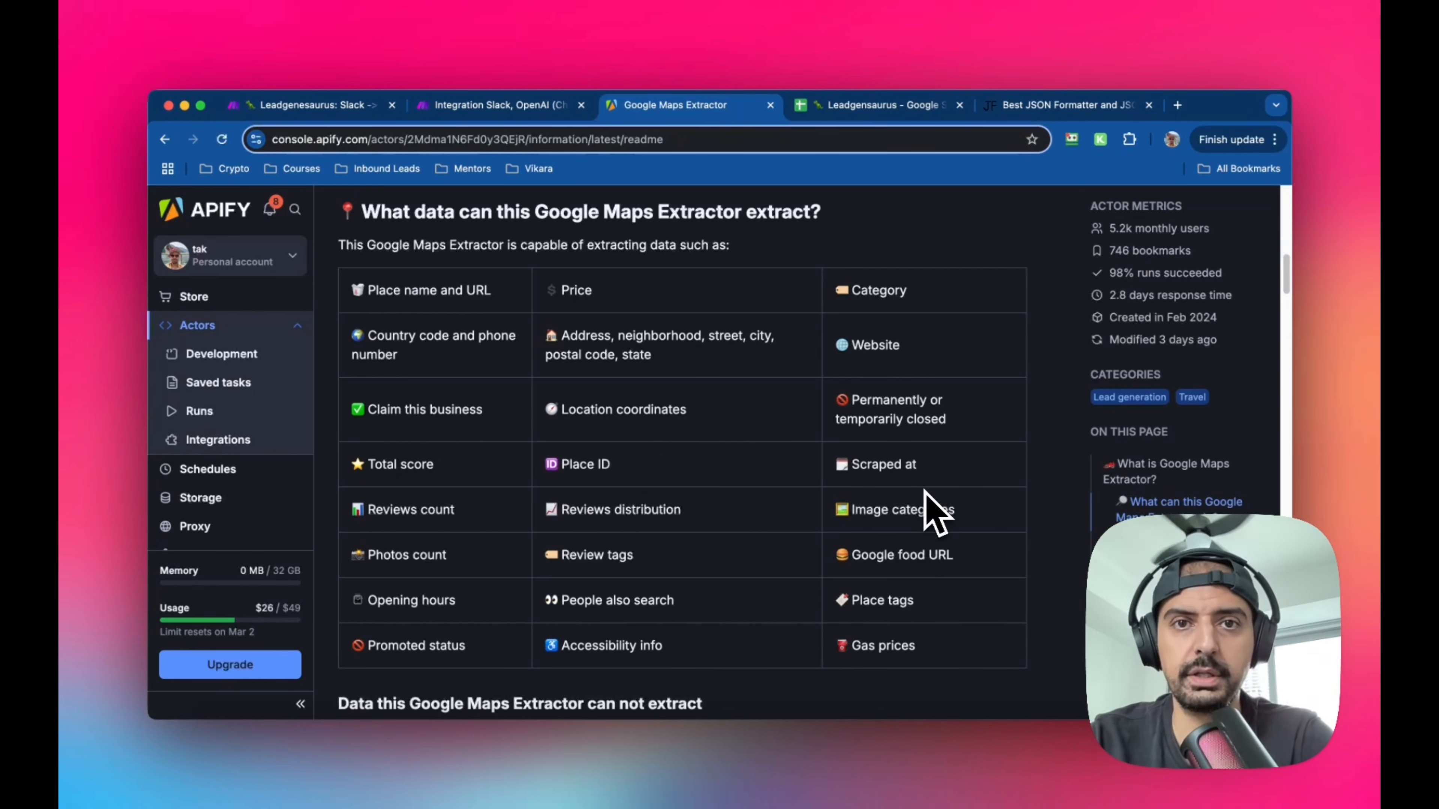
pyautogui.scroll(20, 533, 462)
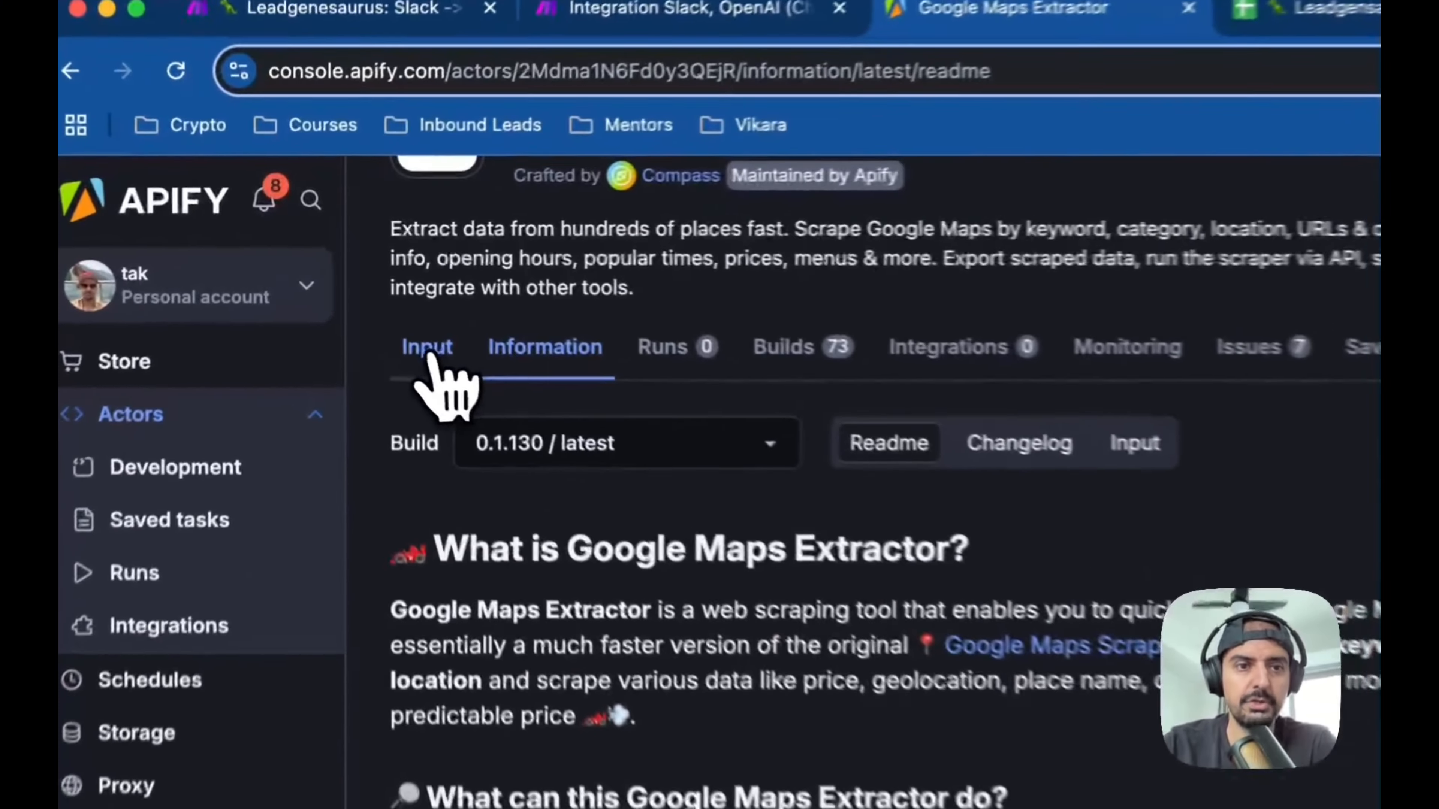
# - Review the Google Maps Extractor input settings, first as the manual form and then as JSON
pyautogui.click(358, 291)
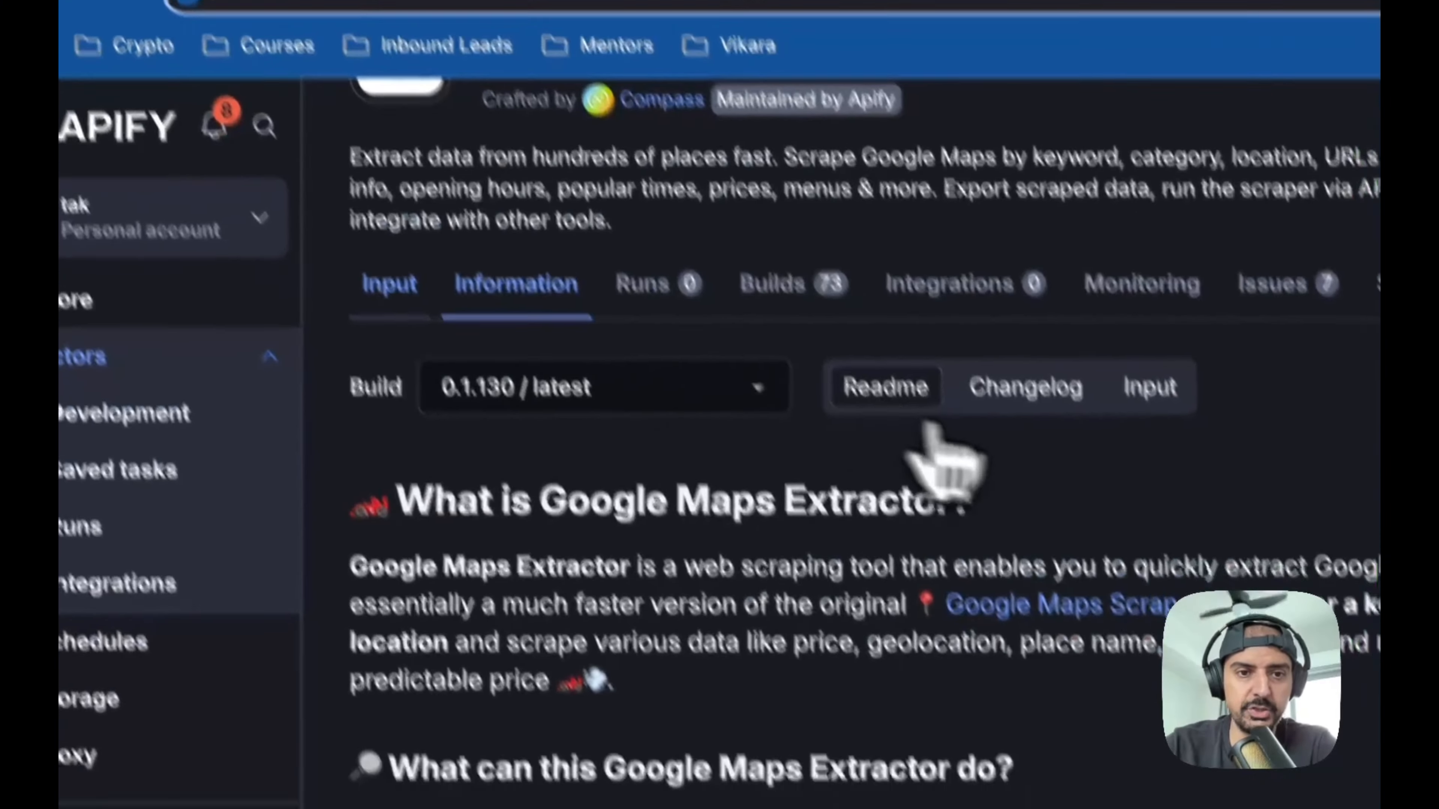
pyautogui.scroll(-7, 970, 417)
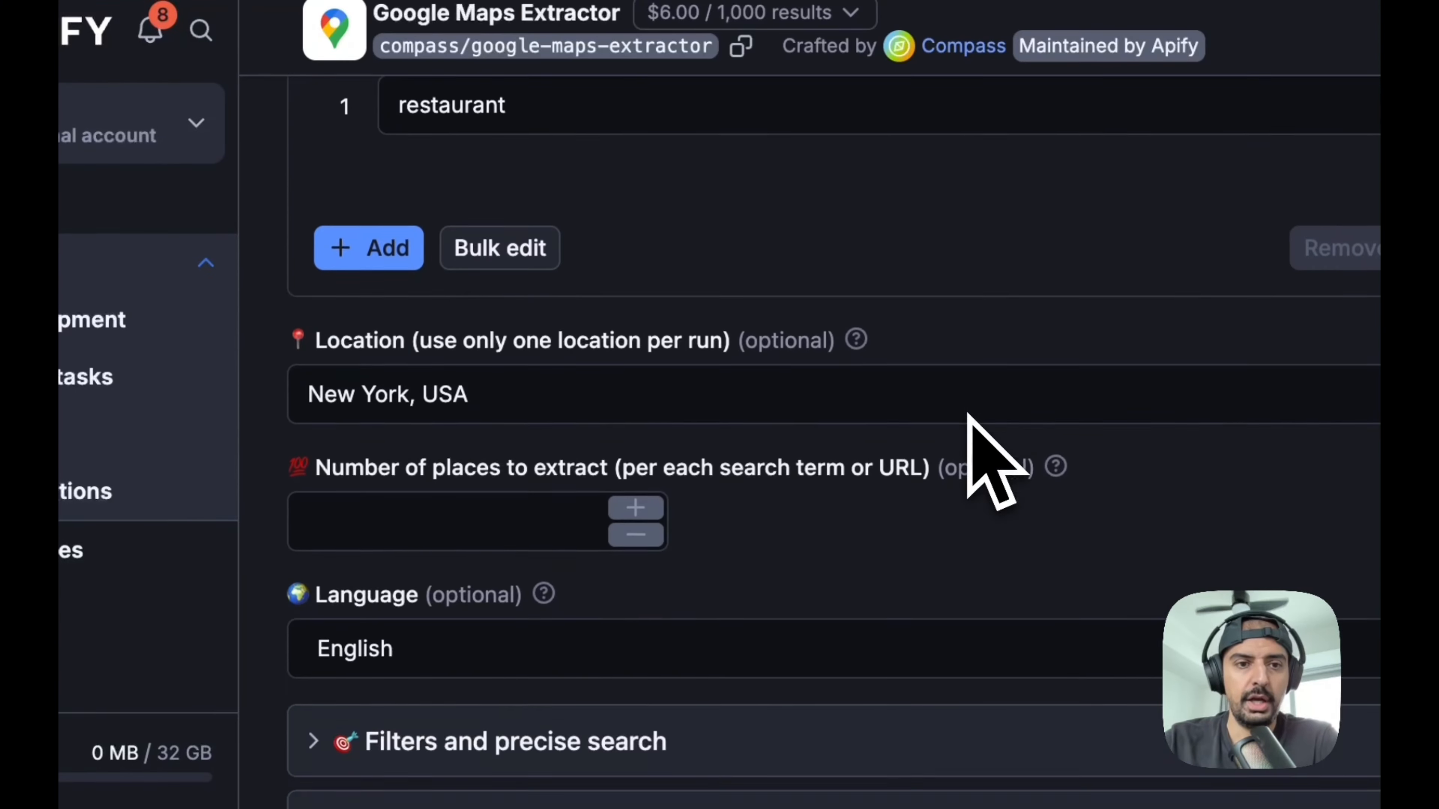
pyautogui.scroll(5, 963, 418)
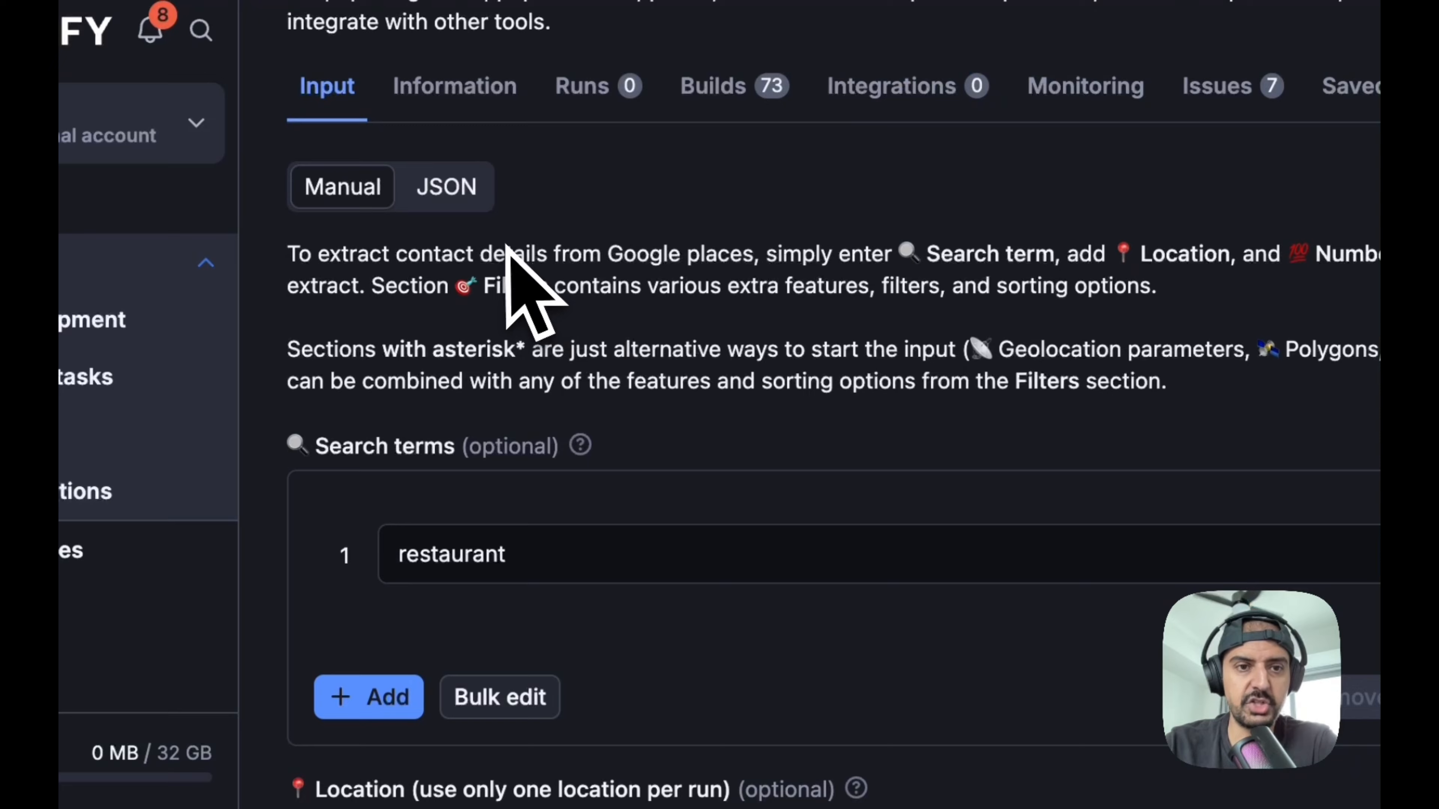
pyautogui.click(470, 199)
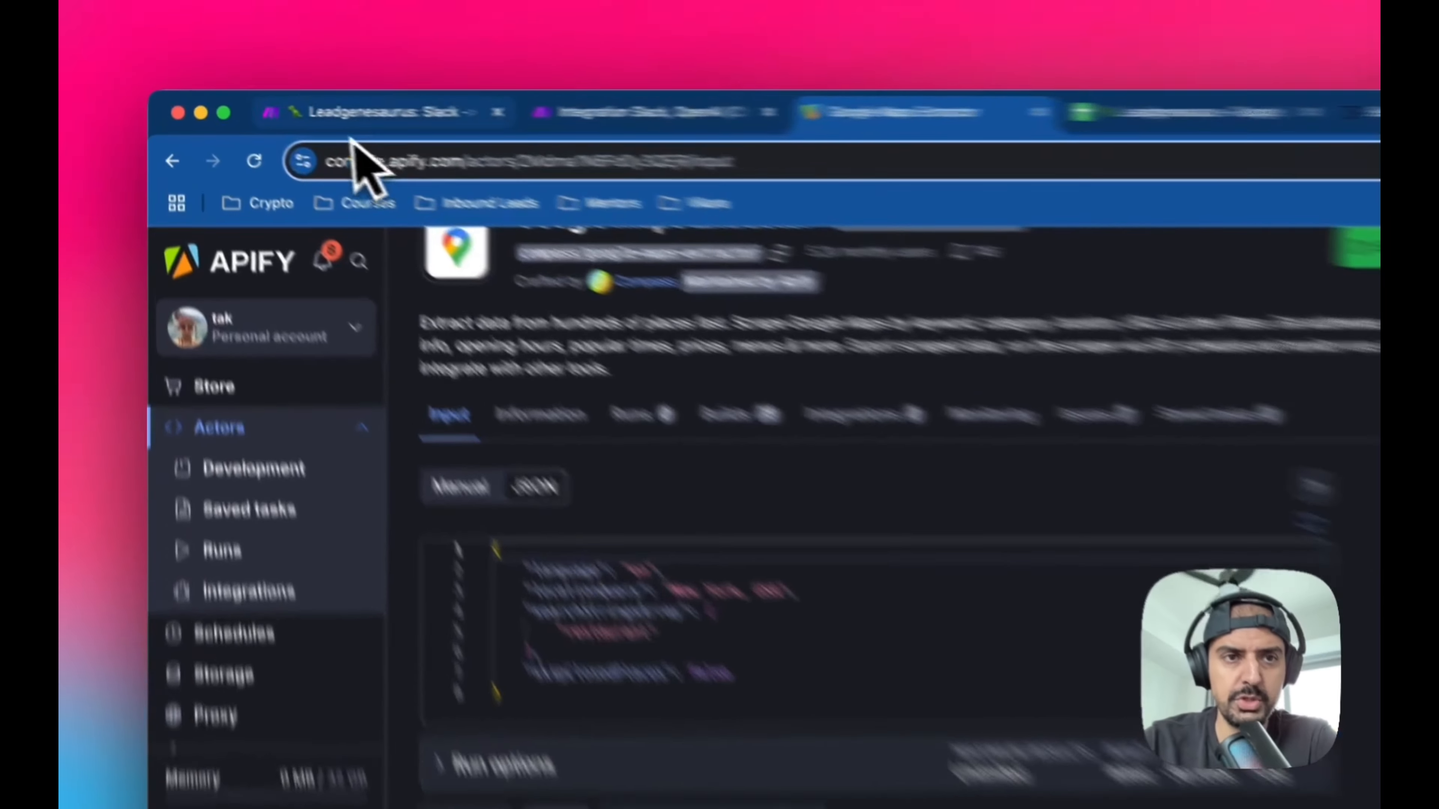
# - Switch to the original Leadgenesaurus scenario in Make and examine the Input JSON of the Scrape Google Maps module
pyautogui.click(318, 105)
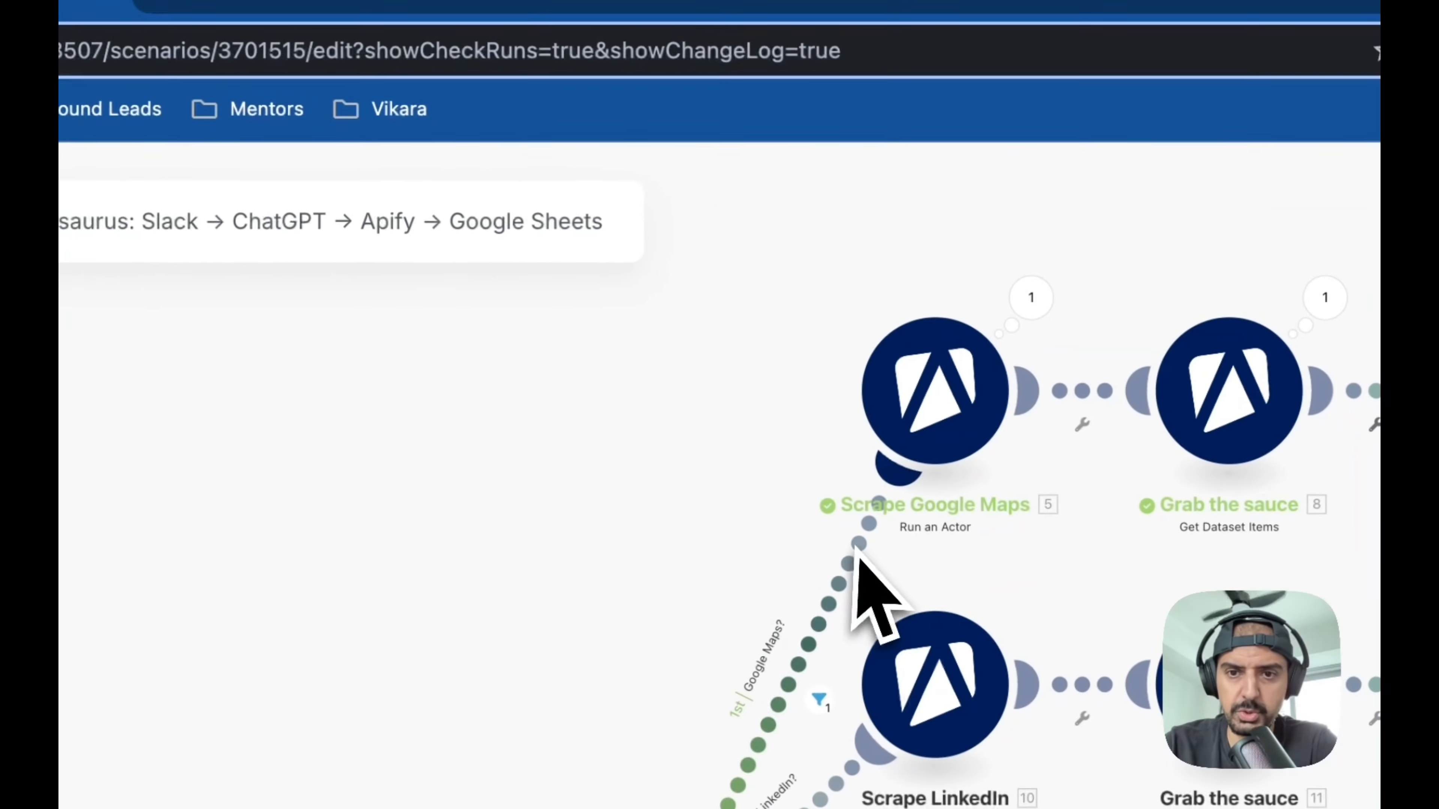
pyautogui.click(926, 404)
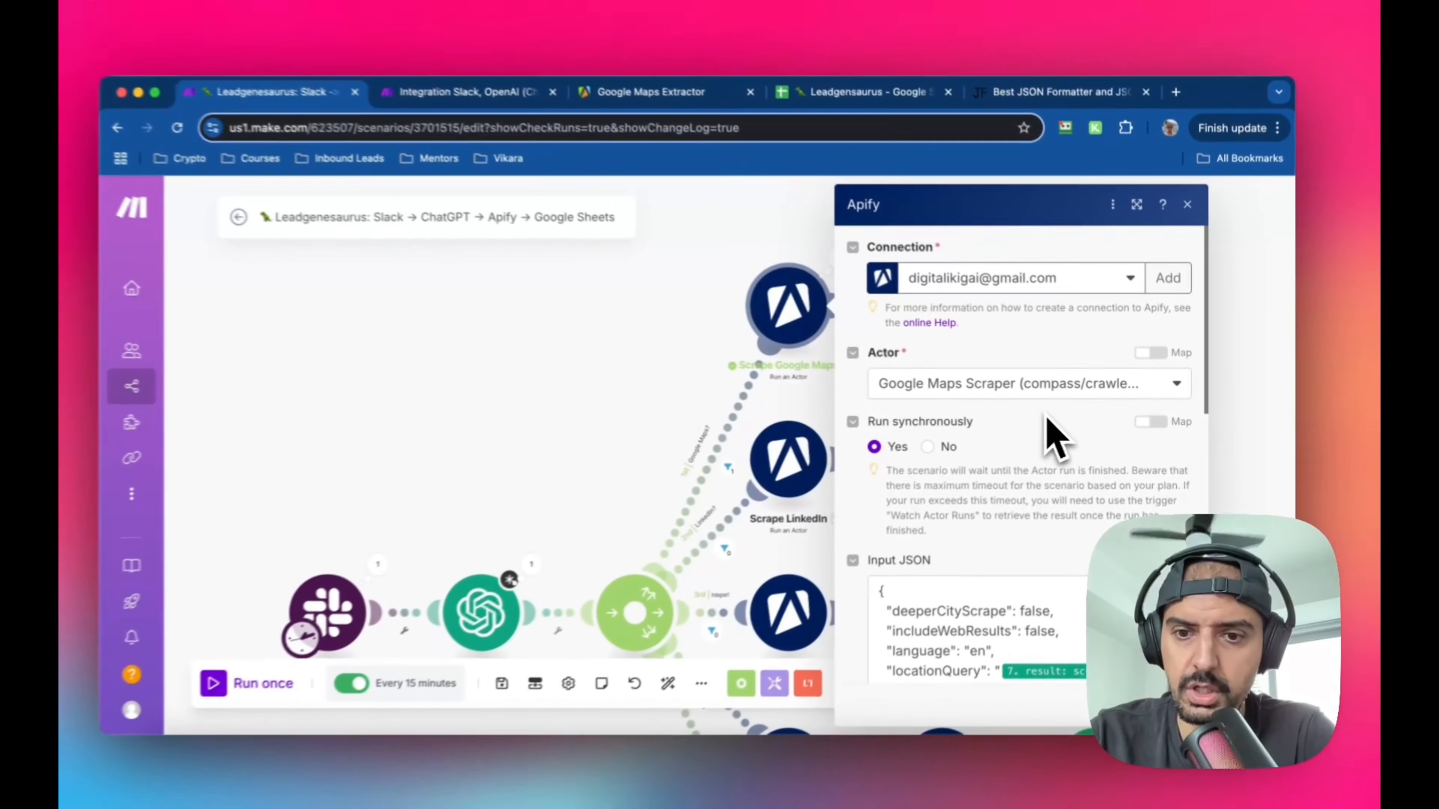
pyautogui.scroll(-10, 1054, 436)
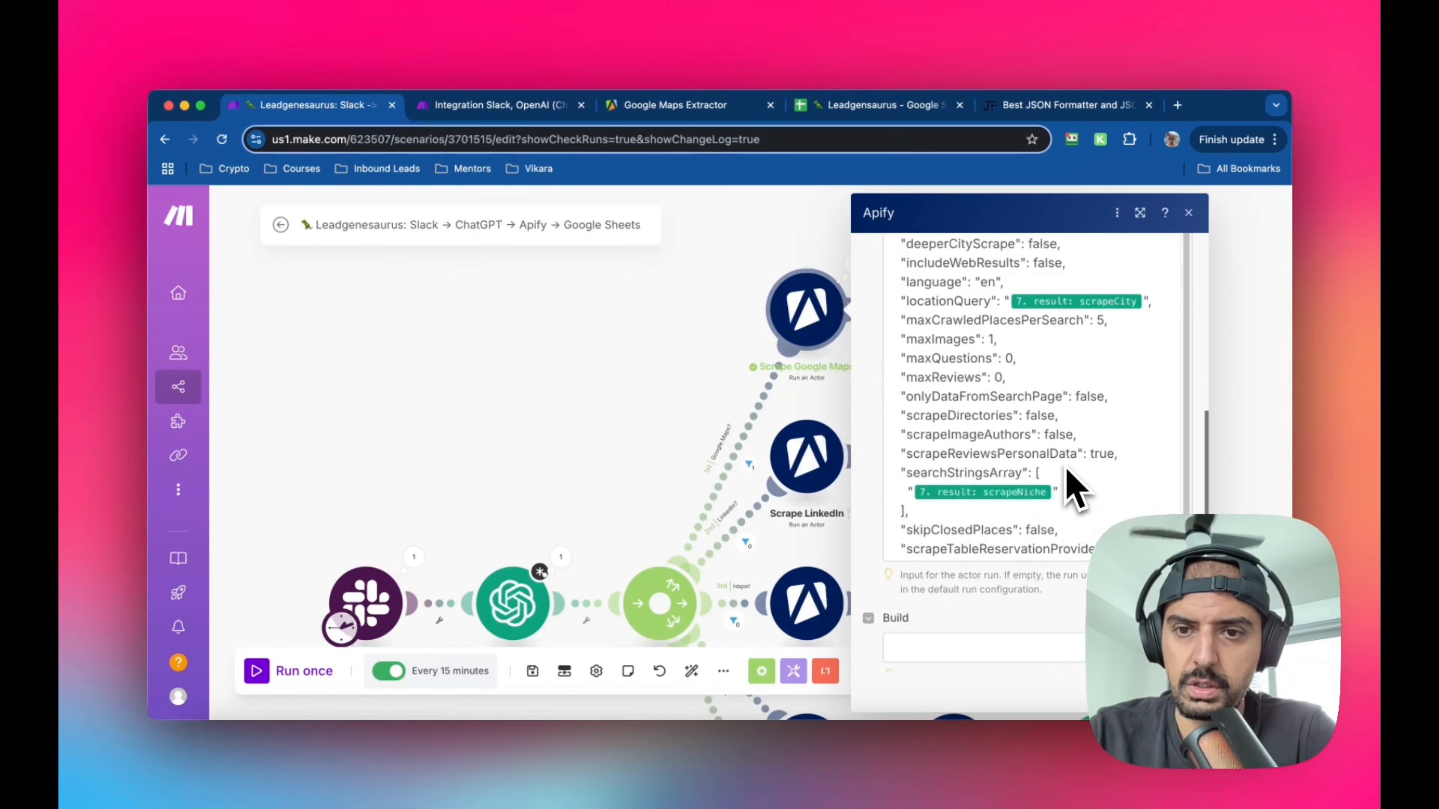
pyautogui.scroll(5, 1048, 464)
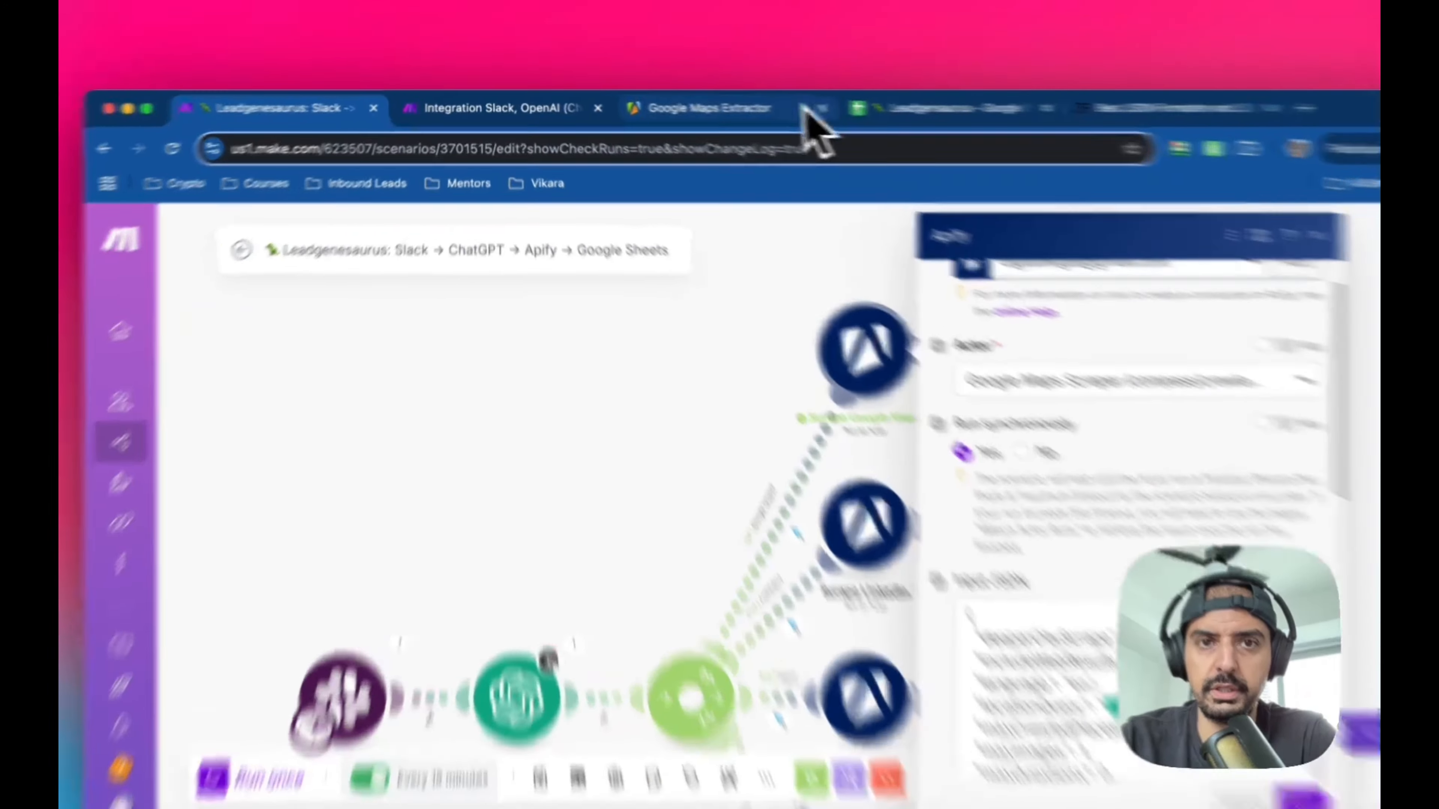
# - Return to the Apify console and open Google Maps Scraper from the recent and bookmarked actors
pyautogui.click(692, 106)
pyautogui.click(453, 128)
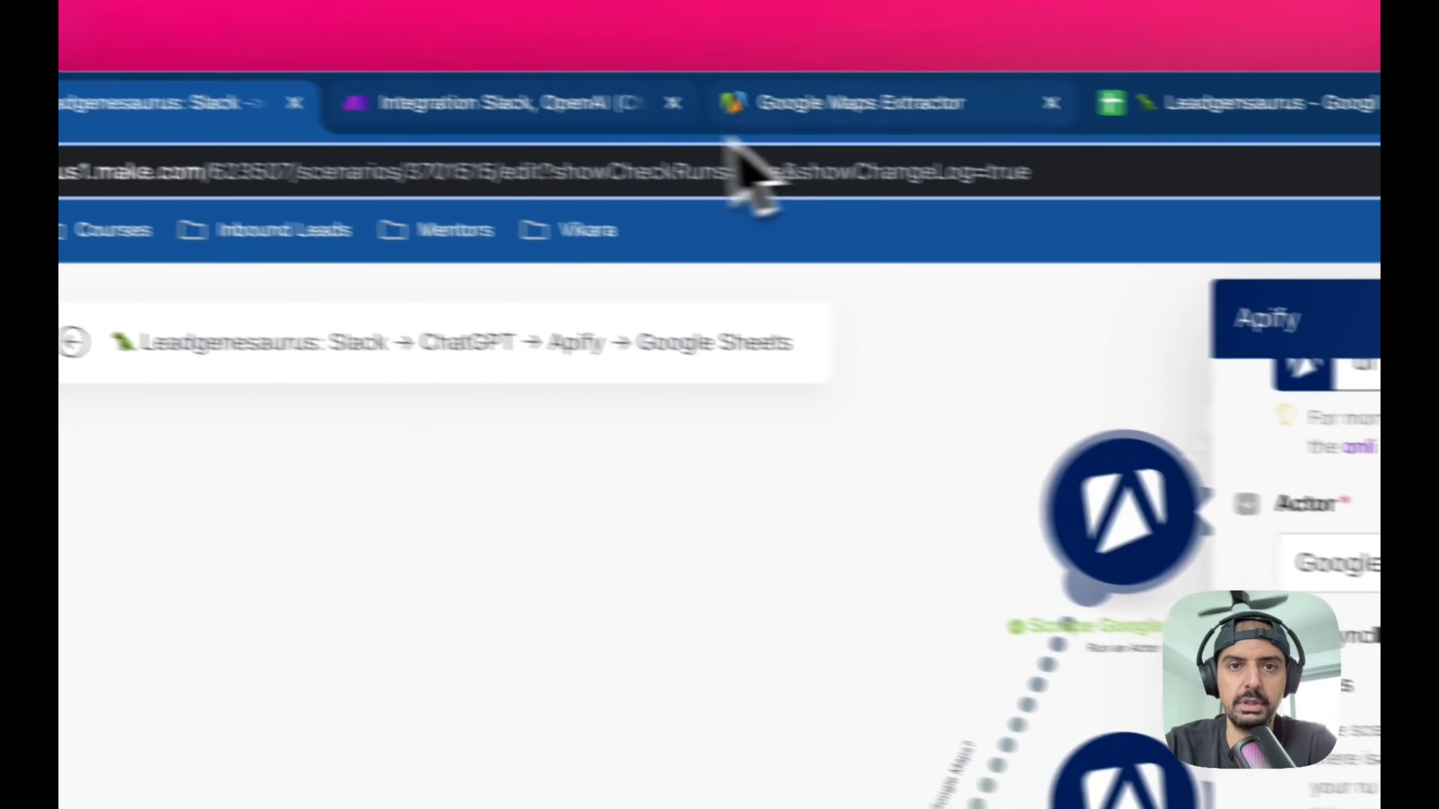
pyautogui.click(748, 117)
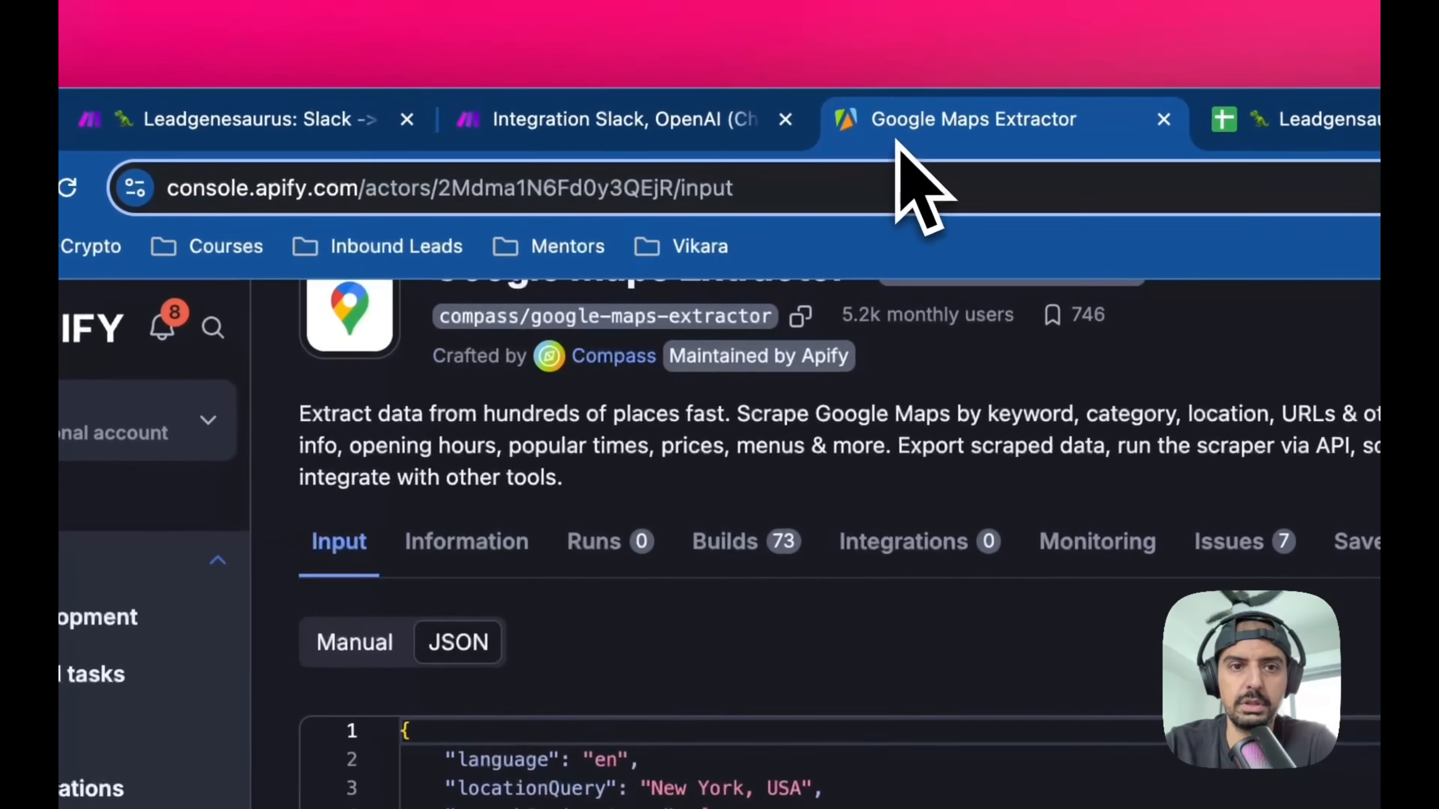
pyautogui.scroll(2, 730, 513)
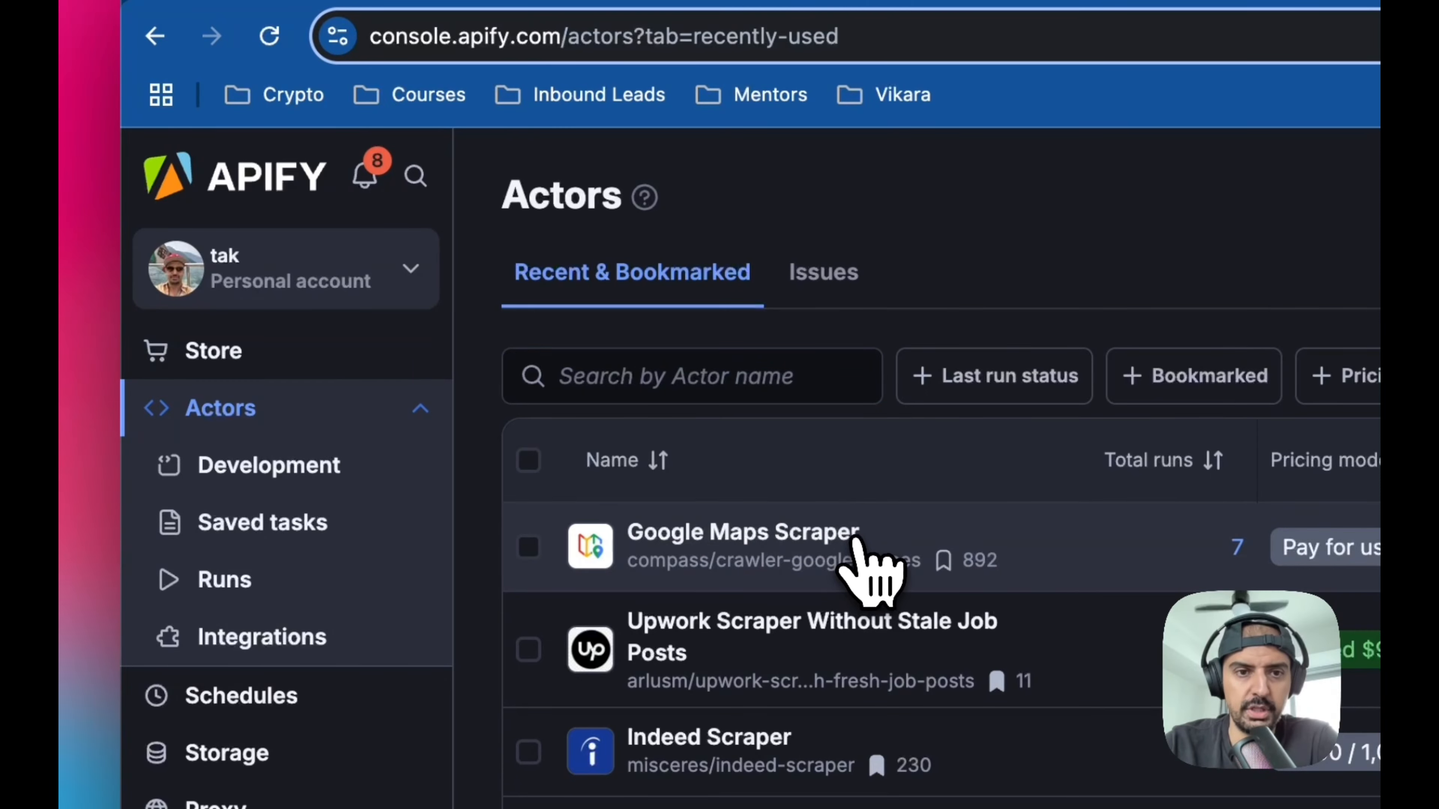
pyautogui.click(852, 539)
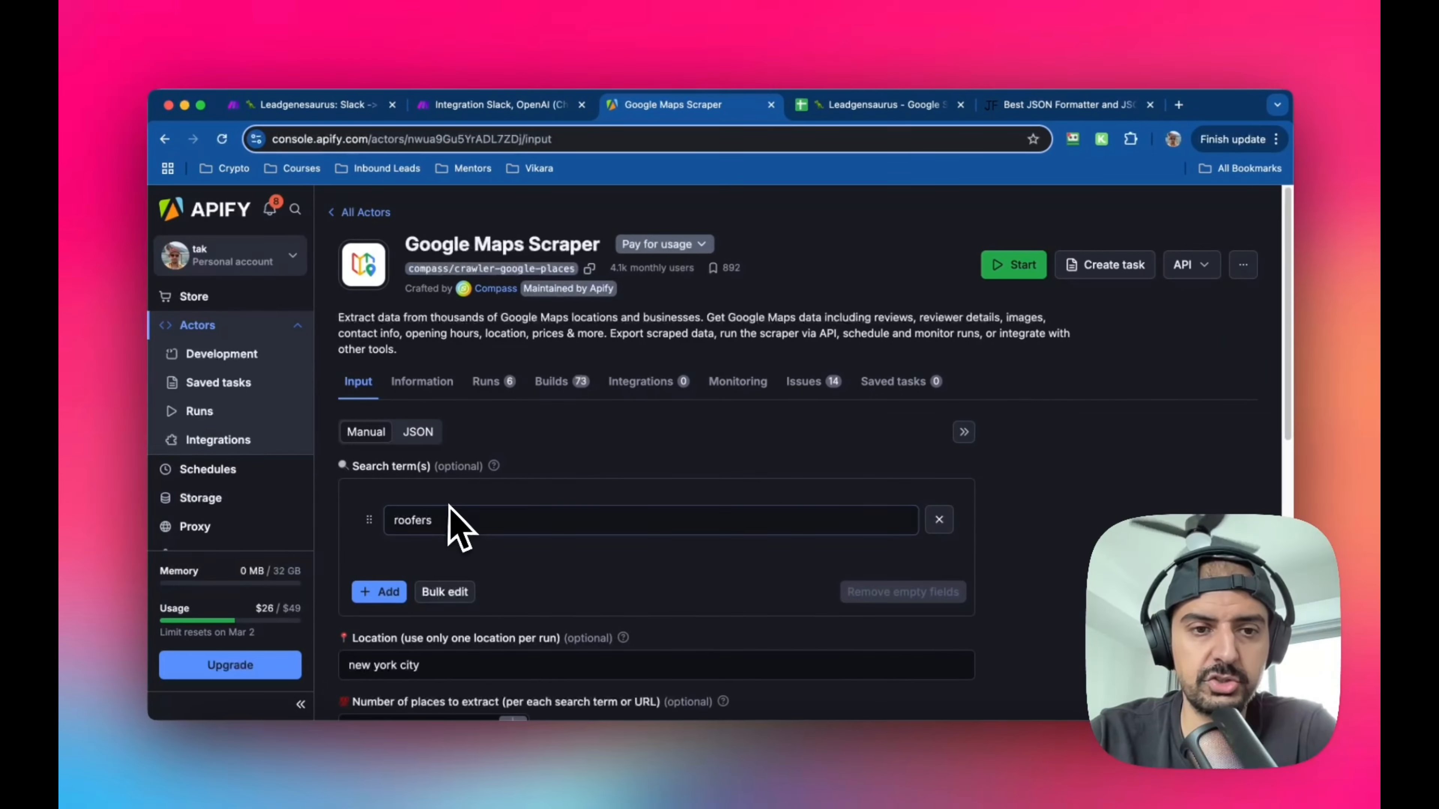
# - Review the search term, location, number of places and language fields in the Google Maps Scraper manual input form
pyautogui.scroll(-3, 610, 537)
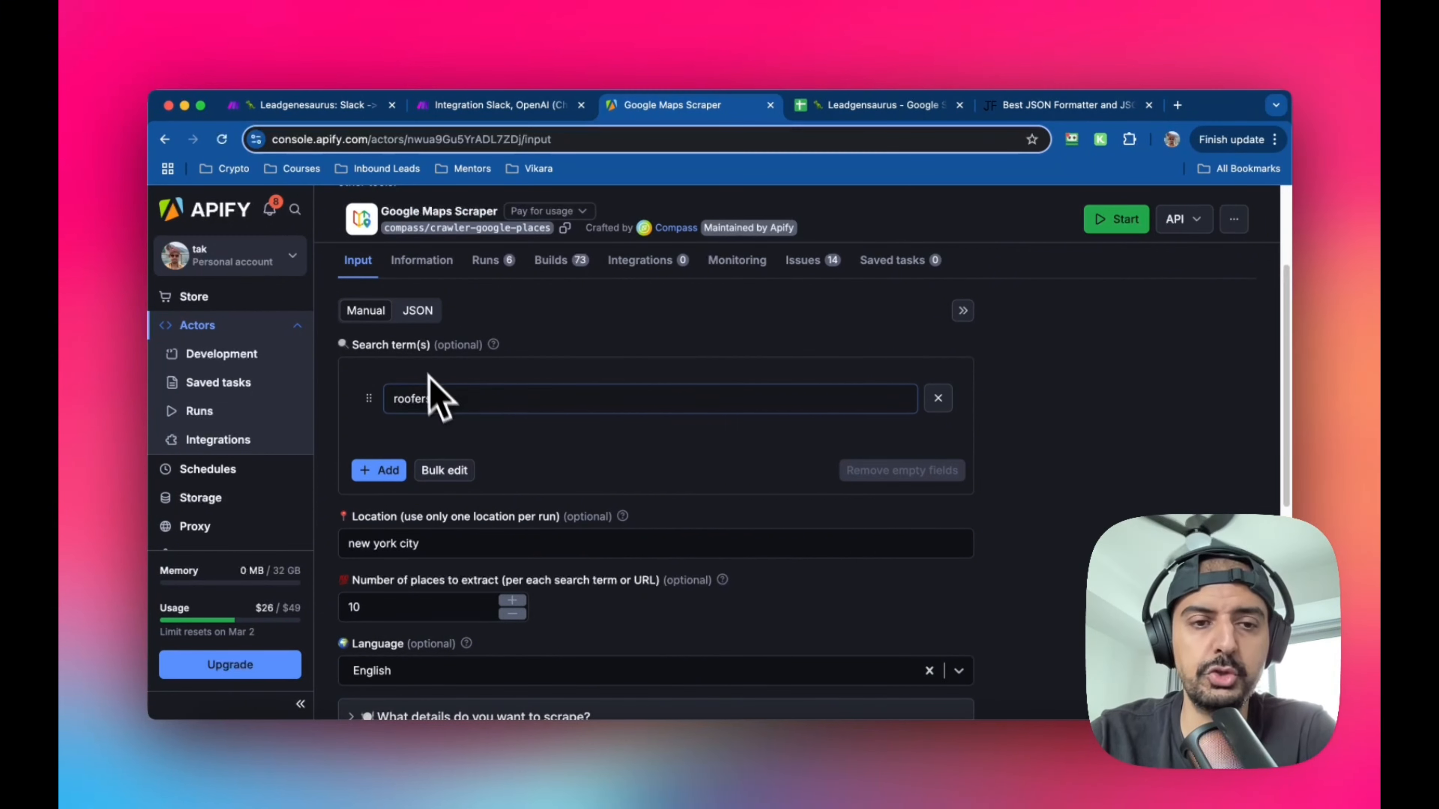
pyautogui.scroll(-2, 482, 431)
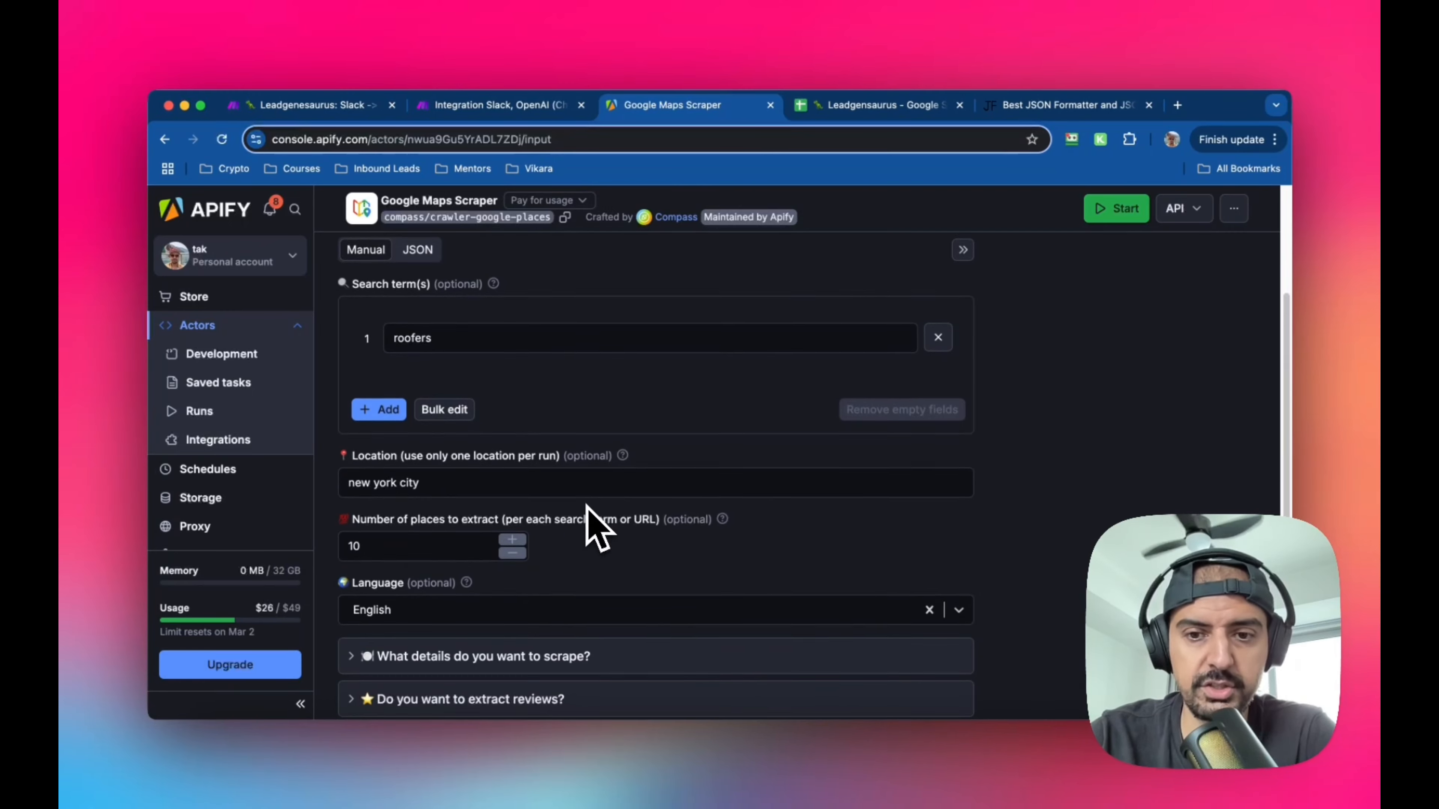
pyautogui.scroll(-3, 595, 513)
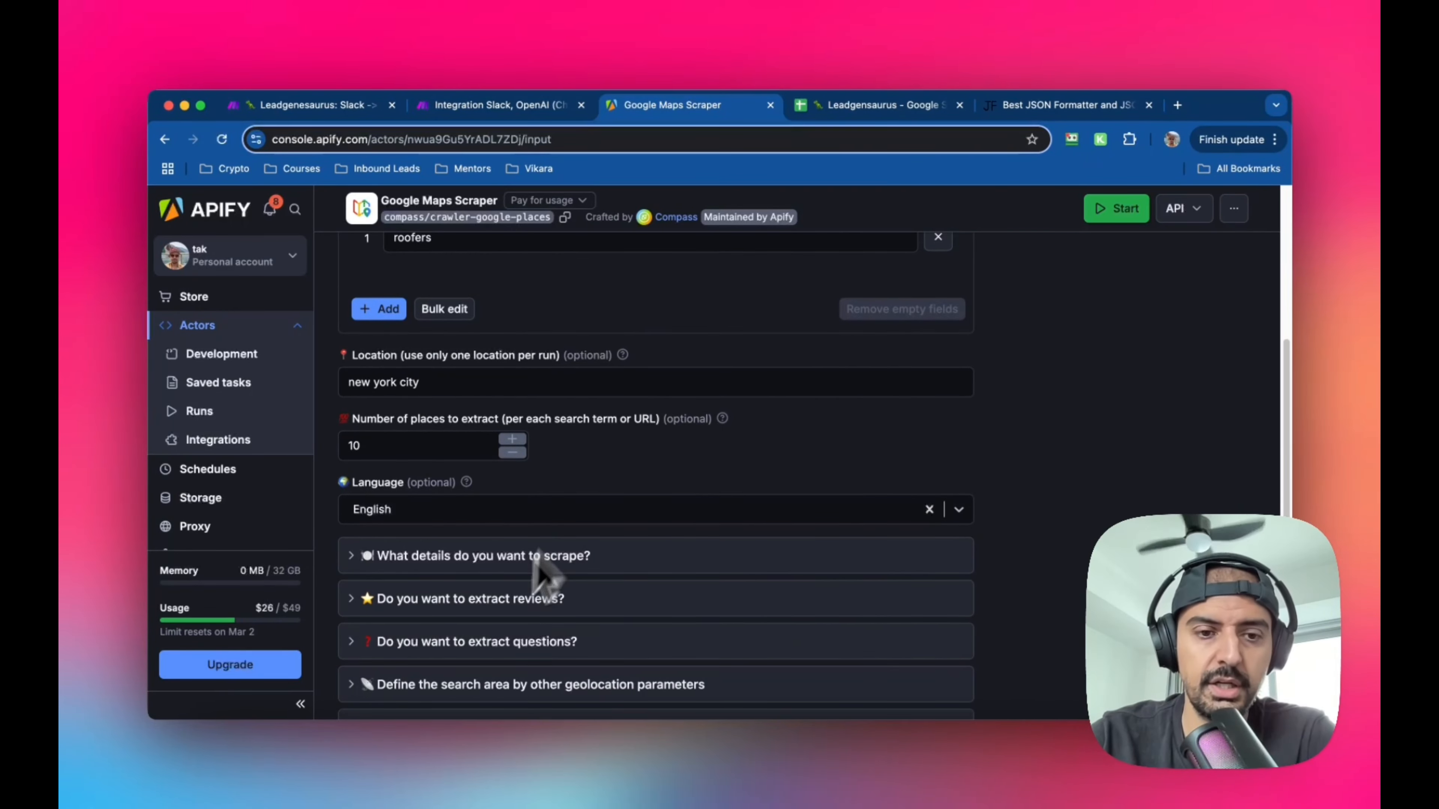
pyautogui.scroll(5, 552, 482)
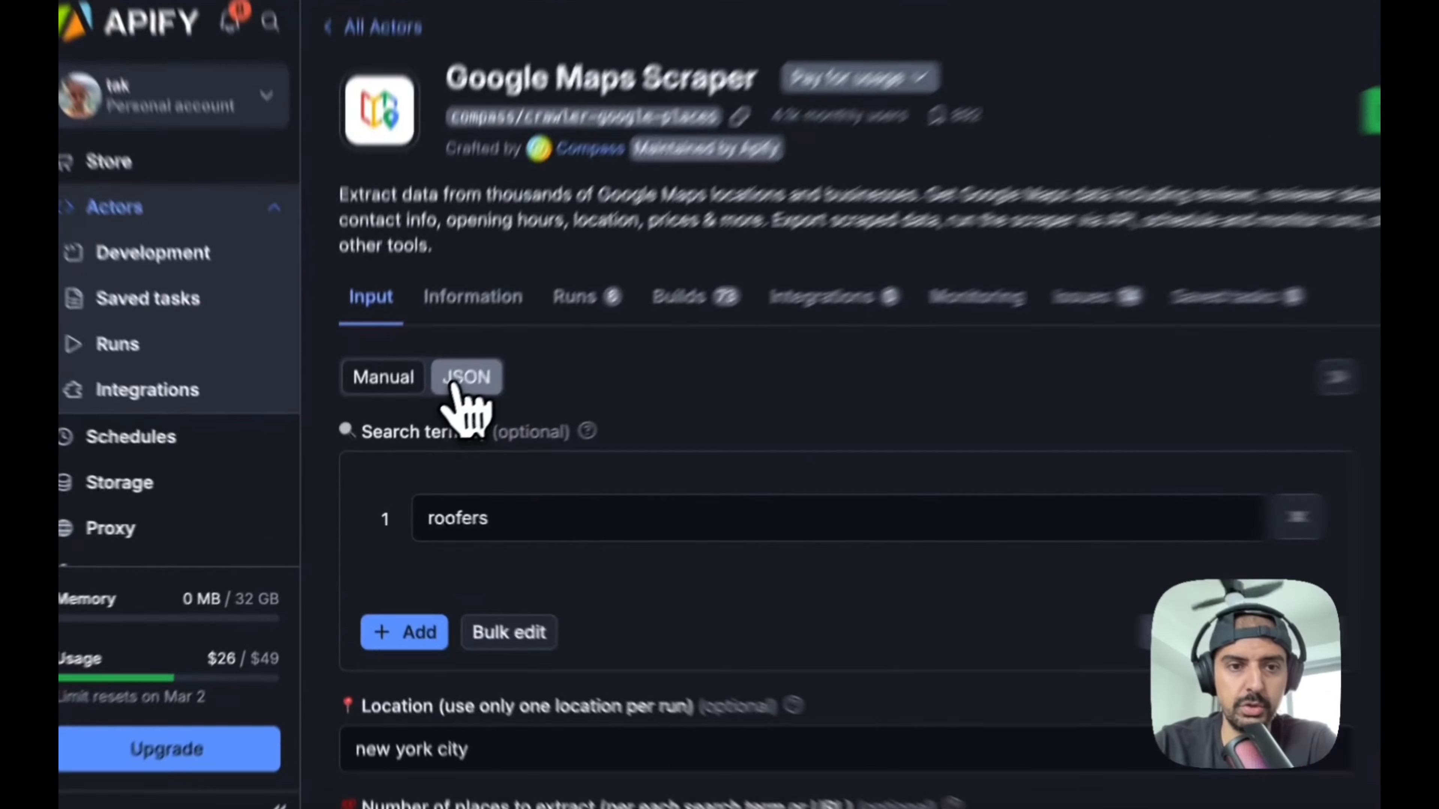
# - Show the Google Maps Scraper input as JSON and copy the entire code block
pyautogui.click(417, 431)
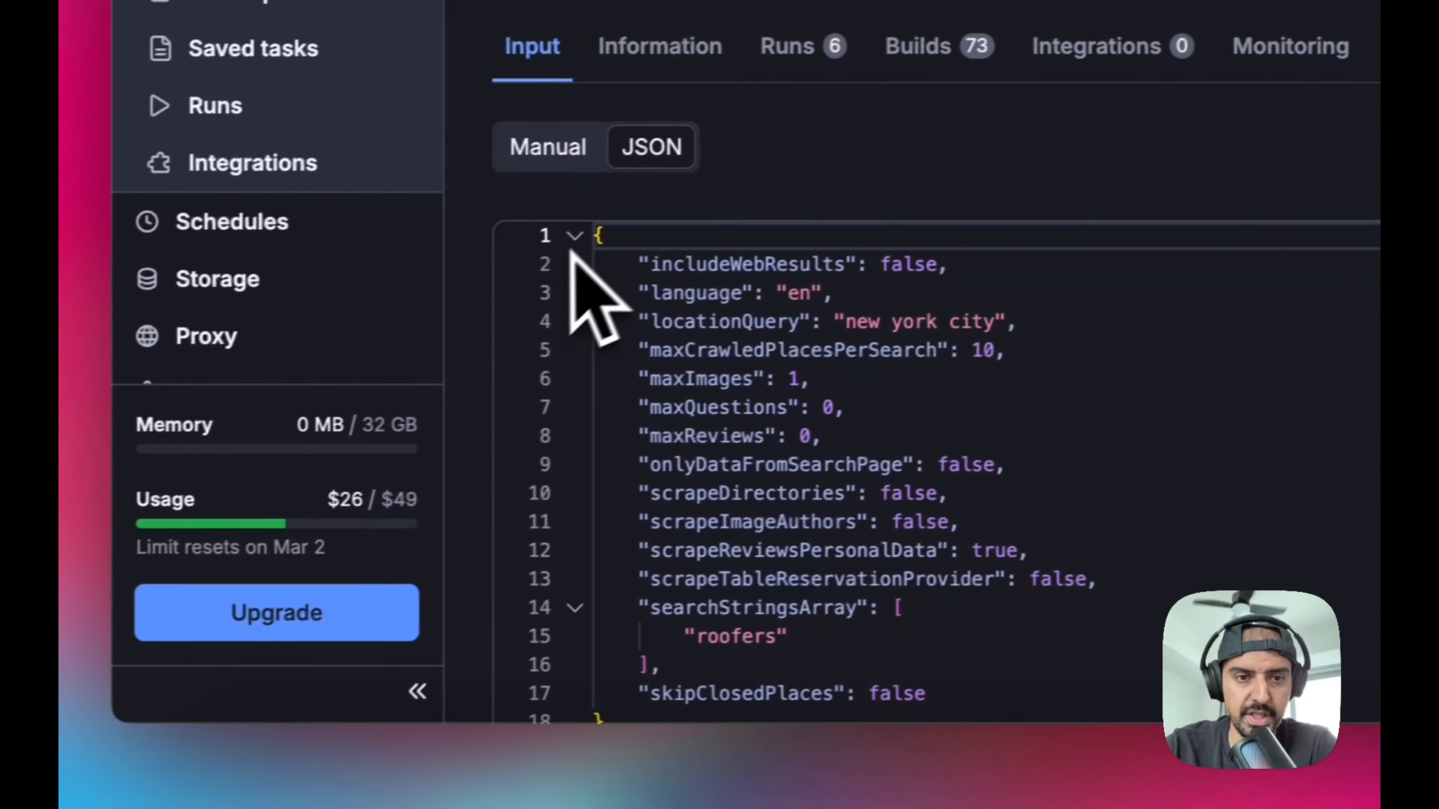
pyautogui.moveTo(595, 234); pyautogui.dragTo(764, 746)
pyautogui.press('super+c')
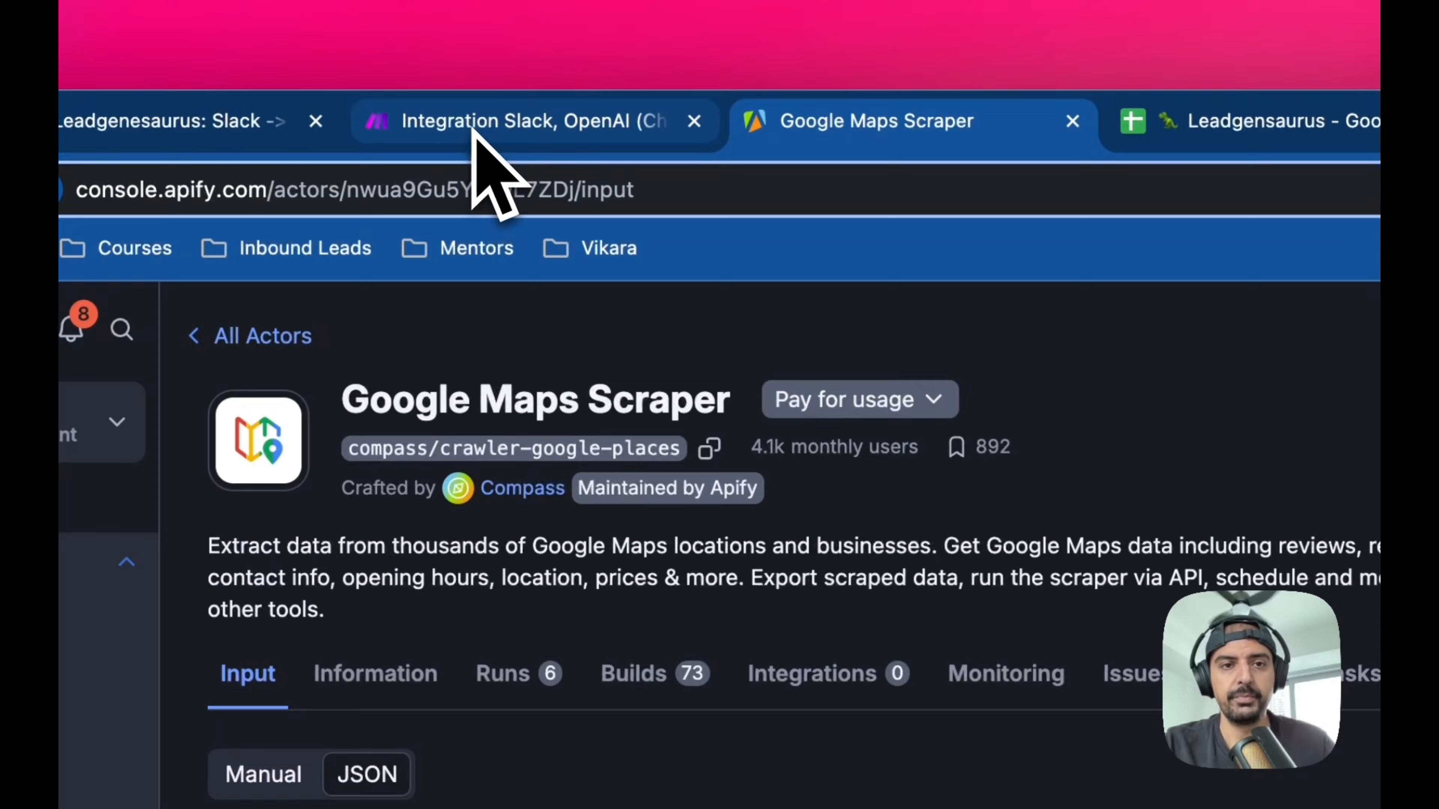
# - Switch to the new Make scenario and paste the copied JSON into the Input JSON of the Apify Run an Actor module
pyautogui.click(472, 129)
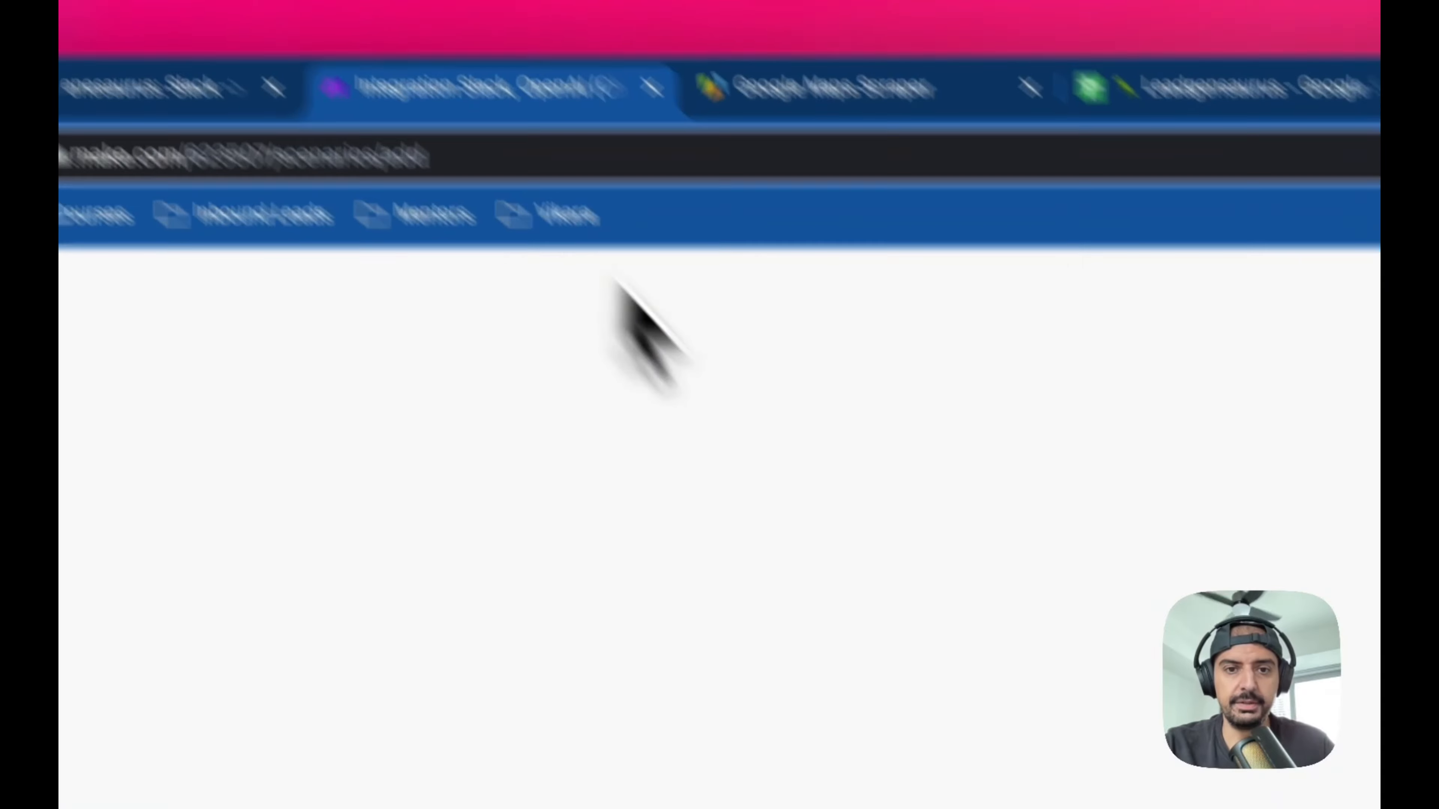
pyautogui.scroll(-2, 816, 513)
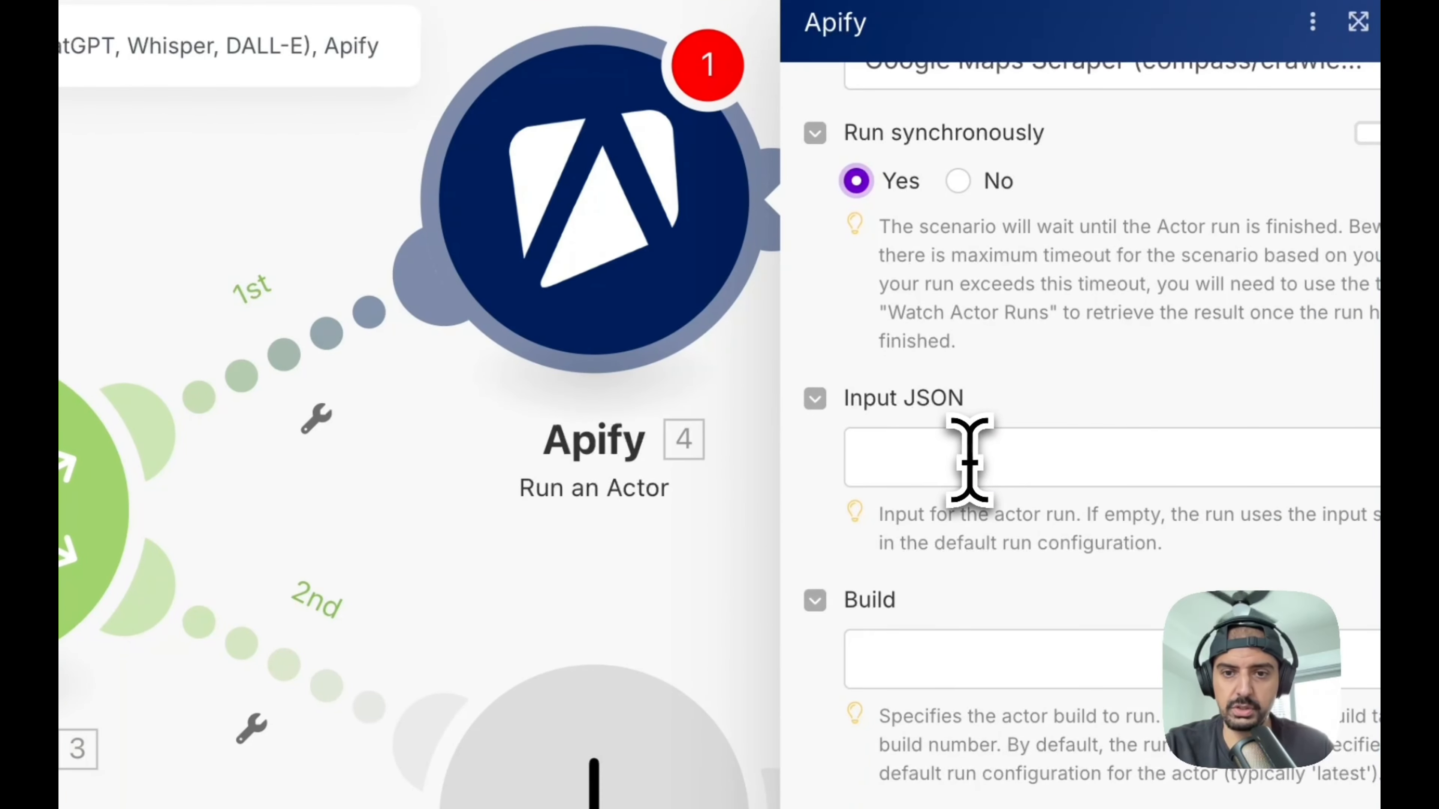
pyautogui.click(963, 459)
pyautogui.hotkey('ctrl', 'v')
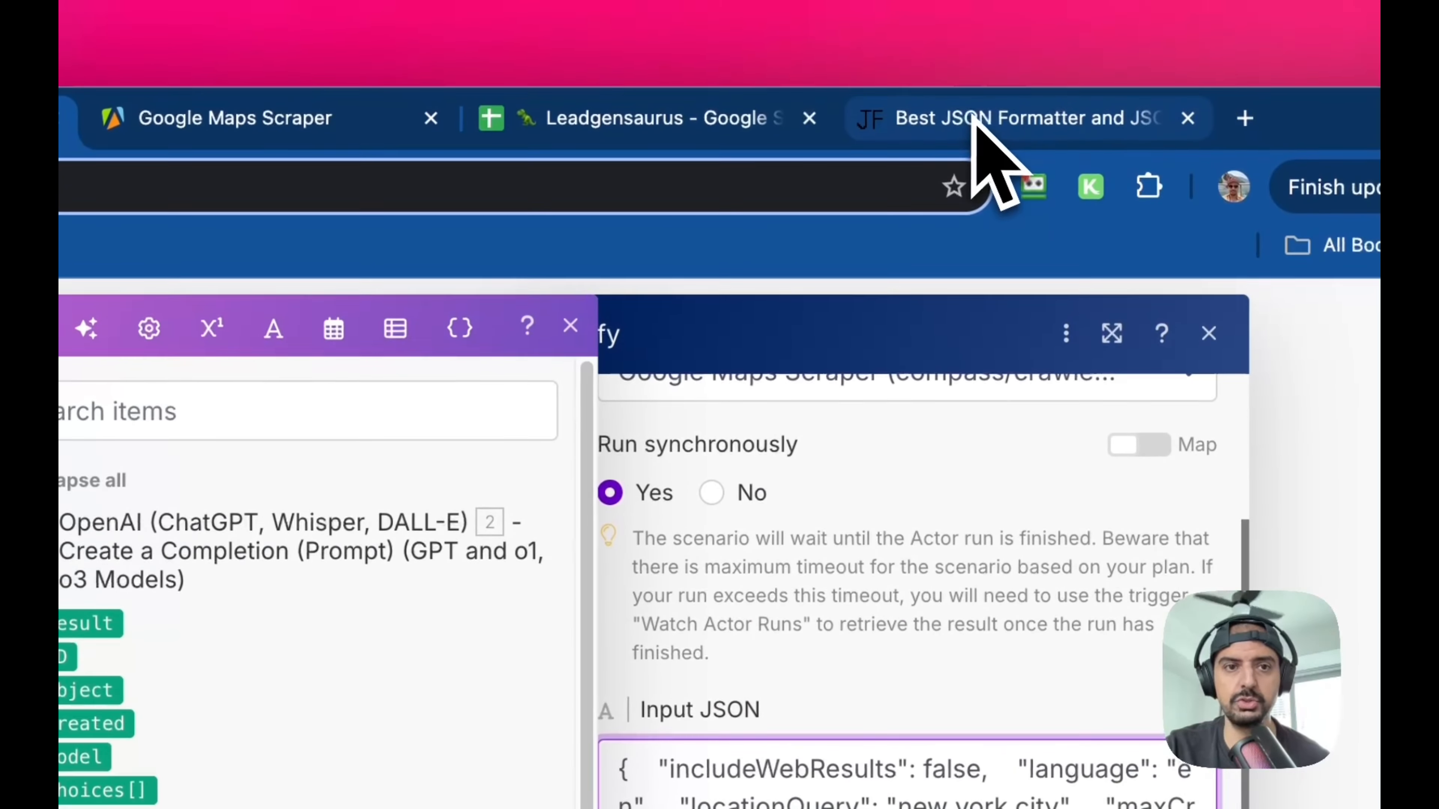
# - Switch to JSON Formatter, replace the existing input with the copied scraper JSON, beautify it with 2 Tab Space and select the formatted output
pyautogui.click(980, 131)
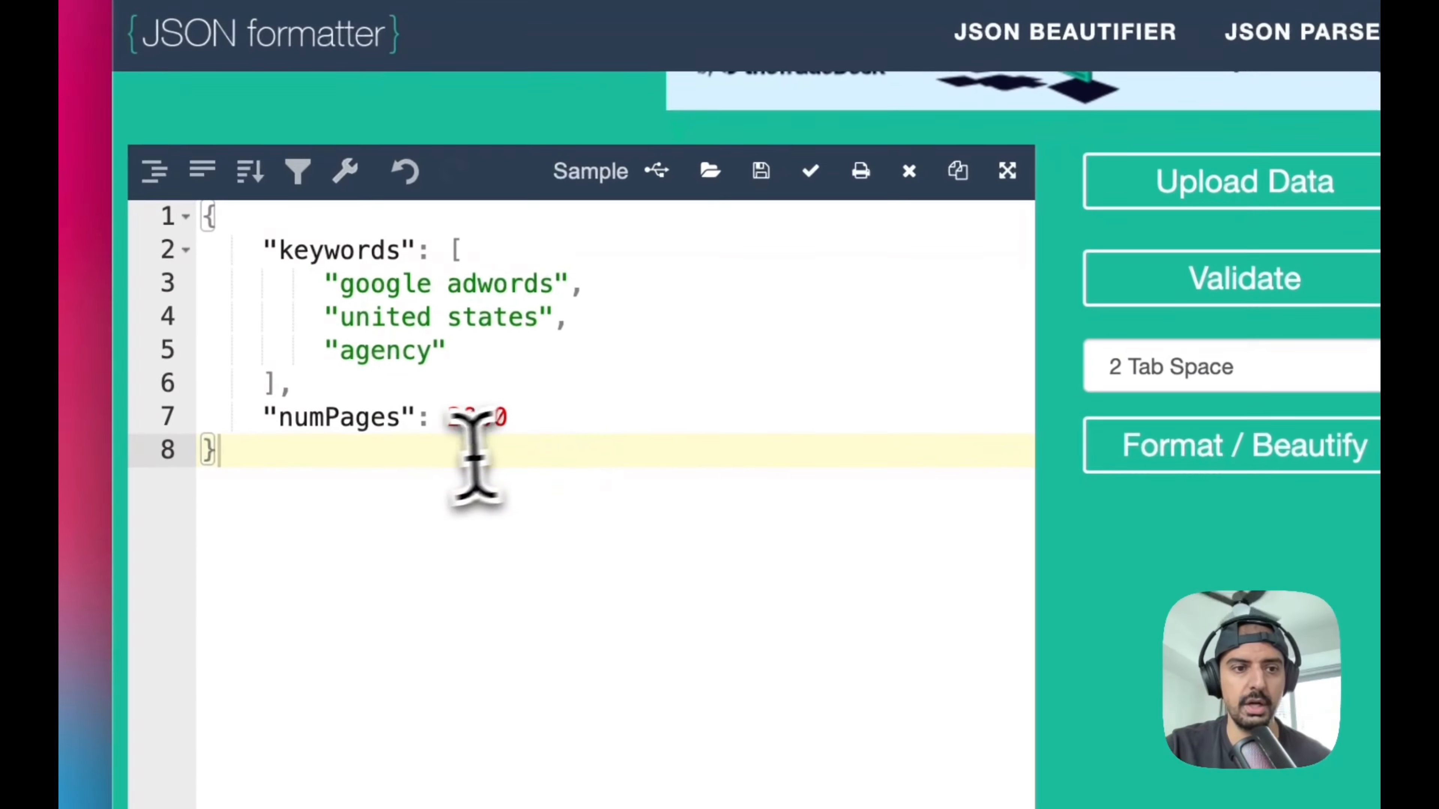
pyautogui.moveTo(476, 461); pyautogui.dragTo(351, 420)
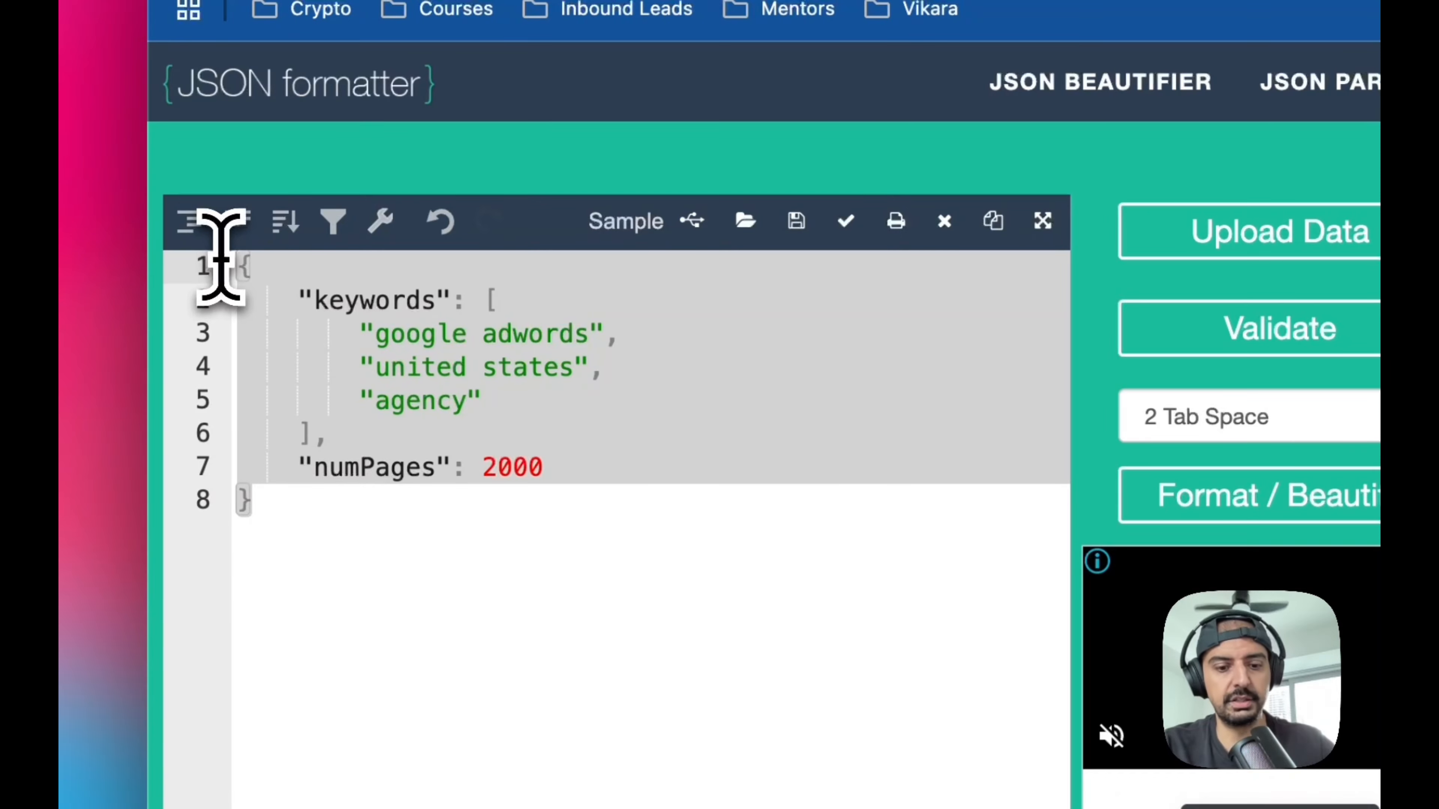
pyautogui.press('super+v')
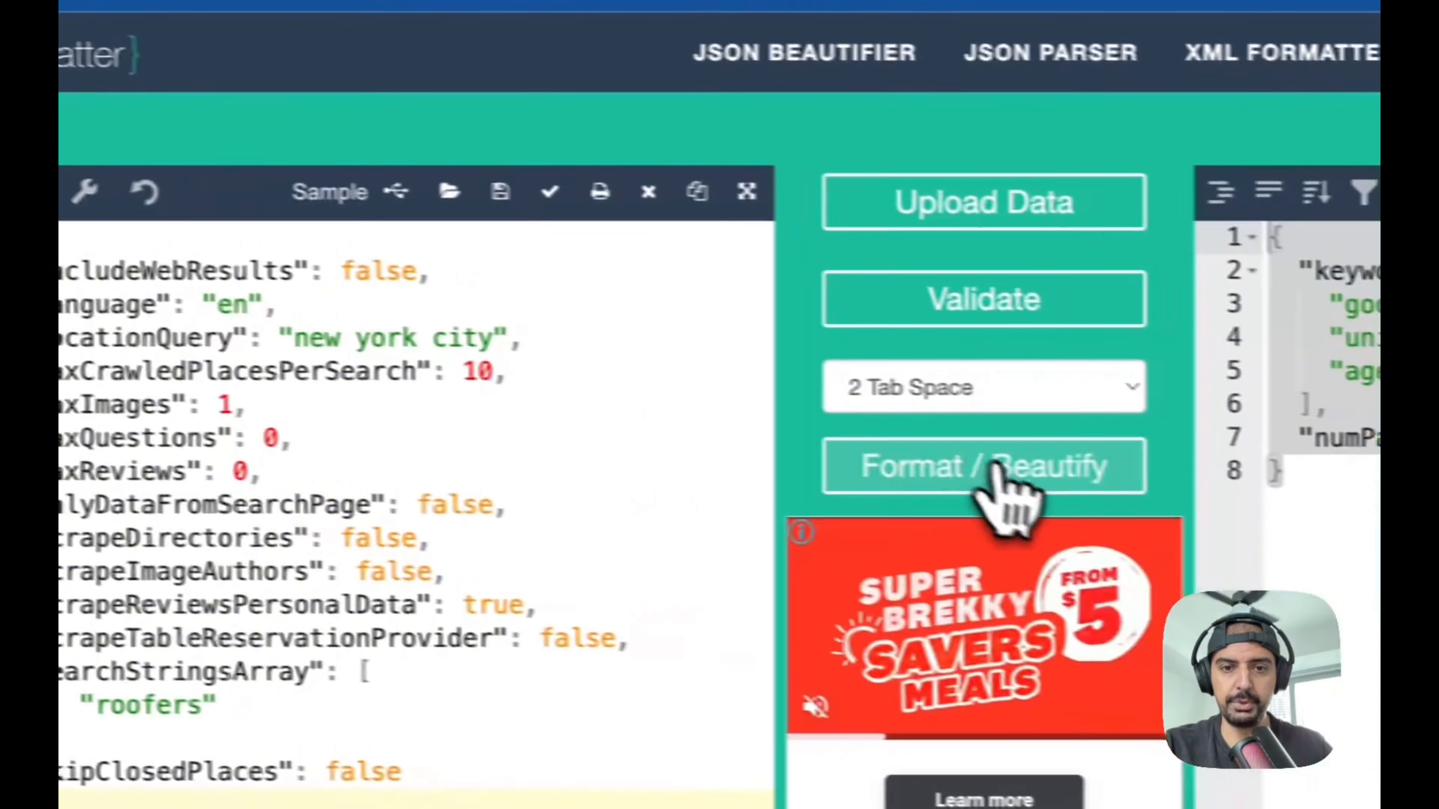
pyautogui.click(1263, 496)
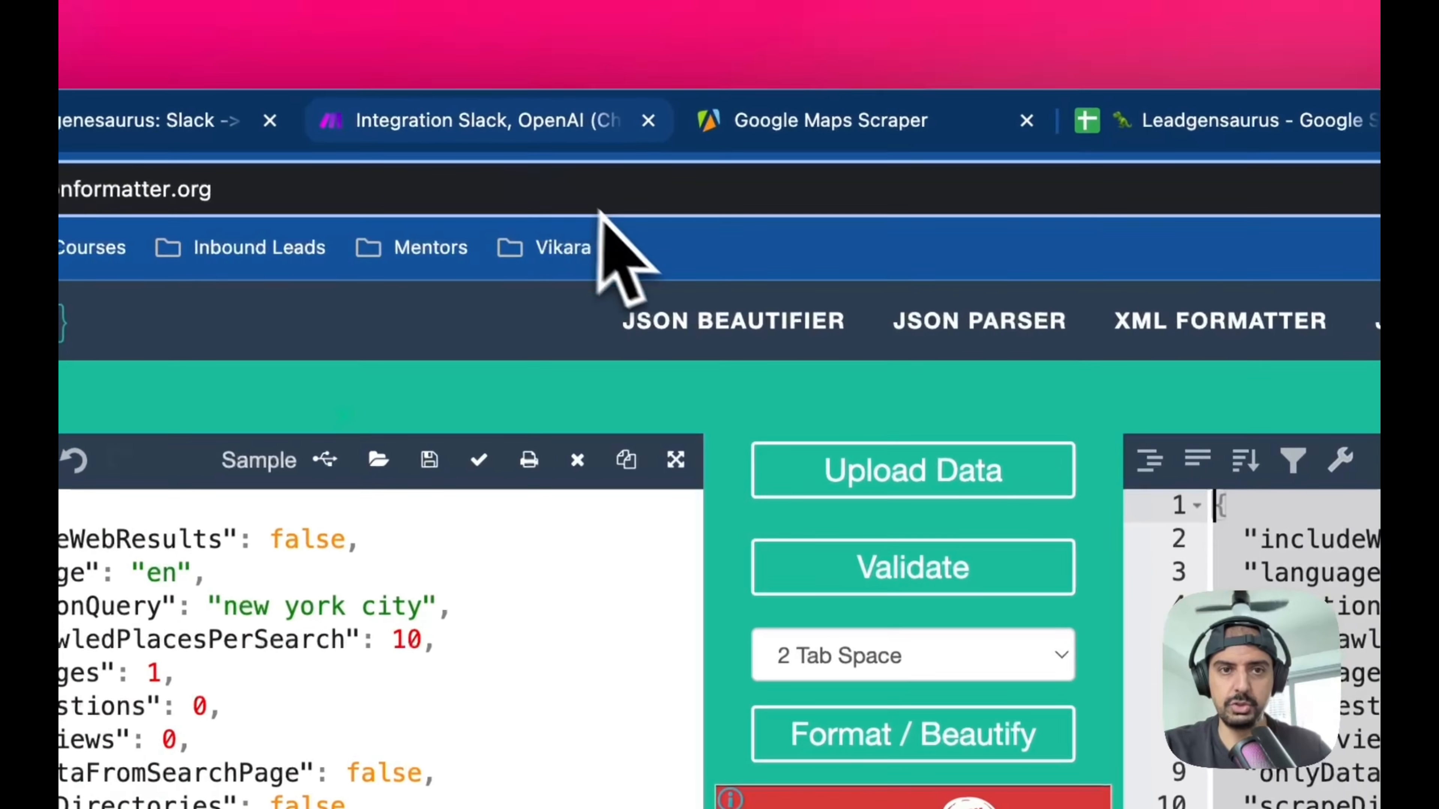
# - Switch to the new Make scenario and replace the Apify module's Input JSON with the formatted scraper JSON
pyautogui.click(186, 92)
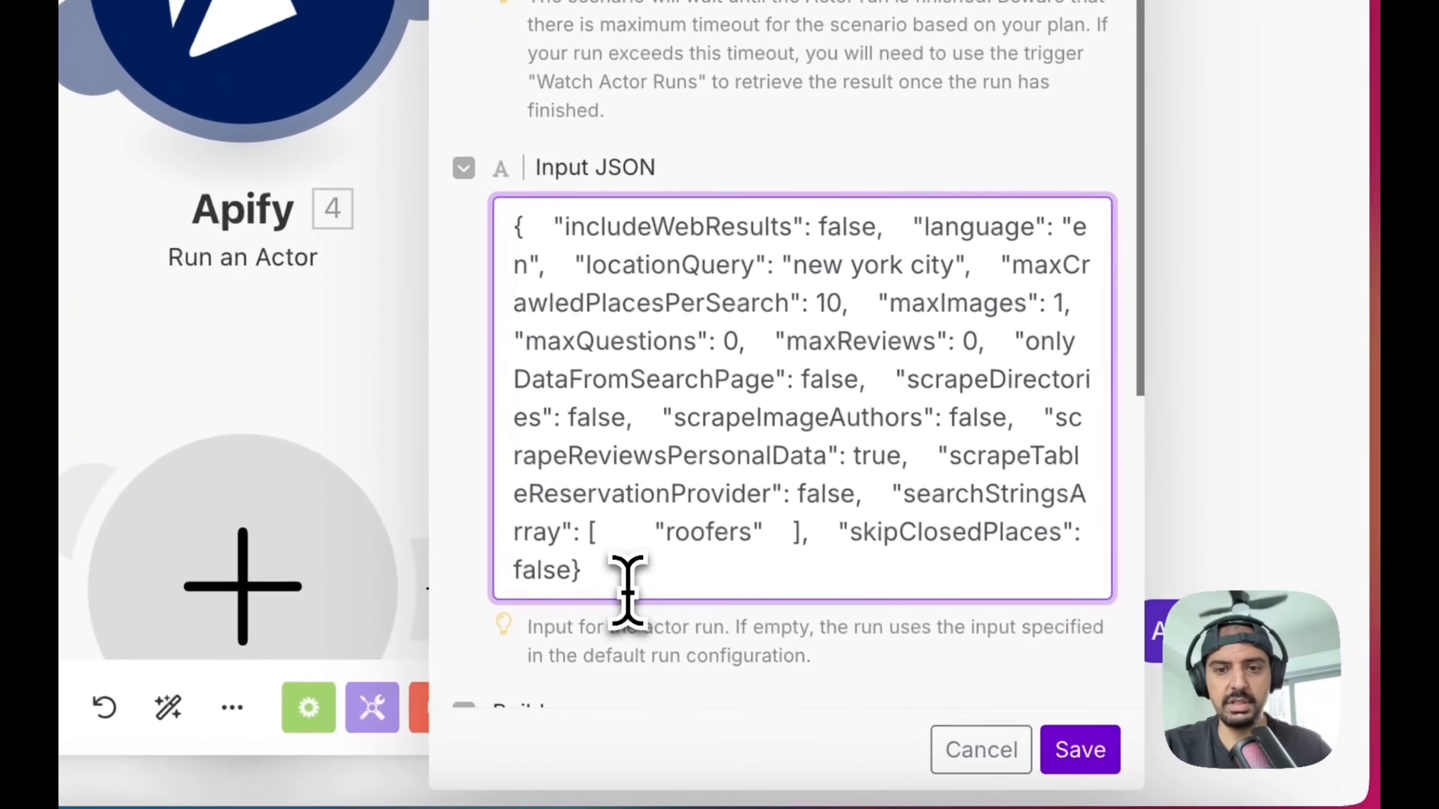
pyautogui.moveTo(628, 589); pyautogui.dragTo(511, 265)
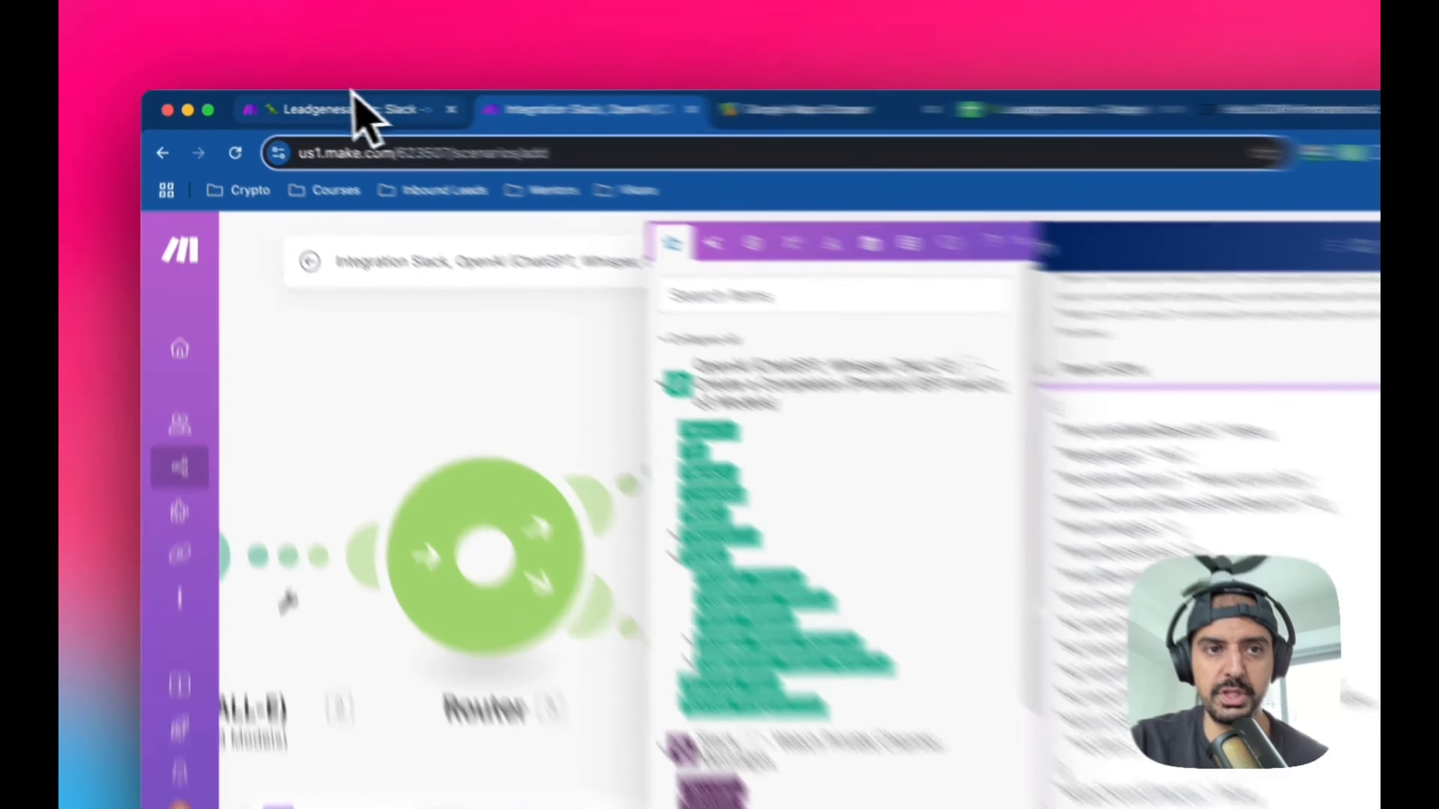
# - Switch to the Leadgenesaurus scenario and inspect the Result collection in the ChatGPT module's last run output
pyautogui.click(309, 105)
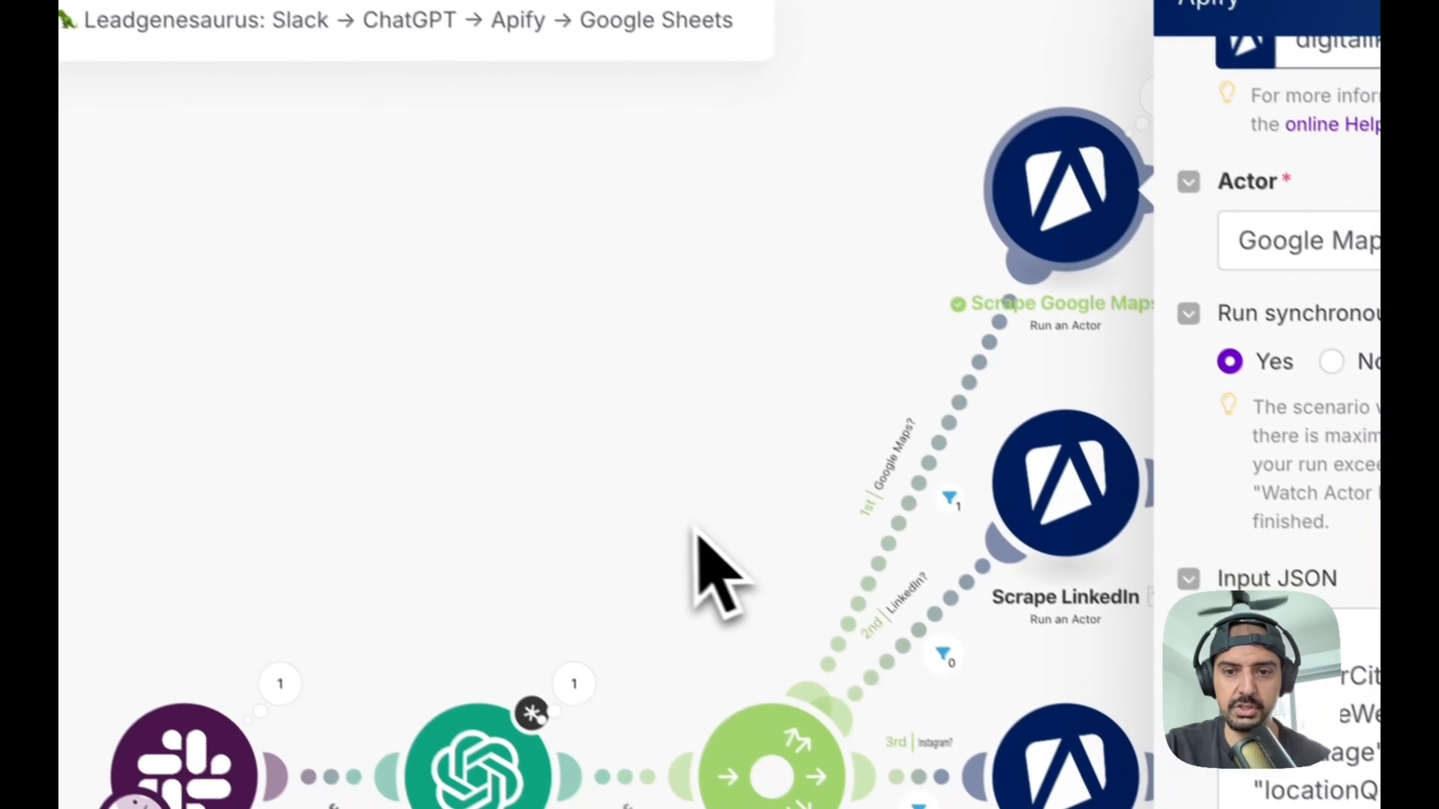
pyautogui.click(852, 675)
pyautogui.click(591, 530)
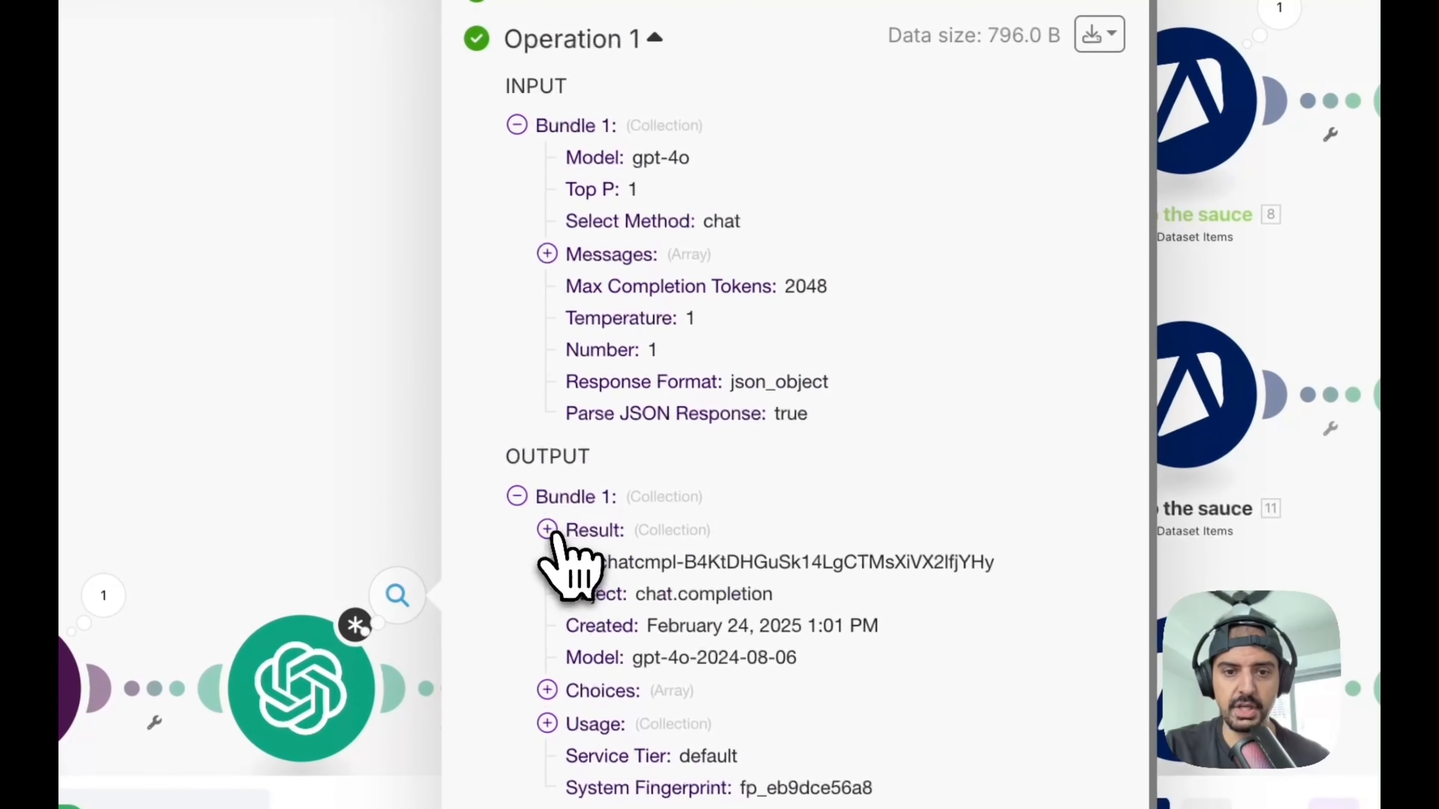
pyautogui.click(771, 436)
pyautogui.scroll(-2, 857, 510)
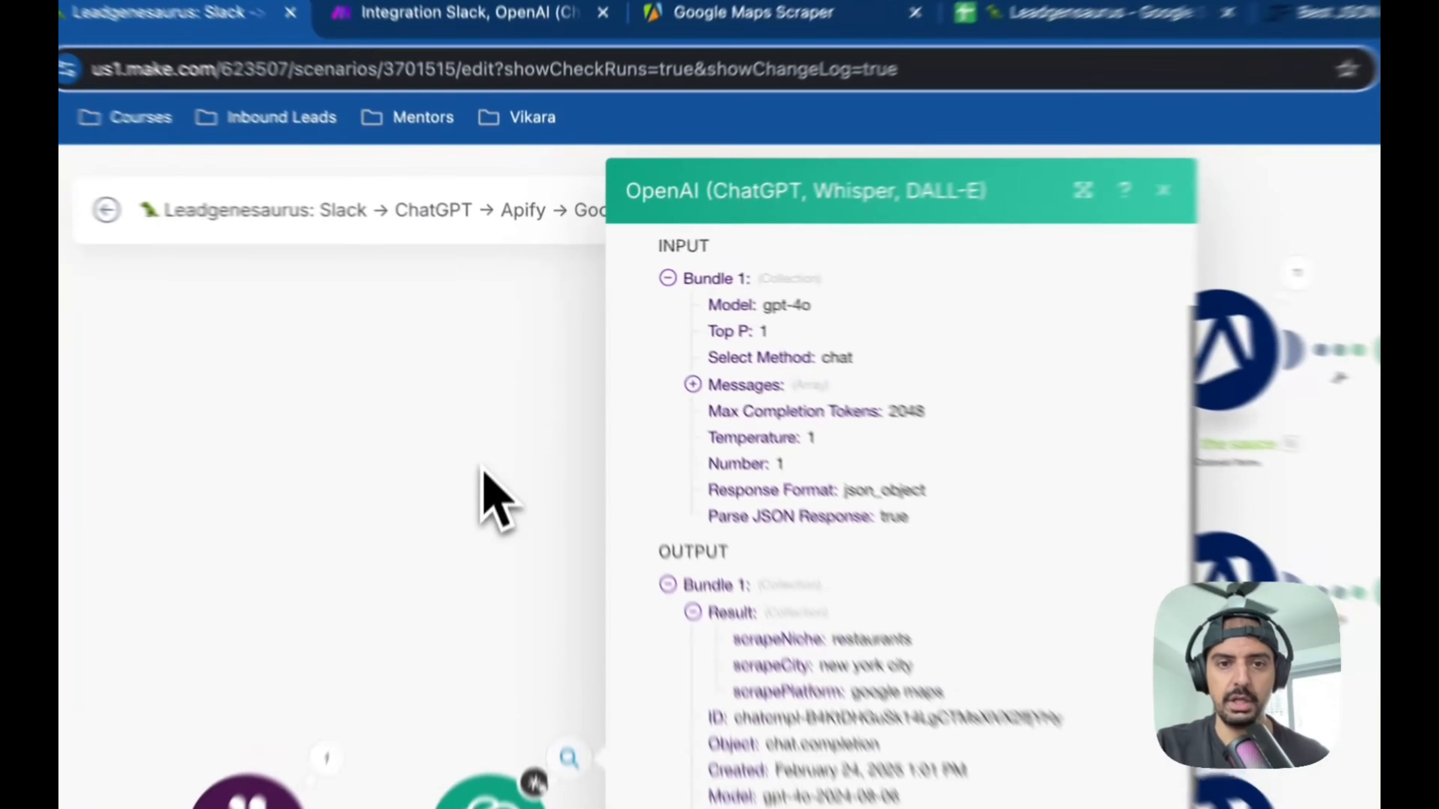
# - Open the Scrape Google Maps module and review its Input JSON, including the mapped scrapeCity and scrapeNiche values
pyautogui.click(512, 384)
pyautogui.click(793, 314)
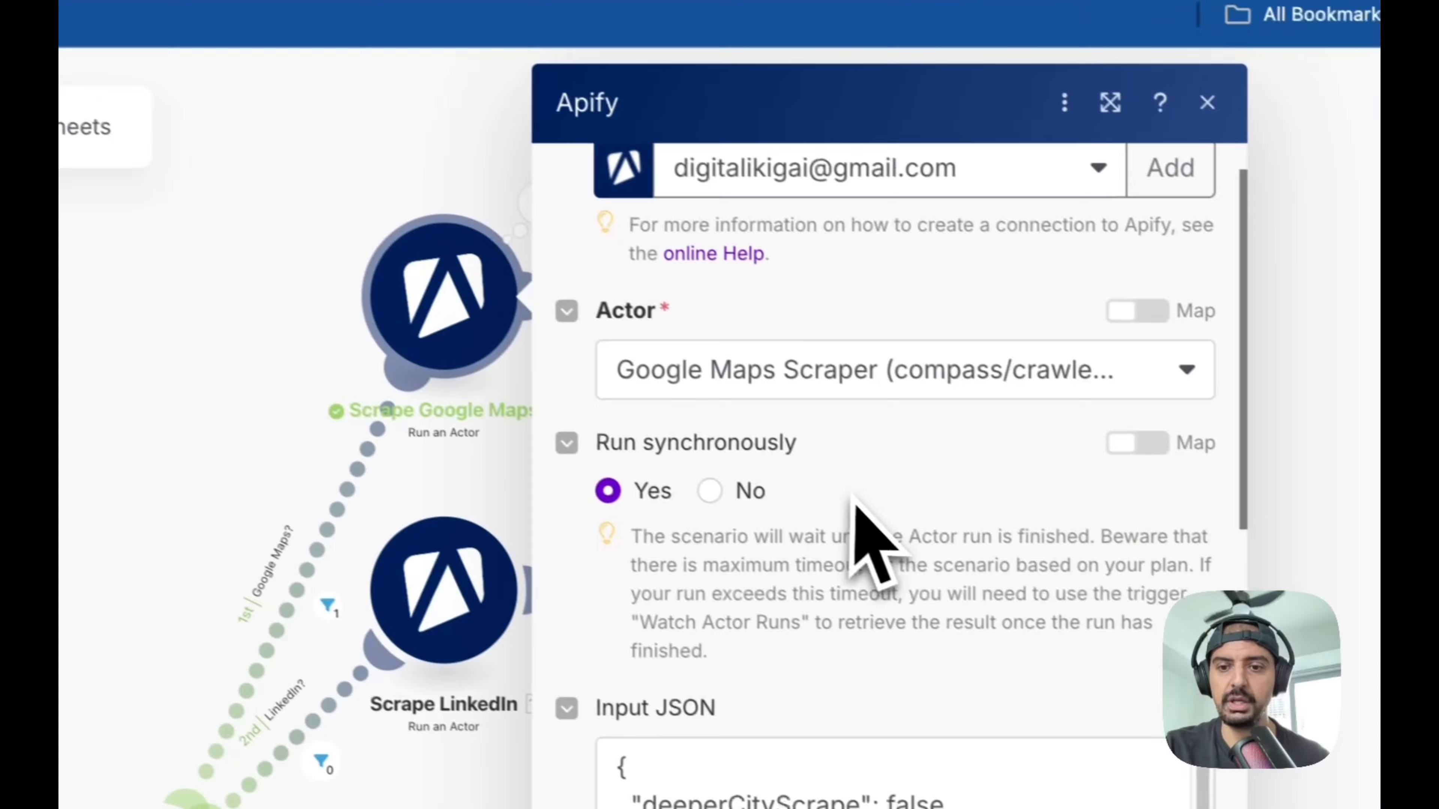
pyautogui.scroll(-5, 873, 538)
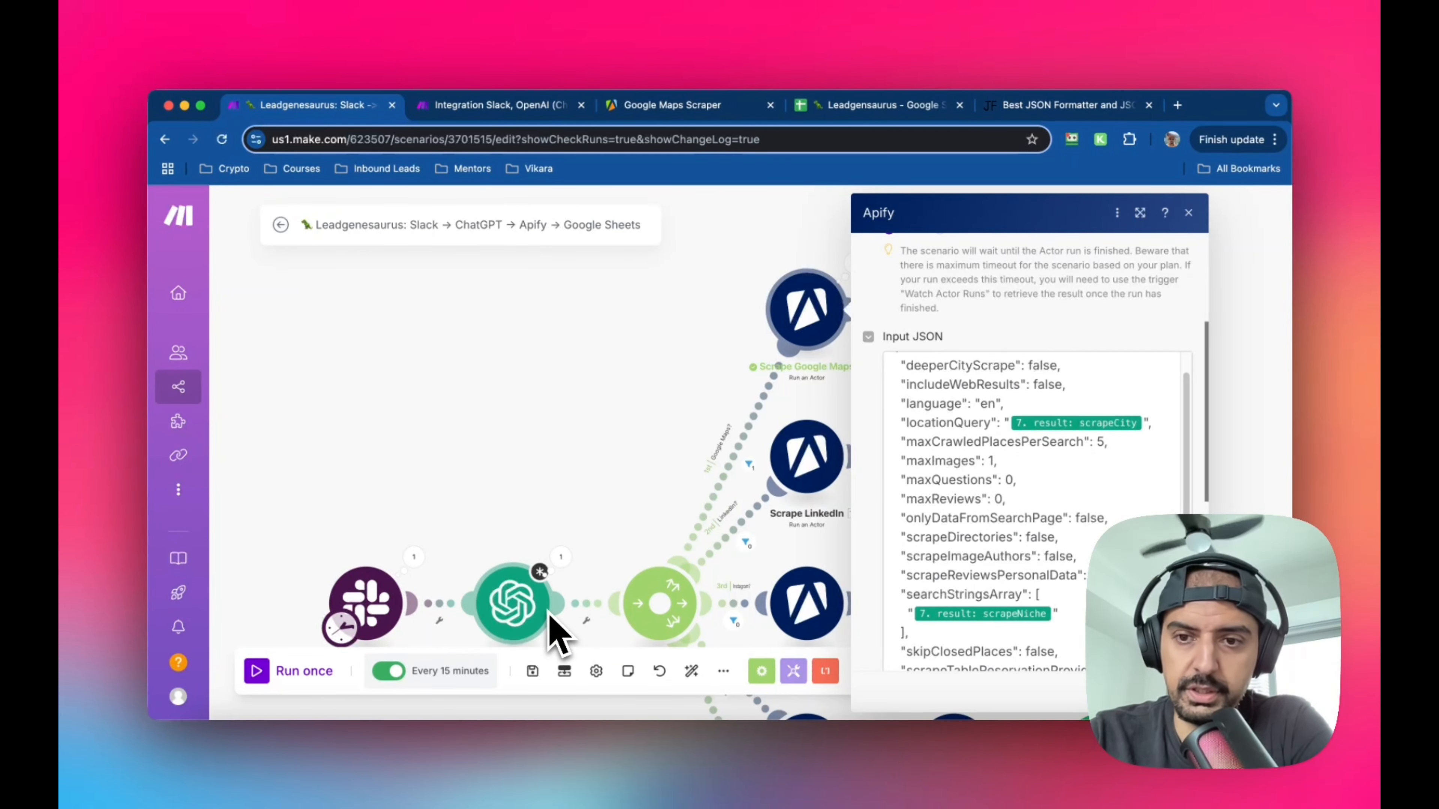
pyautogui.scroll(-1, 1017, 488)
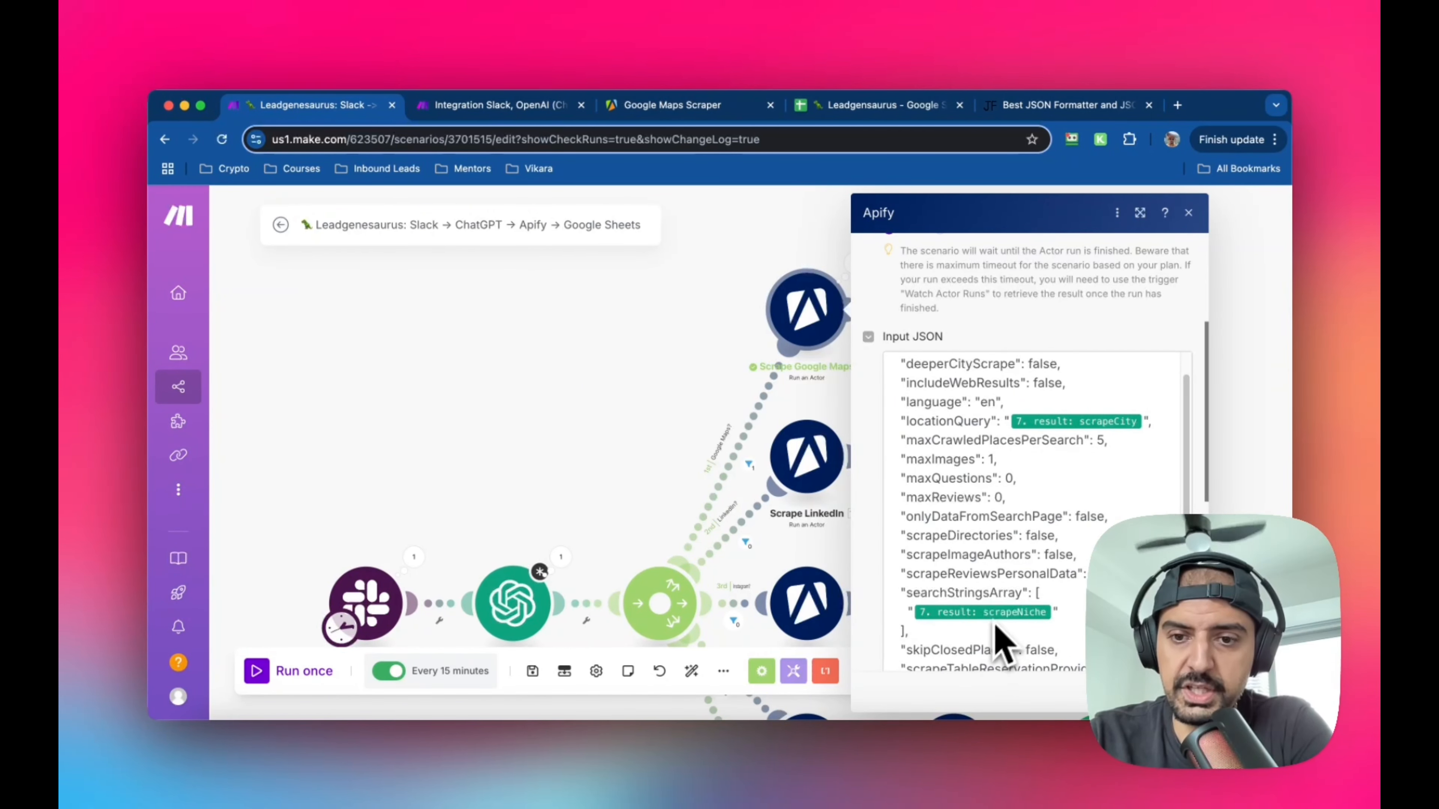
pyautogui.scroll(2, 1075, 524)
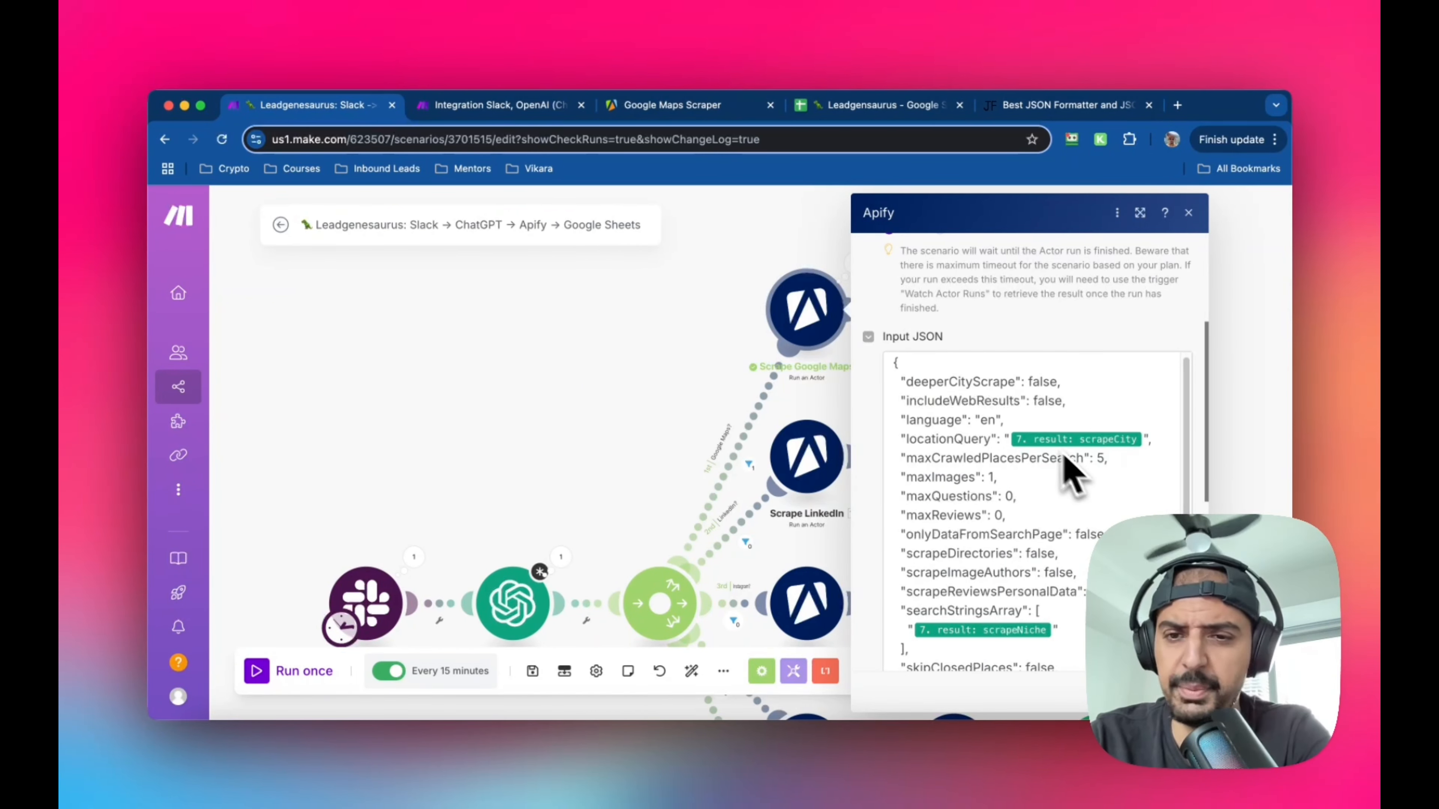
pyautogui.scroll(-1, 1060, 465)
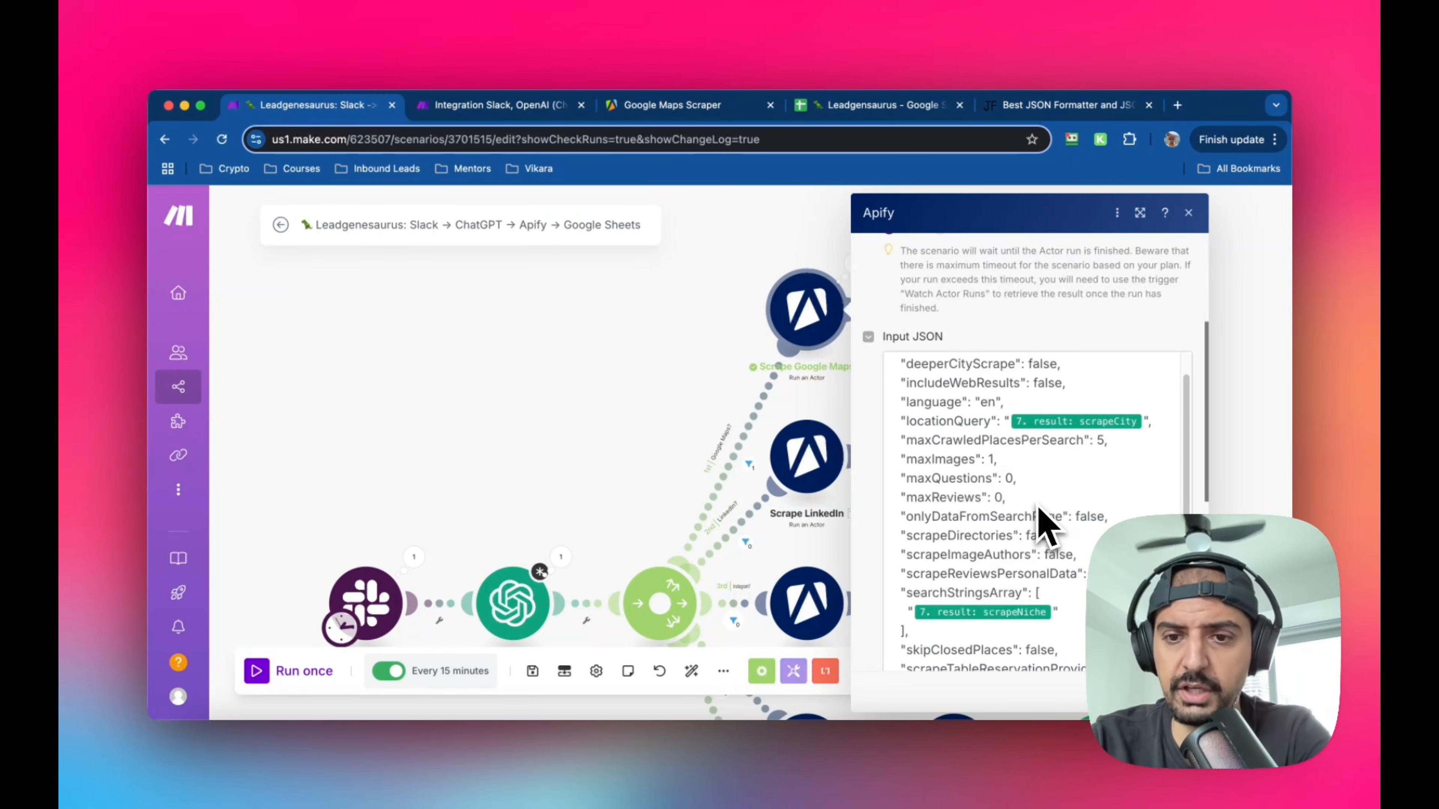
pyautogui.scroll(-1, 1040, 511)
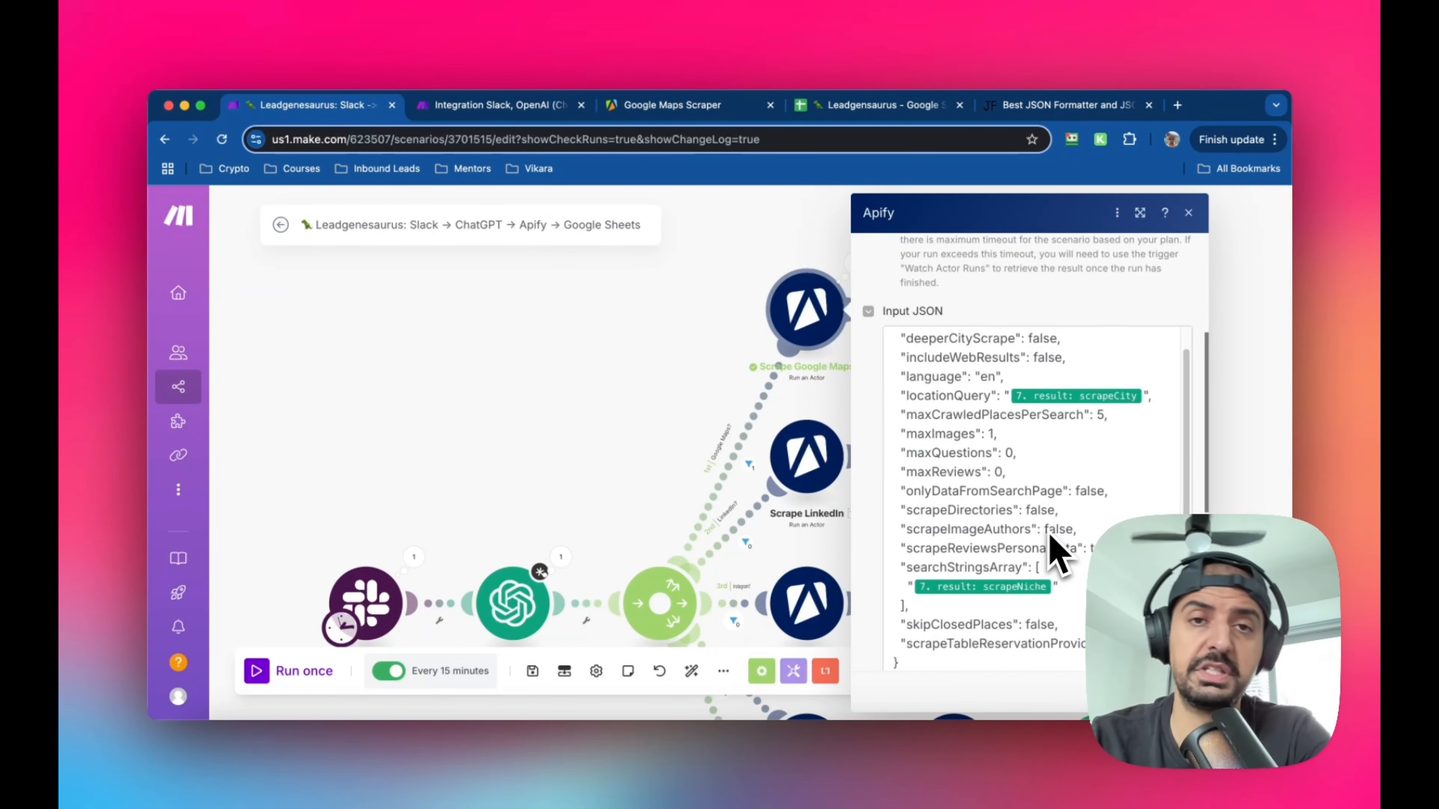
pyautogui.scroll(1, 1057, 554)
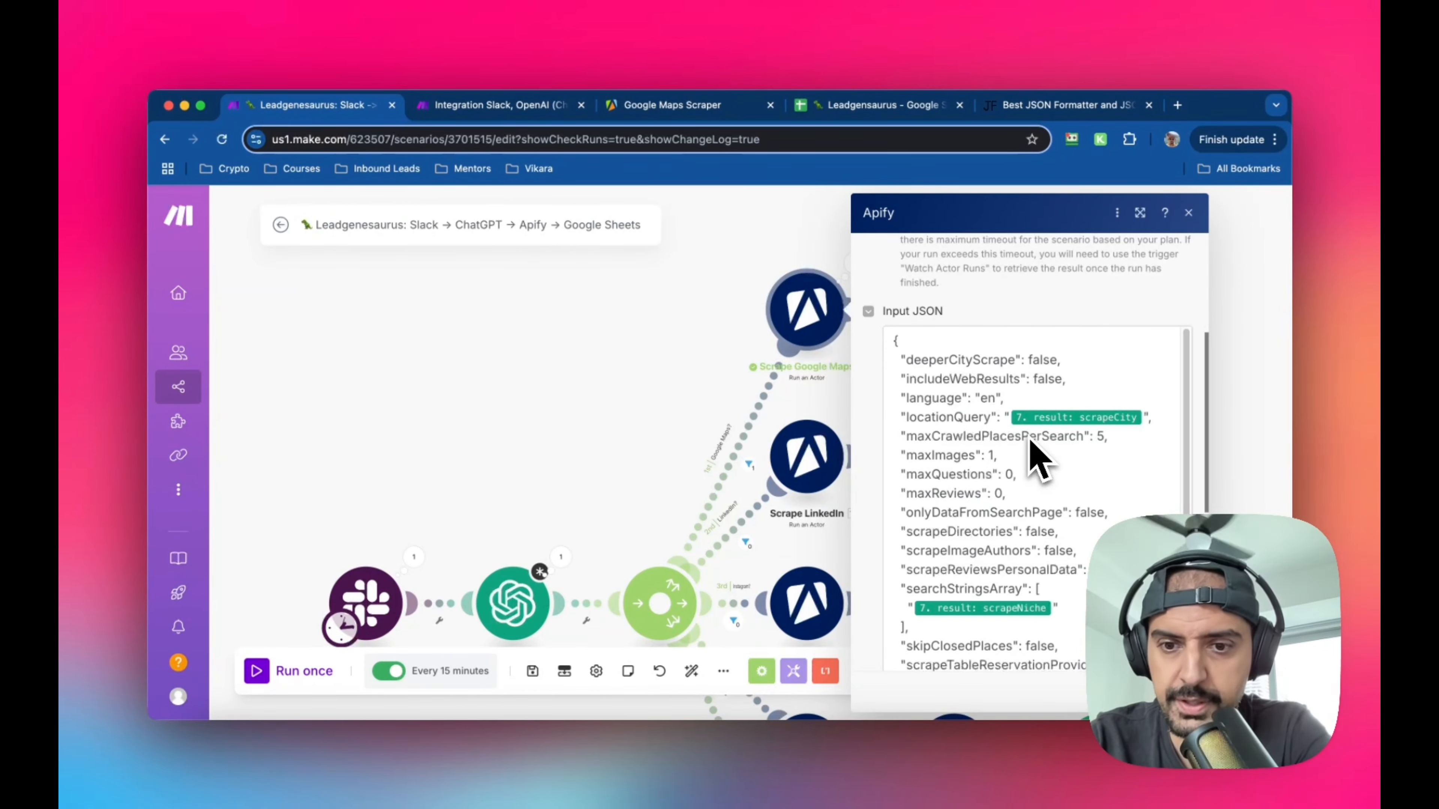
pyautogui.scroll(-8, 1034, 453)
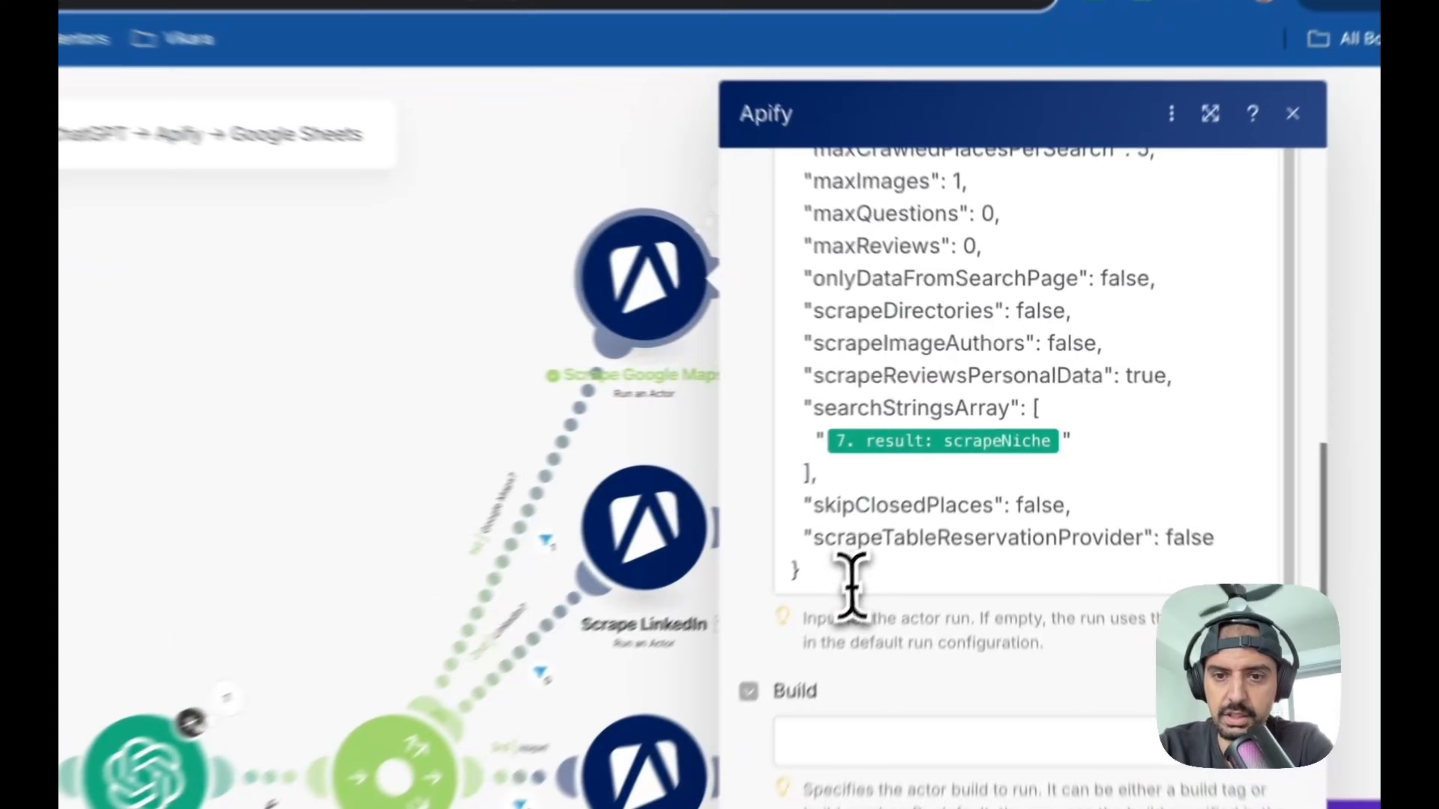
# - Copy the entire Input JSON of Scrape Google Maps and paste it over the Apify module's Input JSON in the new scenario
pyautogui.moveTo(921, 489); pyautogui.dragTo(906, 389)
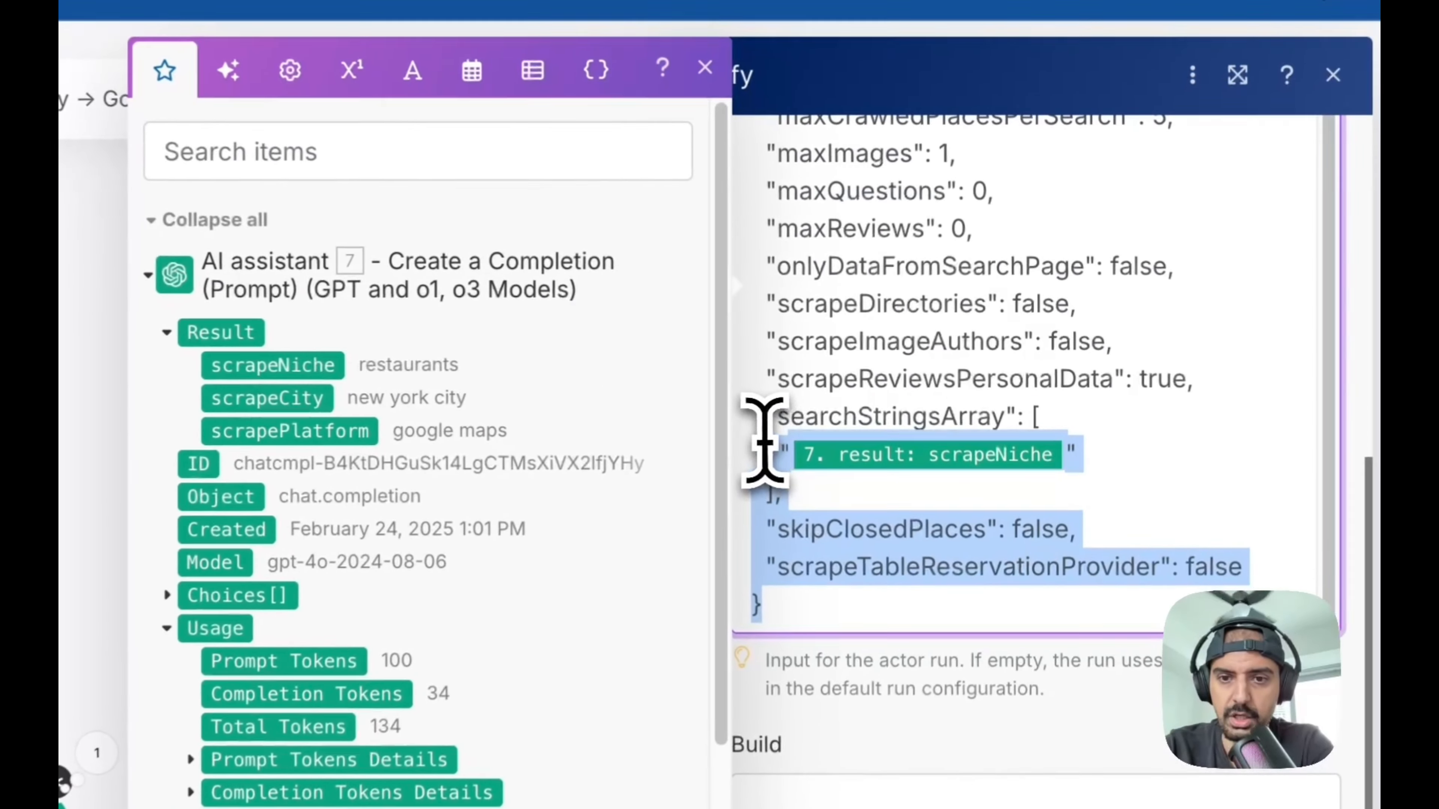
pyautogui.moveTo(774, 431); pyautogui.dragTo(722, 209)
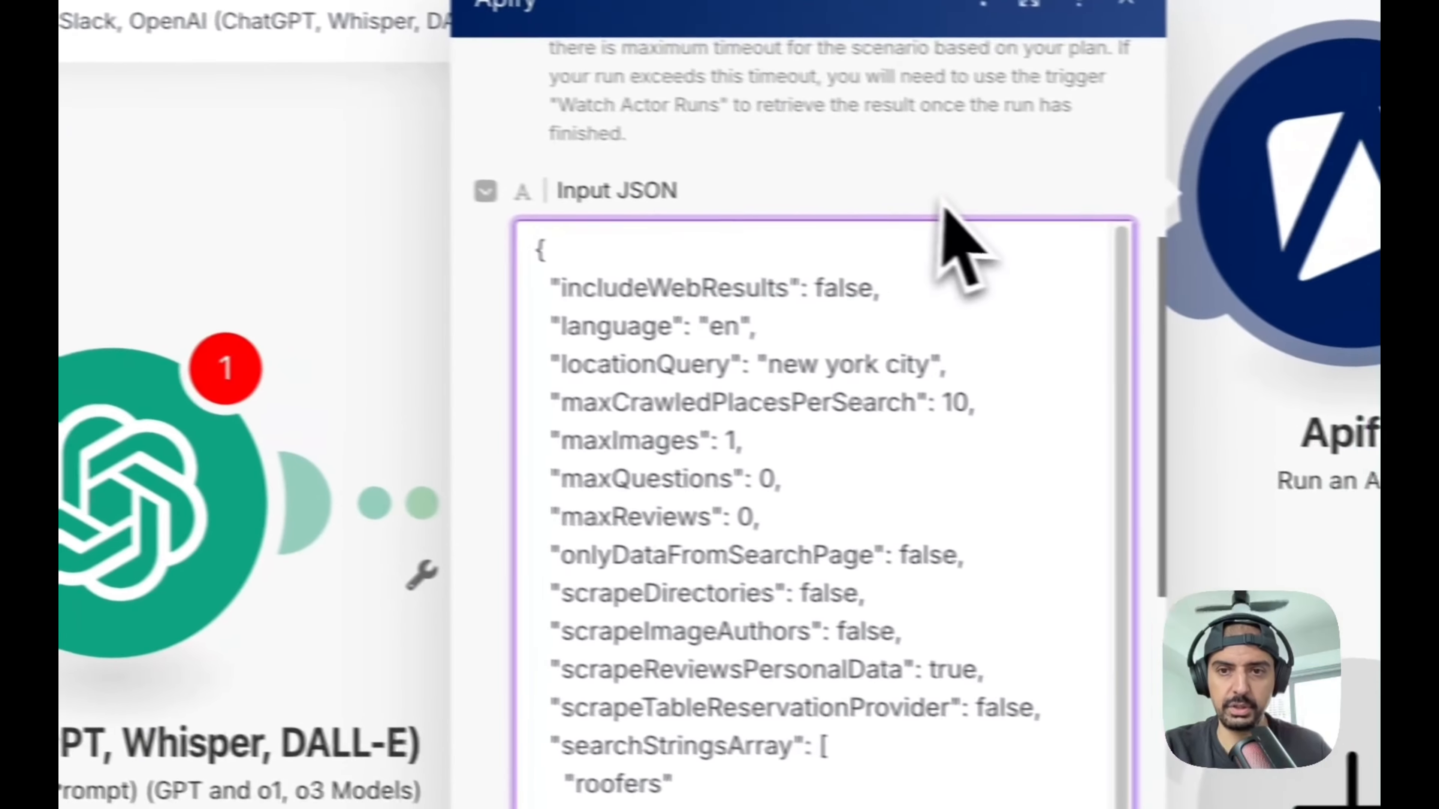
pyautogui.moveTo(606, 808); pyautogui.dragTo(524, 448)
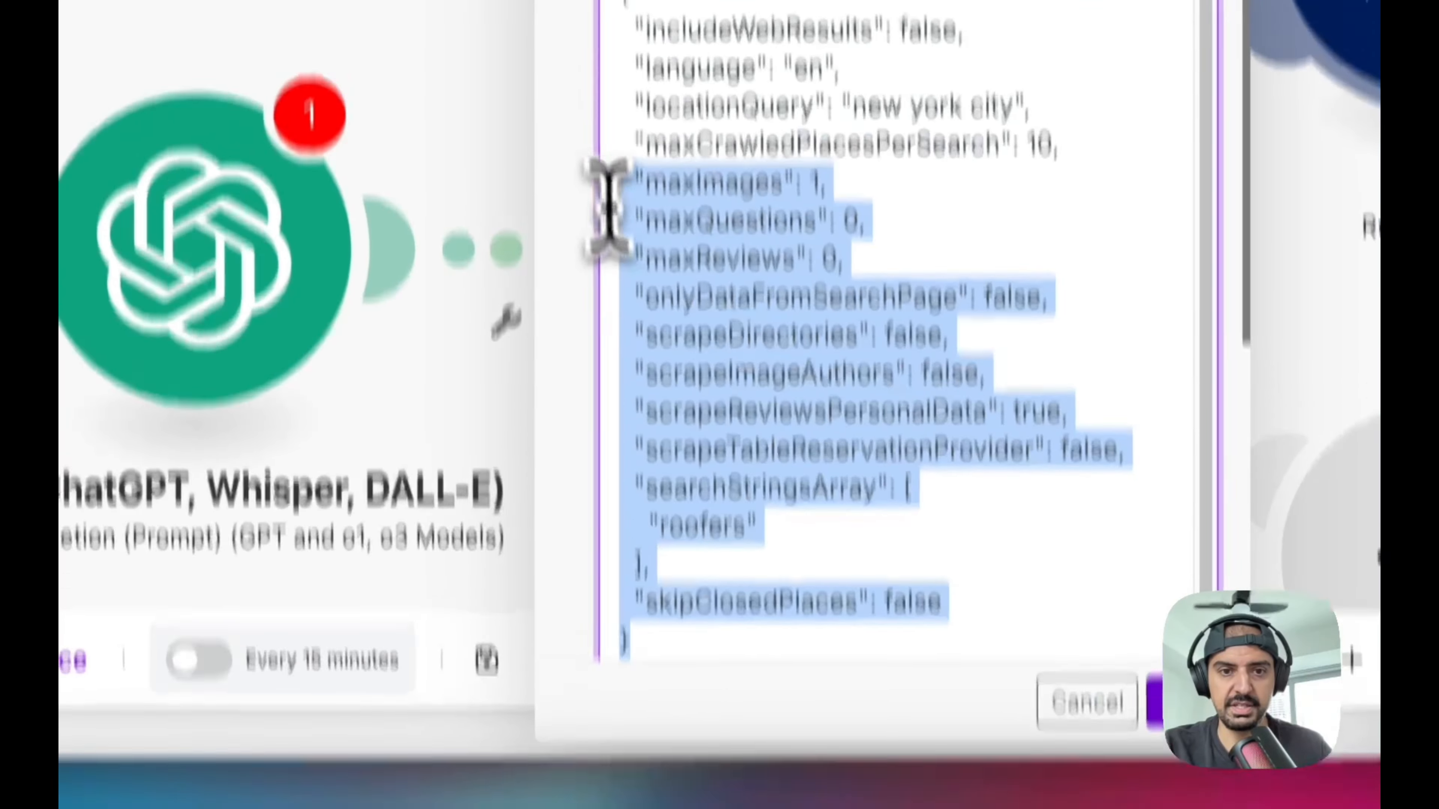
pyautogui.moveTo(609, 210); pyautogui.dragTo(612, 2)
pyautogui.press('super+v')
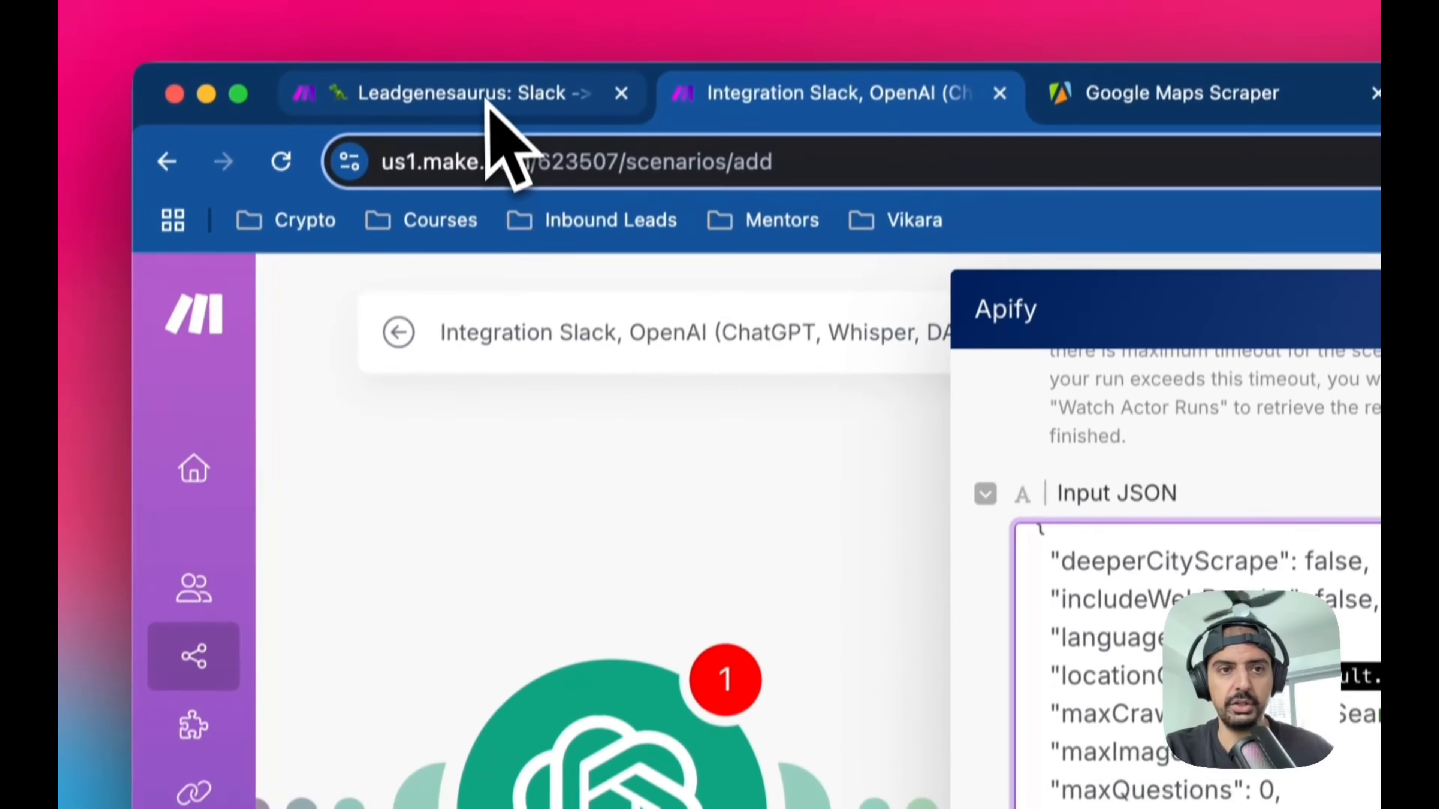
# - Close the Scrape Google Maps settings in the Leadgenesaurus scenario, and save the Apify Run an Actor module in the new scenario
pyautogui.click(486, 97)
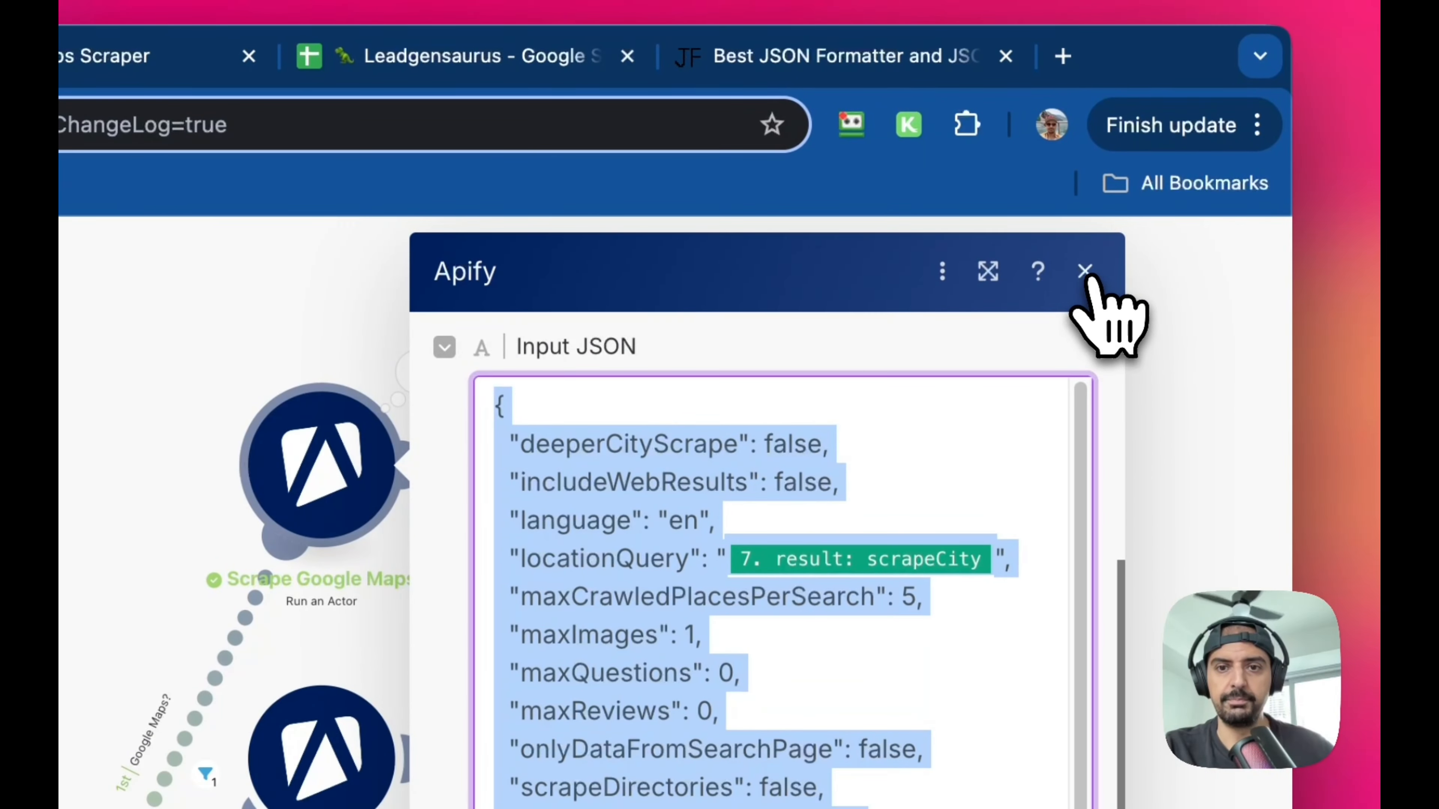
pyautogui.click(1085, 272)
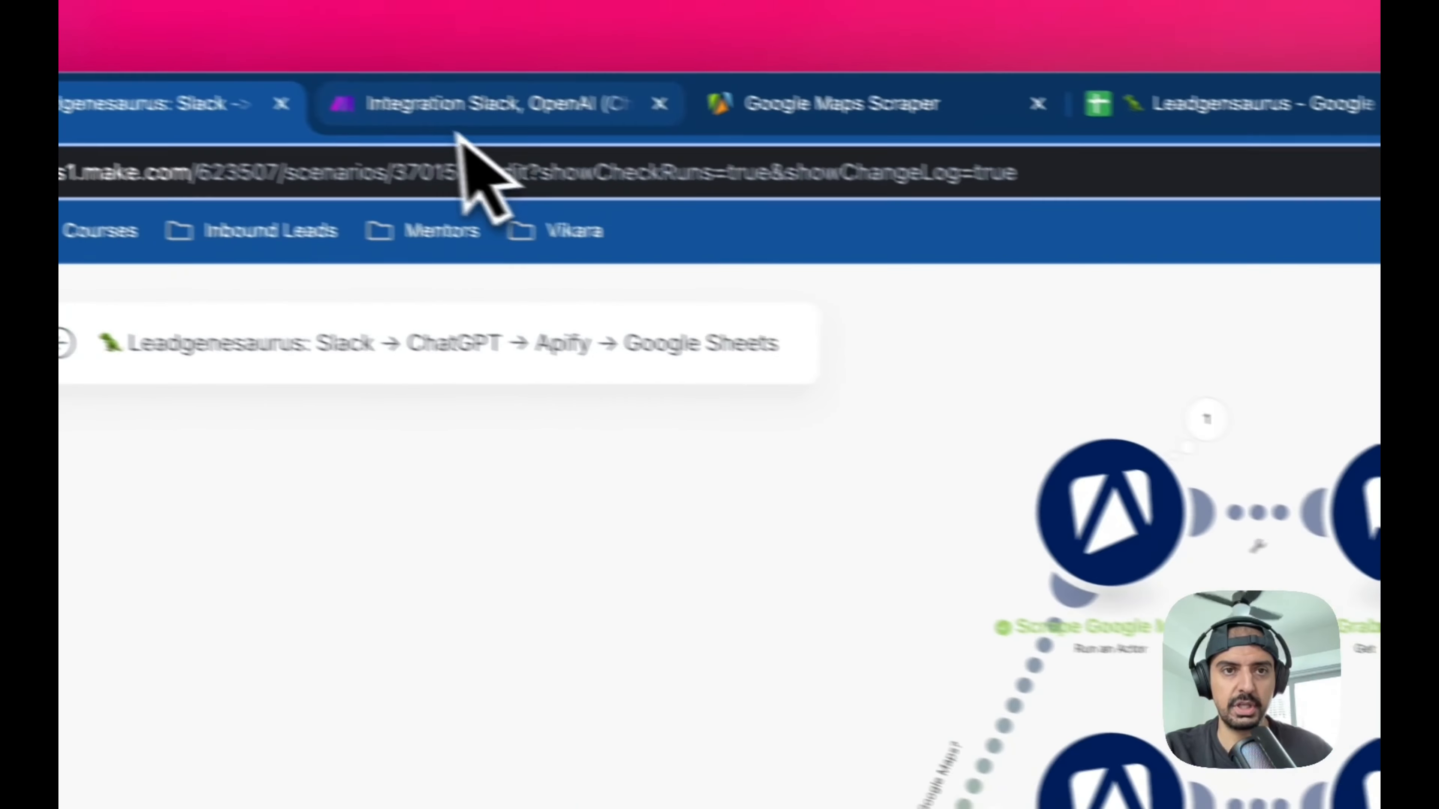
pyautogui.click(130, 15)
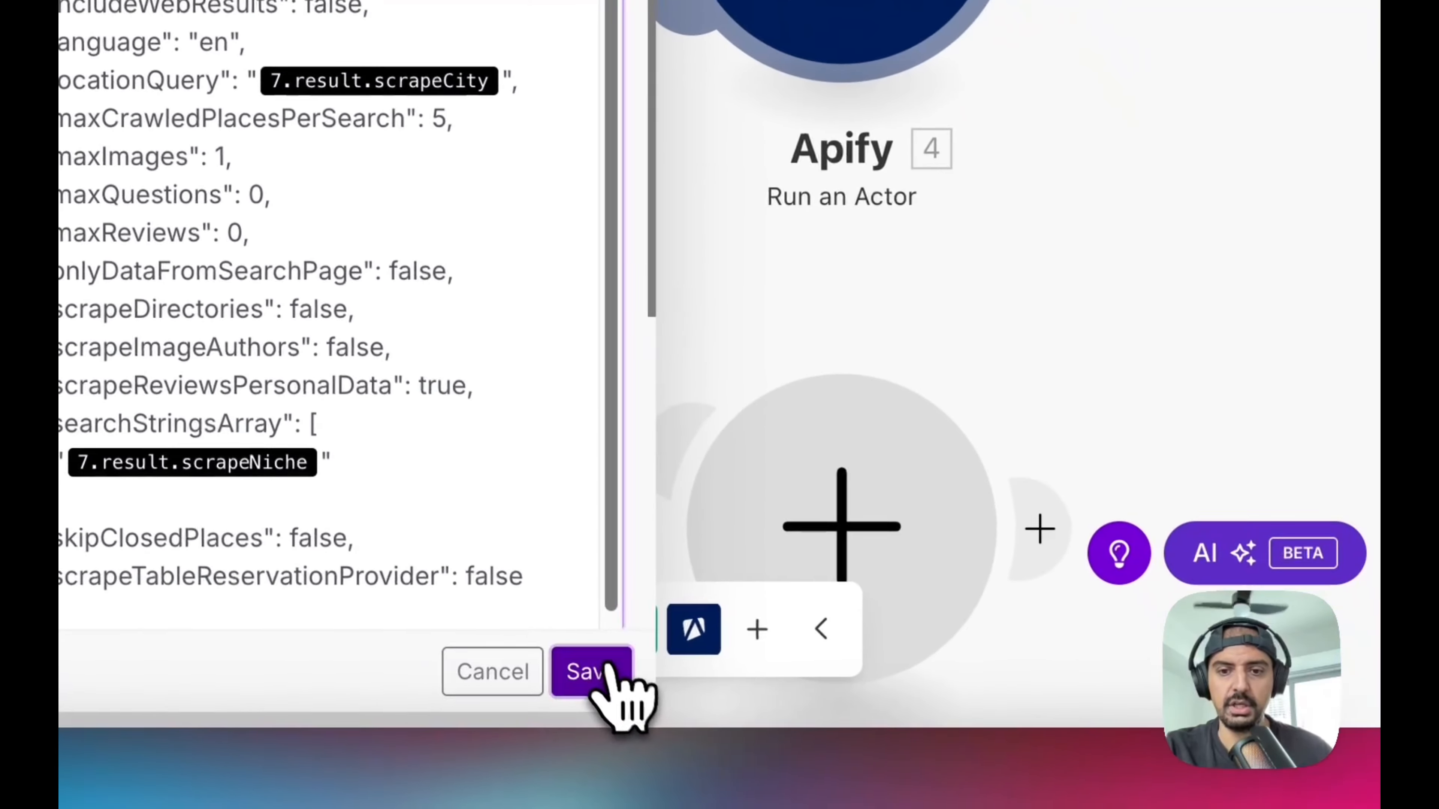
pyautogui.click(620, 743)
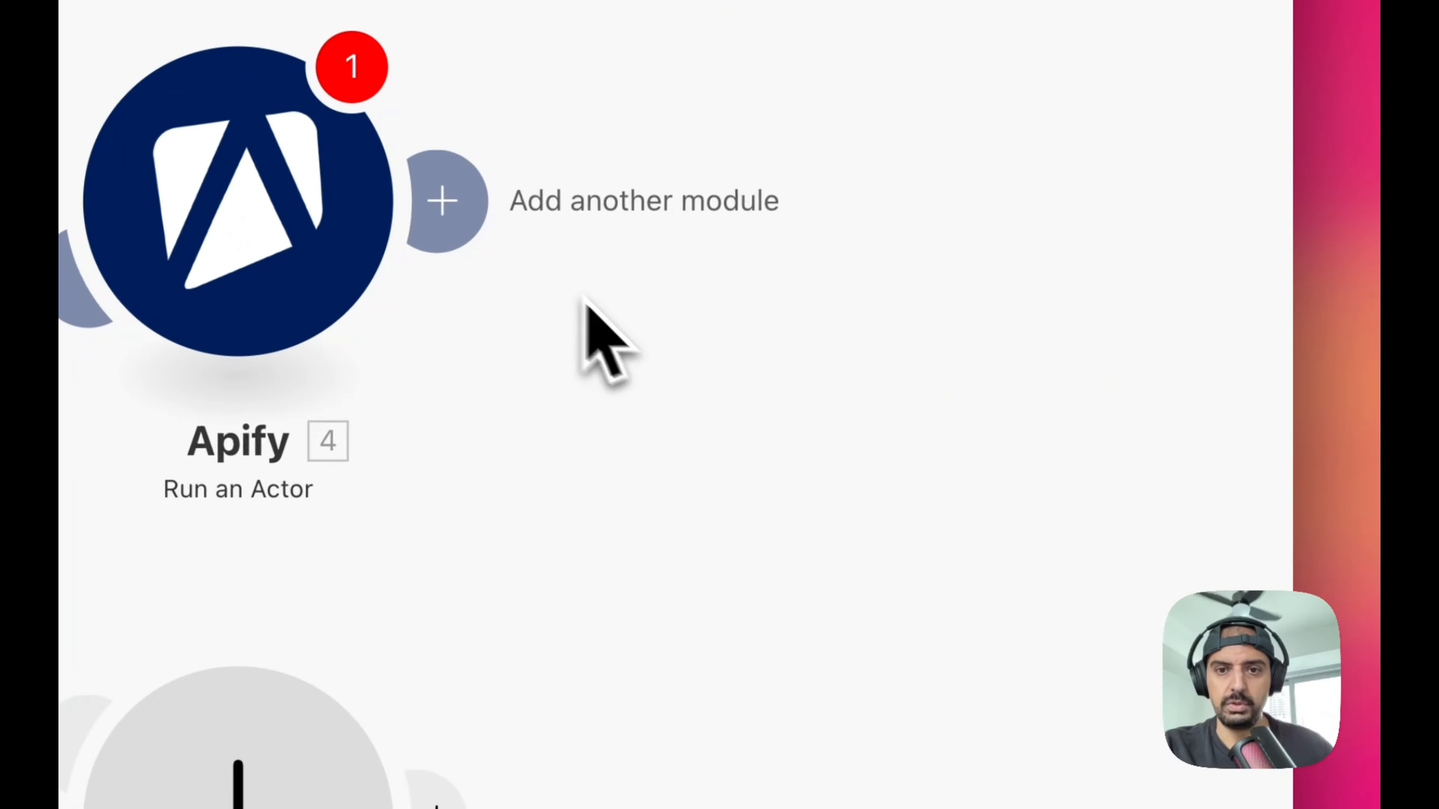
# - Add an Apify Get Dataset Items module after Run an Actor with defaultDatasetId mapped as its Dataset ID, and save it
pyautogui.click(524, 196)
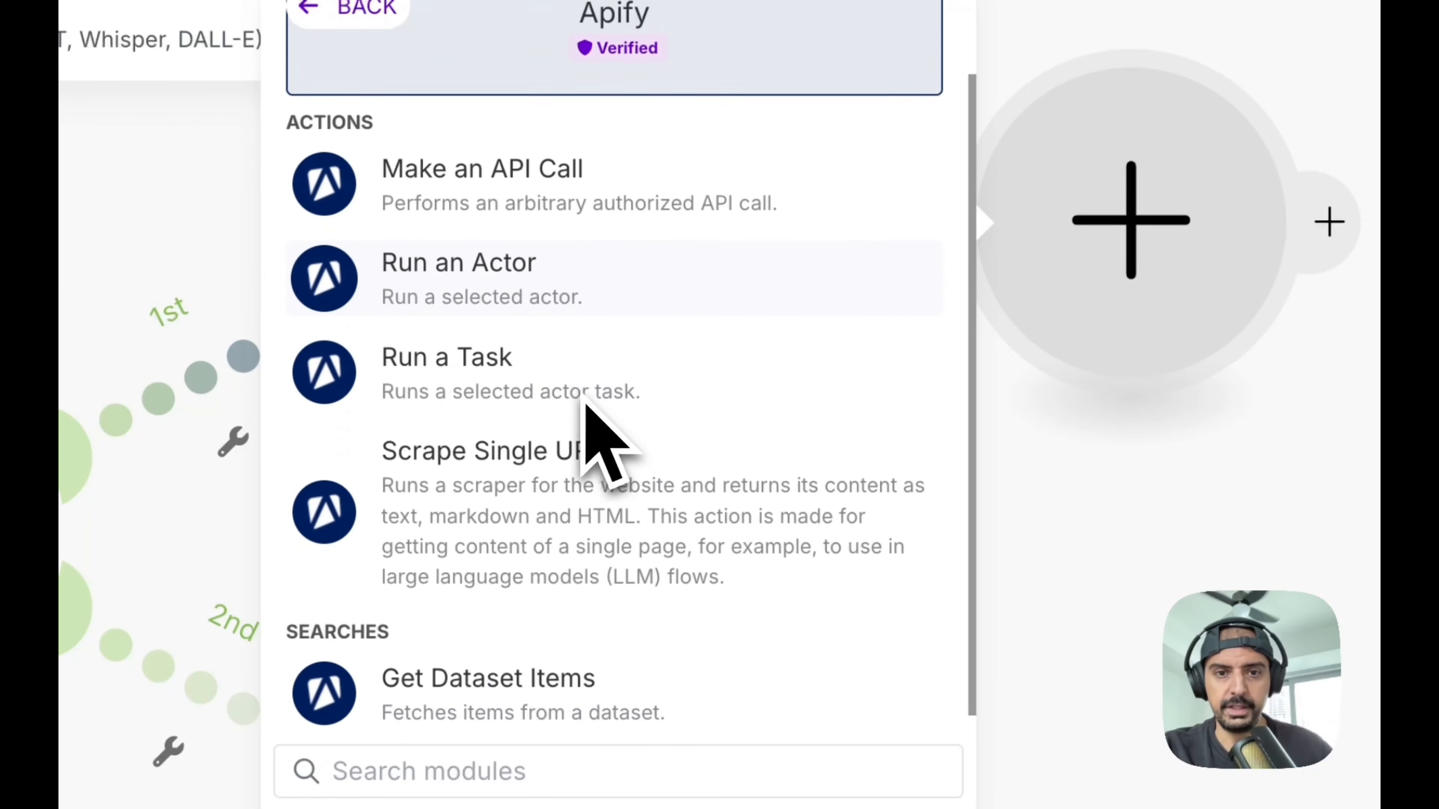
pyautogui.click(552, 729)
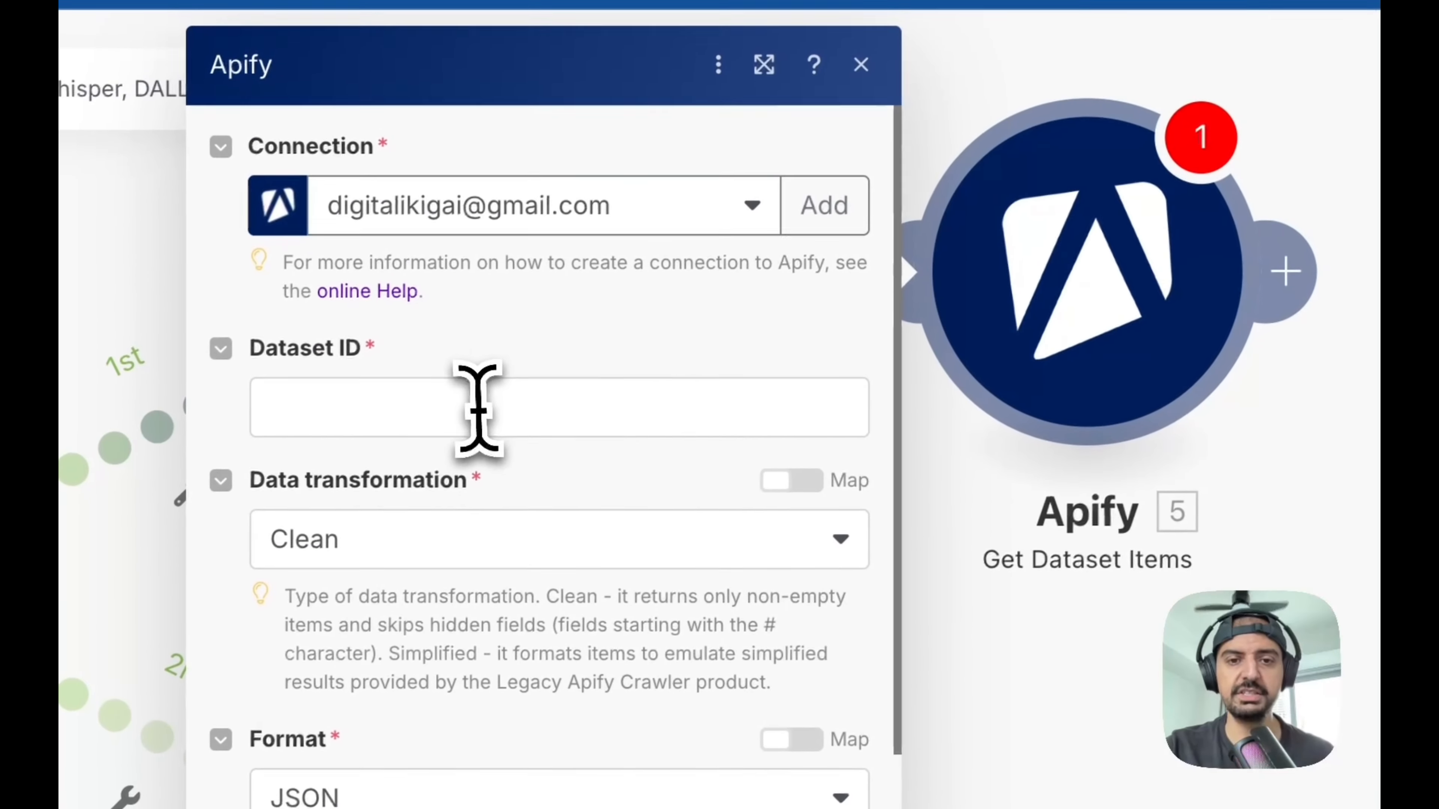
pyautogui.click(476, 418)
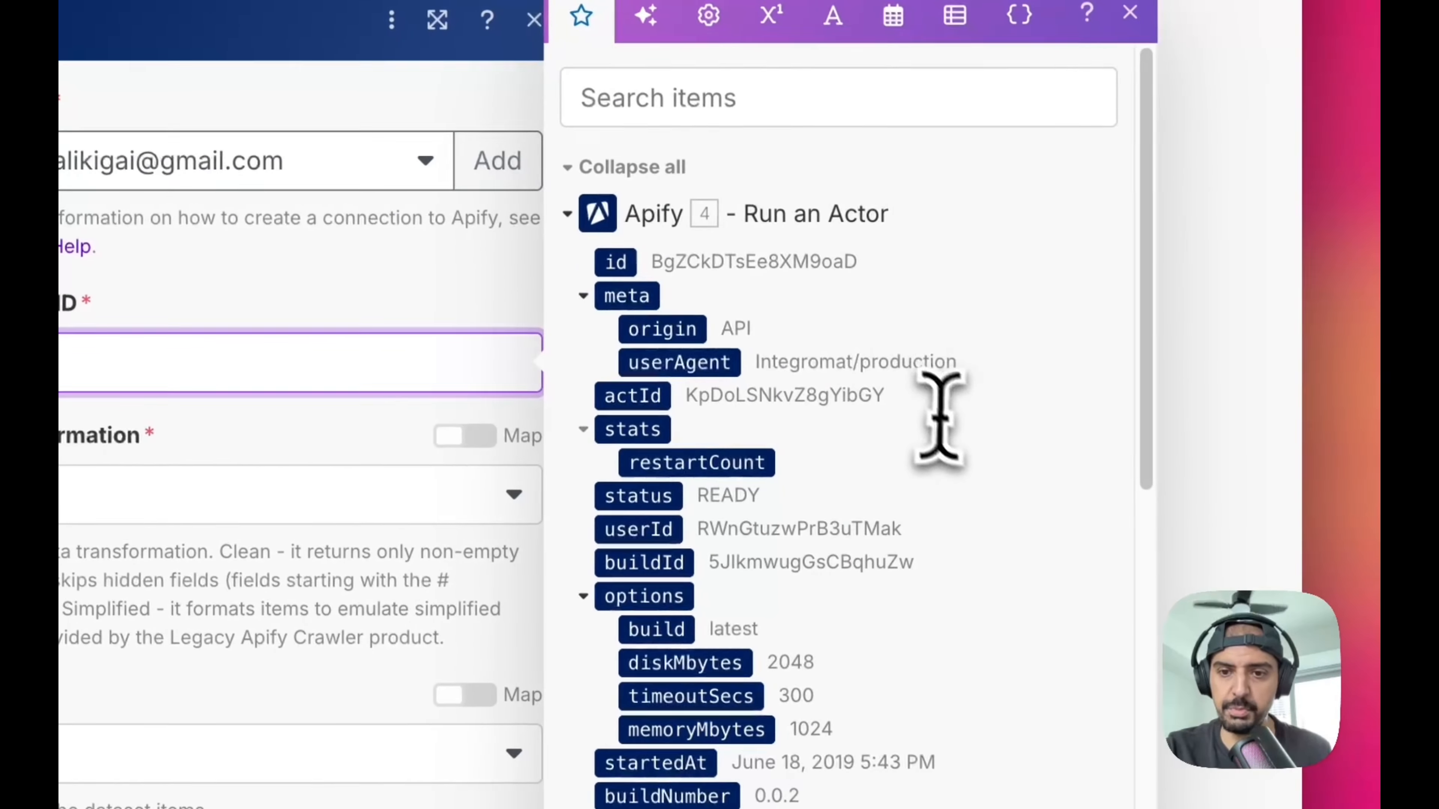
pyautogui.scroll(-4, 940, 420)
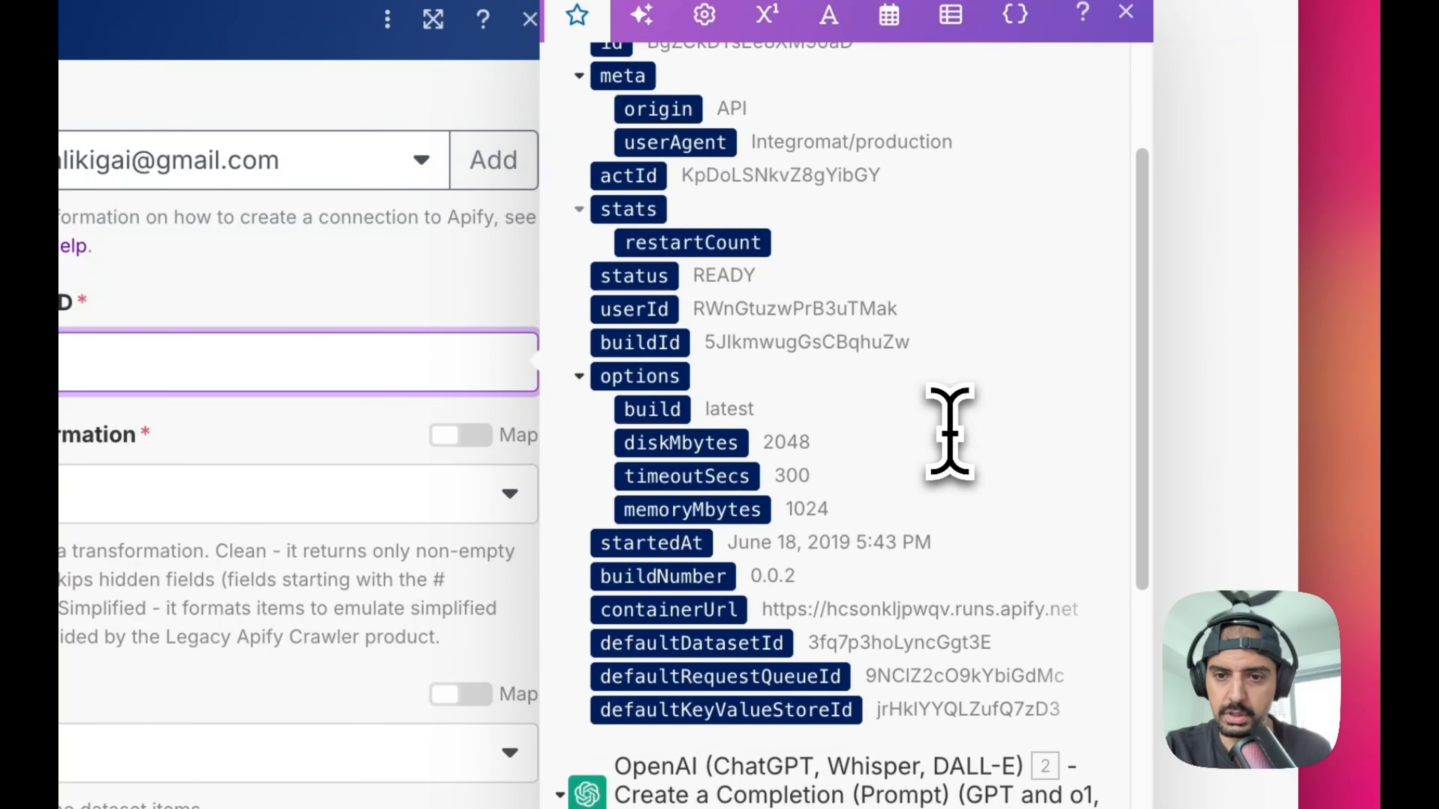
pyautogui.scroll(-2, 950, 432)
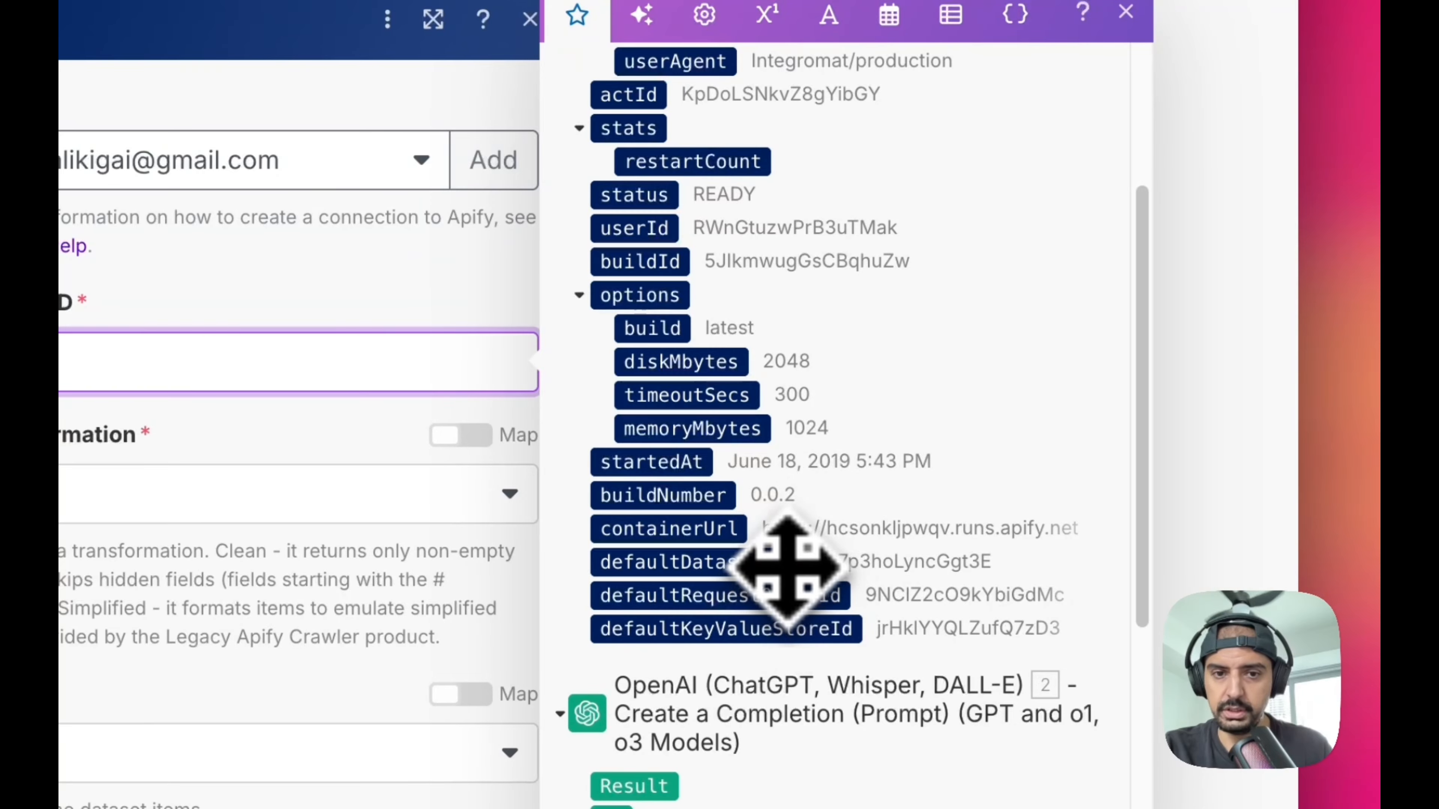
pyautogui.click(787, 567)
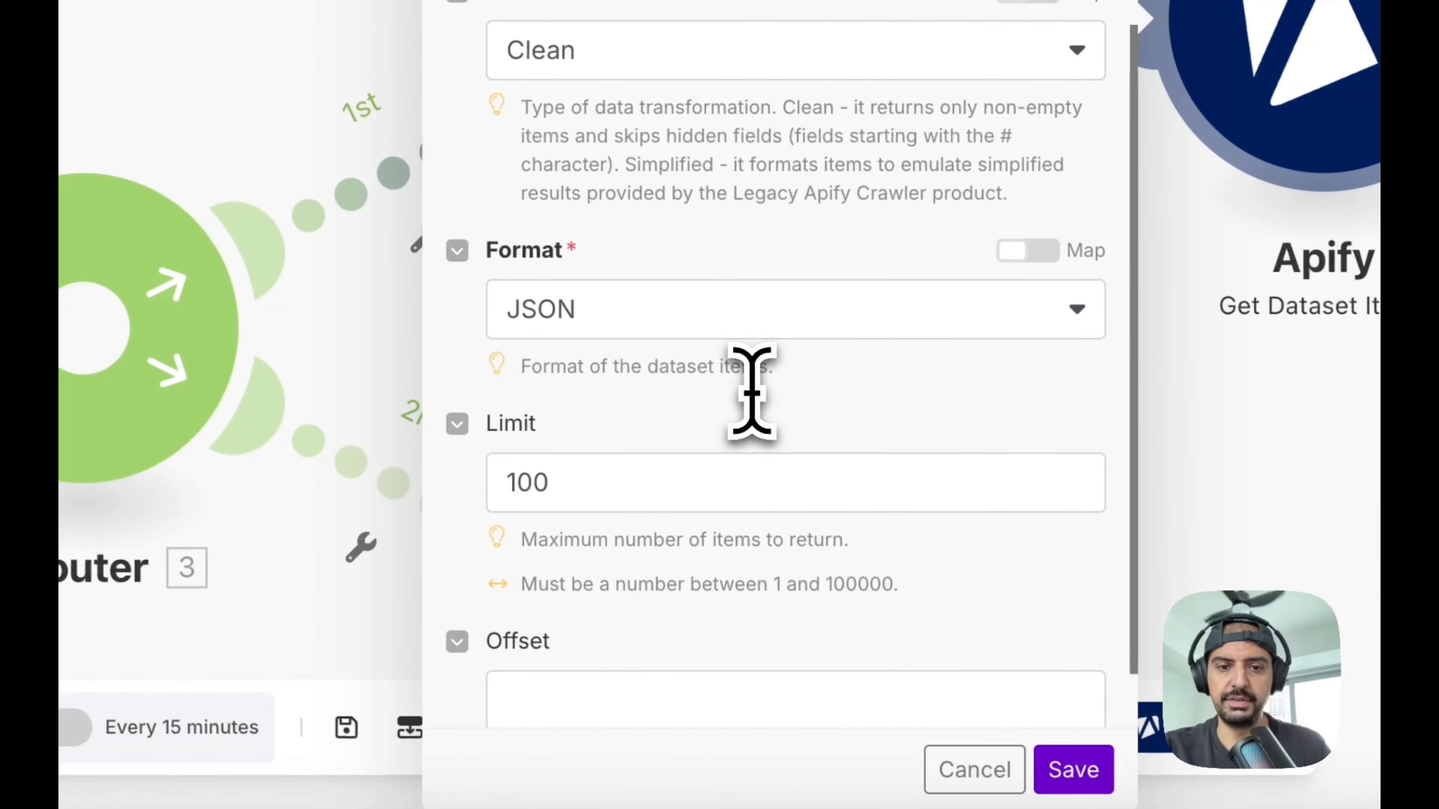
pyautogui.doubleClick(528, 486)
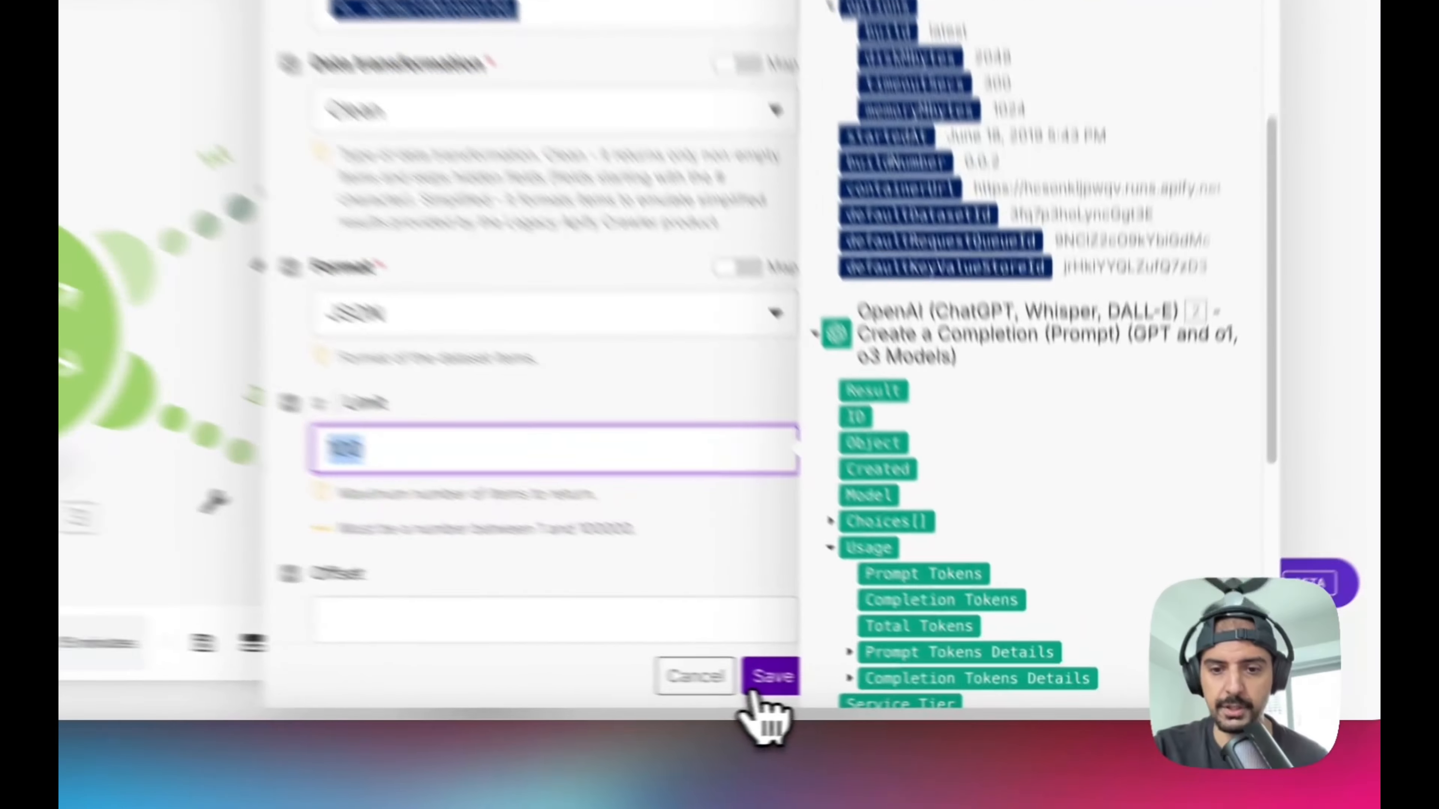
pyautogui.click(896, 692)
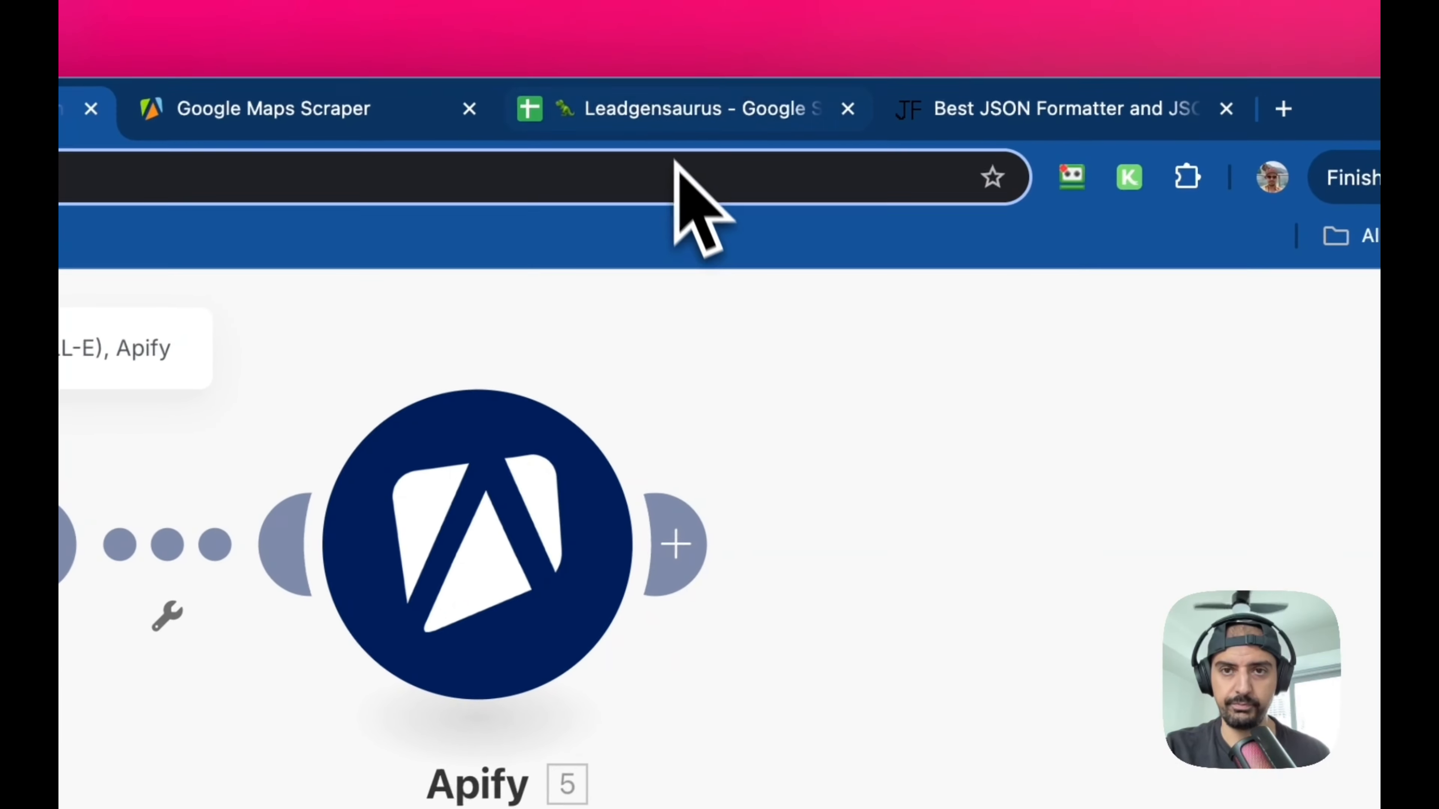
# - Check the columns of the Leadgensaurus sheet and review the last run output of Scrape Google Maps in the Leadgenesaurus scenario
pyautogui.click(669, 136)
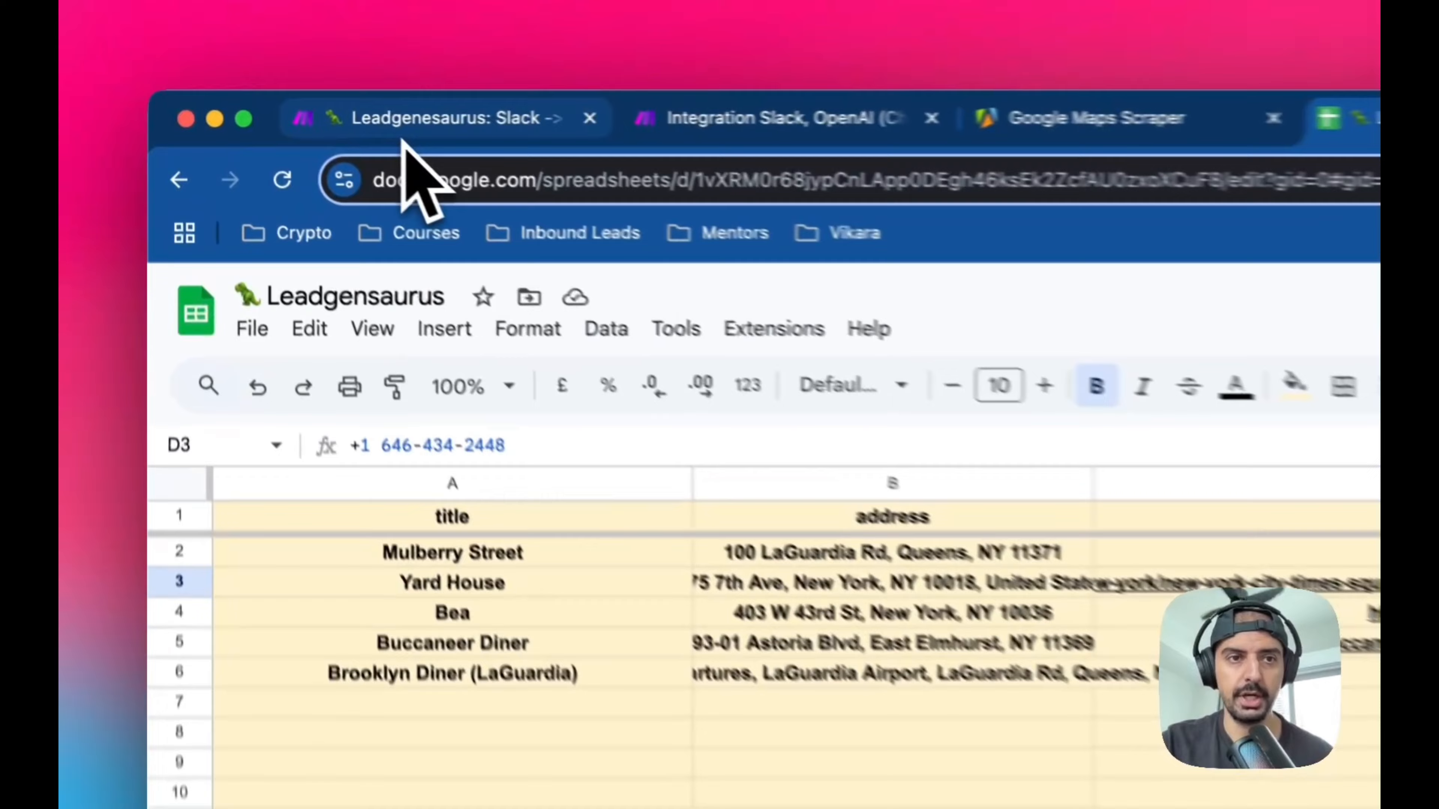
pyautogui.click(318, 107)
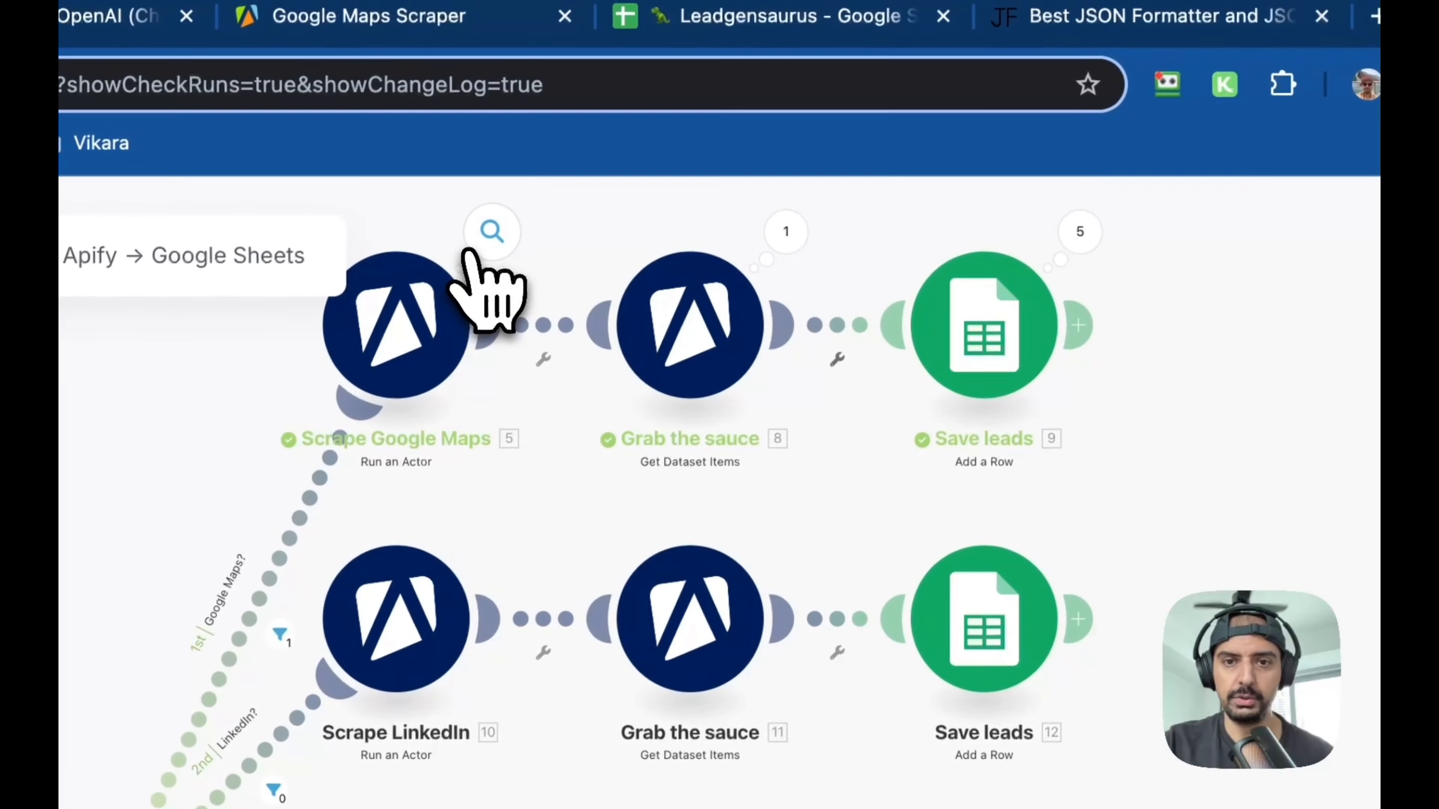
pyautogui.click(468, 252)
pyautogui.scroll(-5, 997, 646)
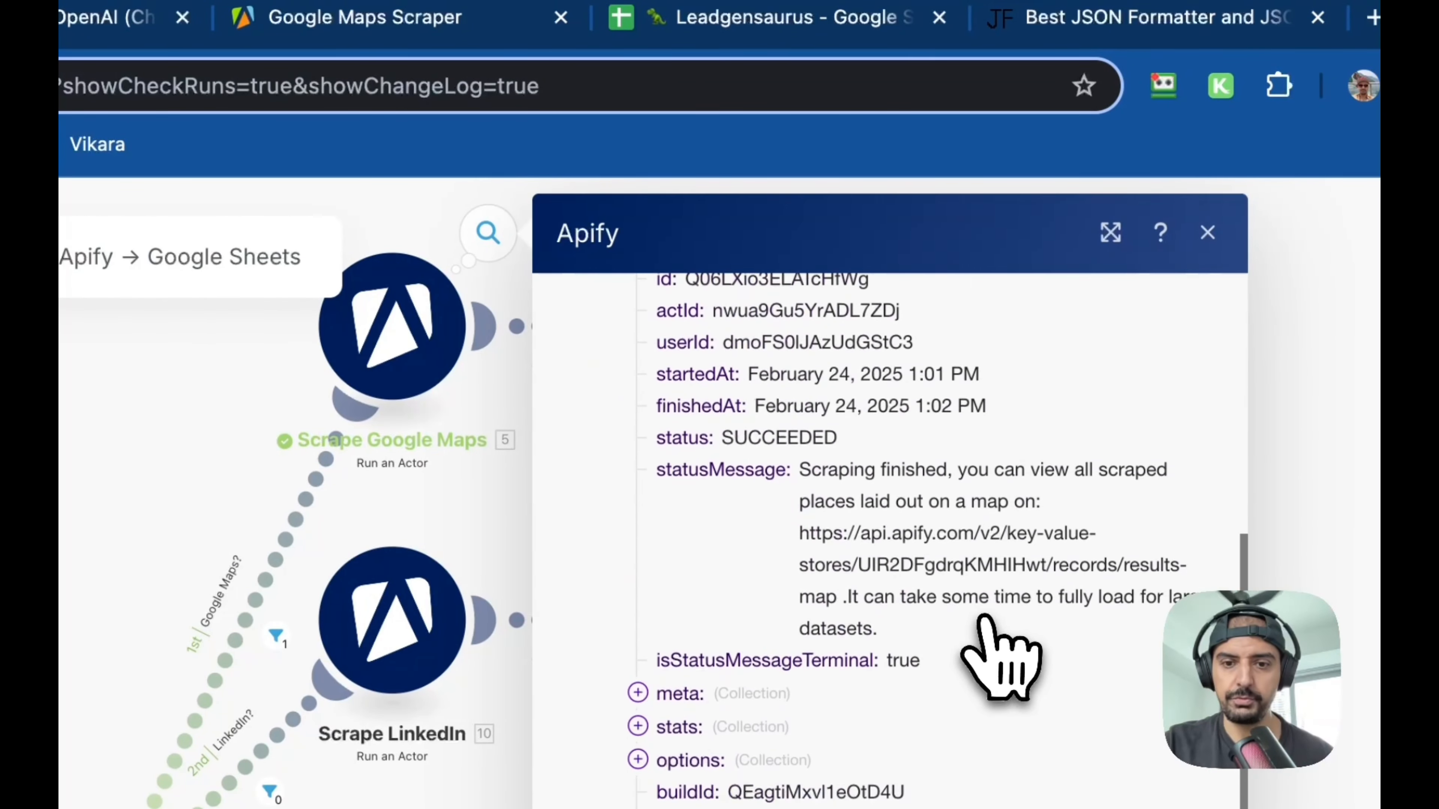
pyautogui.scroll(4, 997, 646)
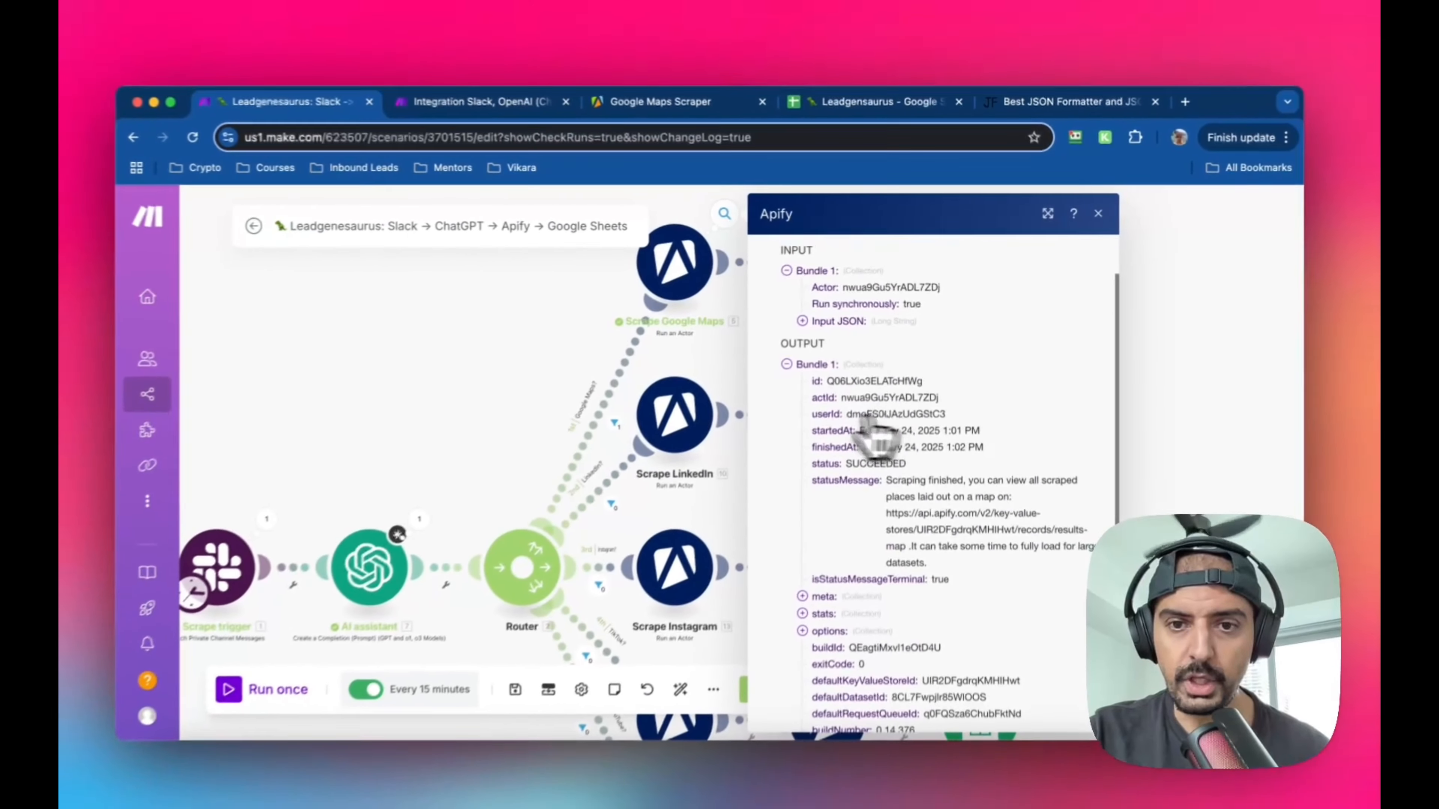
pyautogui.scroll(-2, 861, 442)
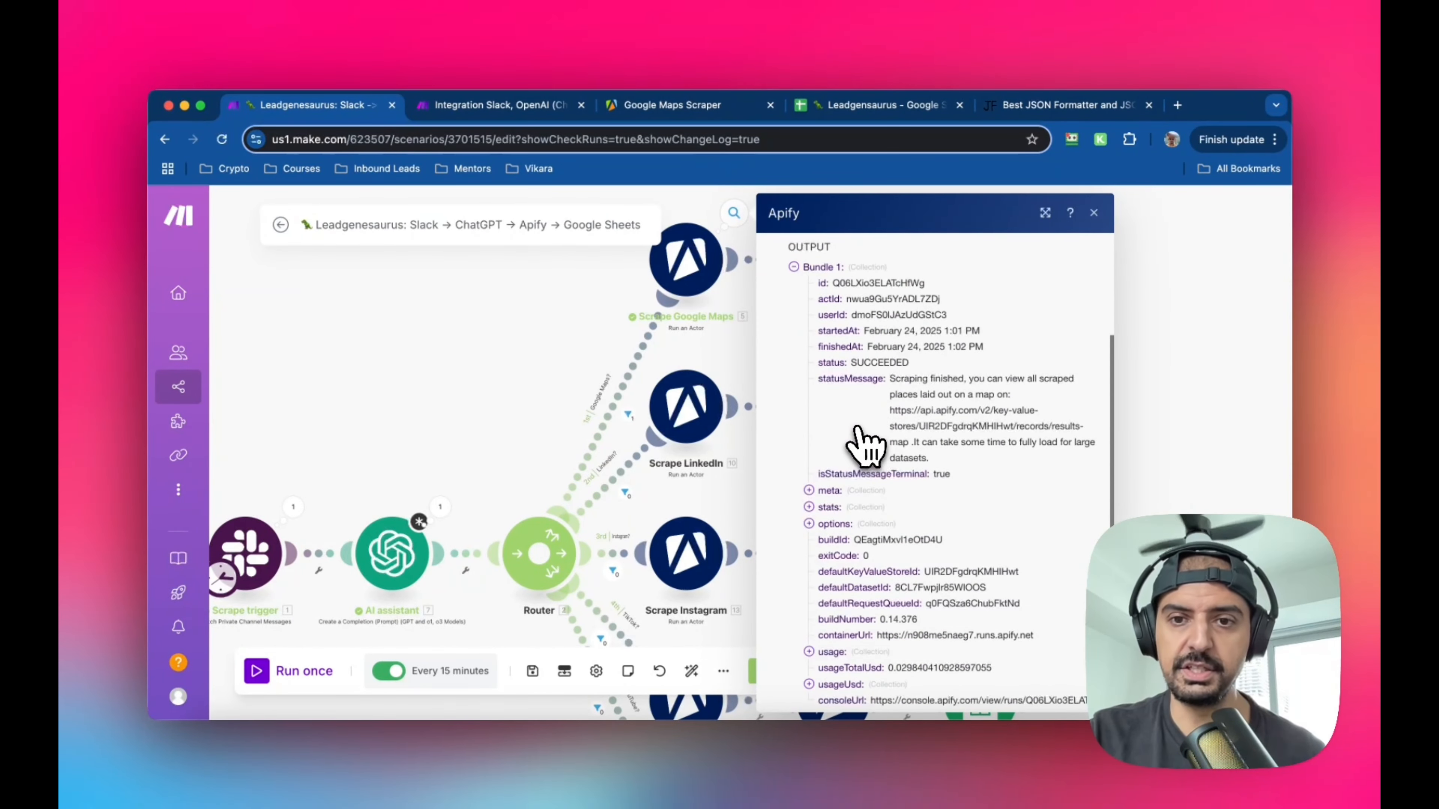
pyautogui.scroll(-2, 895, 418)
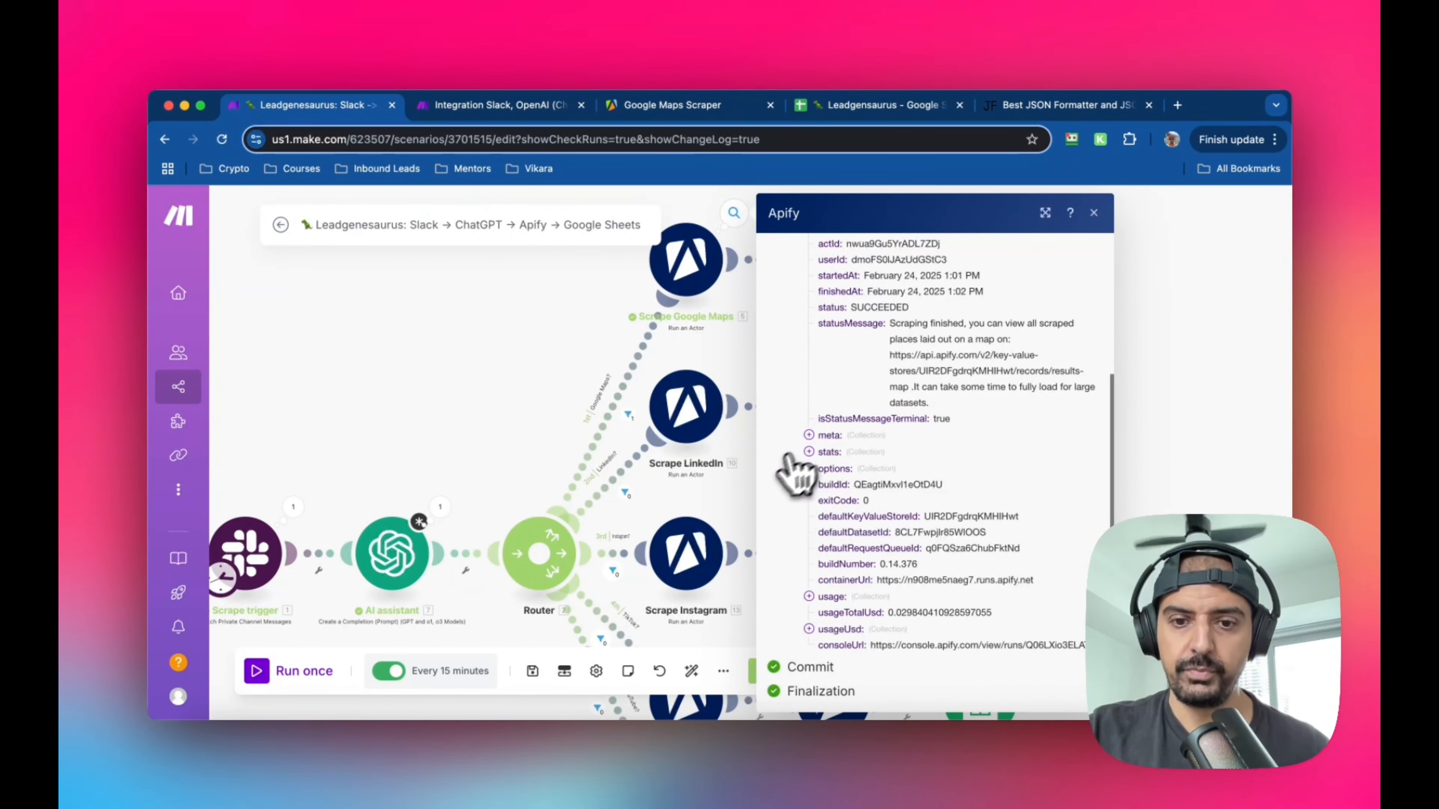
# - Expand the options, meta, stats and usage collections in the Scrape Google Maps output bundle, examine their fields, and close the output
pyautogui.scroll(5, 833, 606)
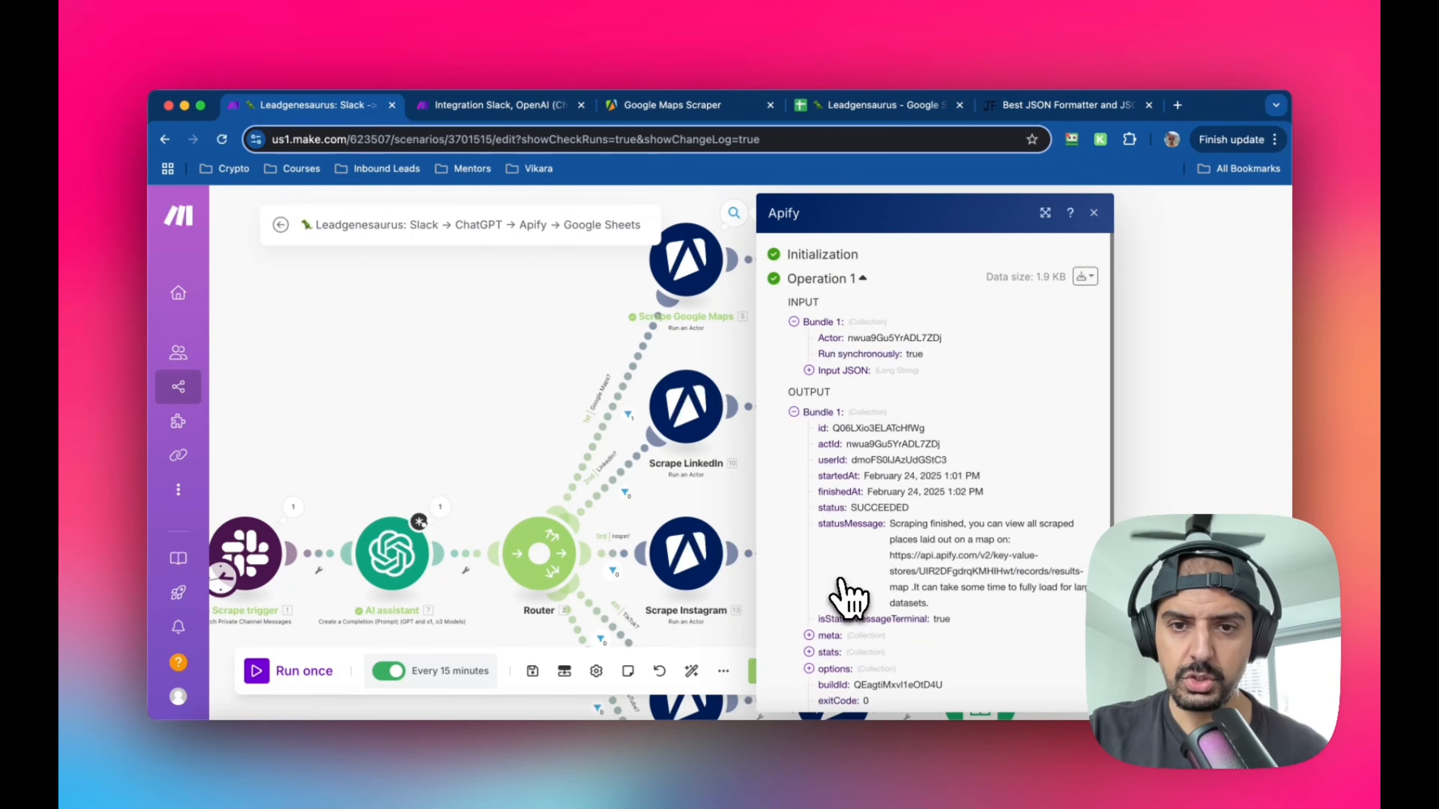
pyautogui.scroll(-3, 810, 488)
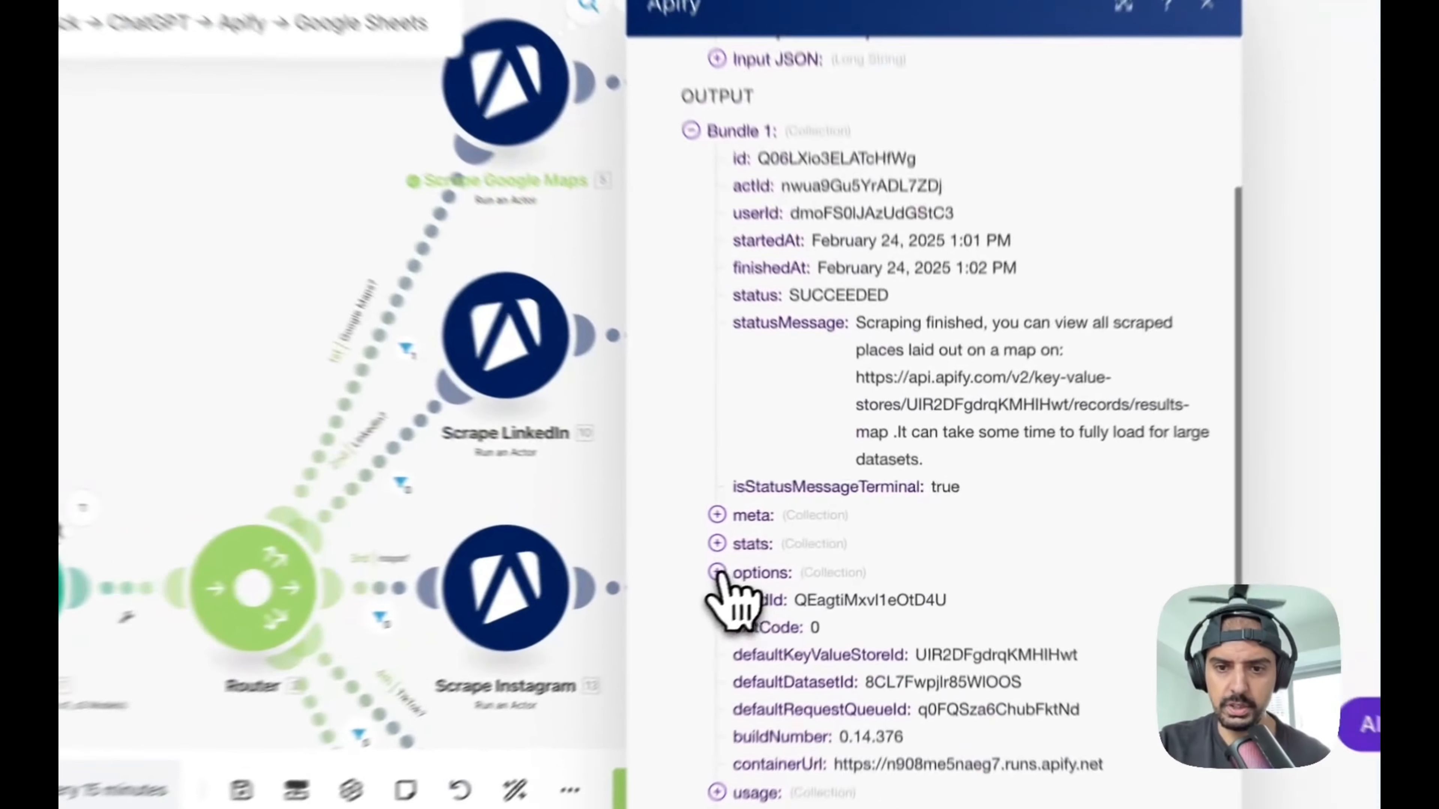
pyautogui.click(810, 545)
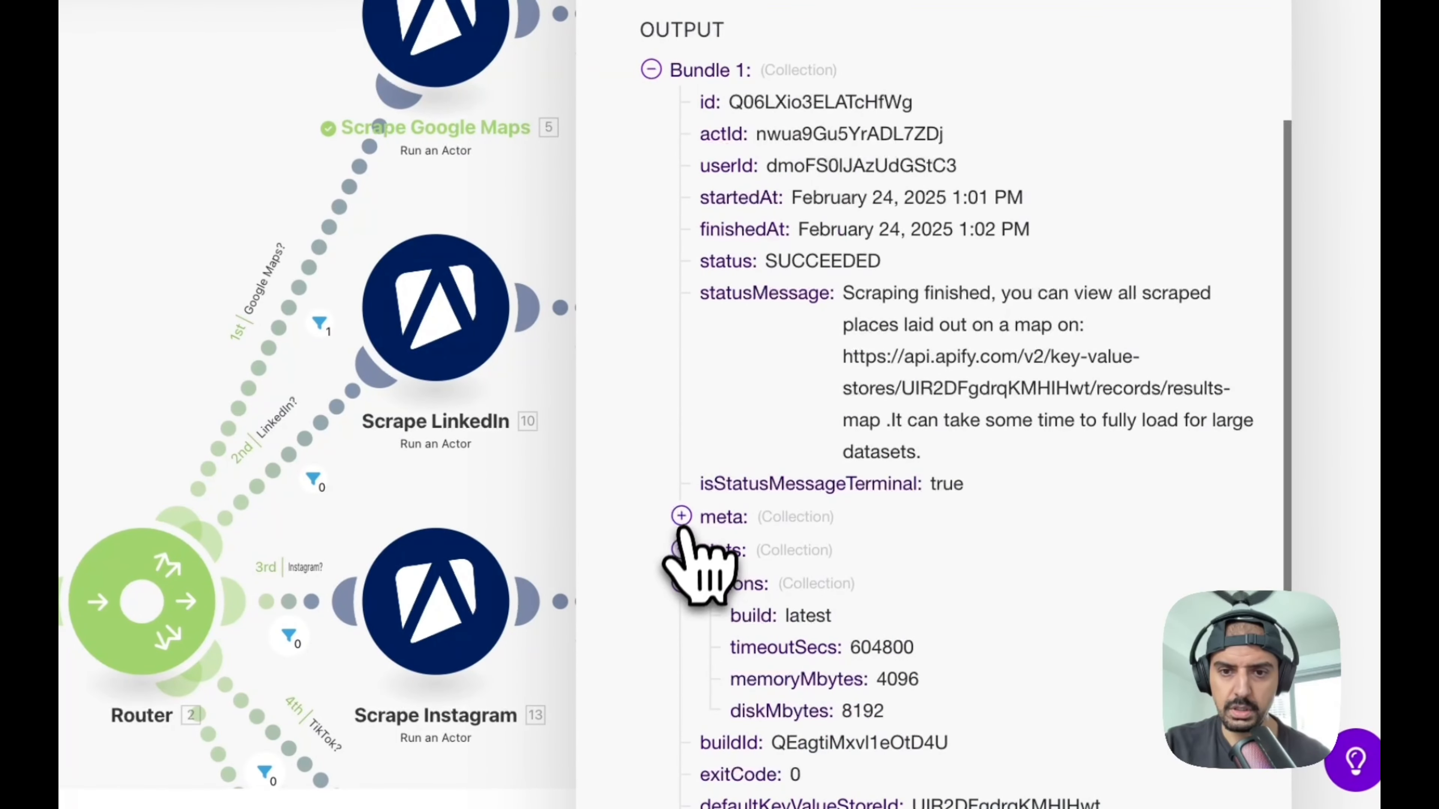
pyautogui.scroll(-10, 683, 624)
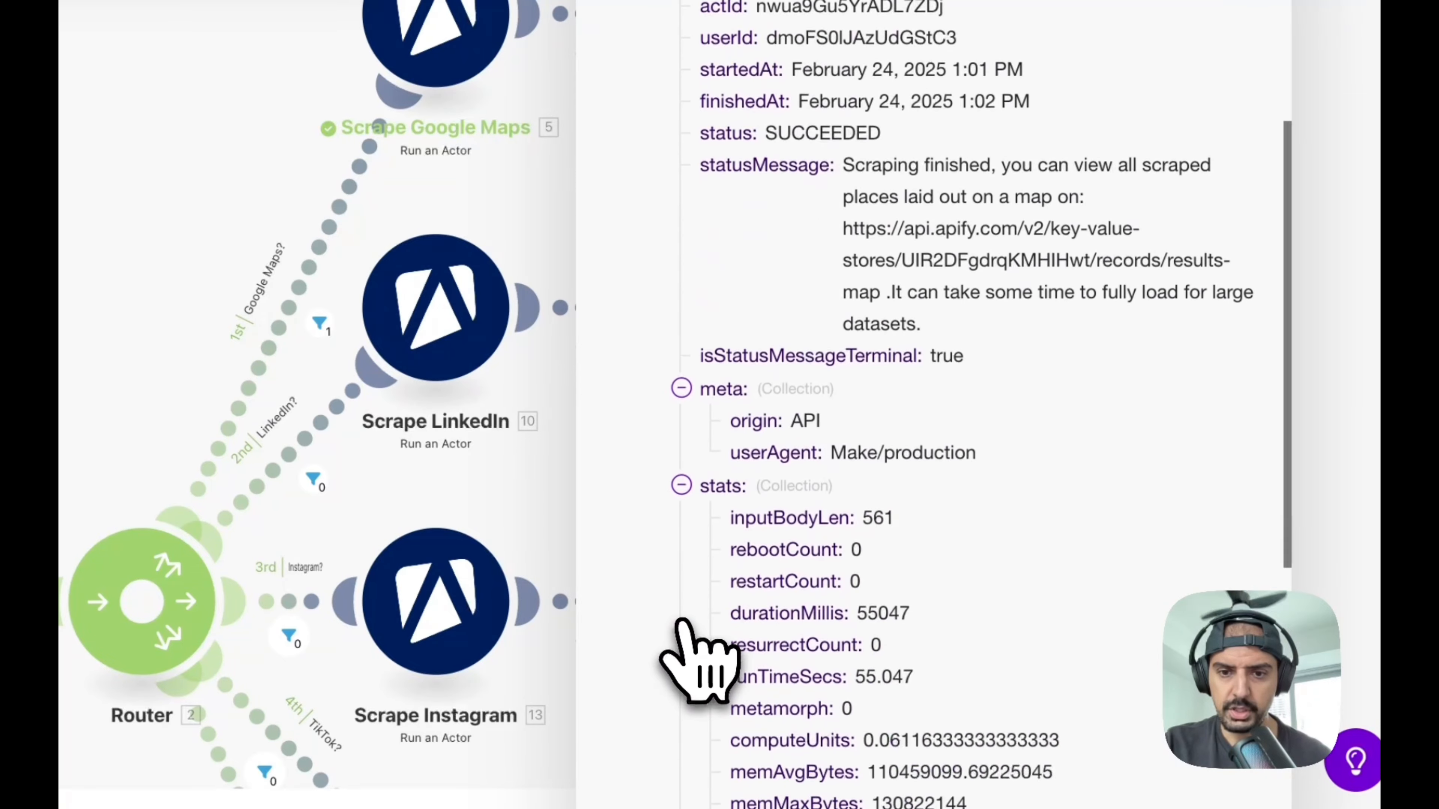
pyautogui.scroll(8, 684, 624)
pyautogui.scroll(6, 684, 625)
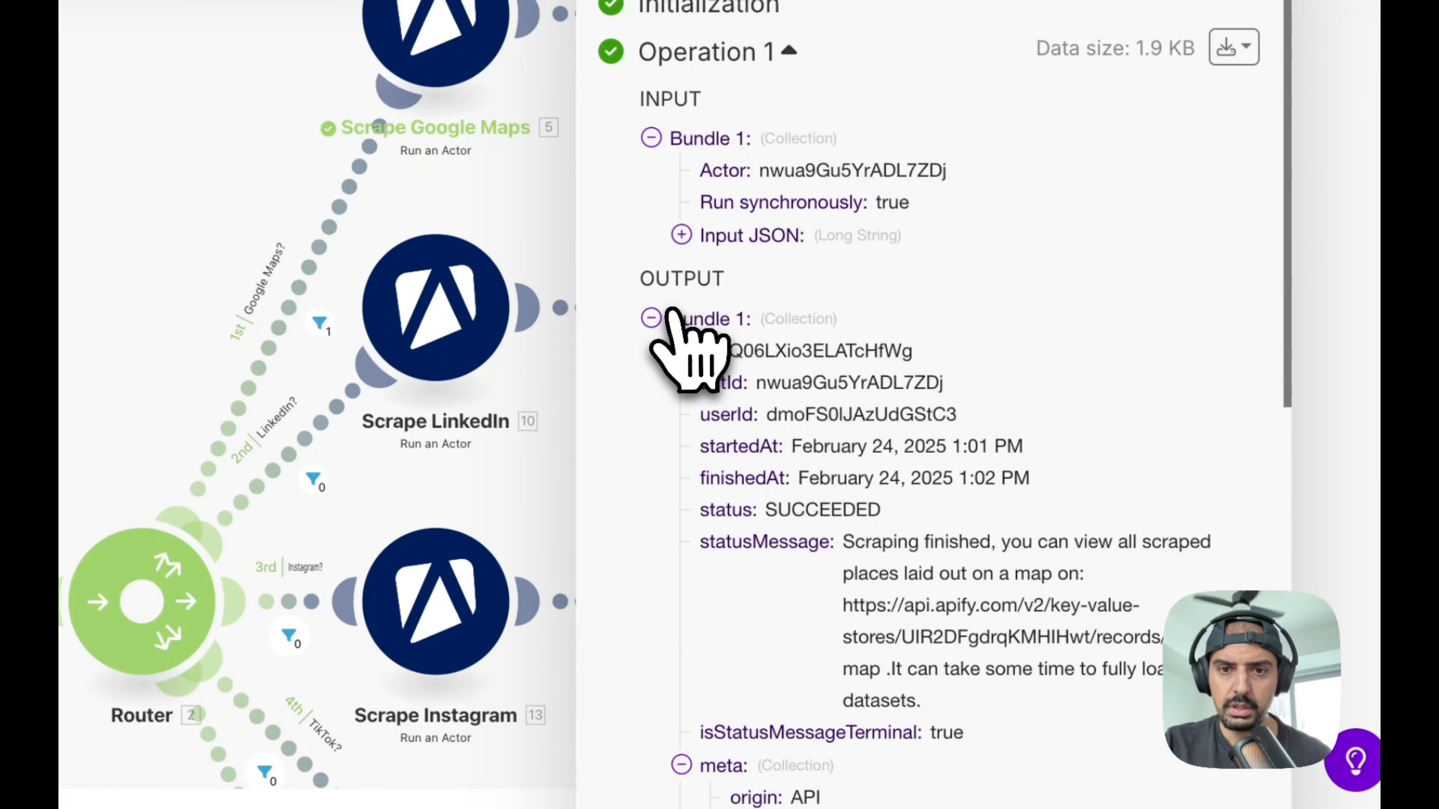
pyautogui.click(663, 317)
pyautogui.click(663, 317)
pyautogui.scroll(-5, 788, 527)
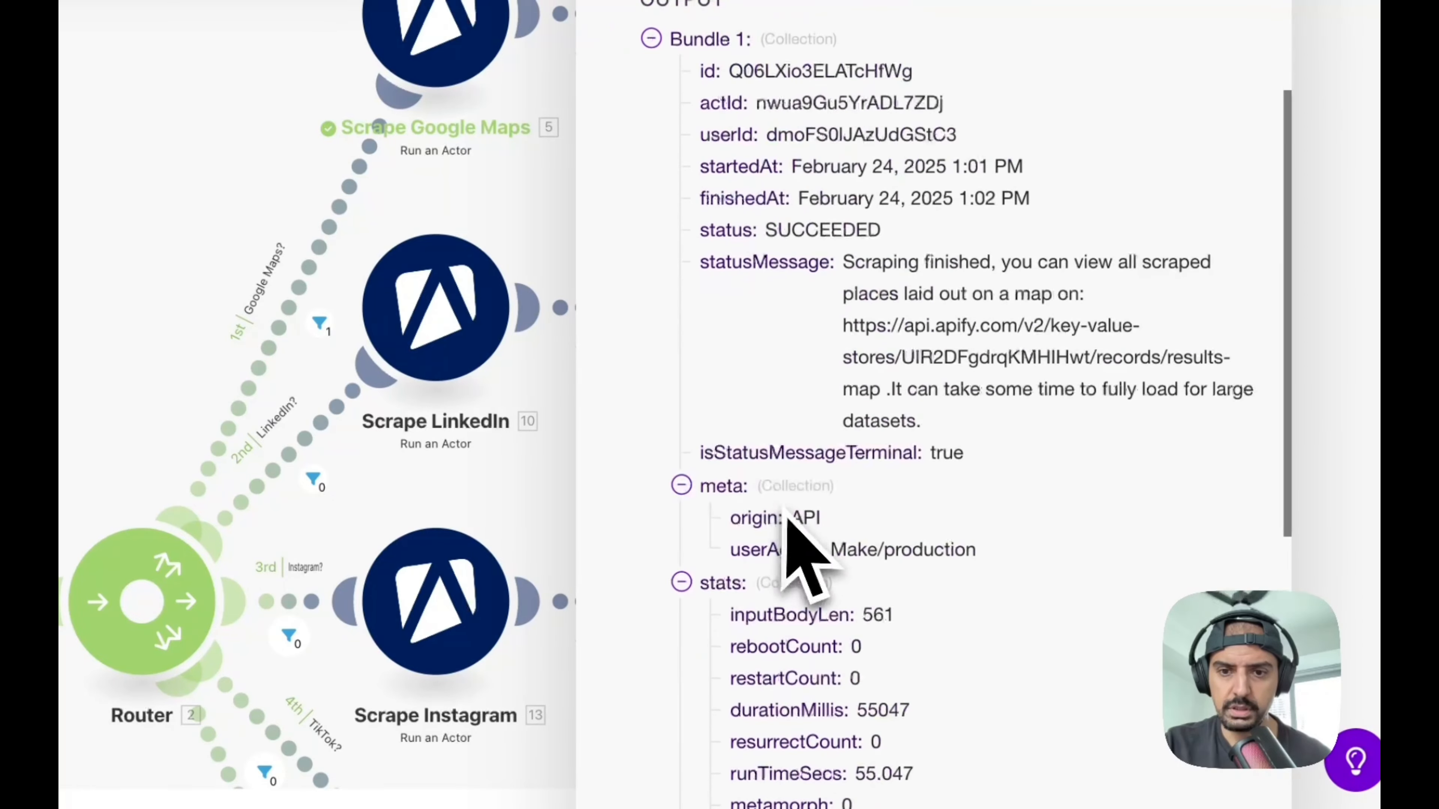
pyautogui.scroll(-15, 787, 514)
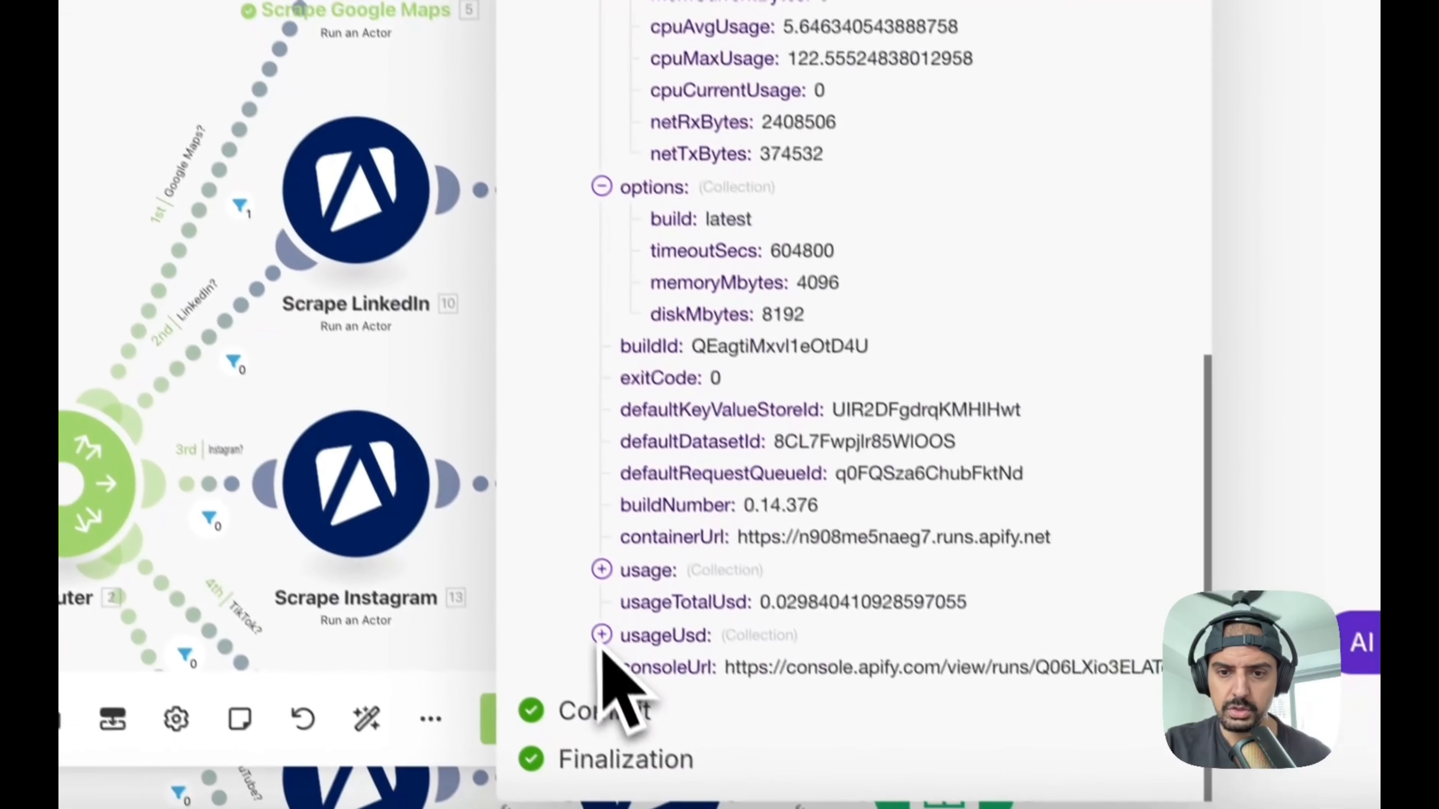
pyautogui.click(682, 687)
pyautogui.scroll(-6, 688, 709)
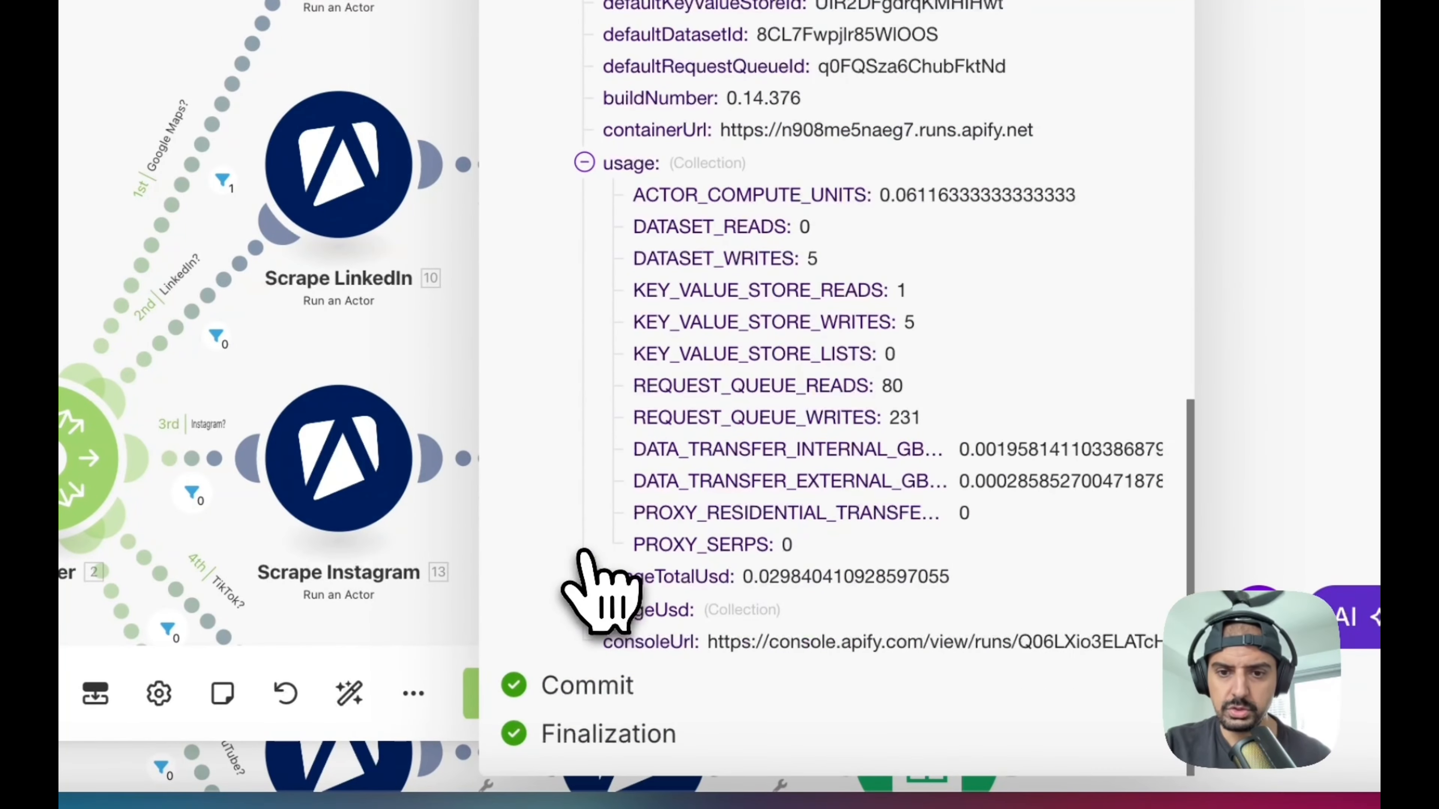
pyautogui.click(583, 609)
pyautogui.scroll(-7, 607, 640)
pyautogui.scroll(17, 614, 633)
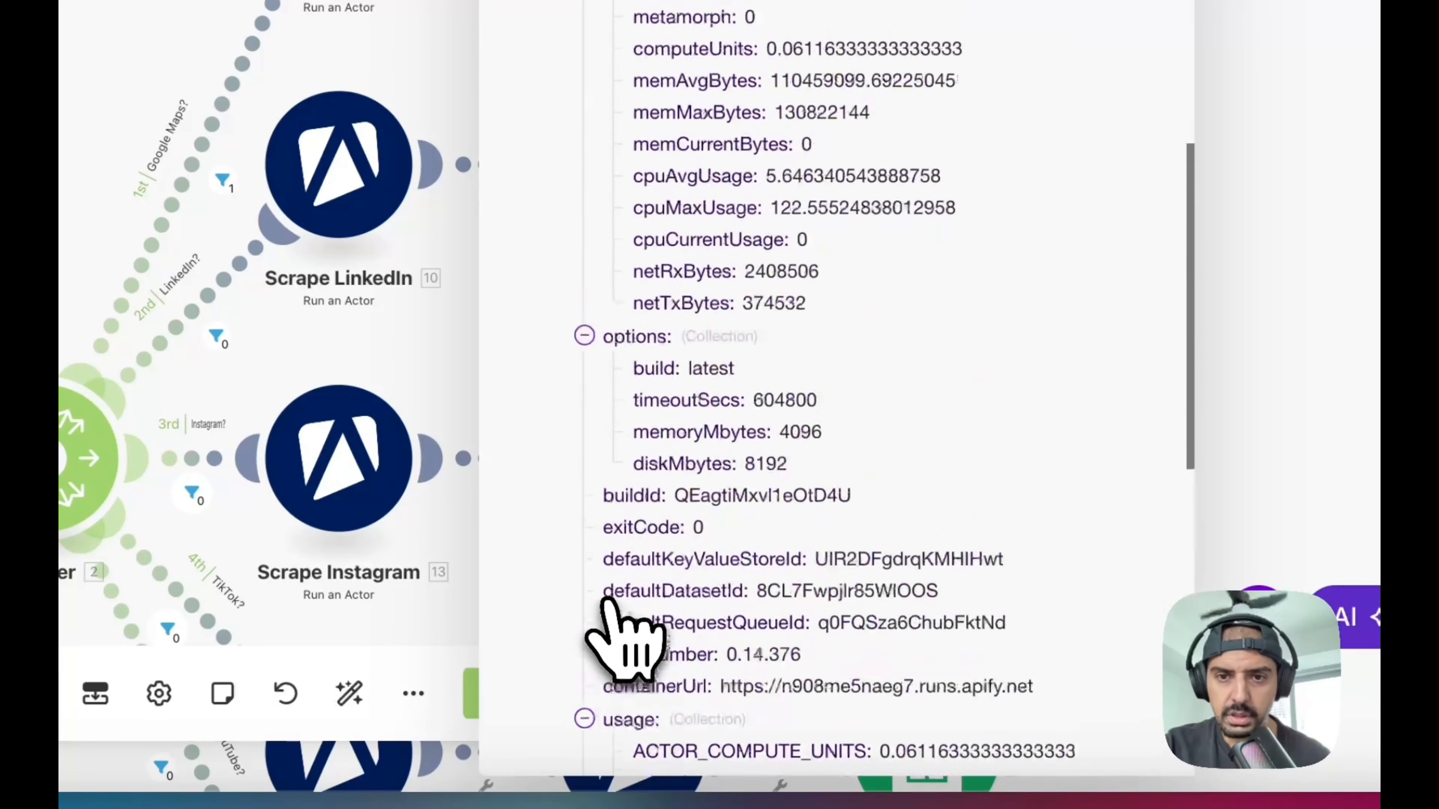
pyautogui.scroll(9, 658, 442)
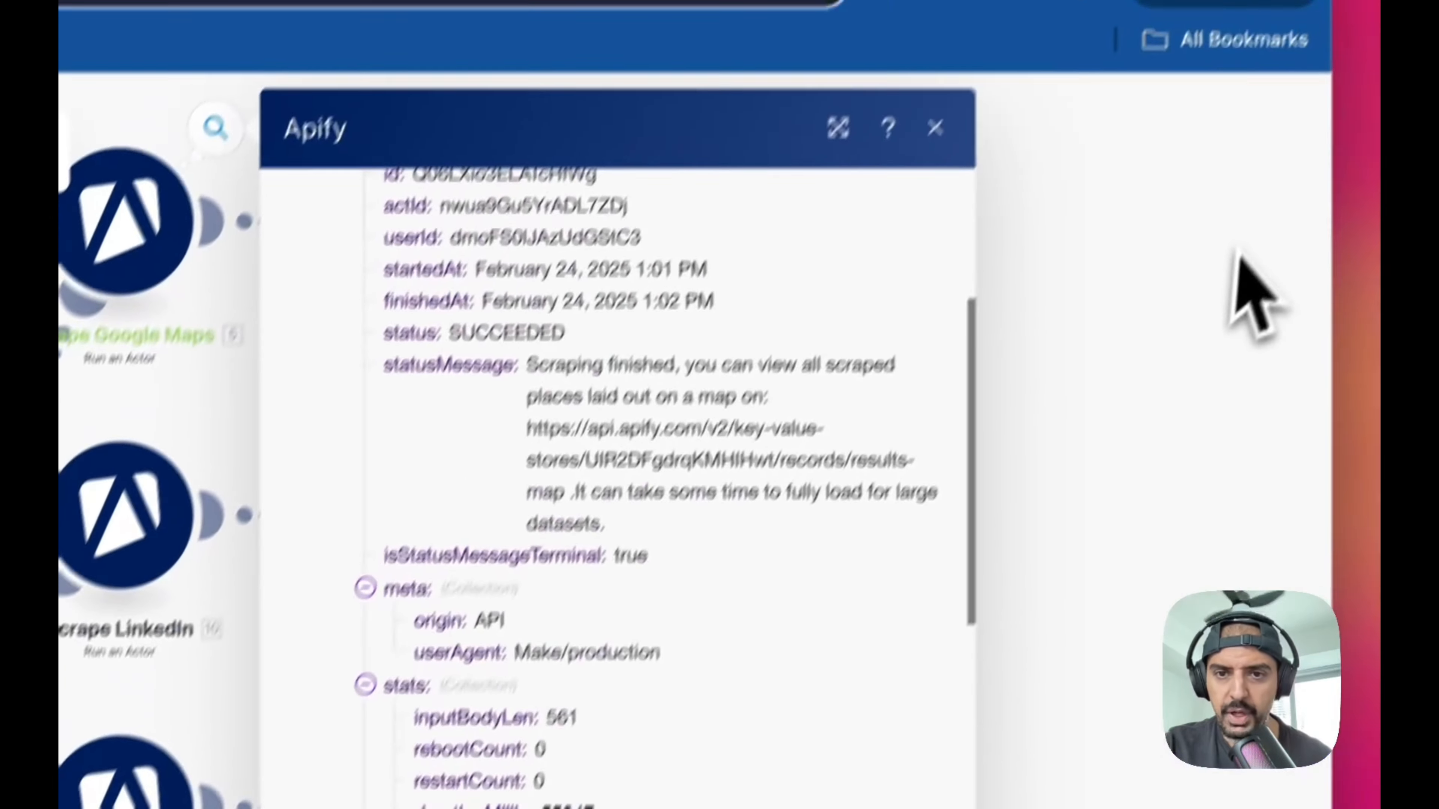
pyautogui.click(1241, 255)
# - Check how the Dataset ID of the Google Maps route's Grab the sauce module is mapped from Scrape Google Maps, and close the settings
pyautogui.click(439, 249)
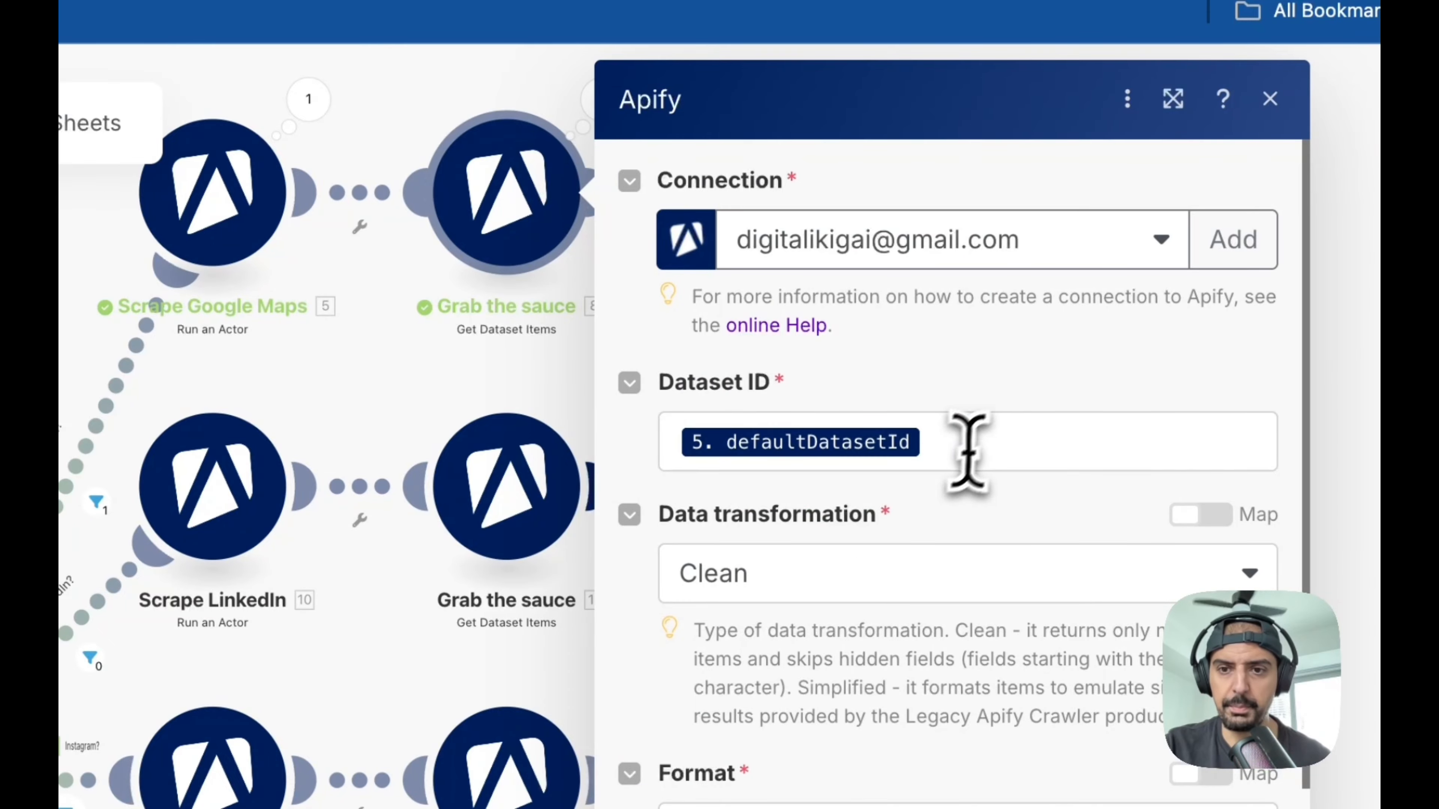
pyautogui.click(967, 451)
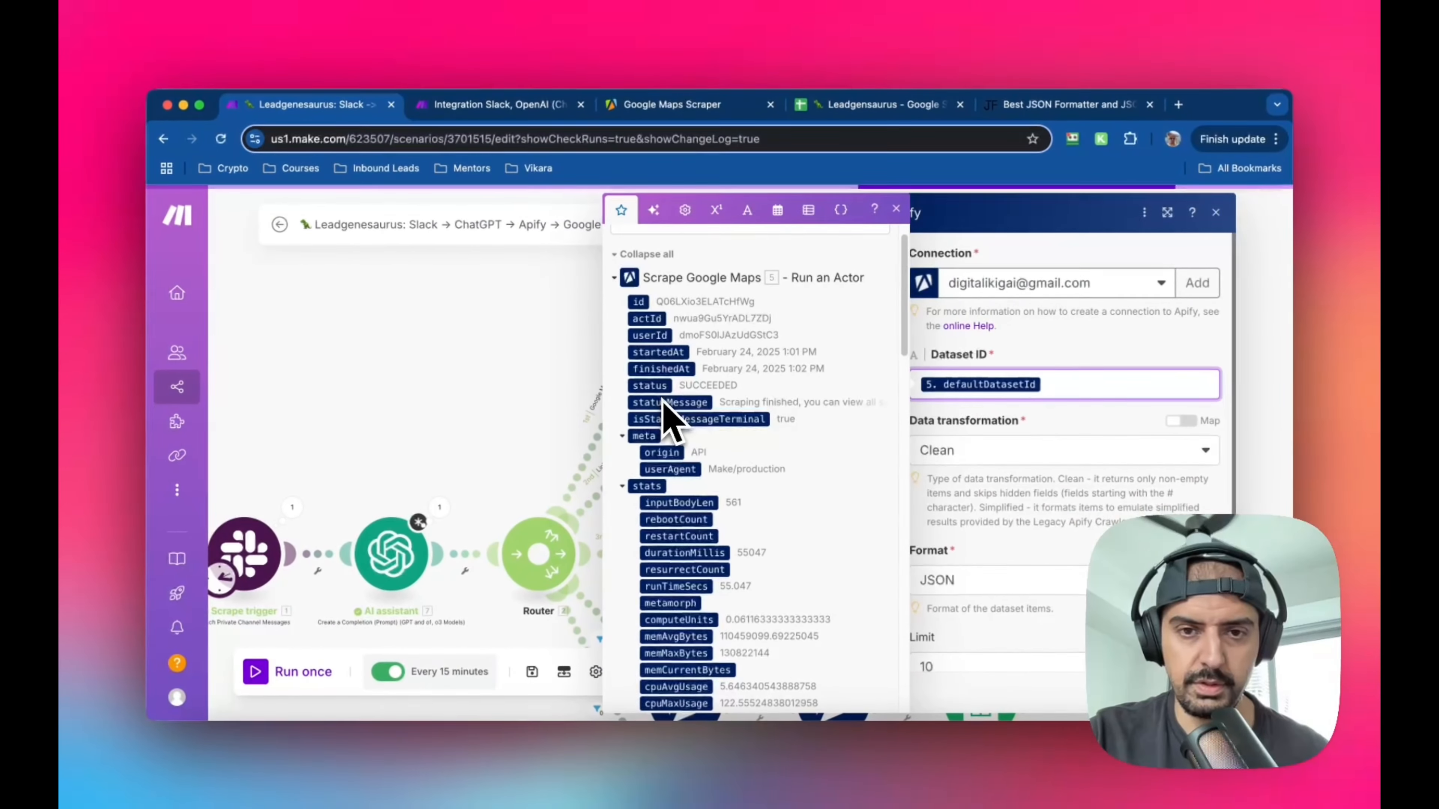
pyautogui.scroll(-2, 715, 438)
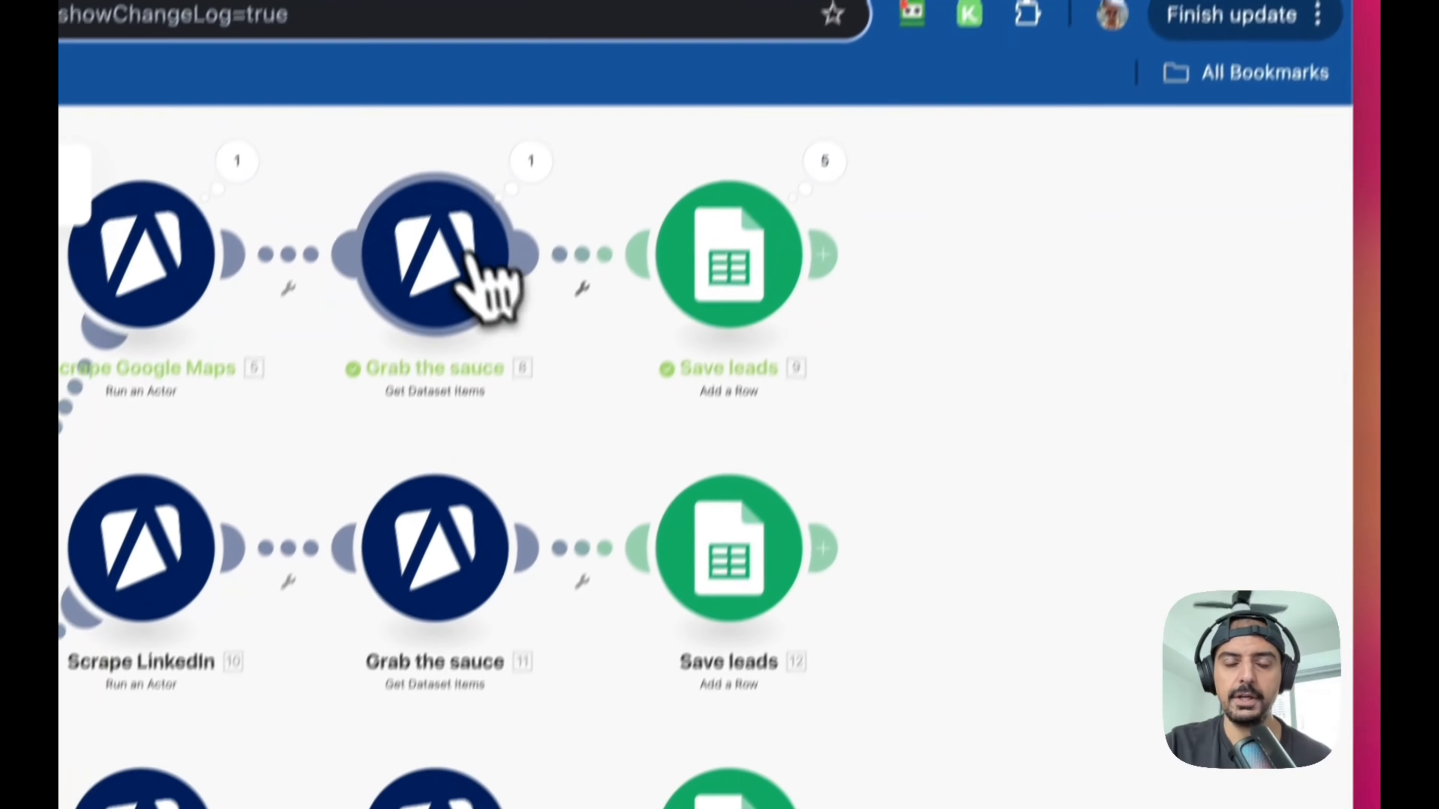
pyautogui.click(476, 261)
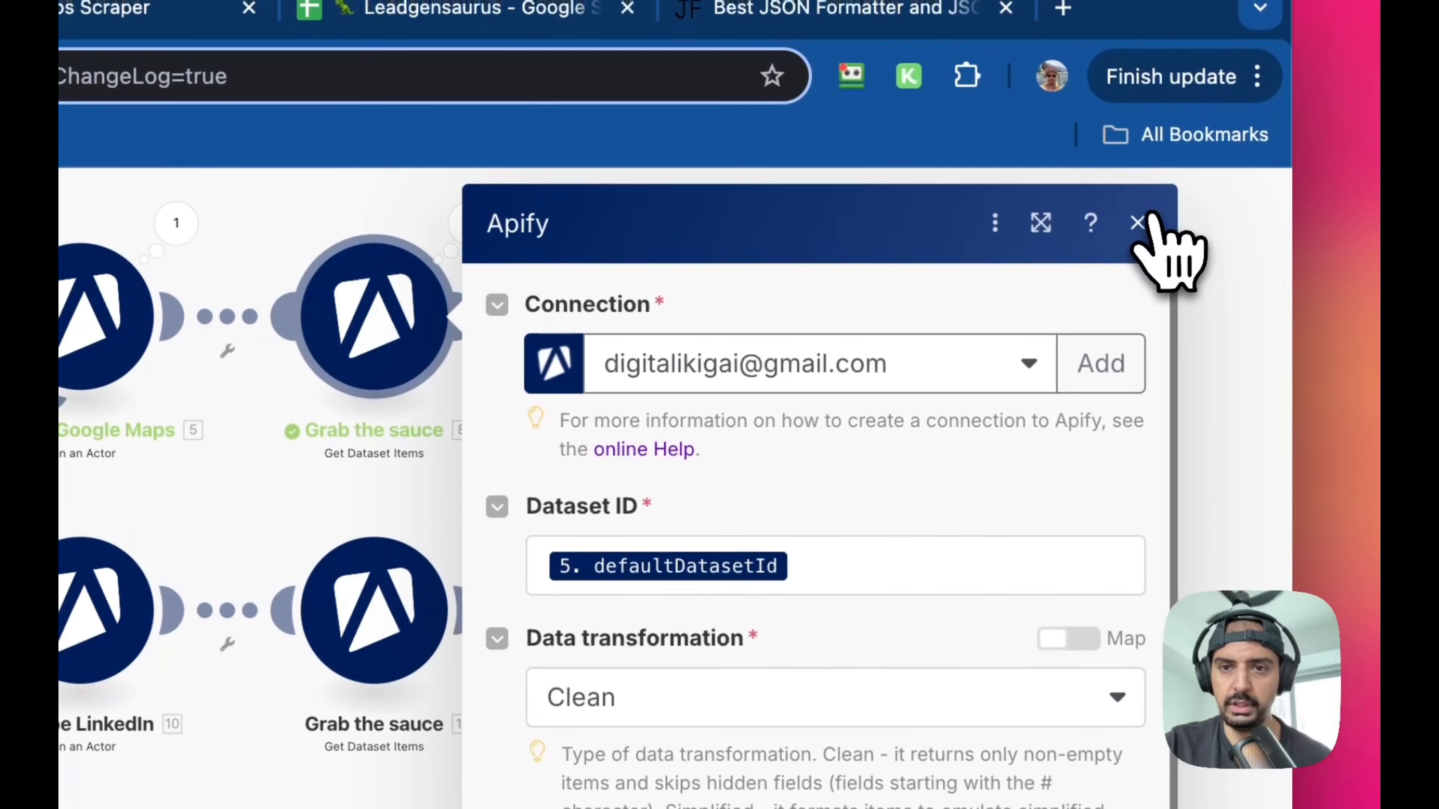
pyautogui.click(1136, 221)
# - Review the Google Maps route's Save leads spreadsheet settings and the dataset items available for its title column
pyautogui.click(708, 375)
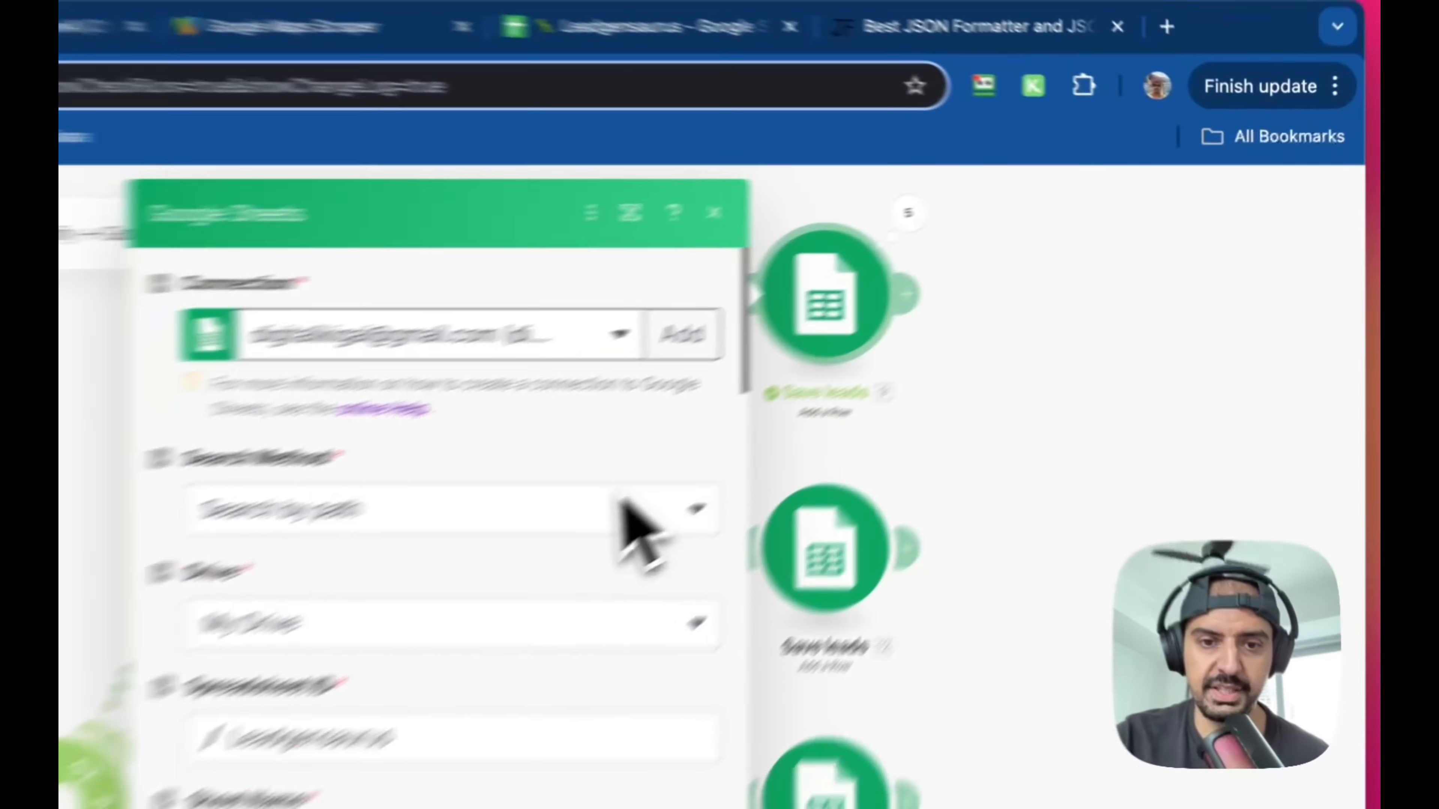
pyautogui.scroll(-2, 391, 641)
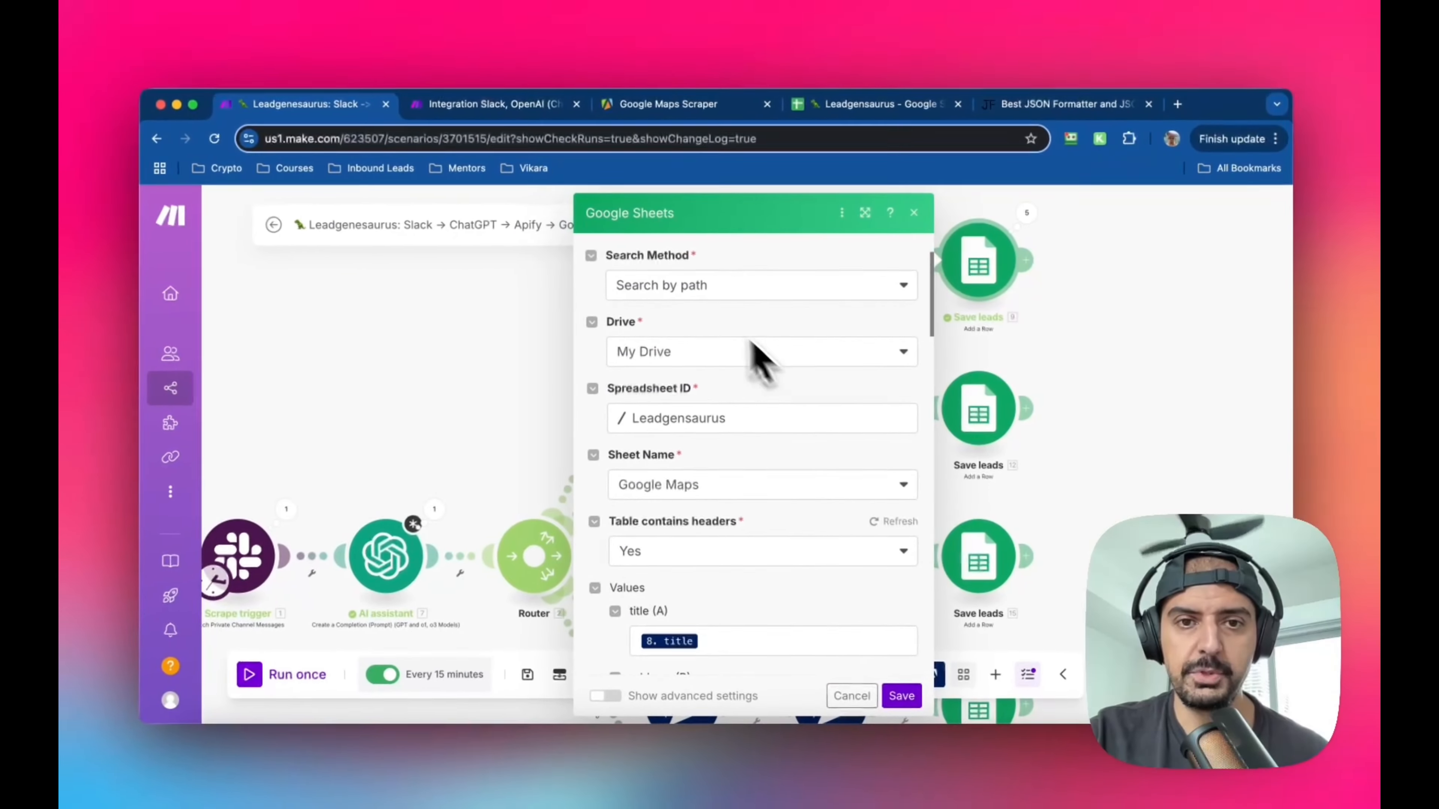
pyautogui.scroll(2, 232, 504)
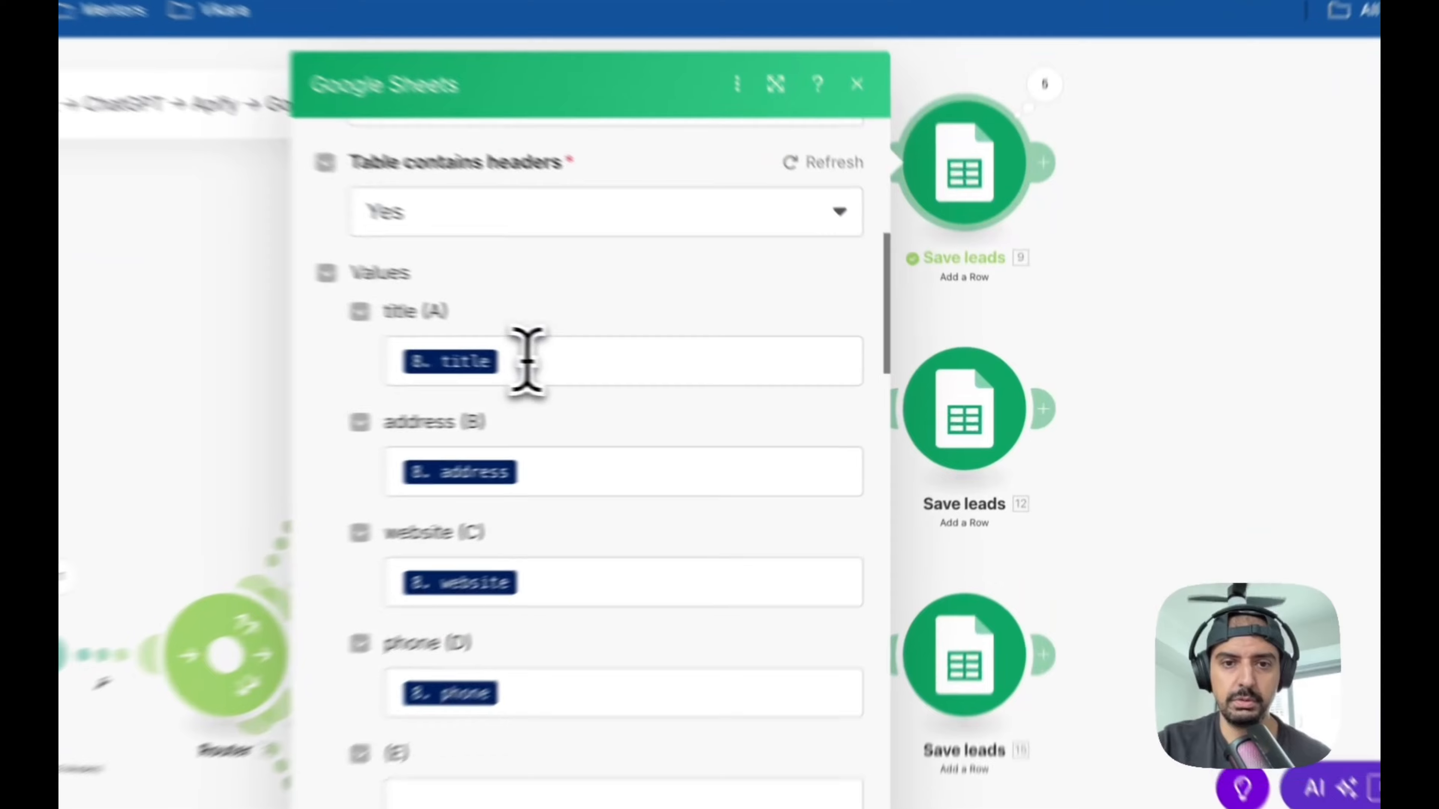
pyautogui.click(716, 378)
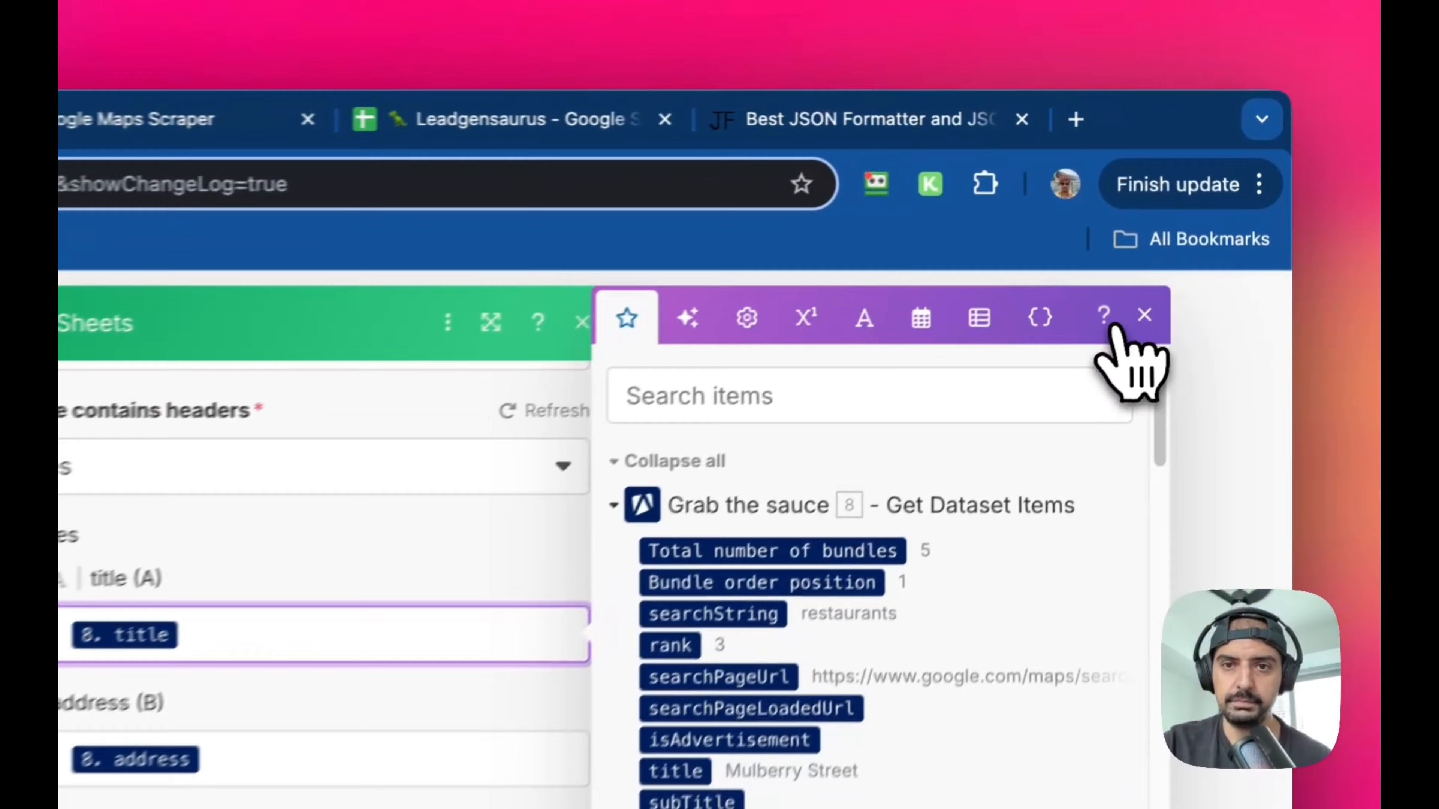
pyautogui.click(1214, 209)
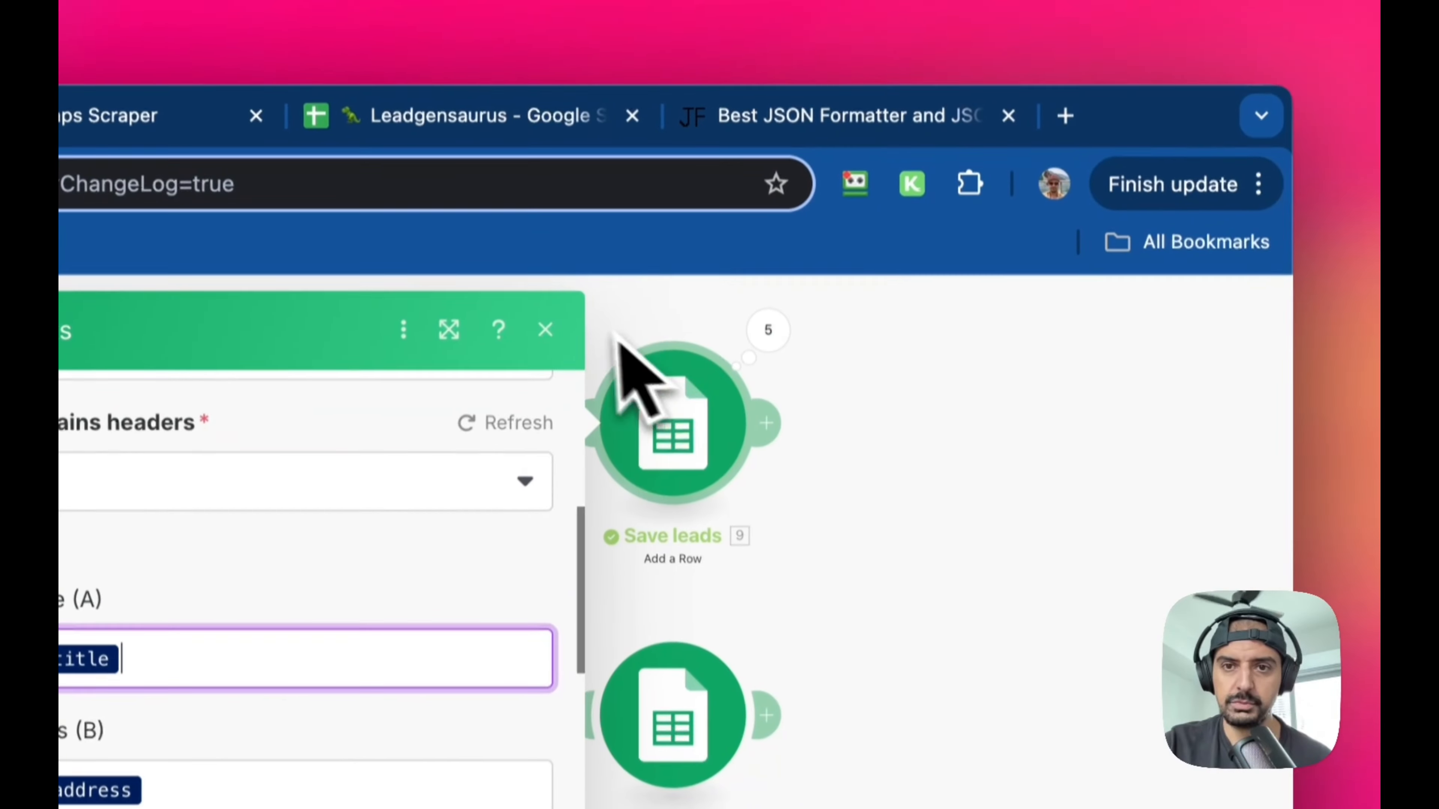
# - Recheck the Google Maps route's Grab the sauce settings, examine the lead fields in its first output bundle, and close the output
pyautogui.click(552, 274)
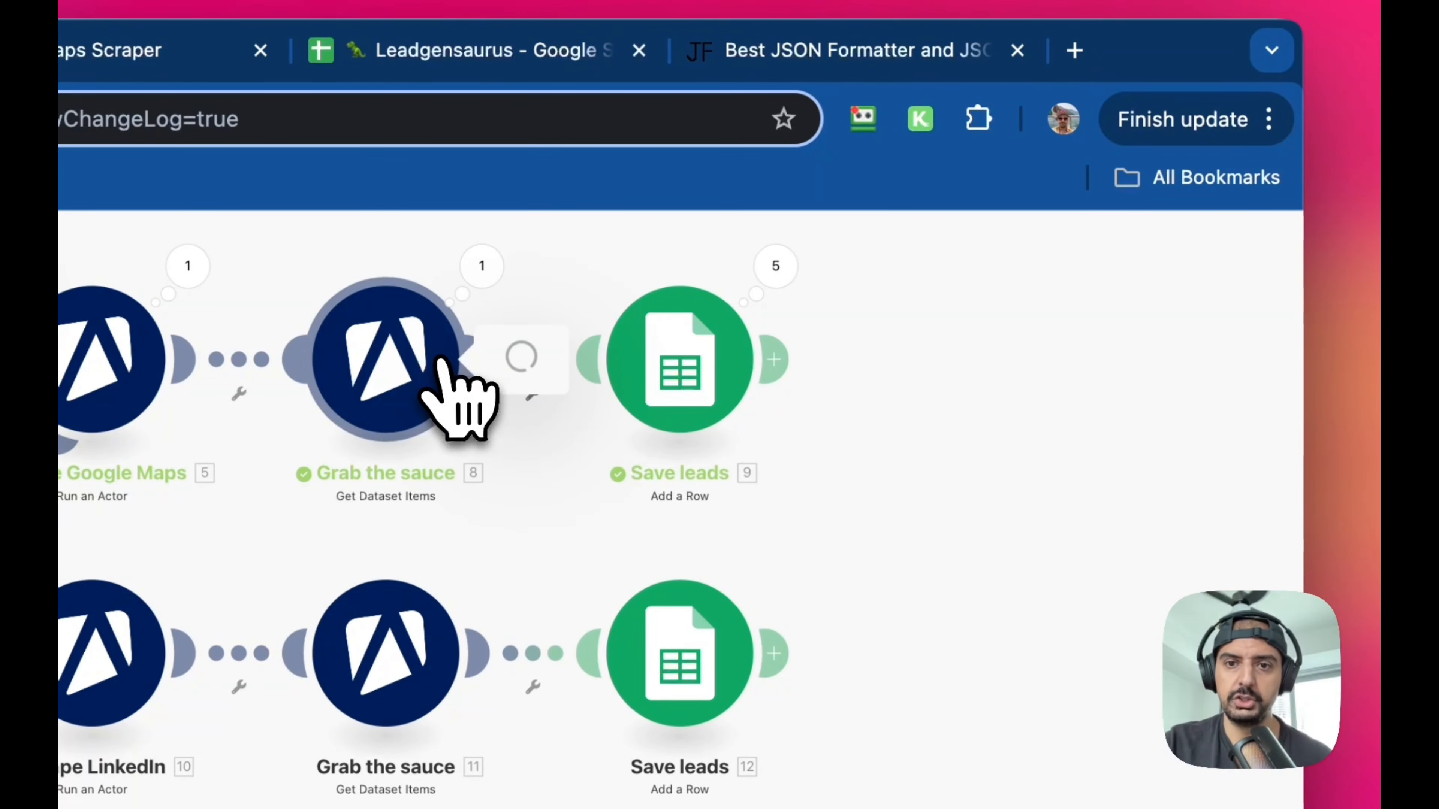
pyautogui.scroll(-2, 736, 567)
pyautogui.scroll(2, 867, 561)
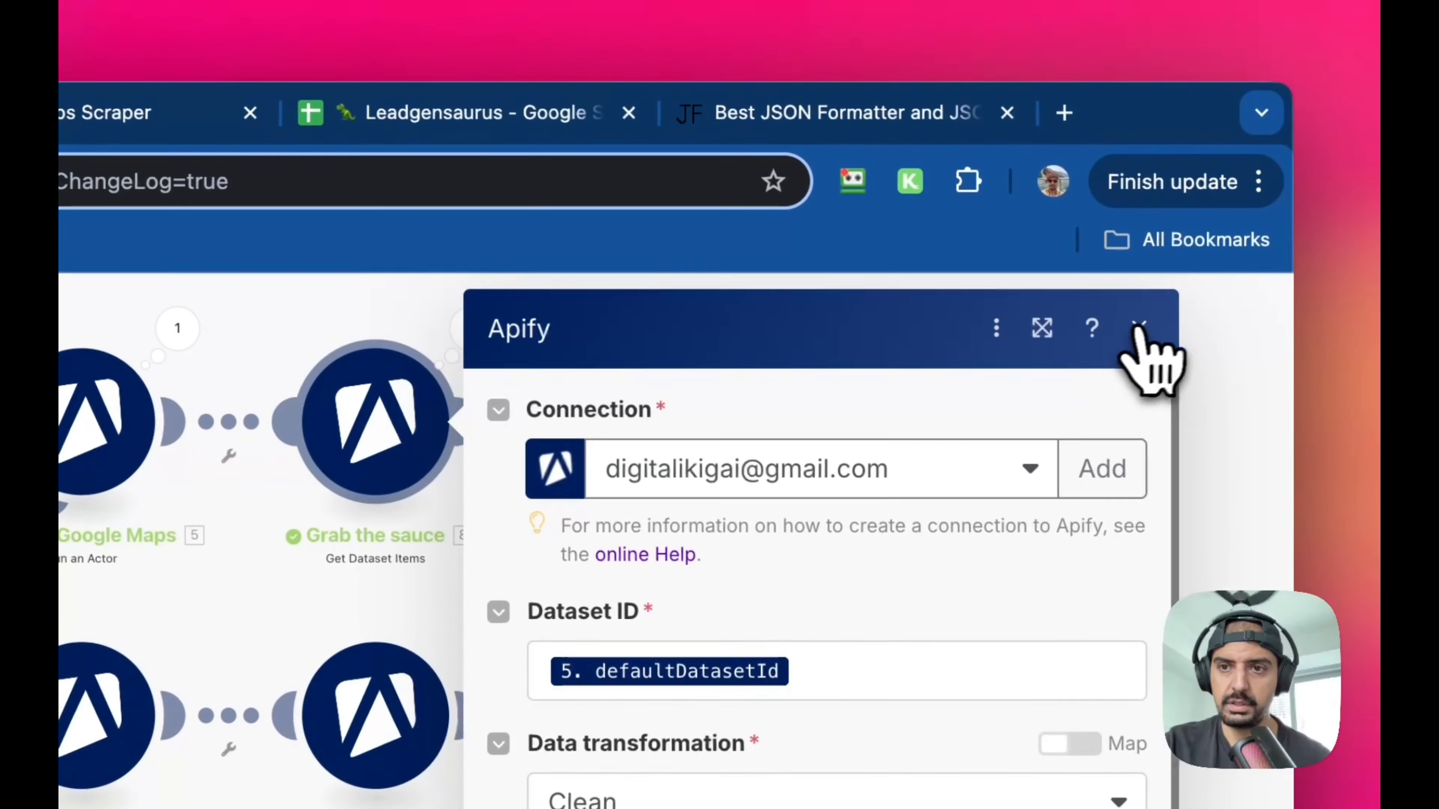
pyautogui.click(1140, 340)
pyautogui.click(471, 329)
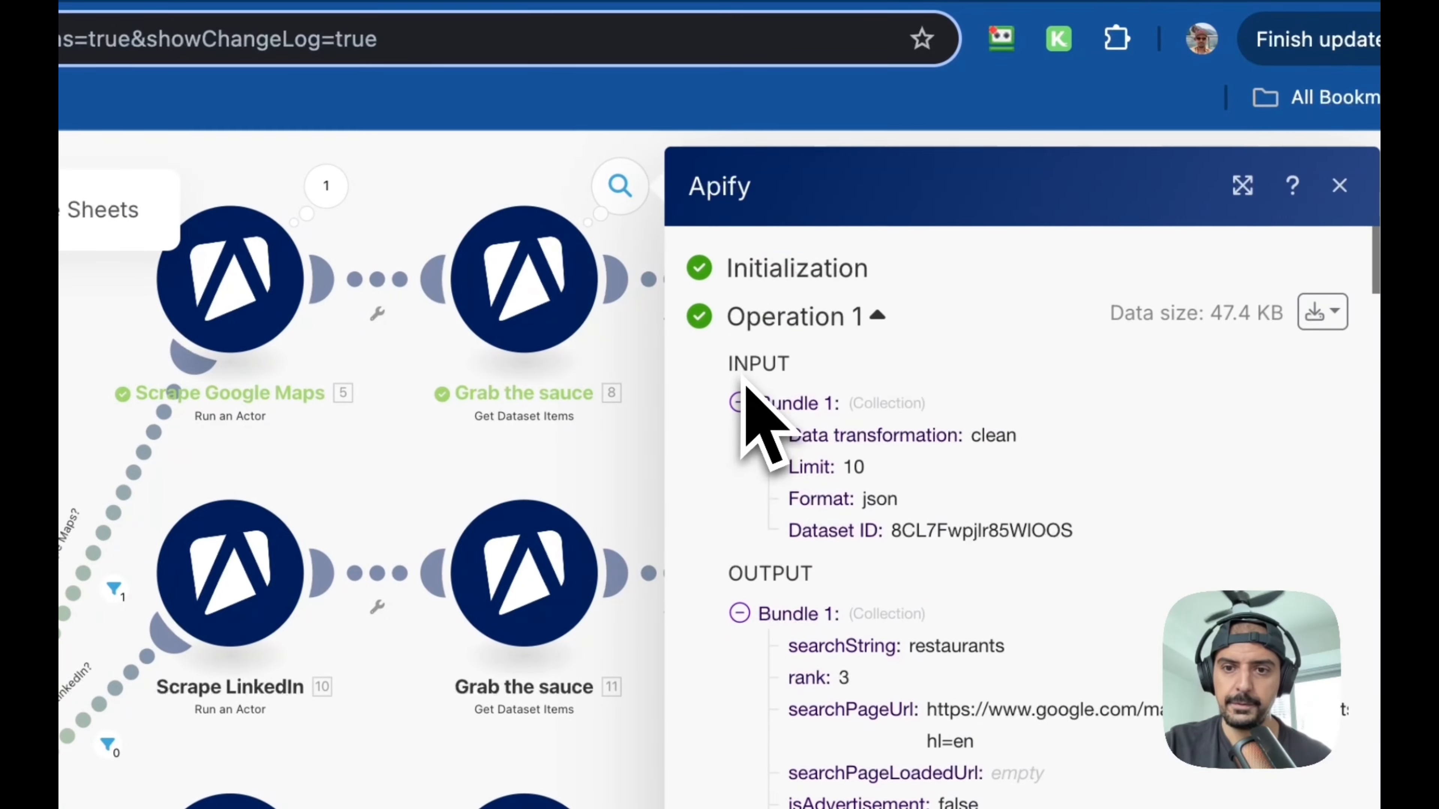
pyautogui.scroll(-3, 743, 397)
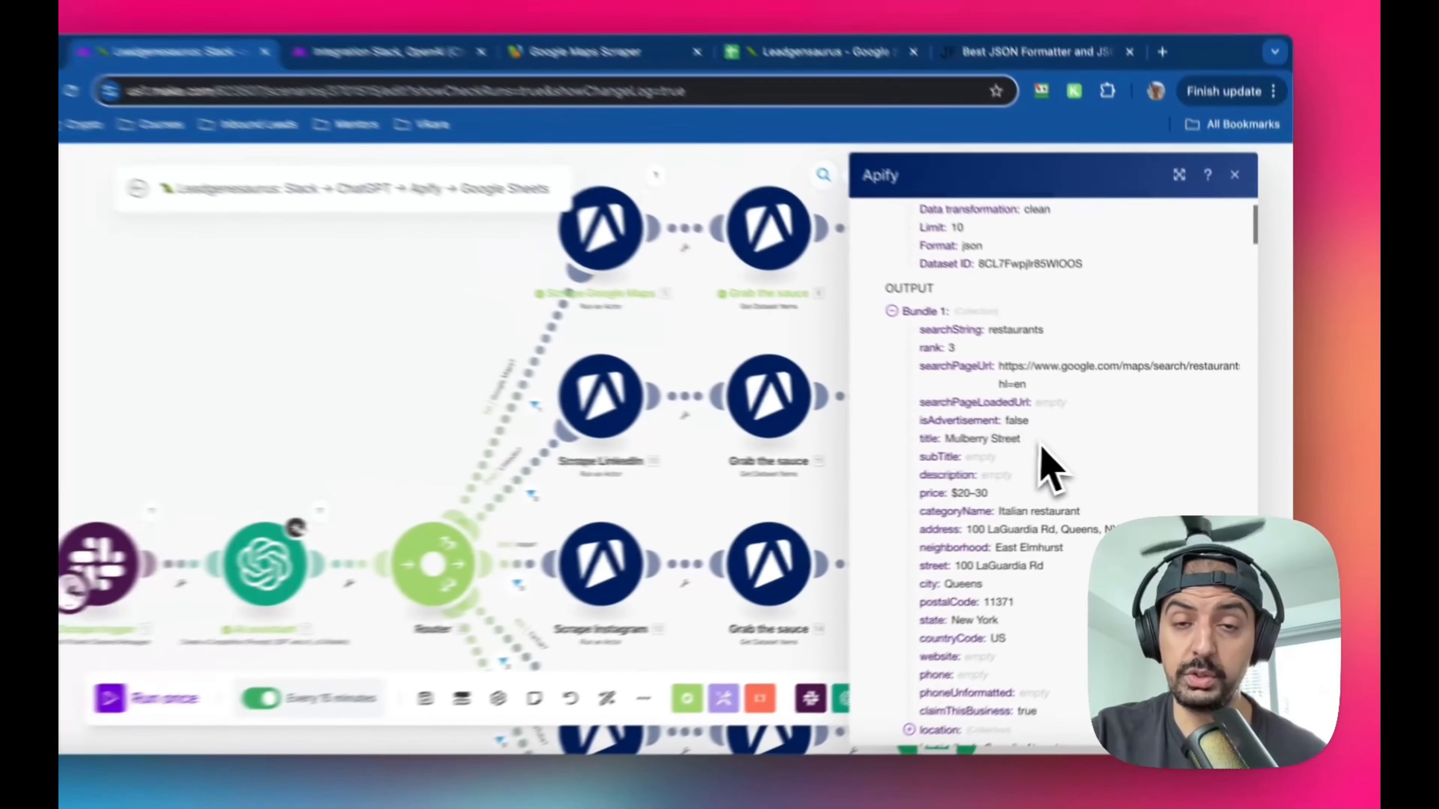
pyautogui.scroll(-2, 1075, 484)
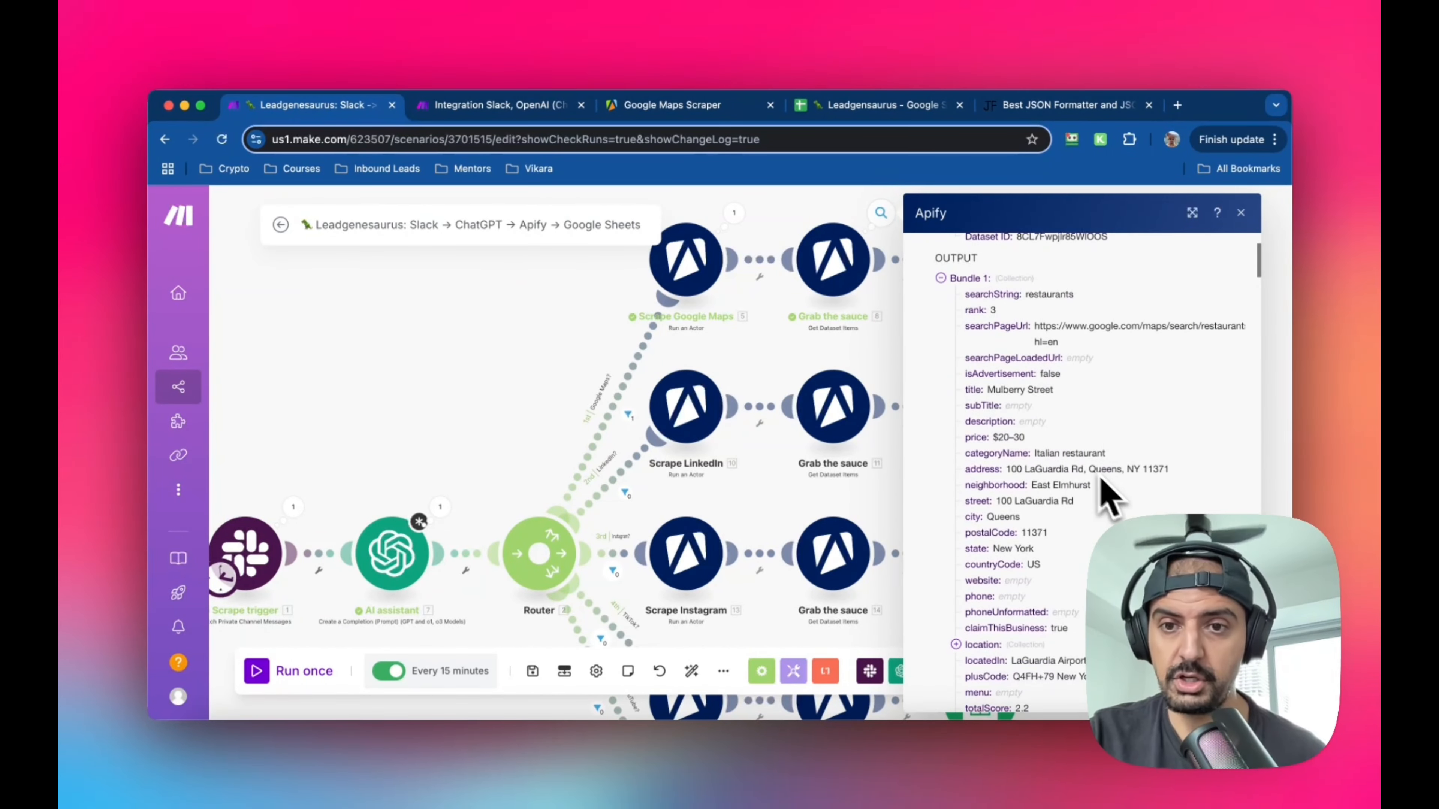
pyautogui.scroll(-1, 983, 431)
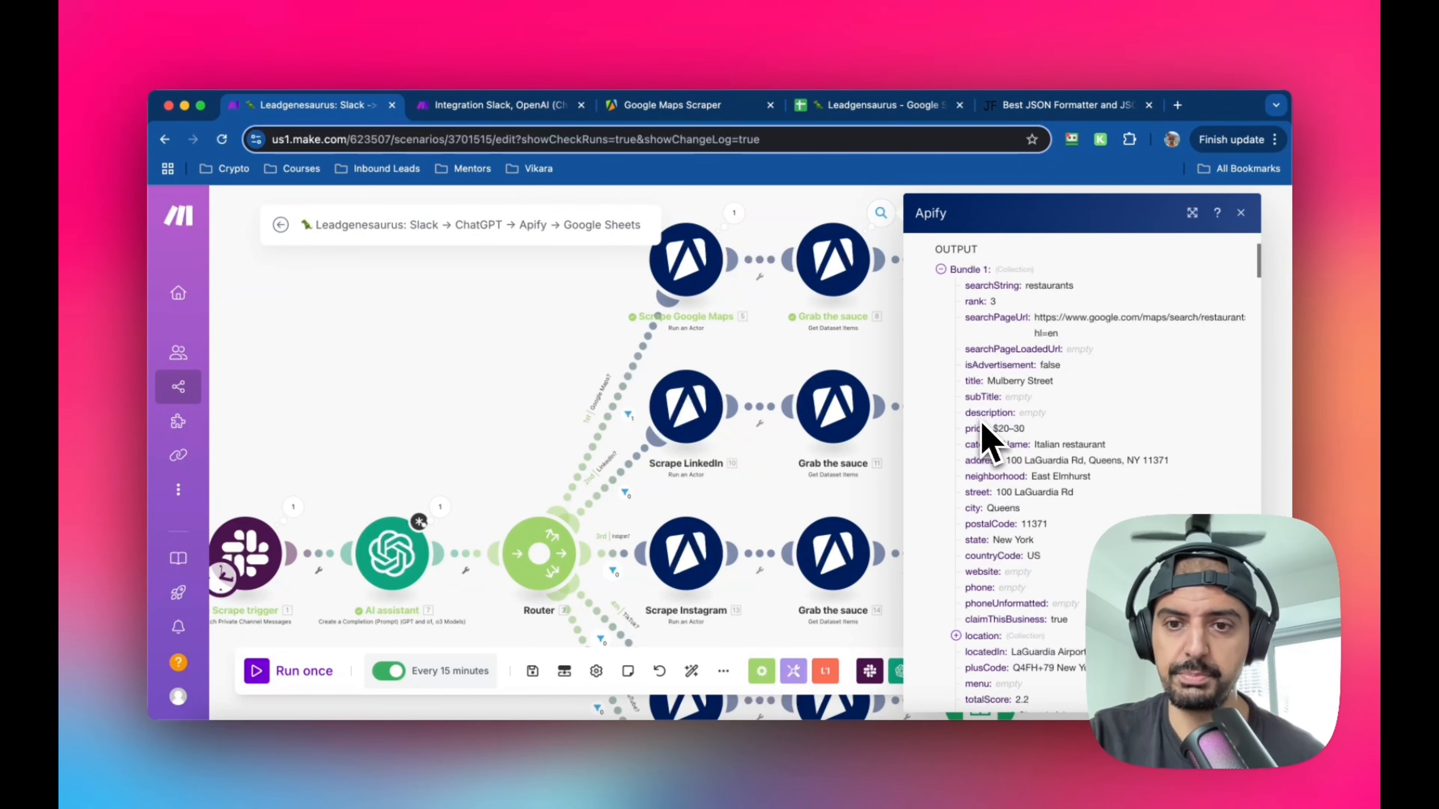
pyautogui.scroll(-2, 983, 459)
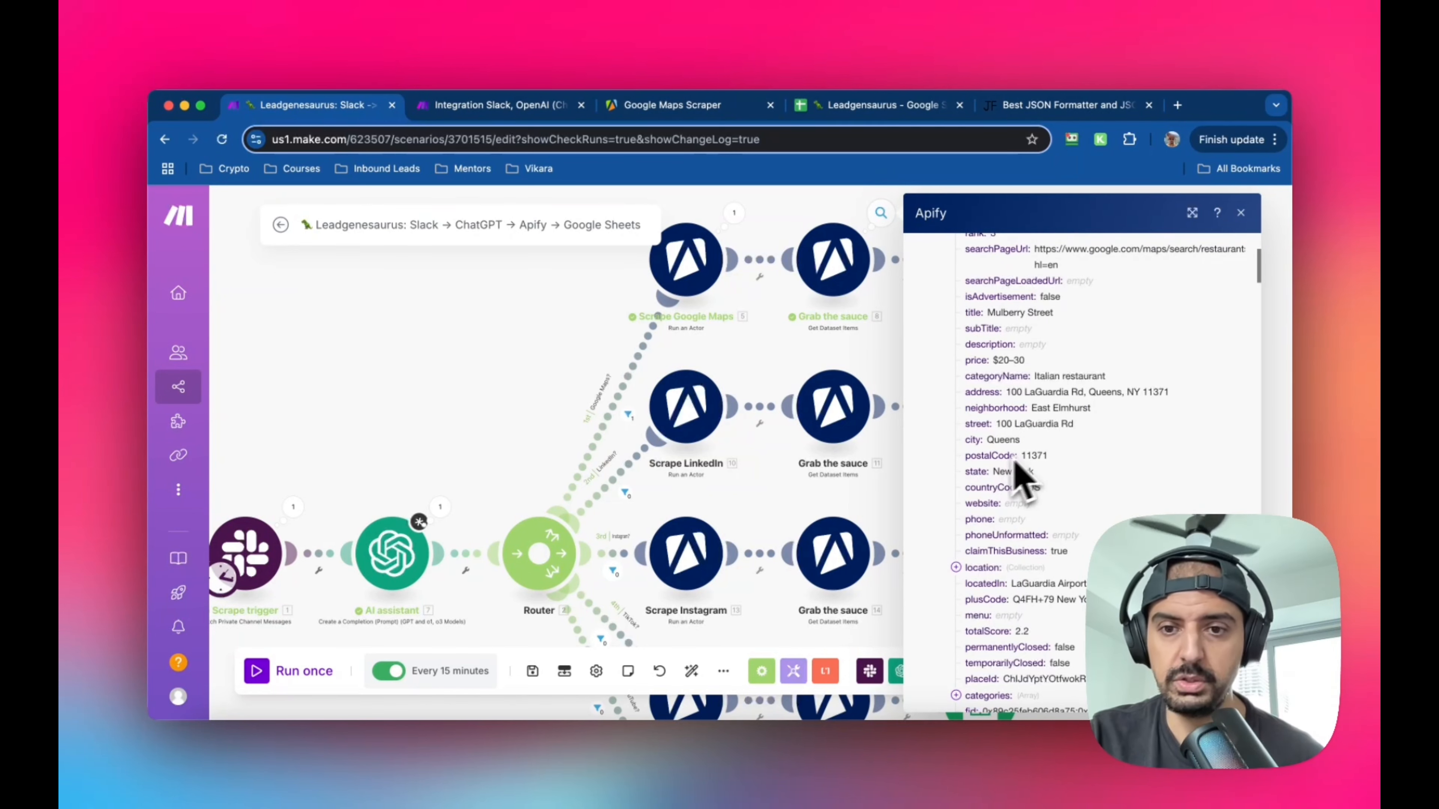
pyautogui.scroll(-3, 975, 498)
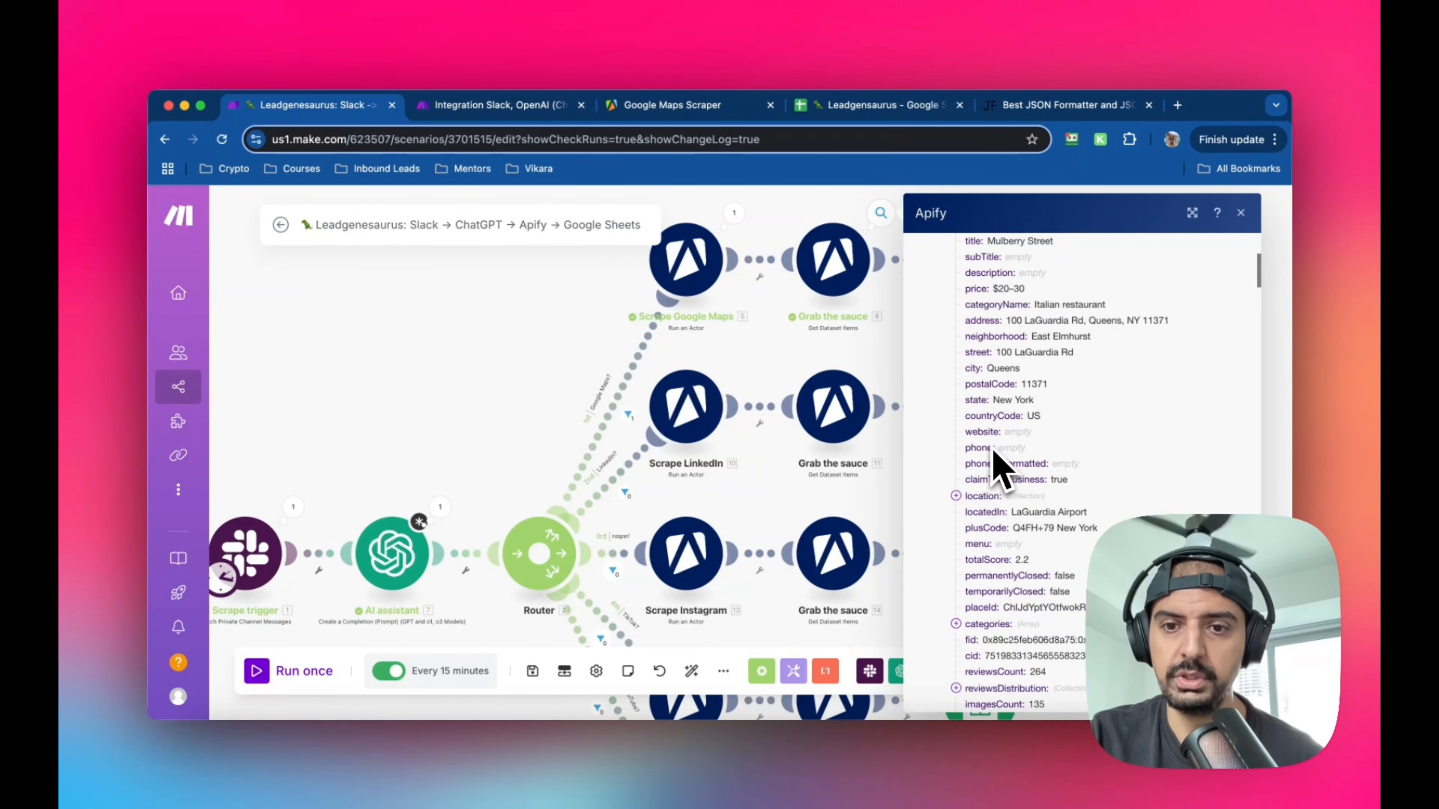
pyautogui.scroll(-3, 997, 462)
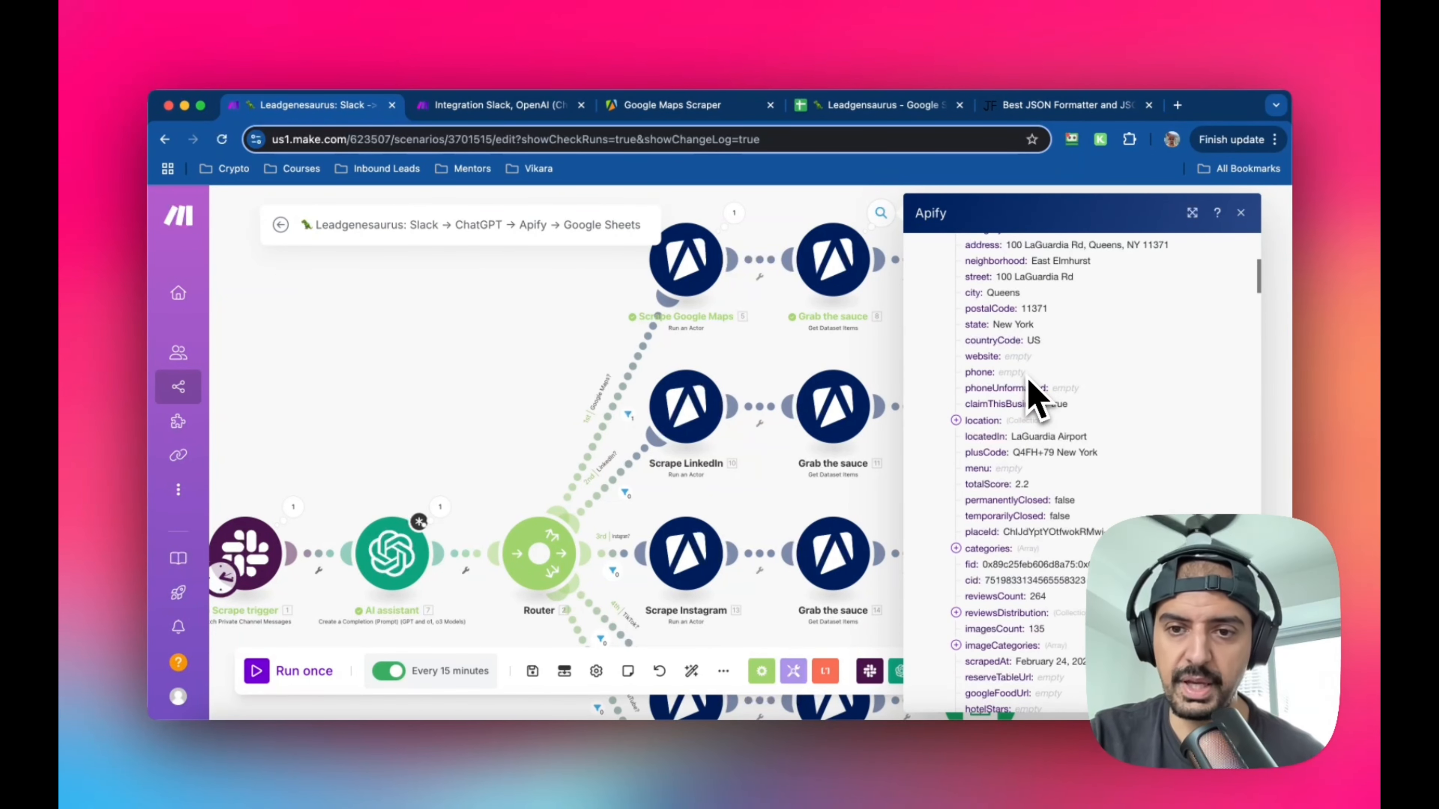
pyautogui.scroll(-1, 997, 445)
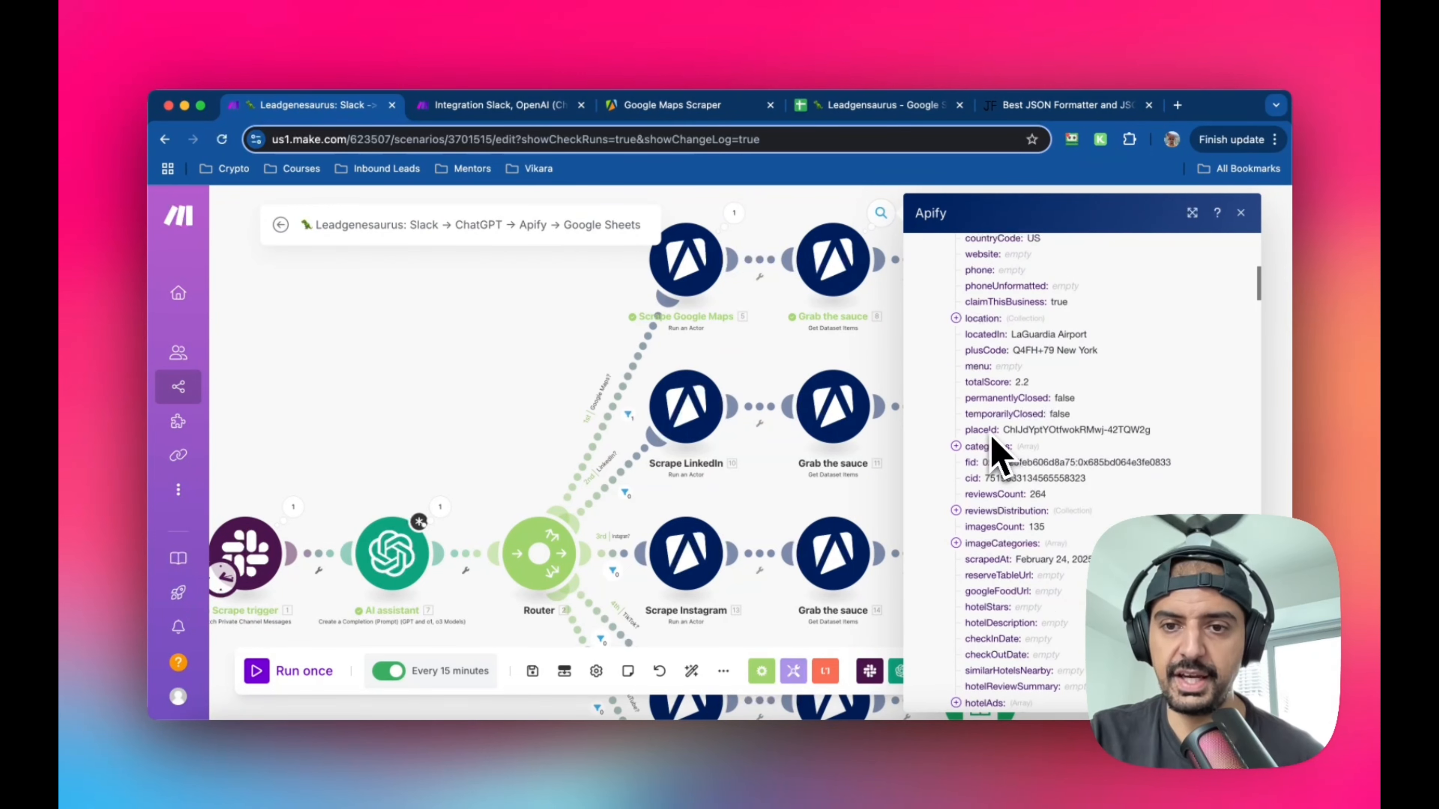
pyautogui.scroll(-4, 1004, 400)
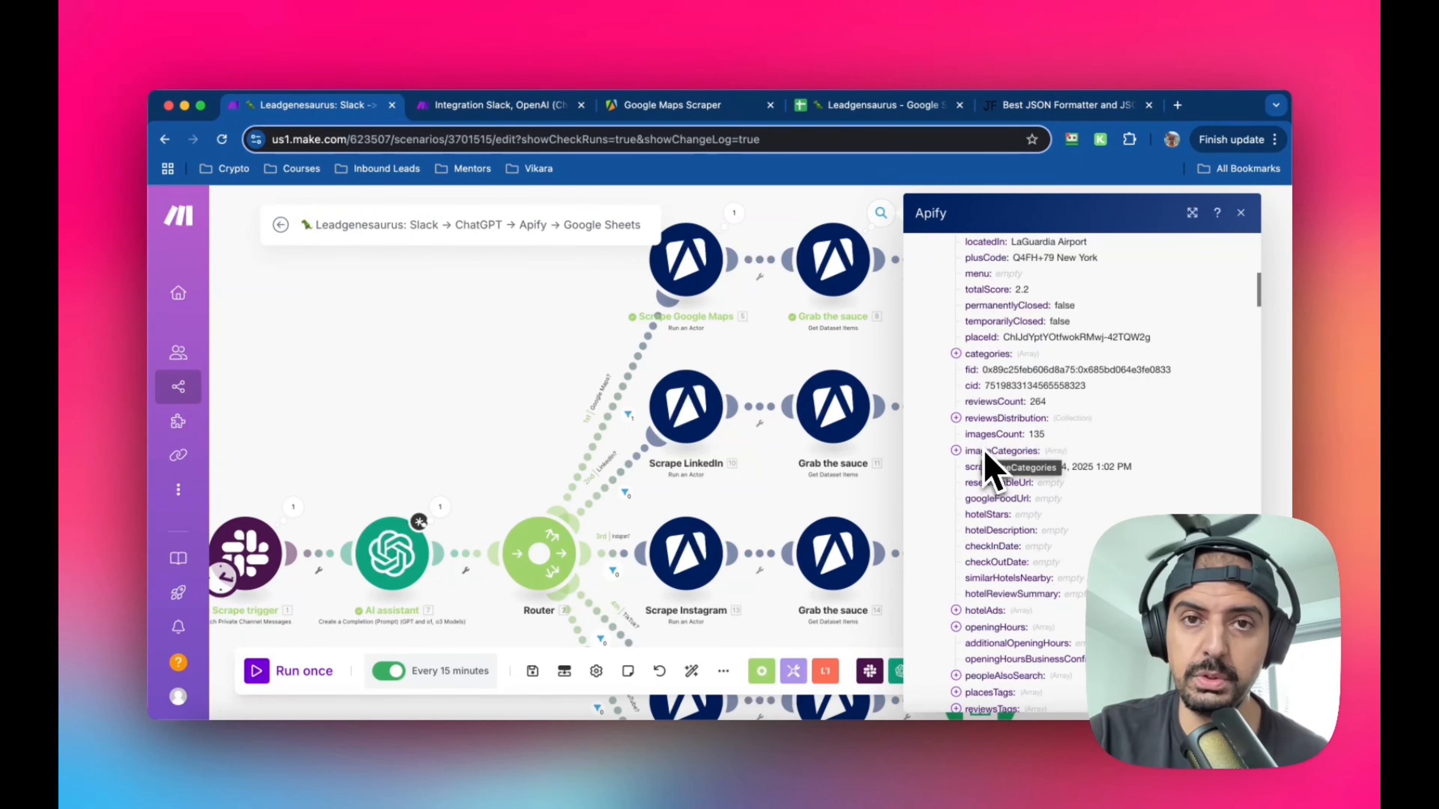
pyautogui.scroll(-5, 989, 468)
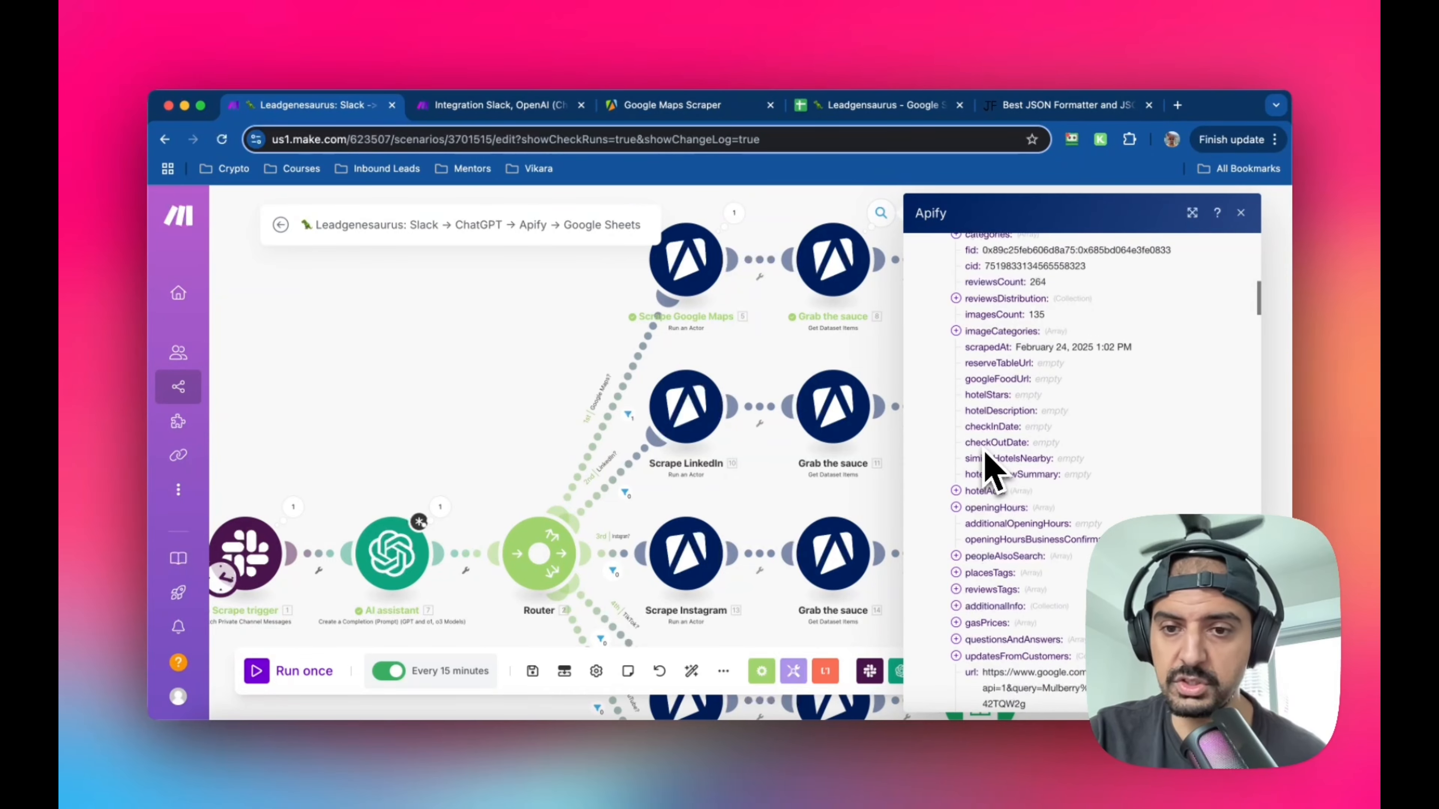
pyautogui.scroll(-1, 998, 488)
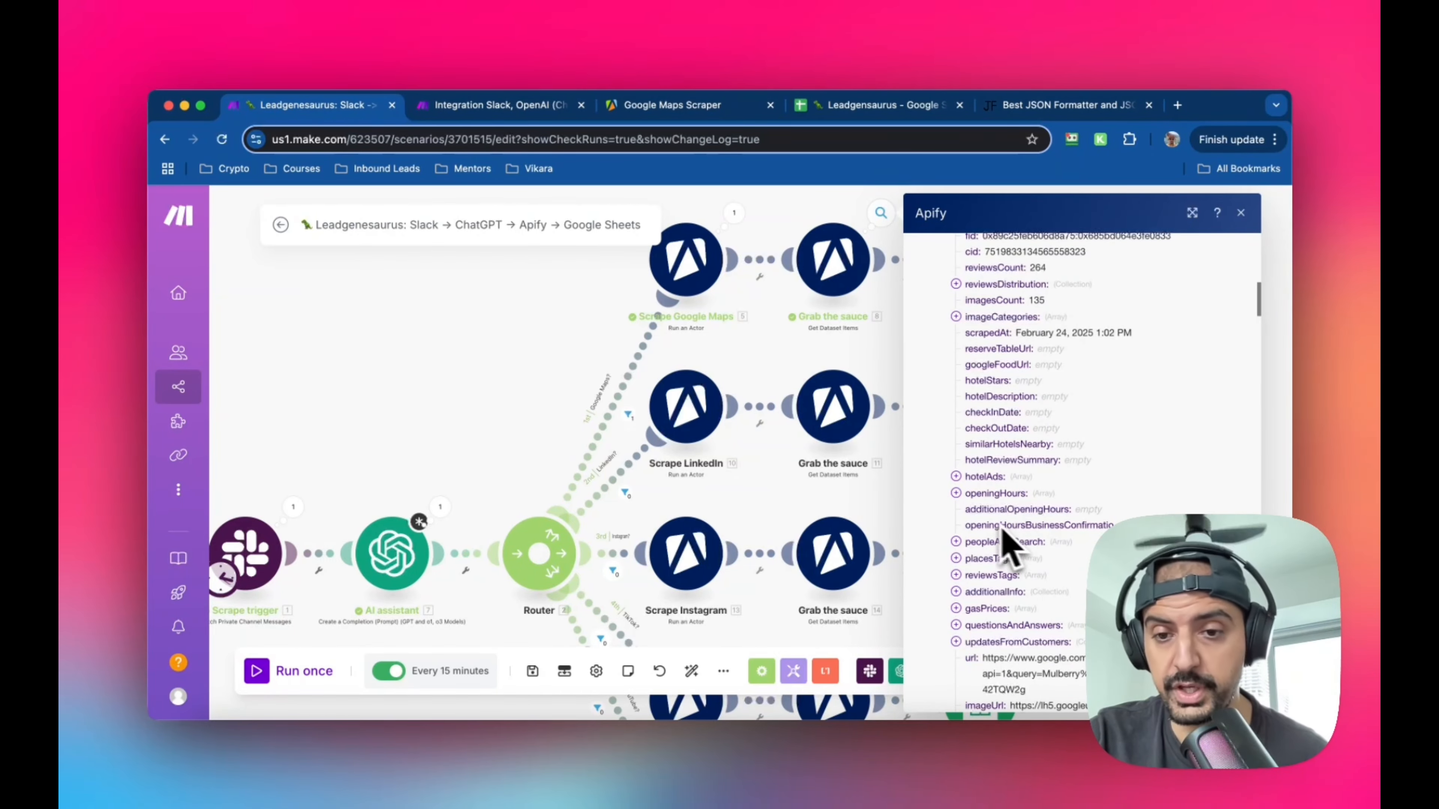
pyautogui.scroll(-7, 1001, 531)
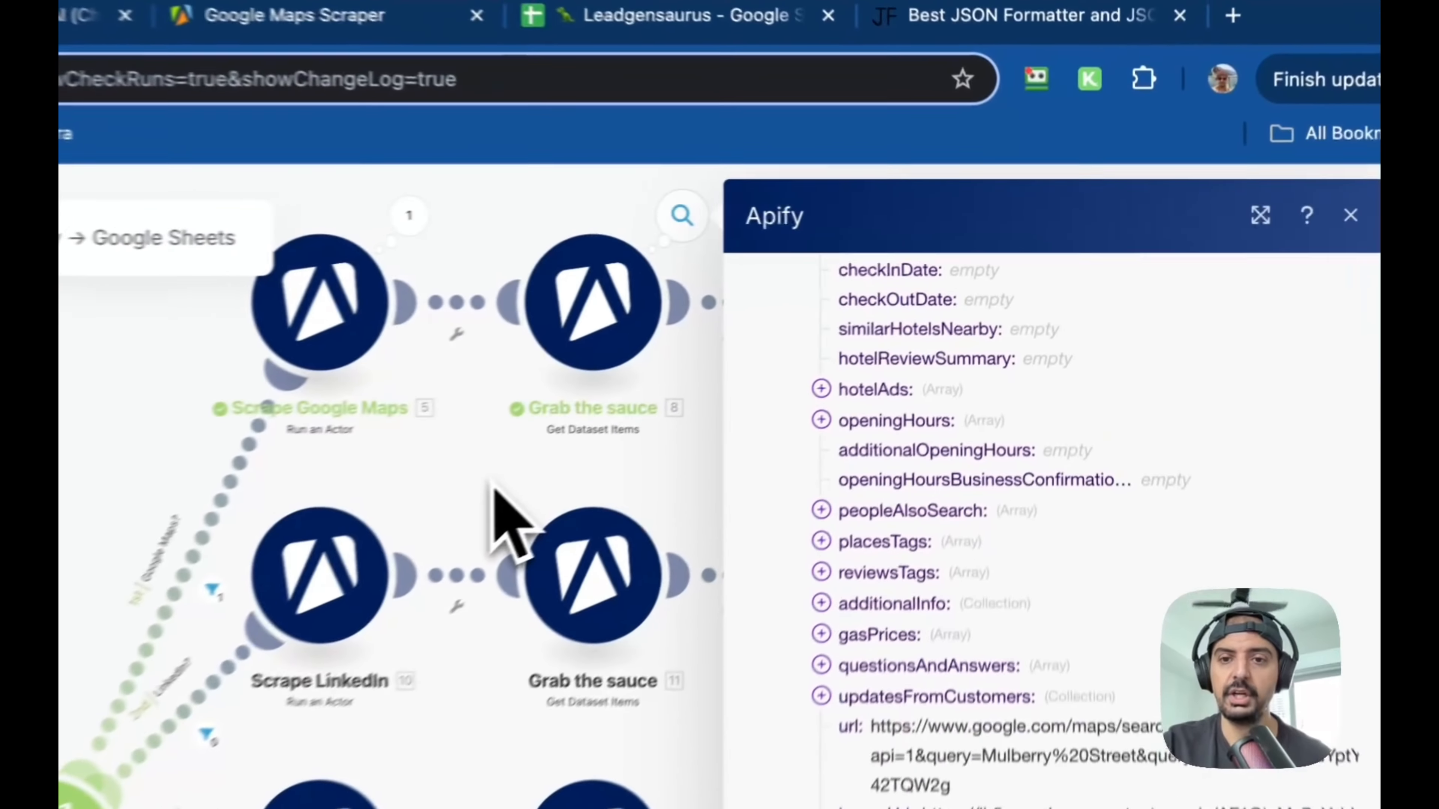
pyautogui.click(492, 484)
# - Reopen the Google Maps route's Save leads module and check its title, address, website and phone column mappings
pyautogui.click(871, 301)
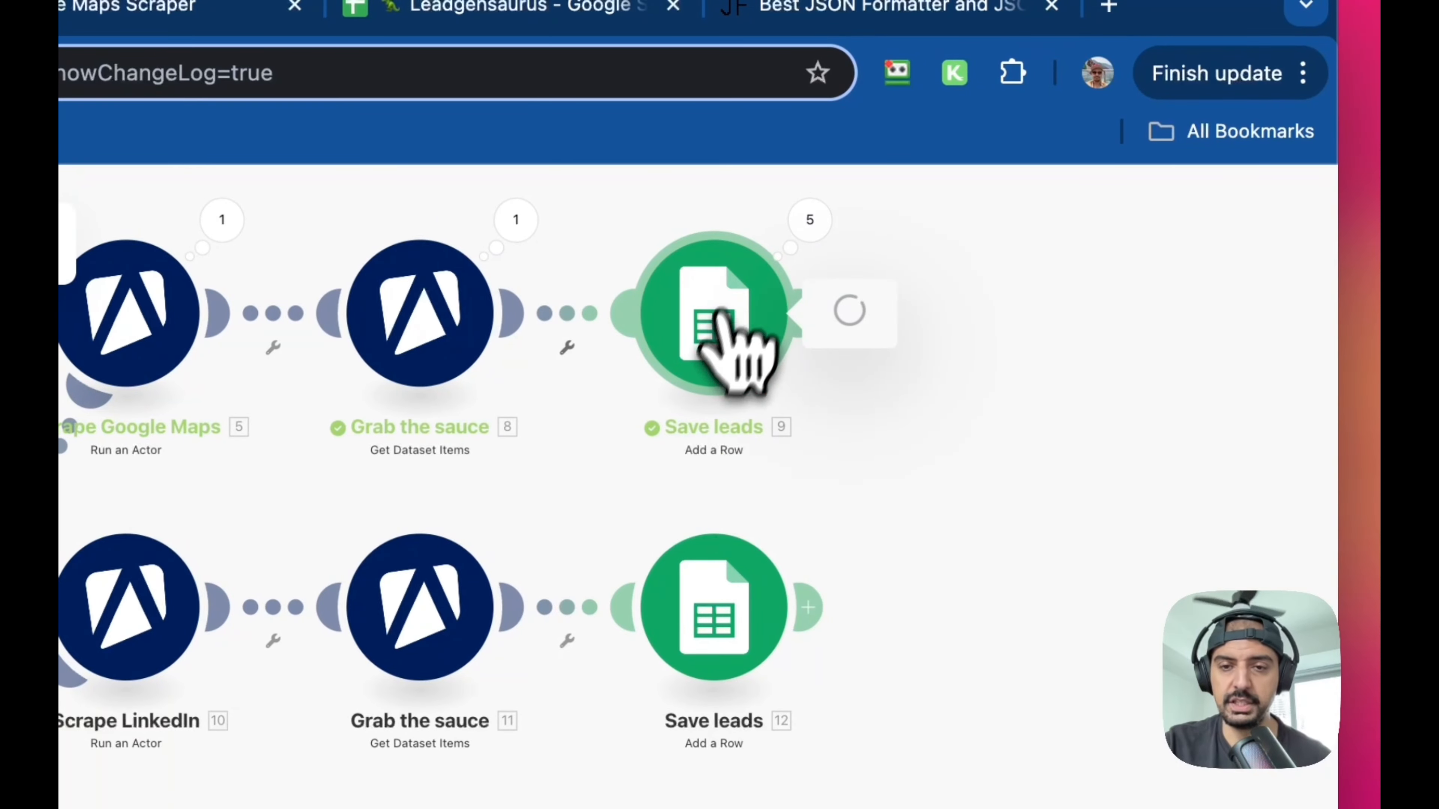
pyautogui.scroll(-5, 482, 595)
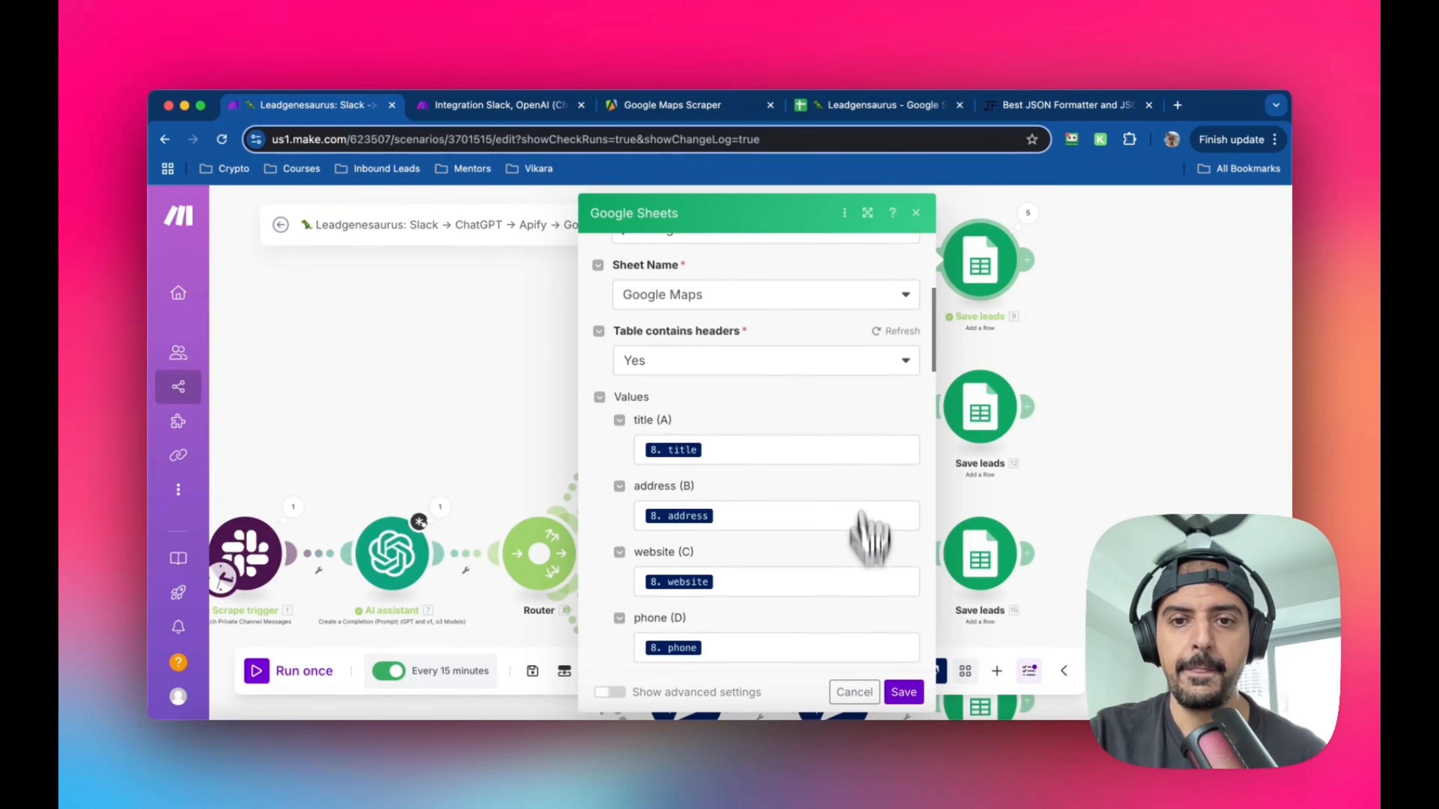
# - Switch to the new scenario and add a Google Sheets Add a Row module after the Apify Get Dataset Items module
pyautogui.scroll(5, 870, 538)
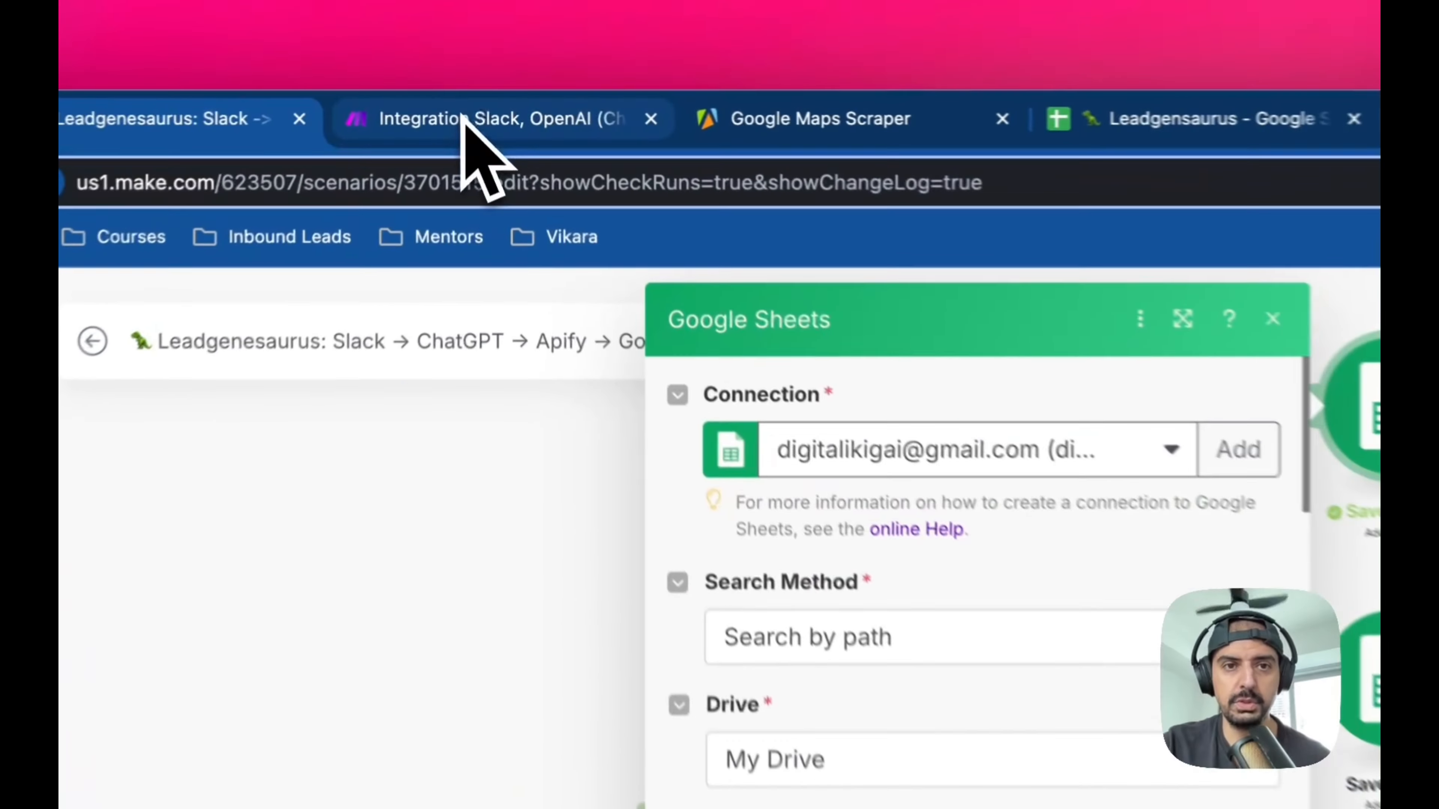
pyautogui.click(490, 108)
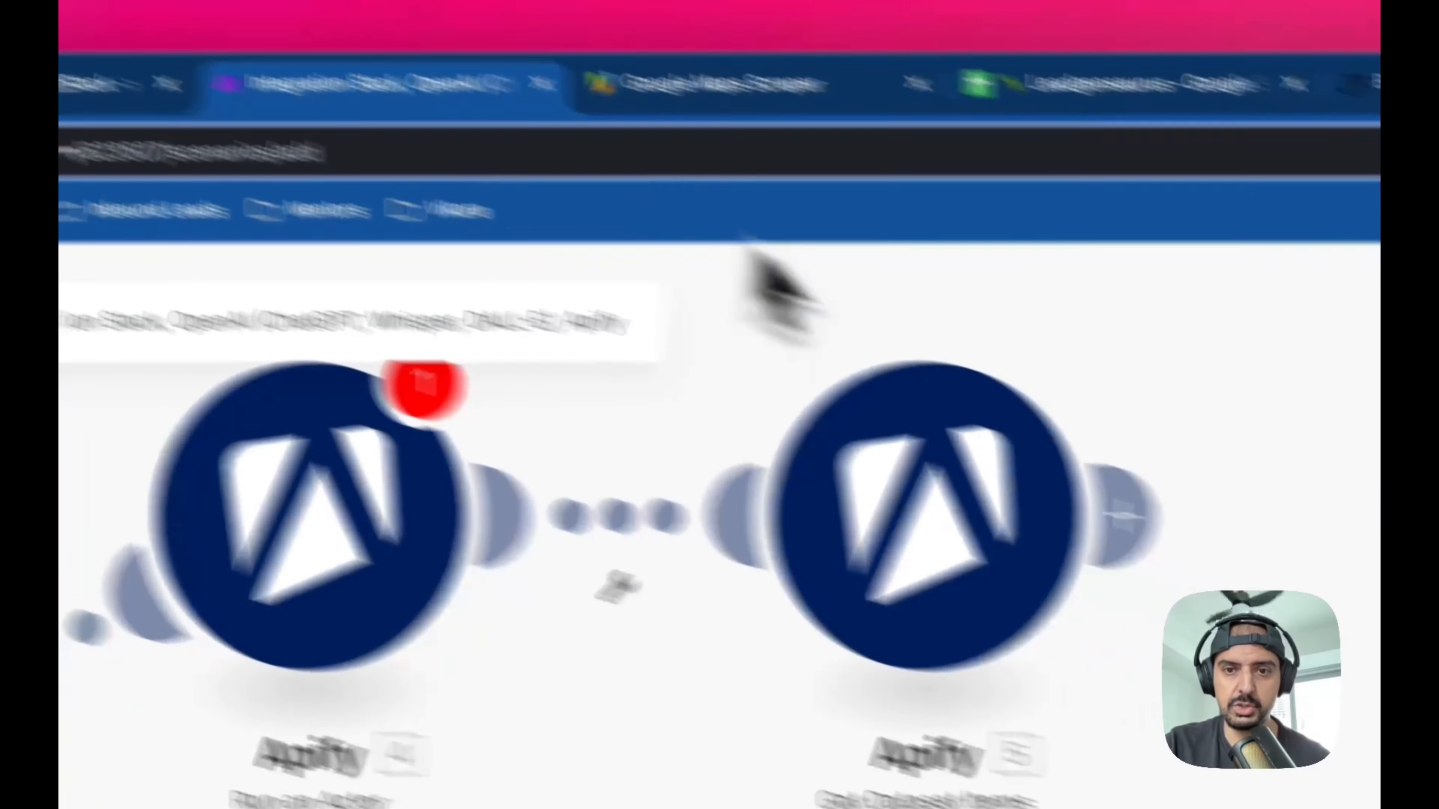
pyautogui.click(1121, 515)
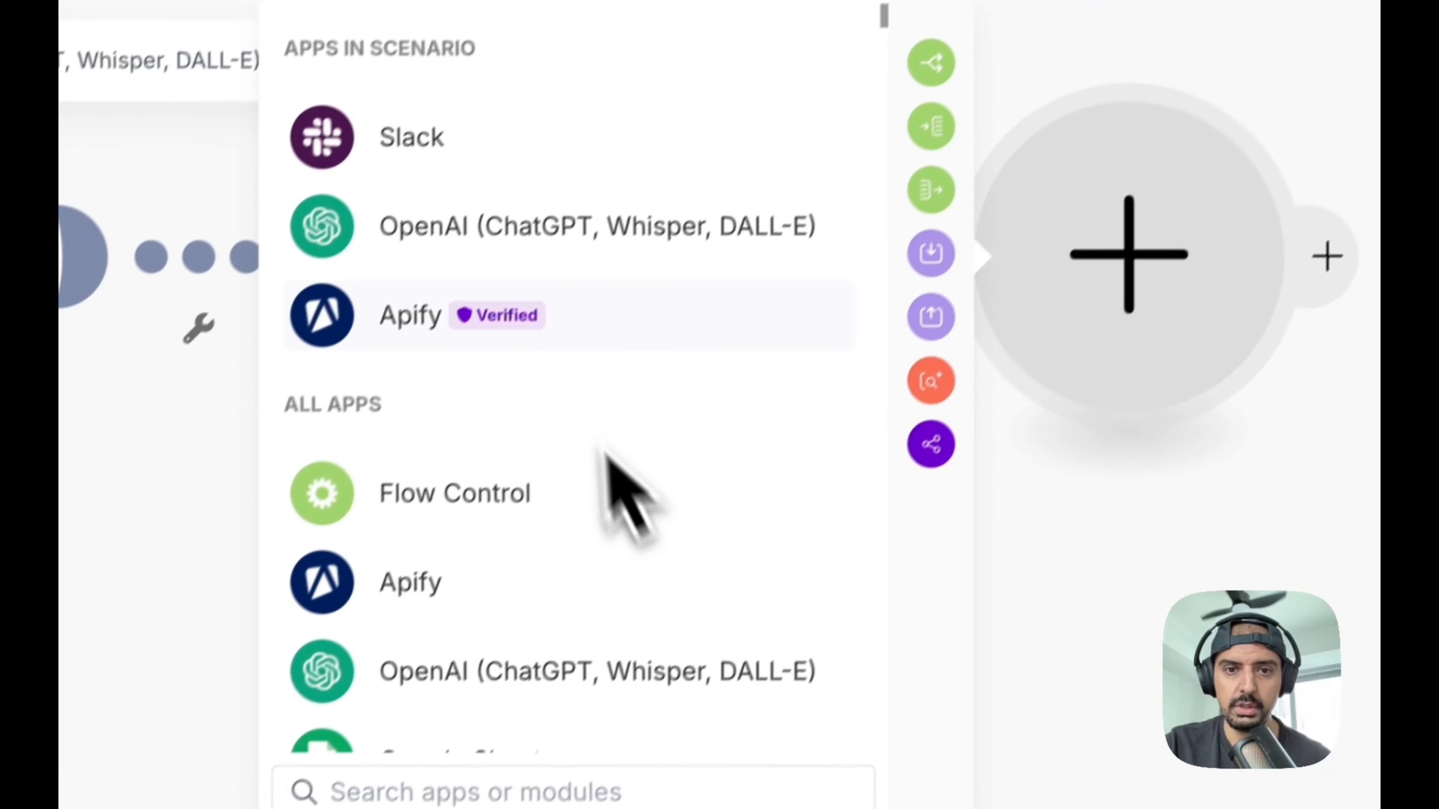
pyautogui.scroll(-5, 606, 492)
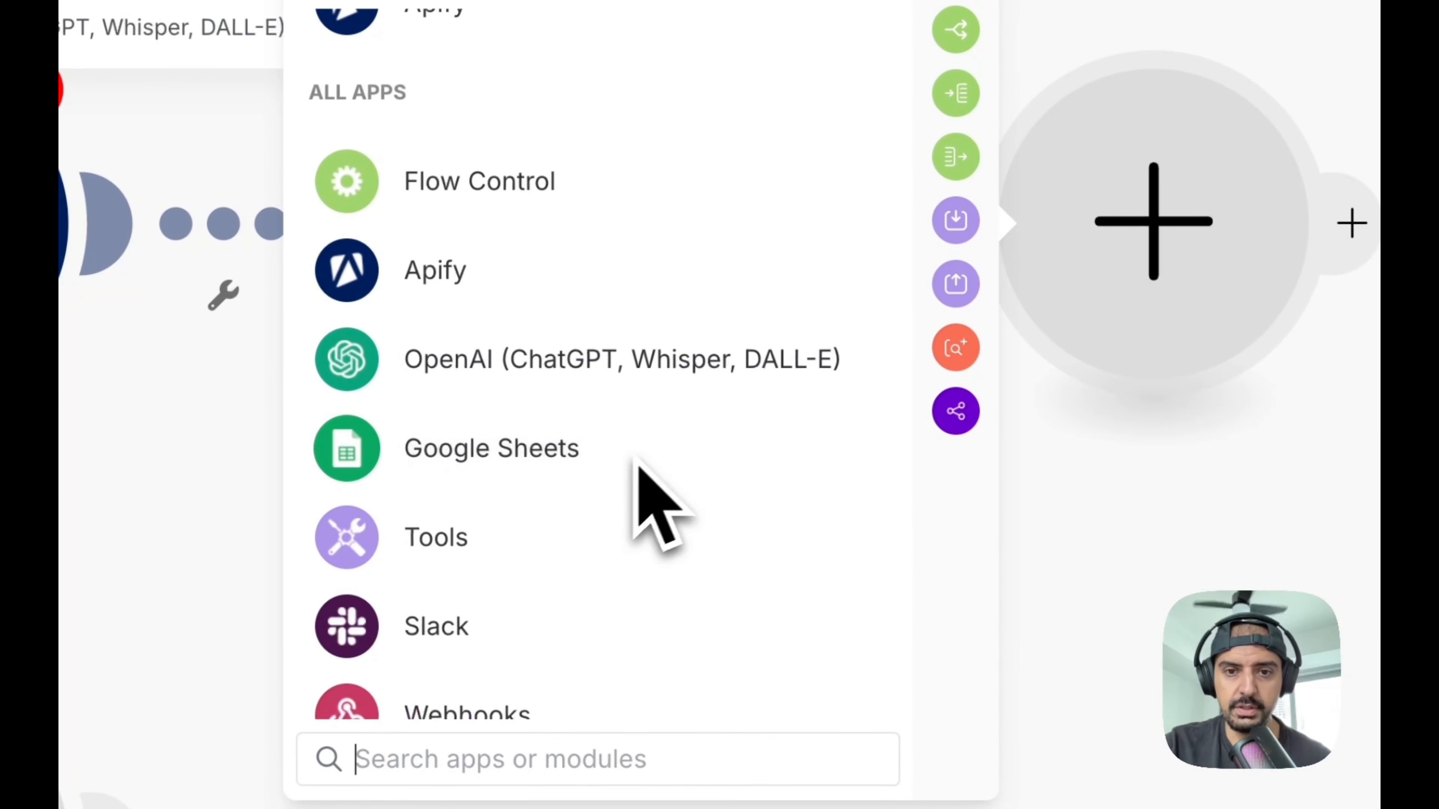
pyautogui.click(635, 460)
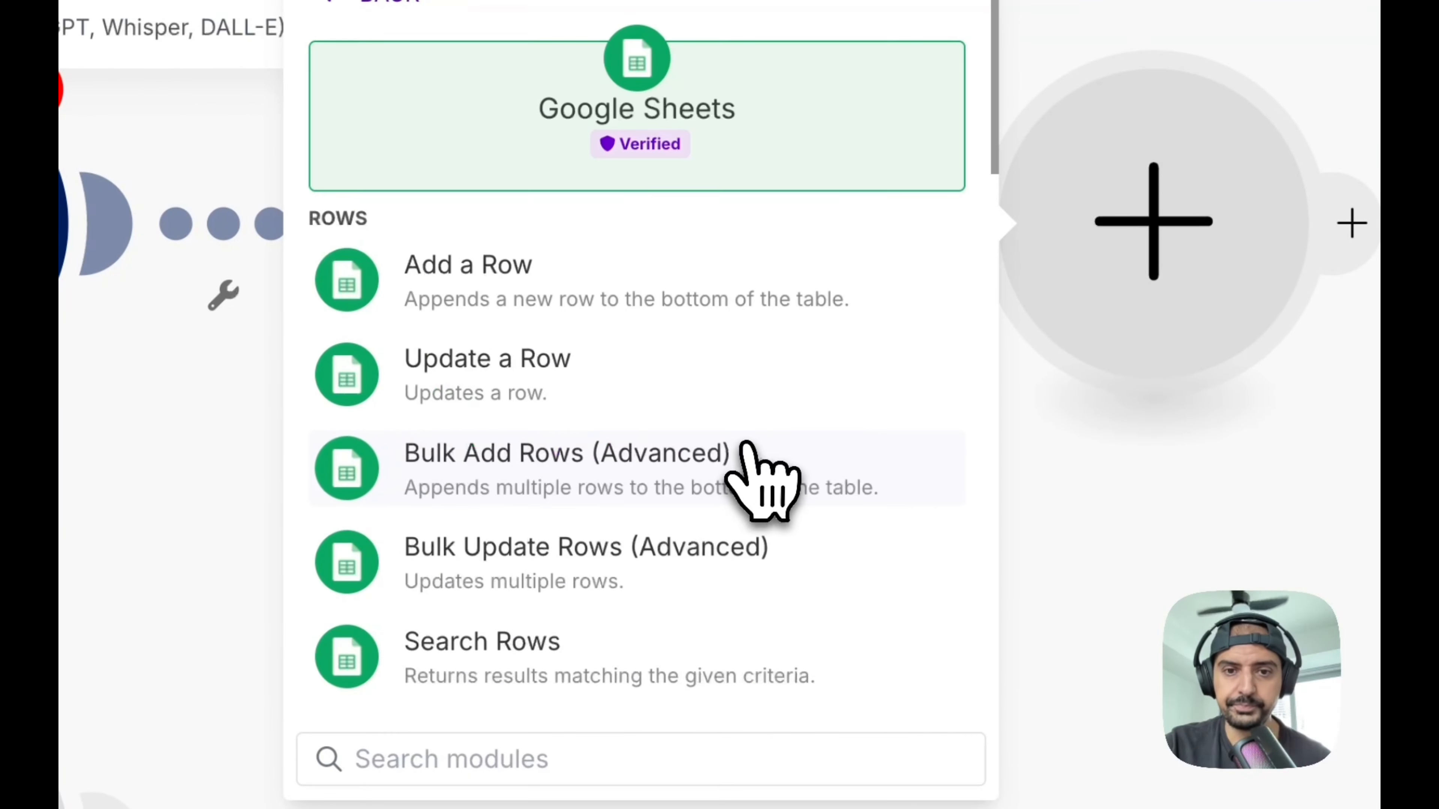
pyautogui.click(466, 277)
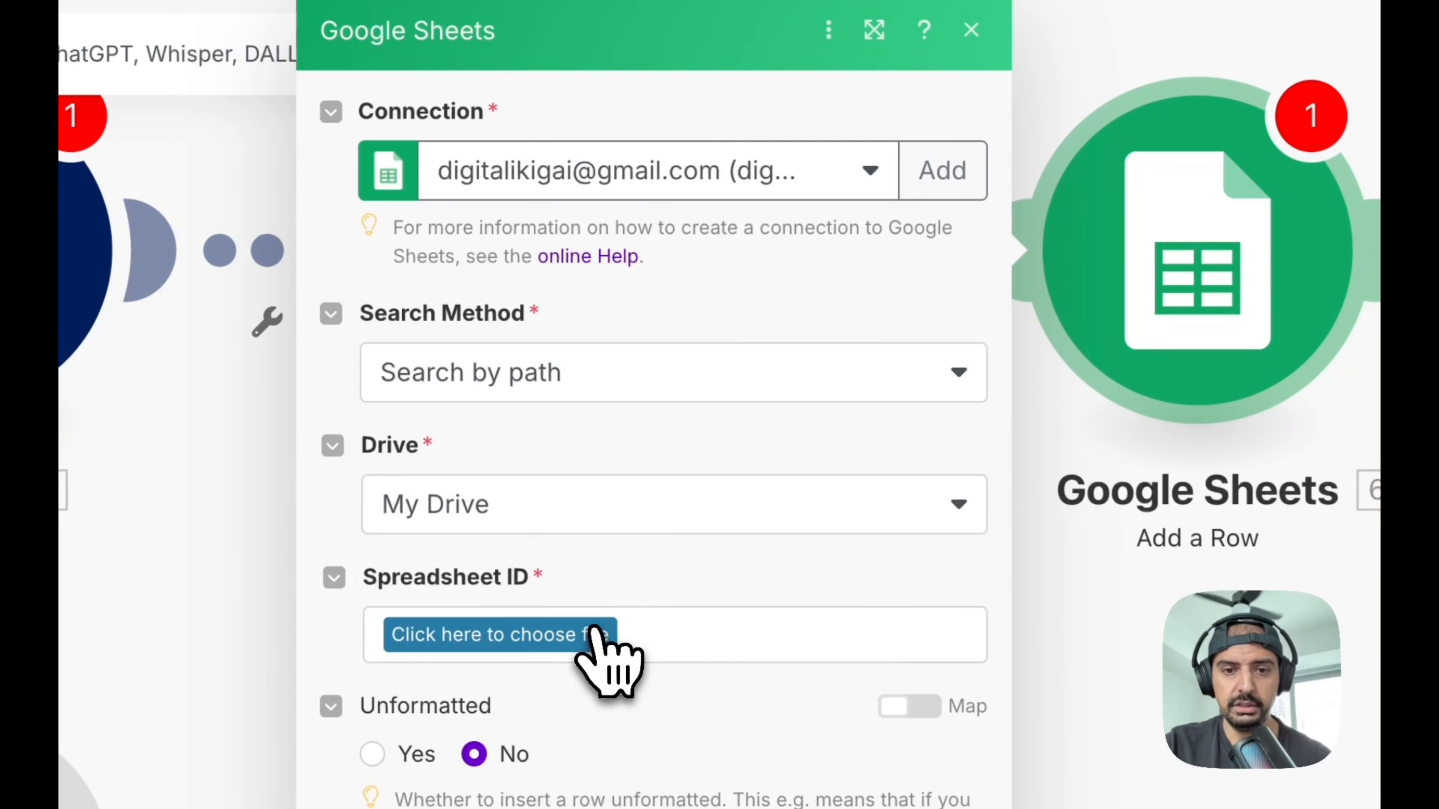
# - Select the Leadgensaurus spreadsheet from My Drive and its Google Maps sheet for the new Add a Row module
pyautogui.click(596, 629)
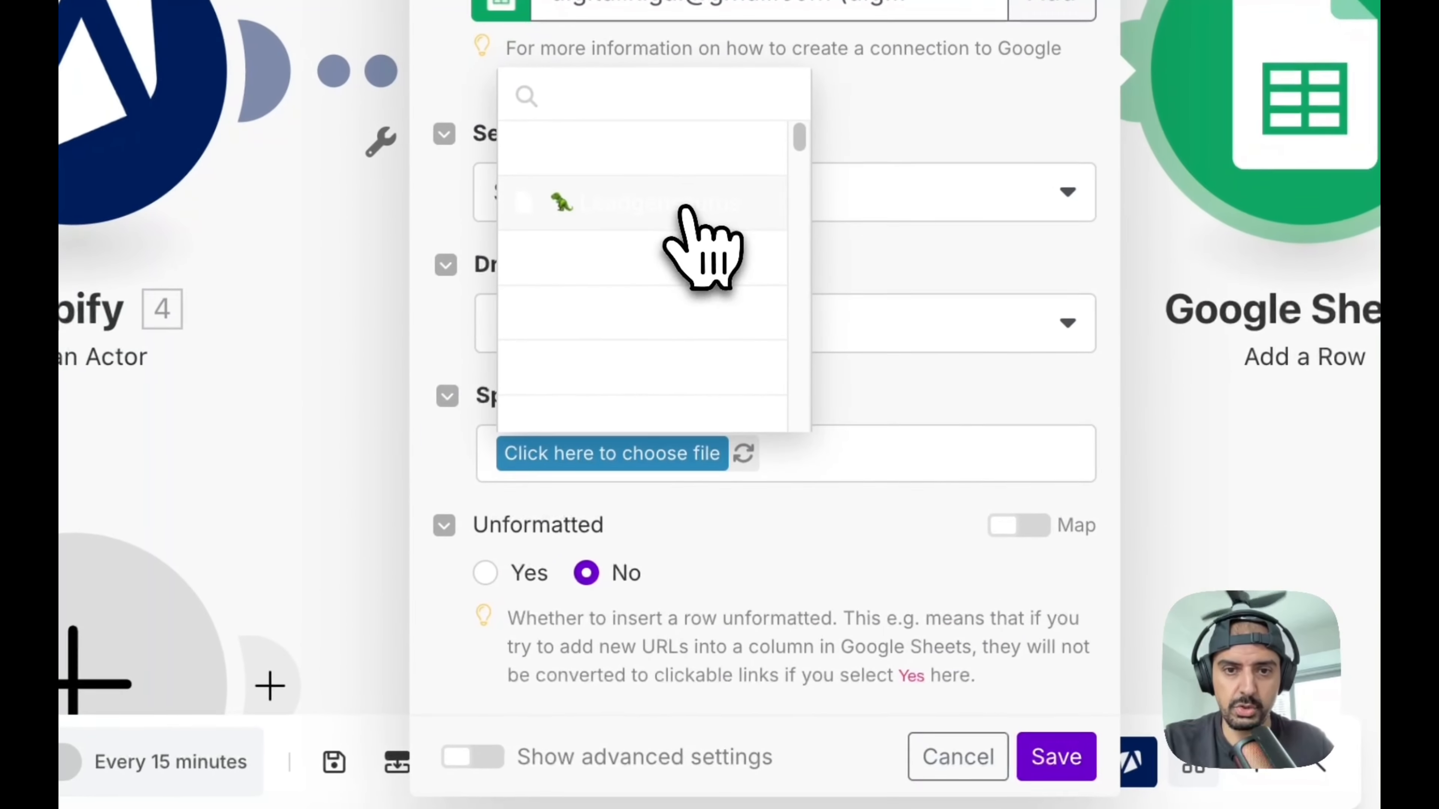
pyautogui.click(705, 389)
pyautogui.scroll(-1, 785, 306)
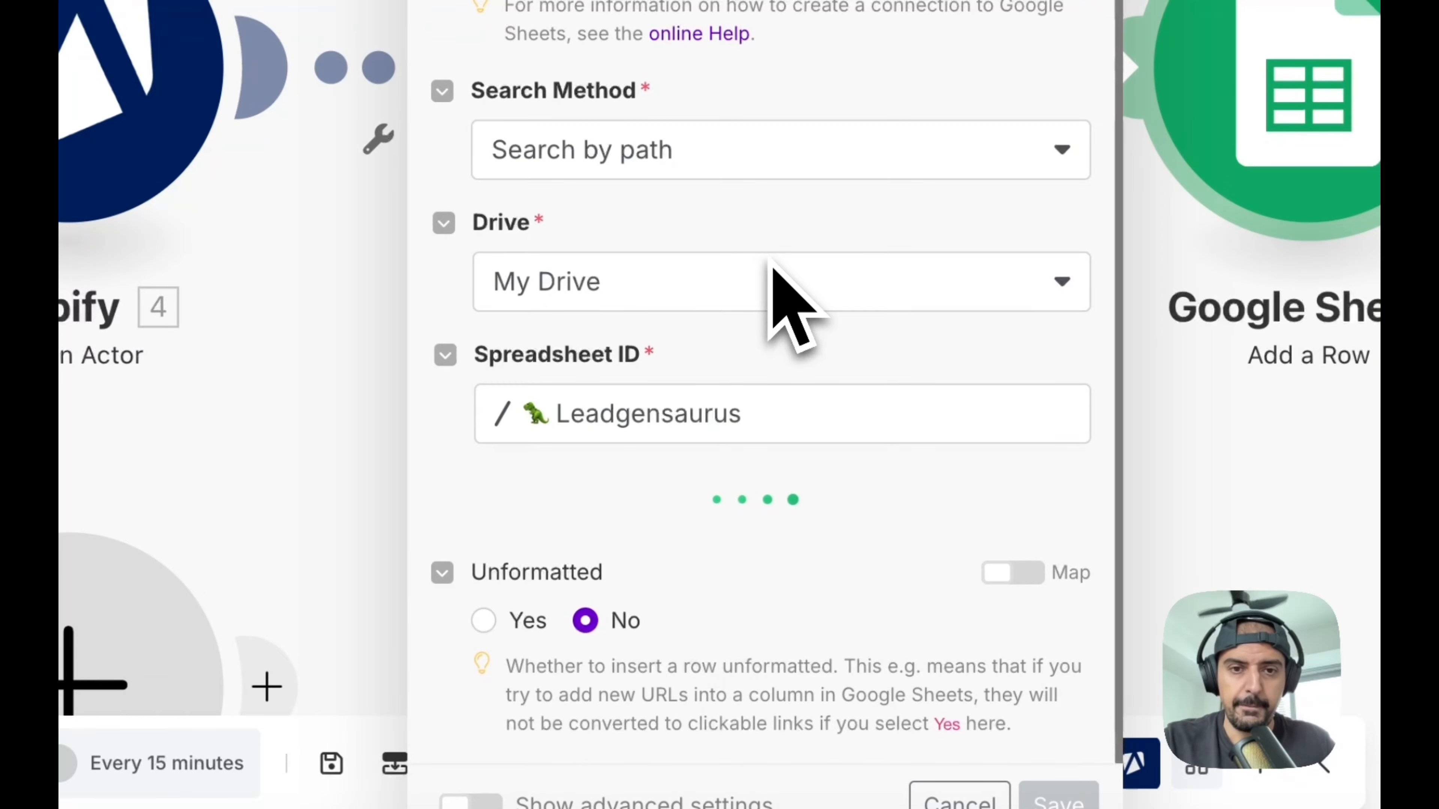
pyautogui.scroll(-2, 769, 260)
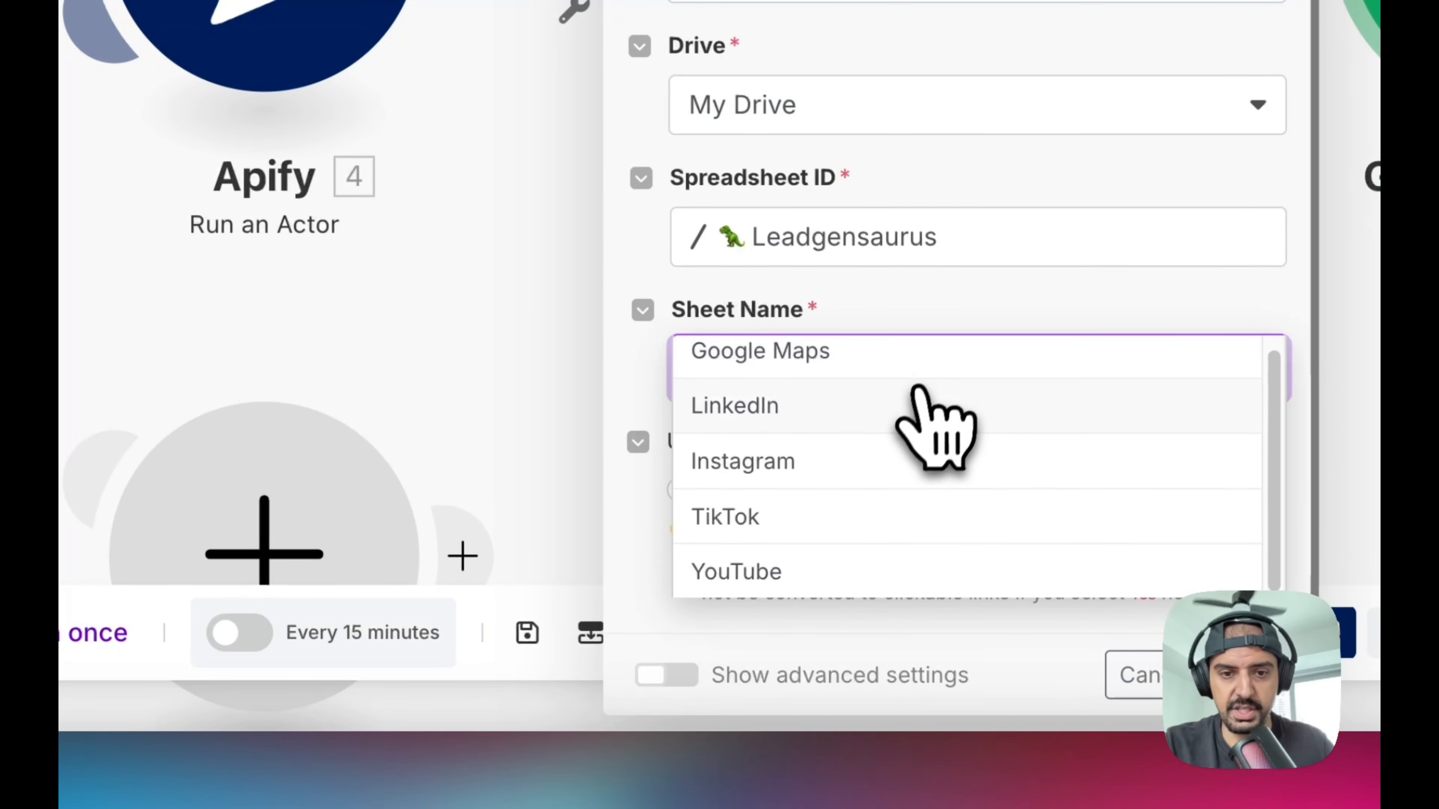
pyautogui.click(870, 368)
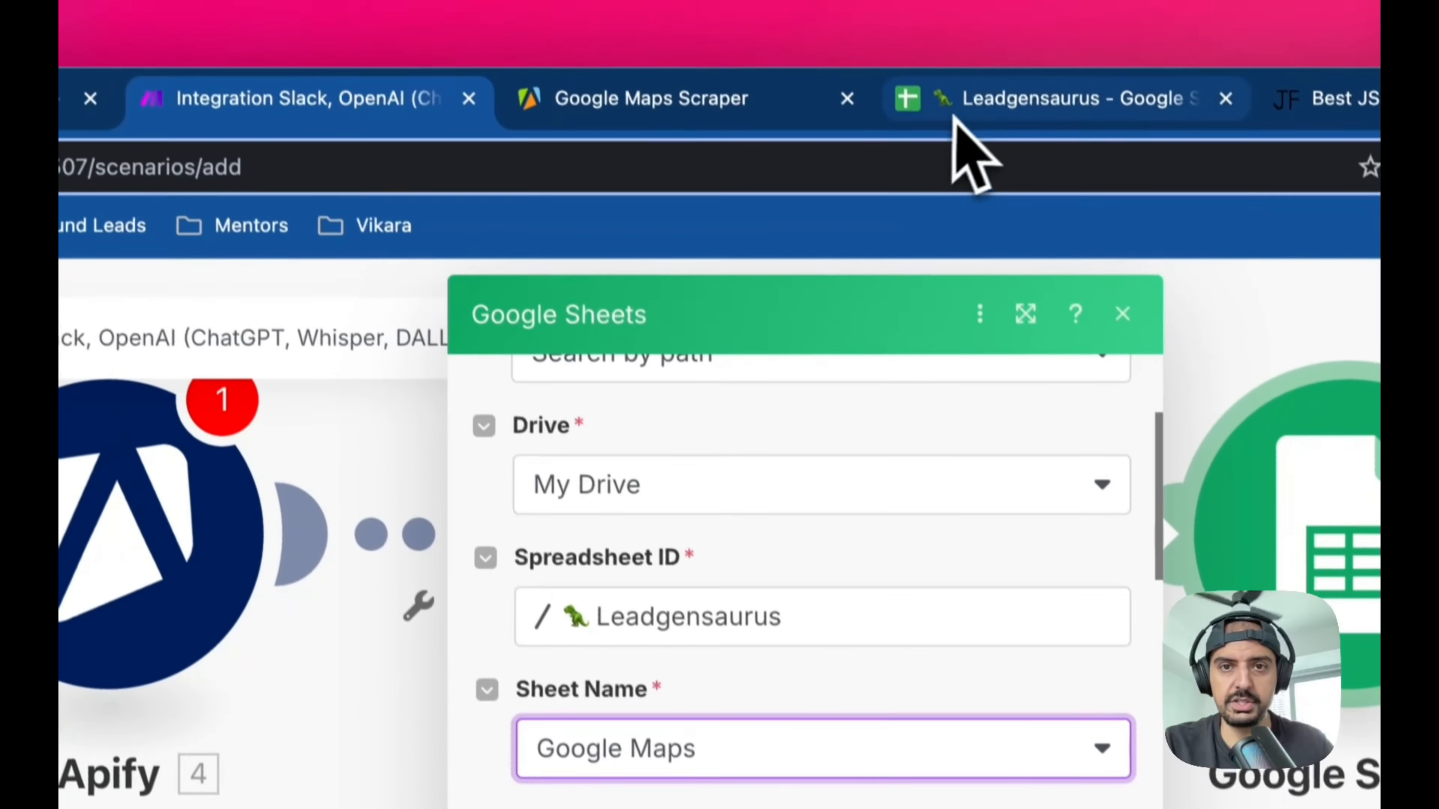
# - Check the column headers in the Leadgensaurus spreadsheet against the value fields of the new Google Sheets module
pyautogui.click(958, 116)
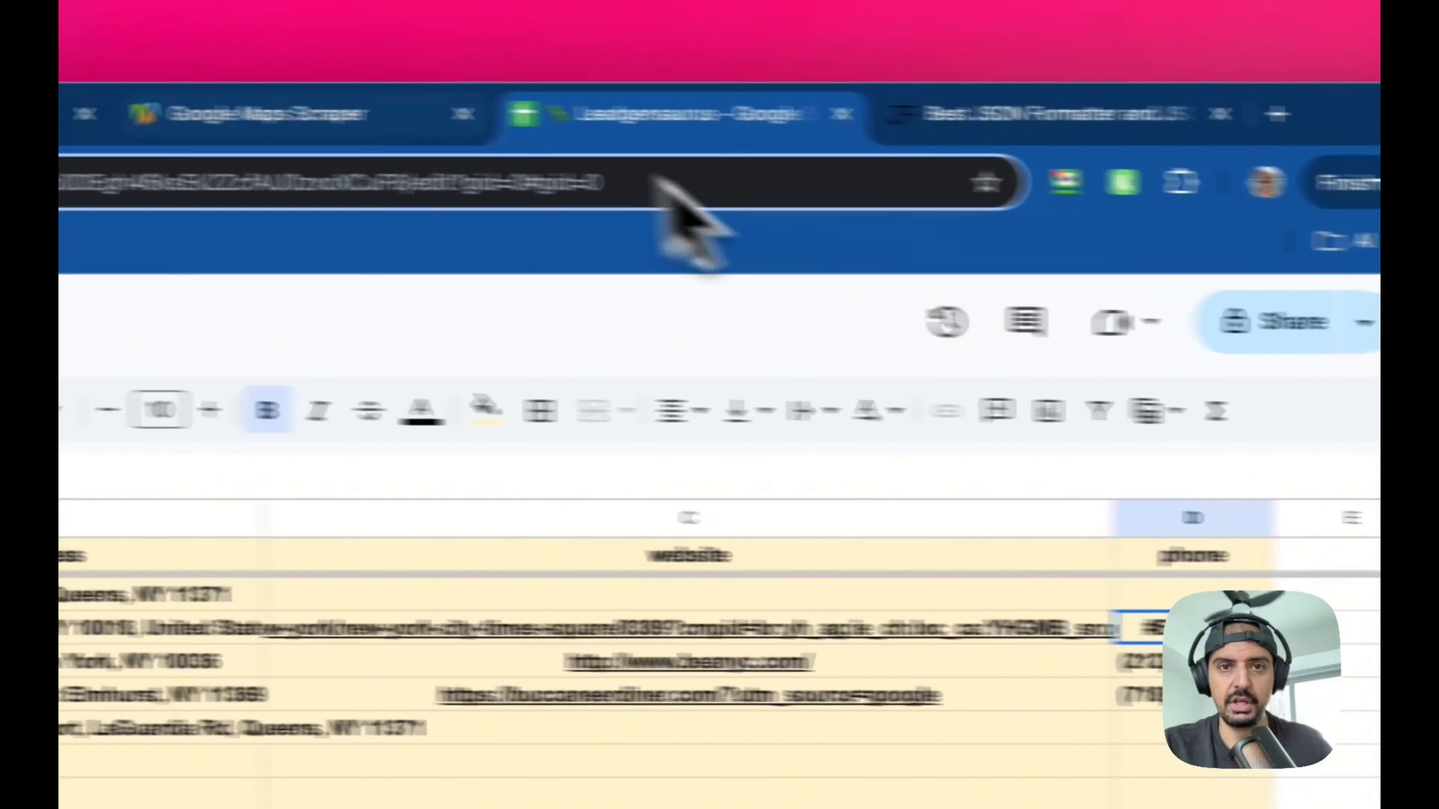
pyautogui.click(278, 116)
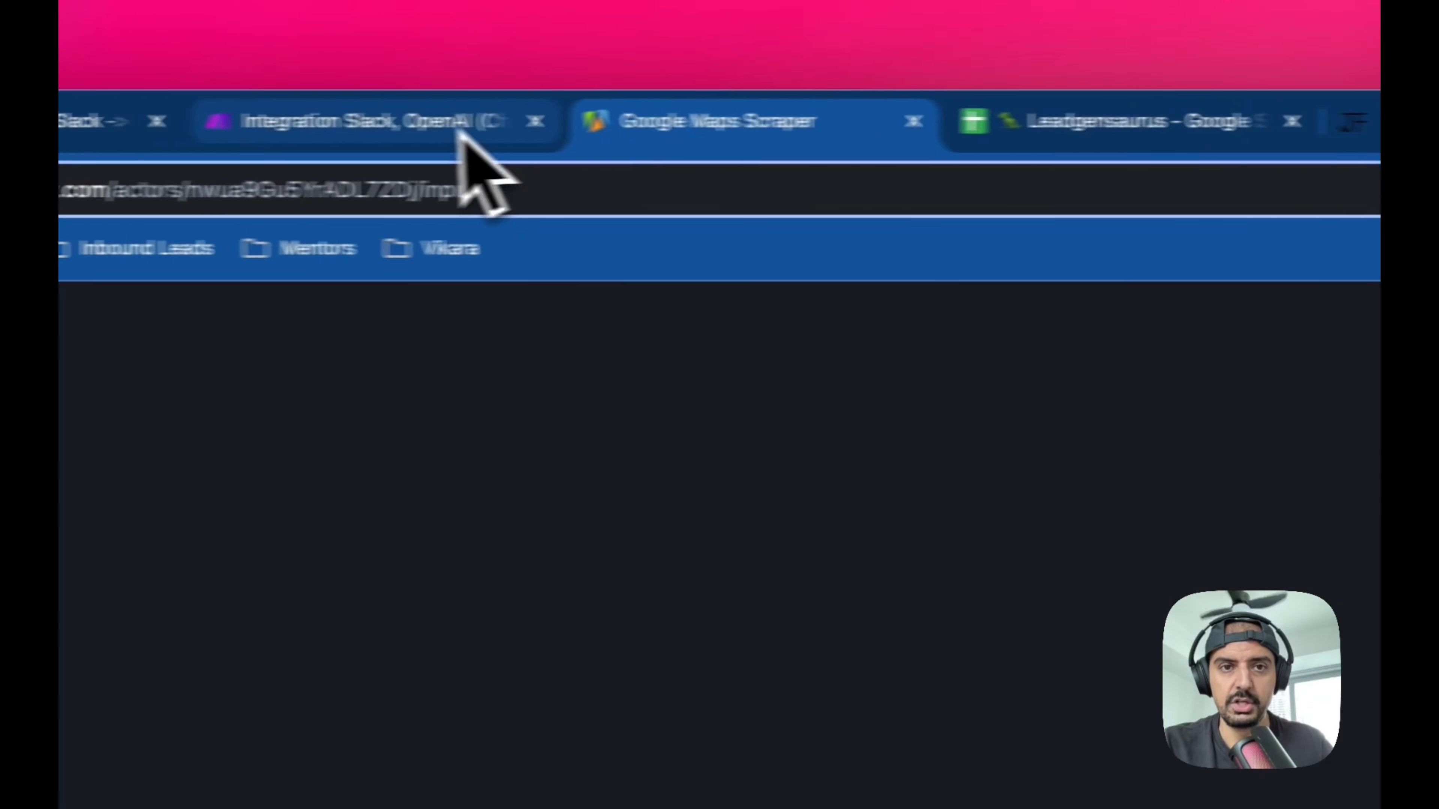
pyautogui.click(462, 133)
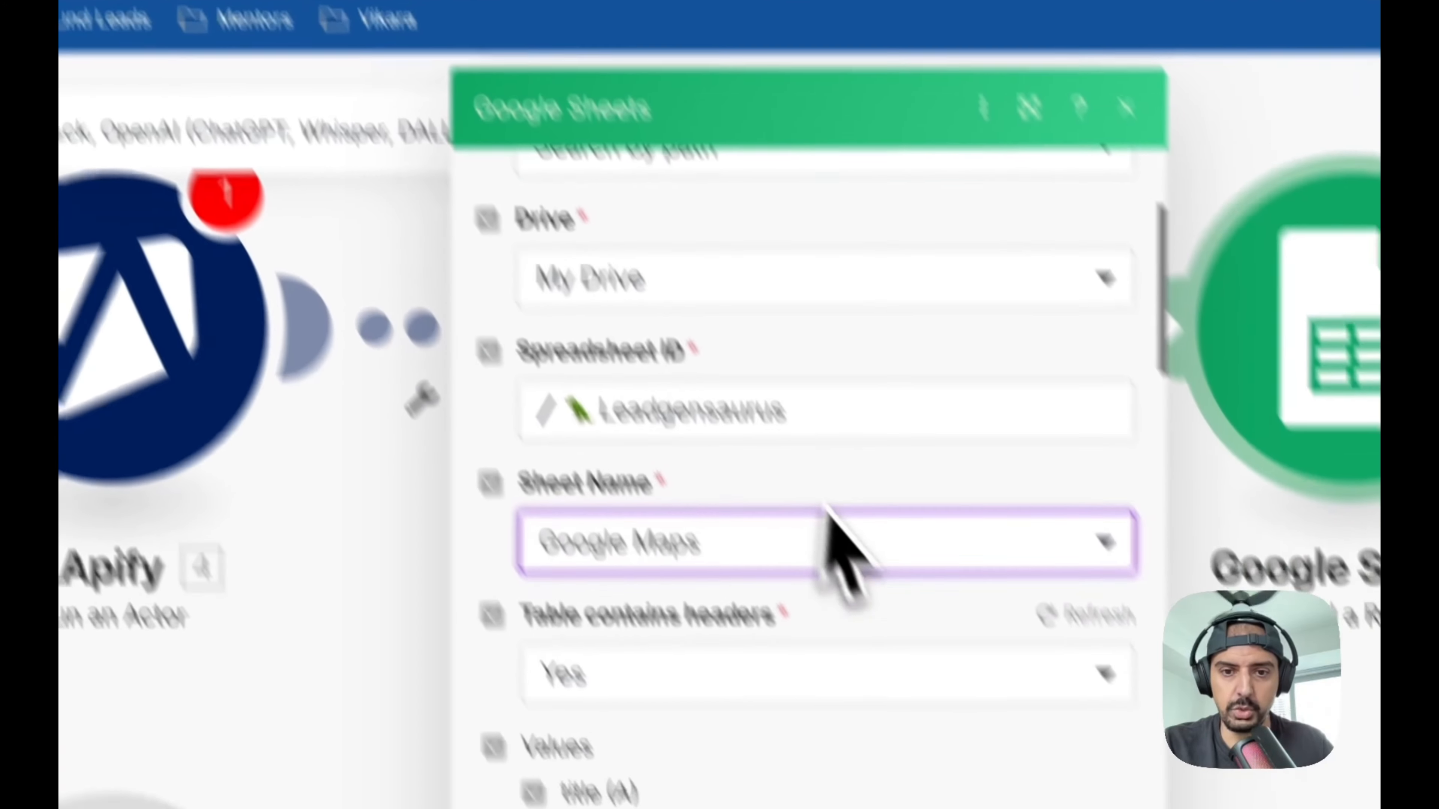
pyautogui.scroll(-3, 691, 572)
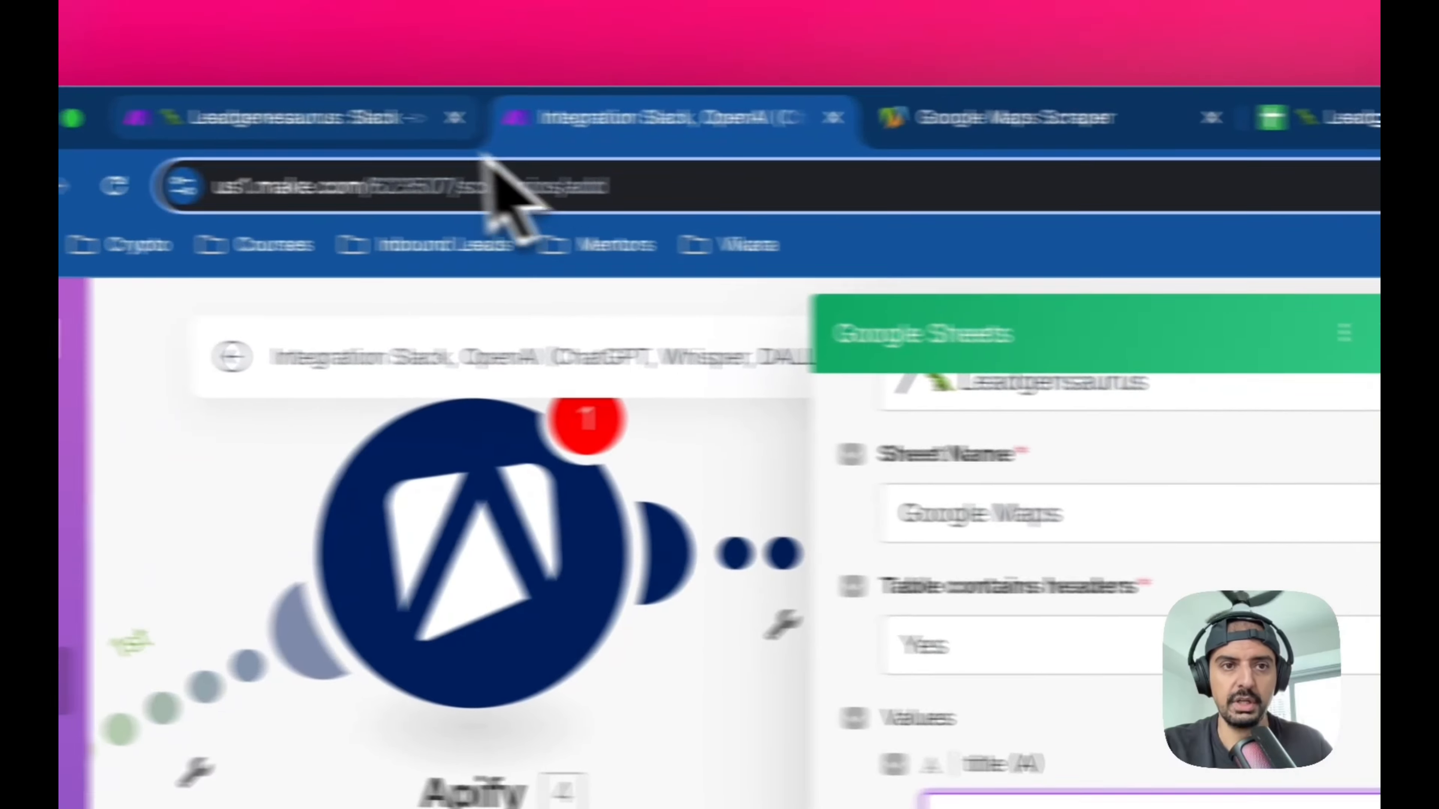
# - Check the mappable dataset items in the finished scenario and save the new Google Sheets module with its column values left empty
pyautogui.click(266, 118)
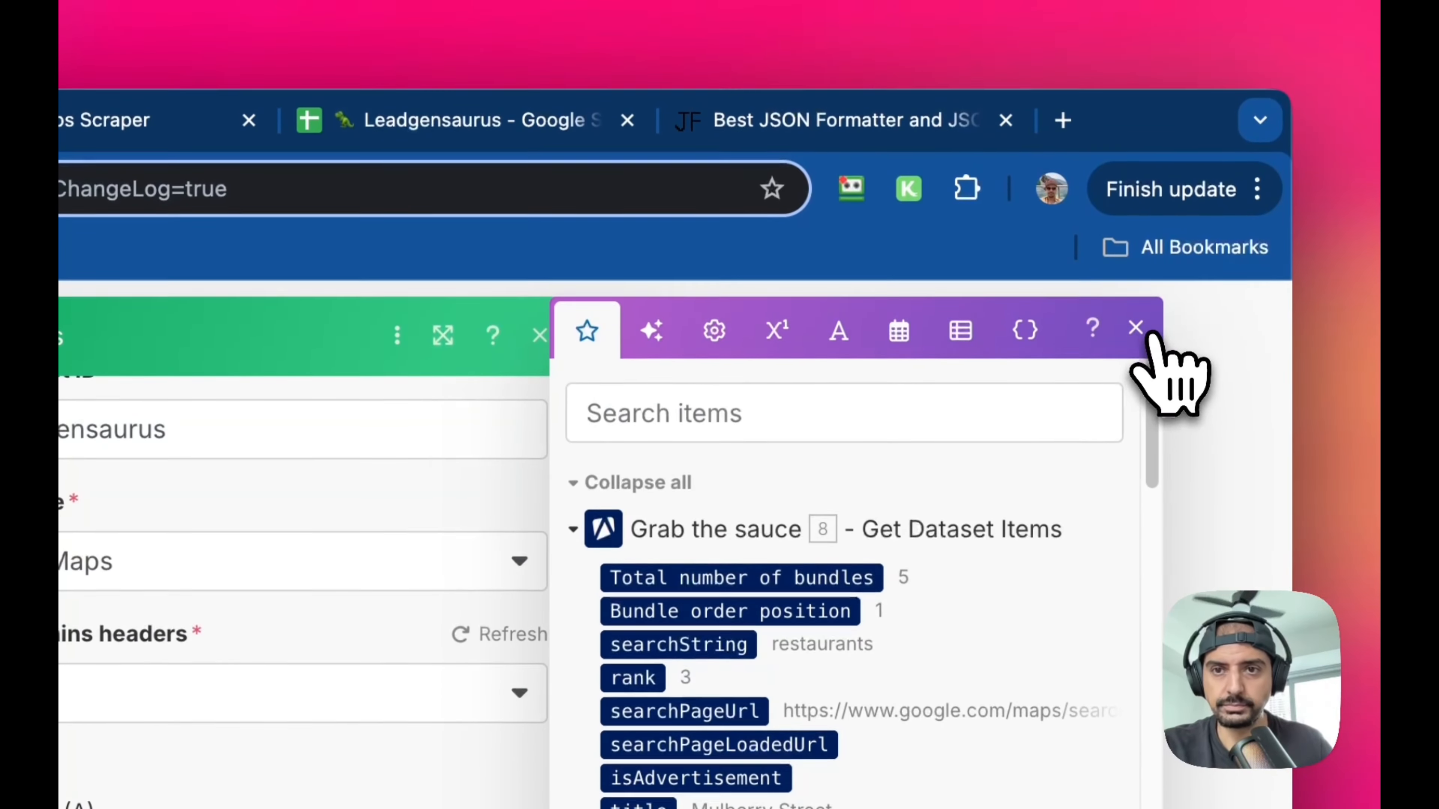
pyautogui.click(1136, 328)
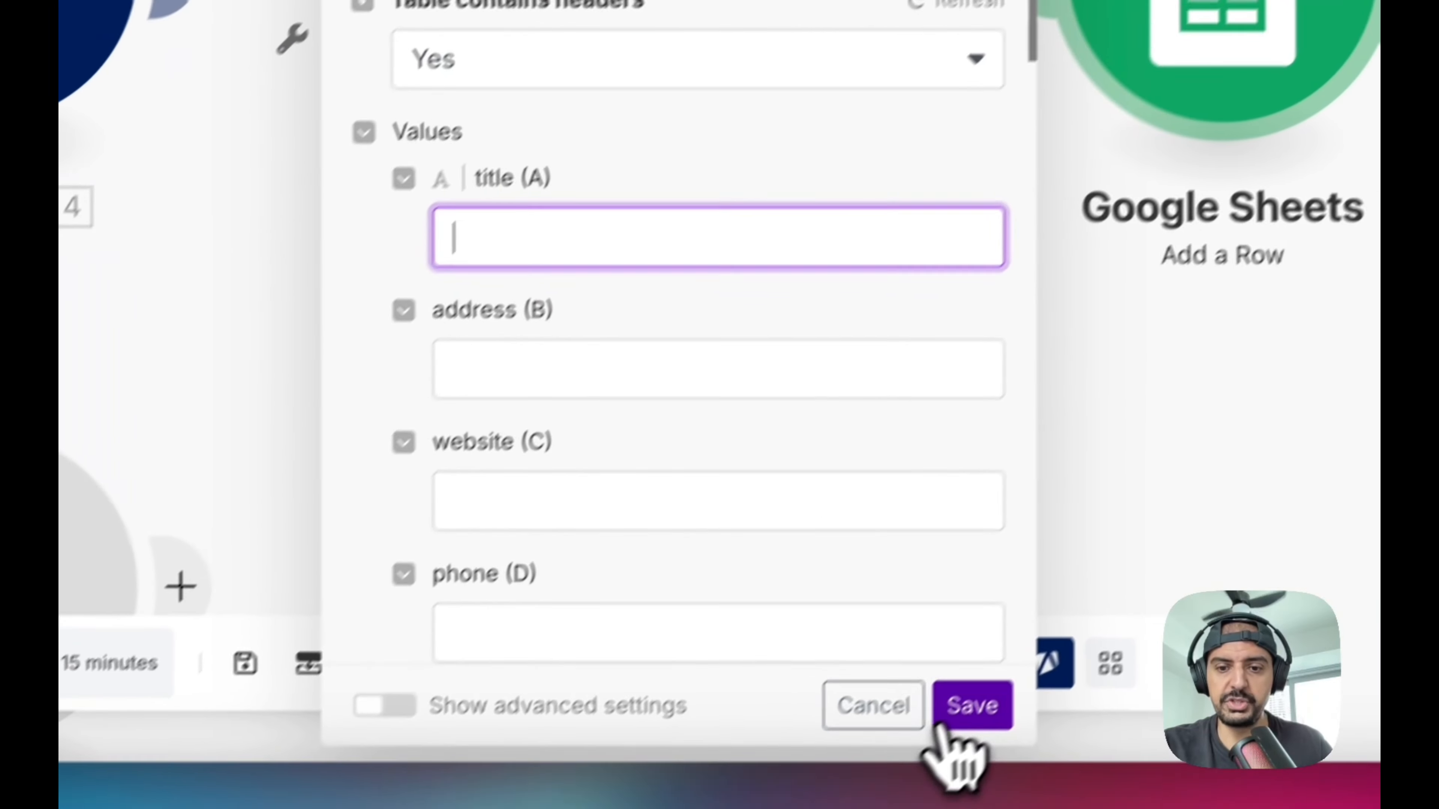
pyautogui.click(963, 706)
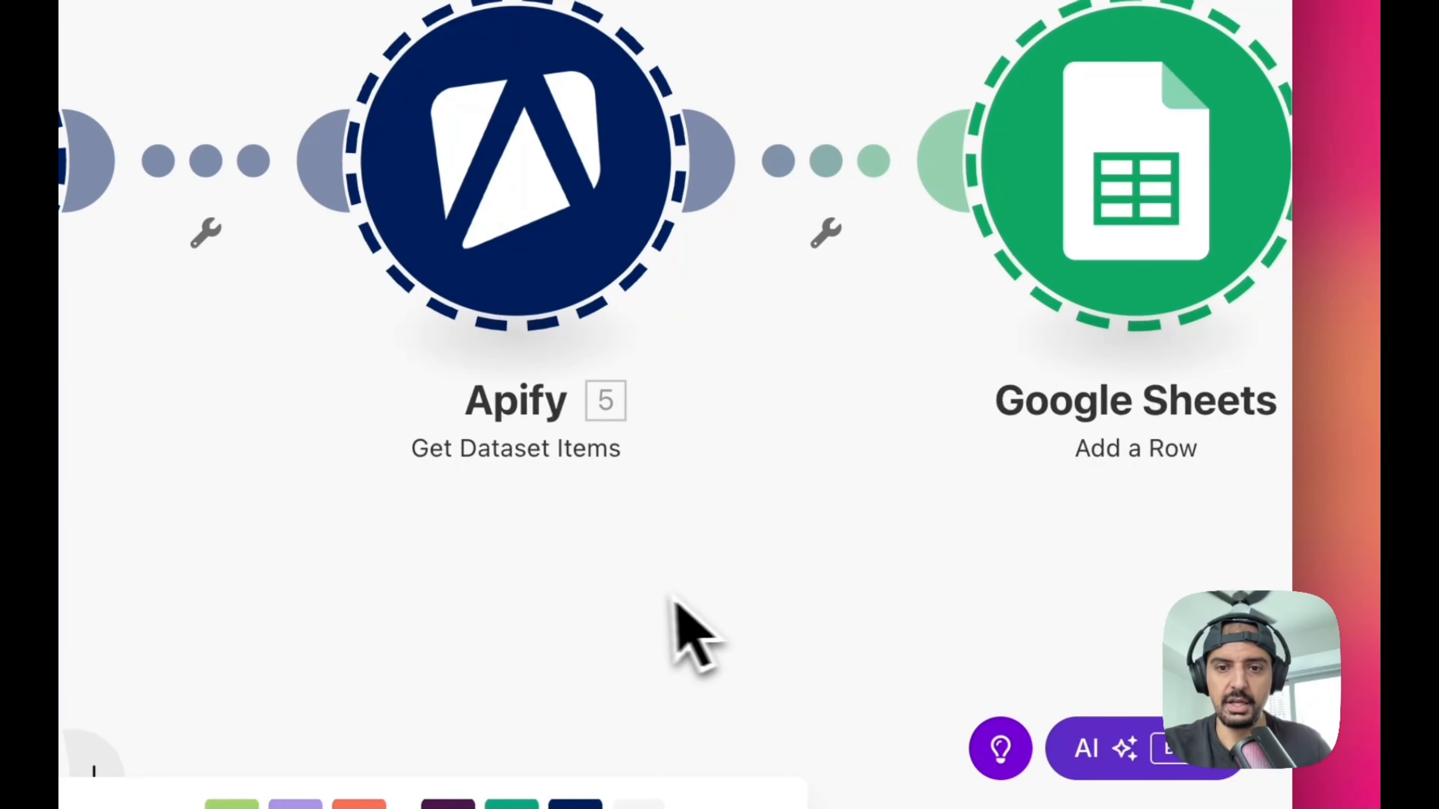
# - Copy the selected Run an Actor, Get Dataset Items and Add a Row modules and paste them onto the canvas below the first route
pyautogui.rightClick(651, 689)
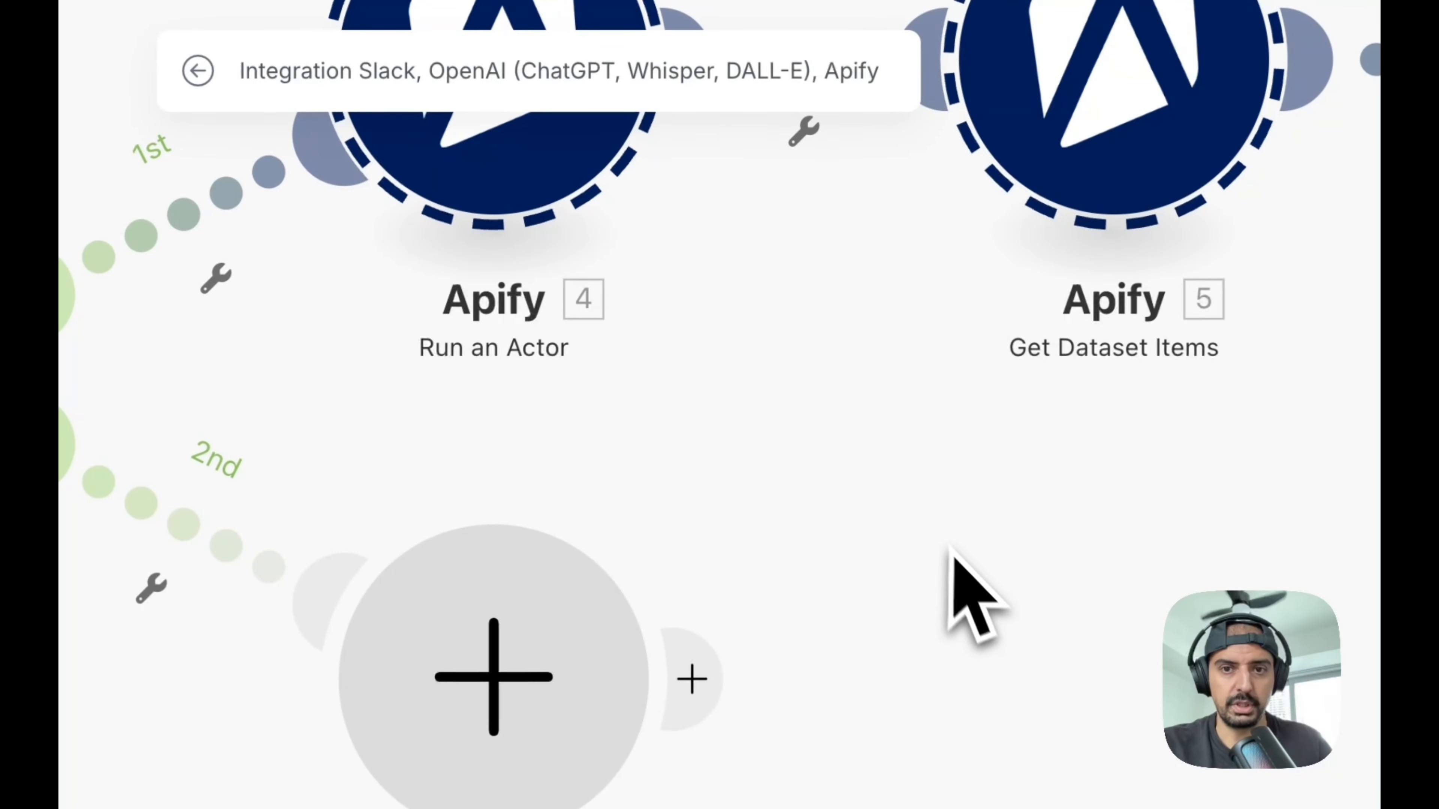
pyautogui.rightClick(453, 171)
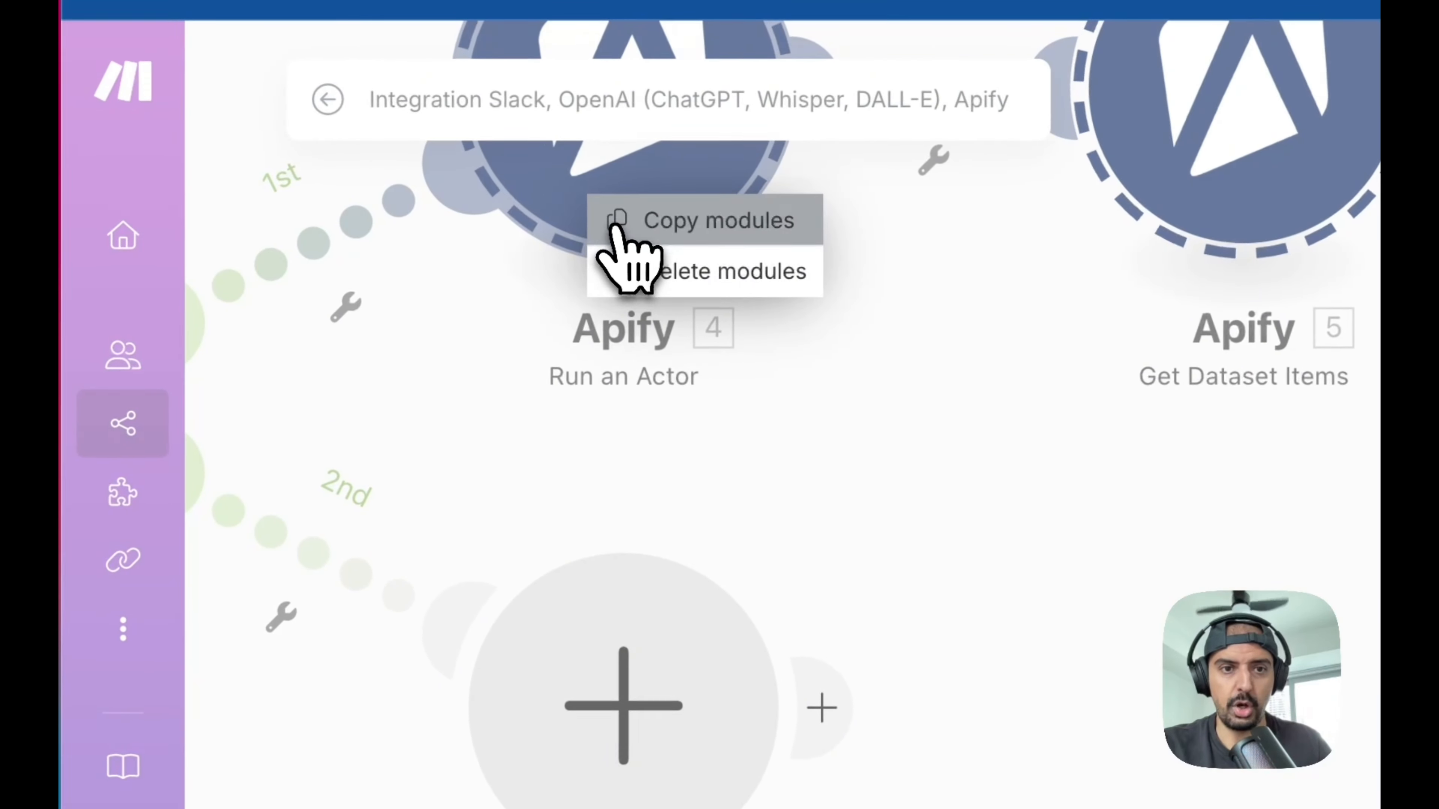
pyautogui.click(489, 205)
pyautogui.rightClick(674, 664)
pyautogui.click(549, 440)
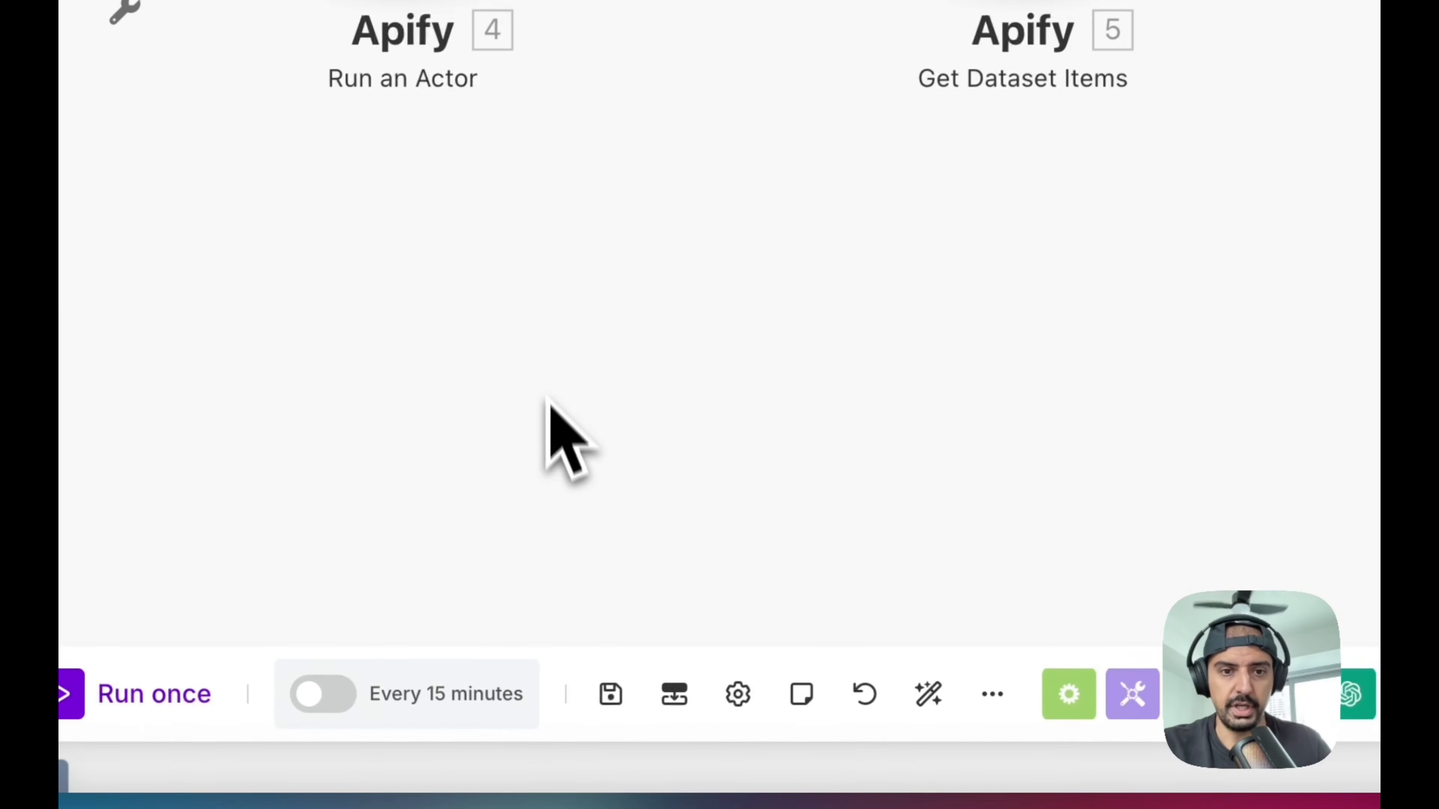
pyautogui.rightClick(548, 353)
pyautogui.click(630, 426)
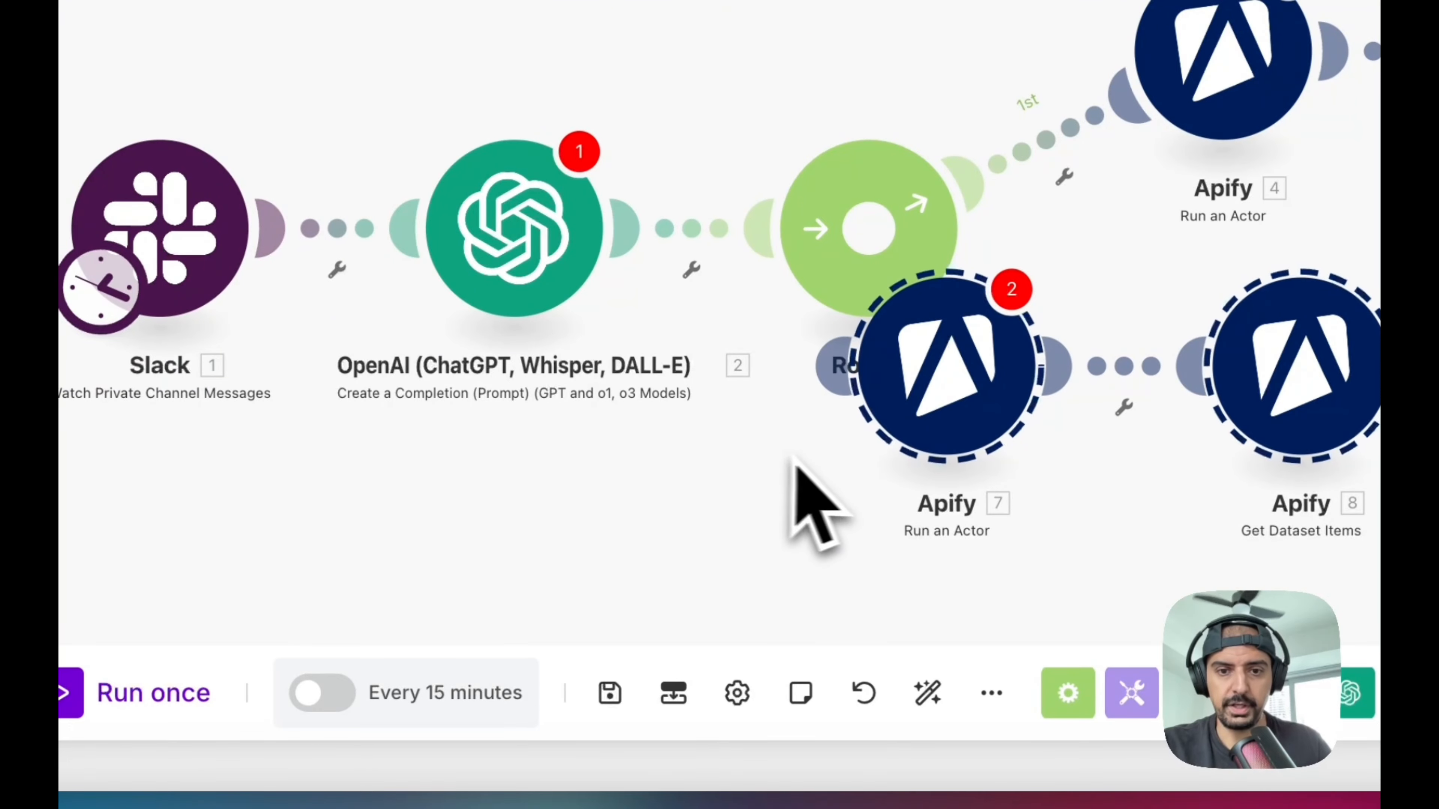
# - Move the pasted modules away from the router and connect their Run an Actor module as the router's second route
pyautogui.moveTo(858, 380); pyautogui.dragTo(958, 374)
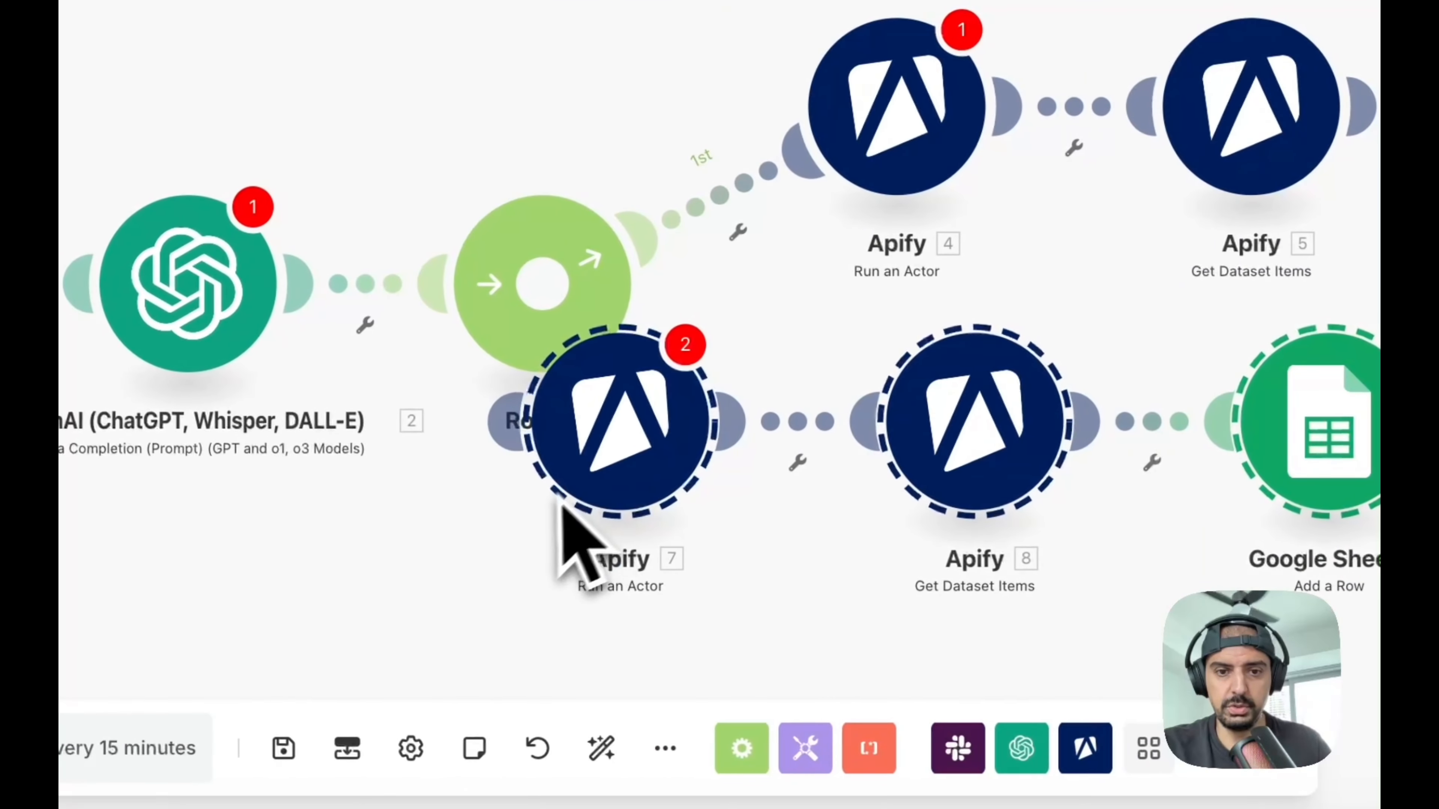
pyautogui.moveTo(767, 460); pyautogui.dragTo(918, 480)
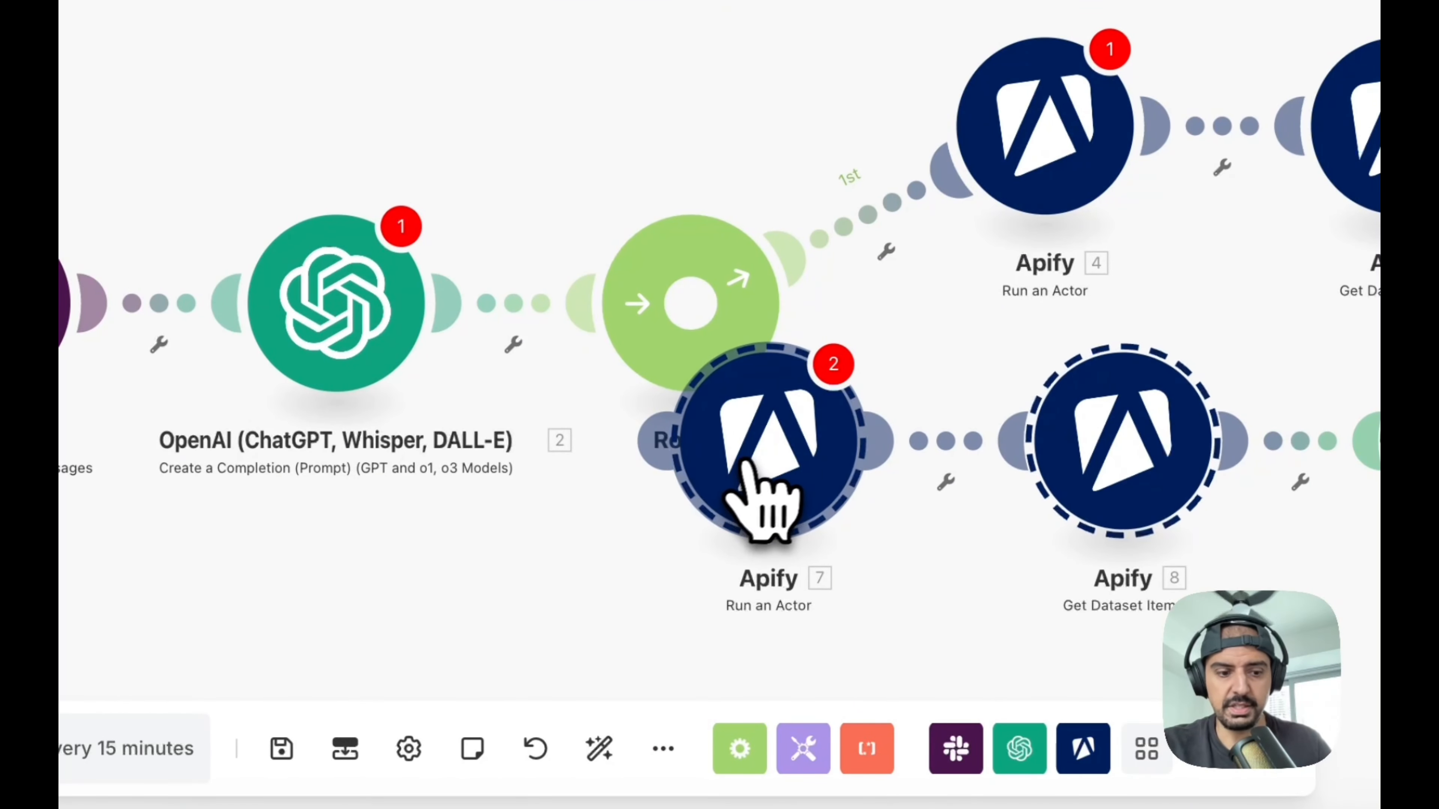
pyautogui.moveTo(755, 458); pyautogui.dragTo(1061, 454)
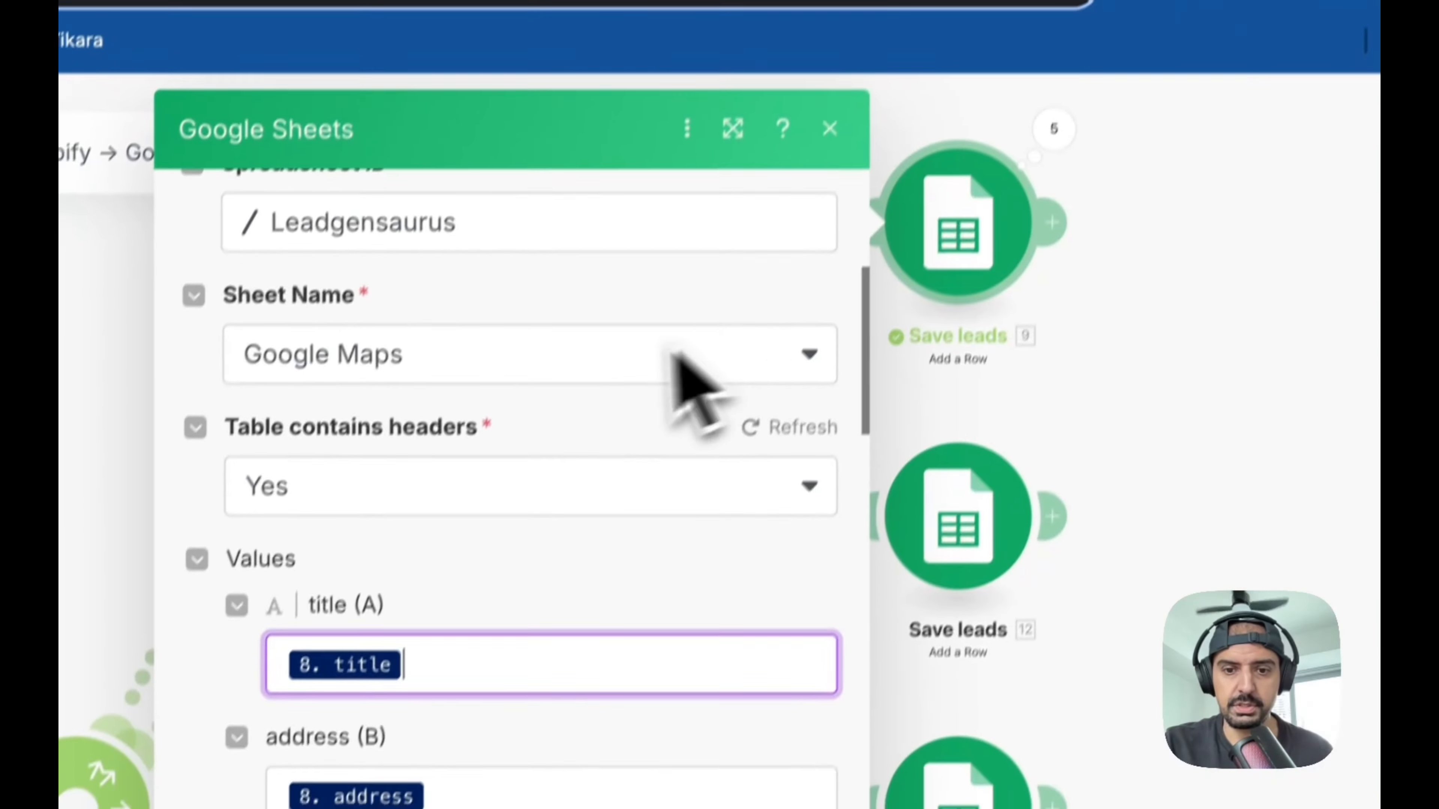
# - Set the actor of the second route's Run an Actor module to Linkedin Profile Explorer and bring up its Input JSON
pyautogui.click(787, 669)
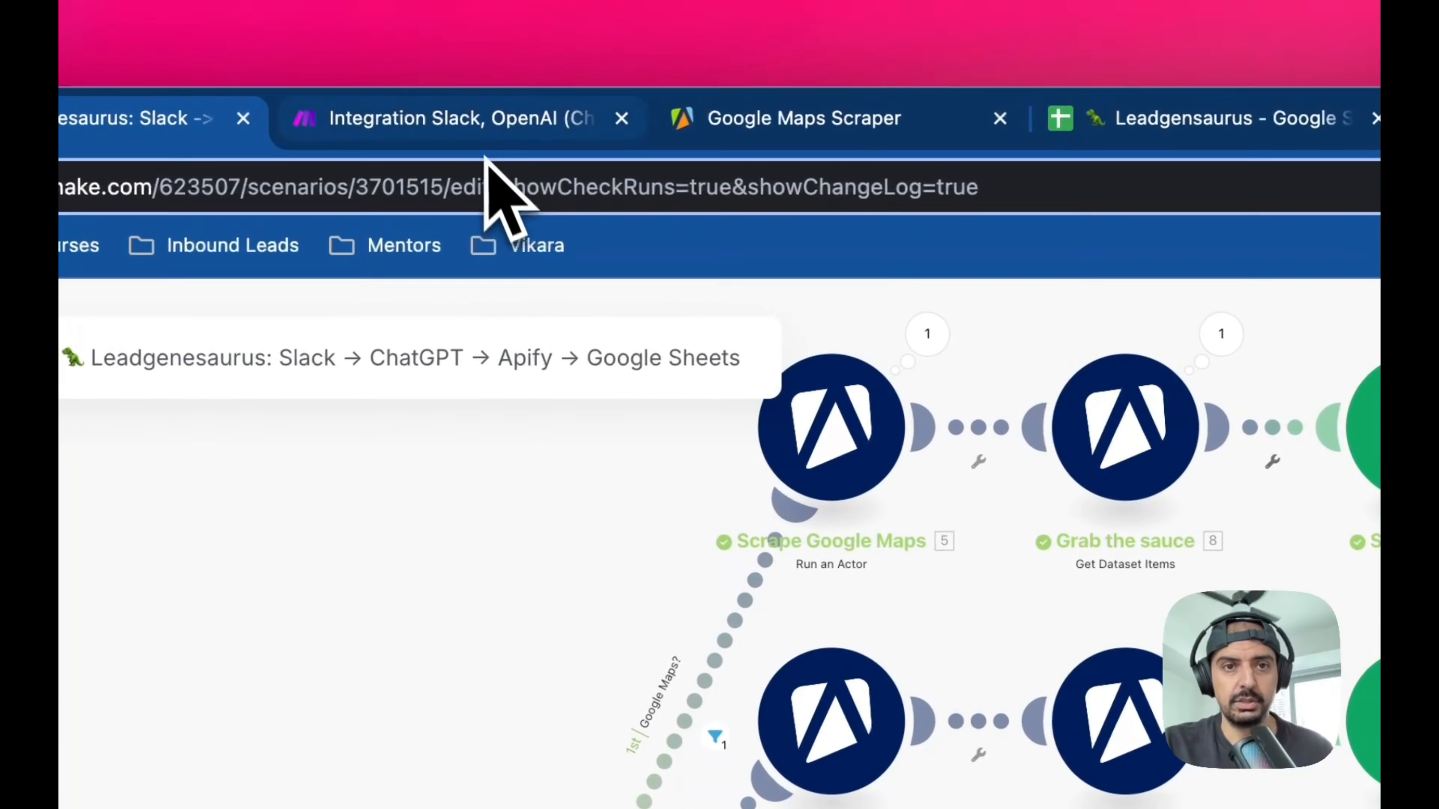
pyautogui.click(482, 116)
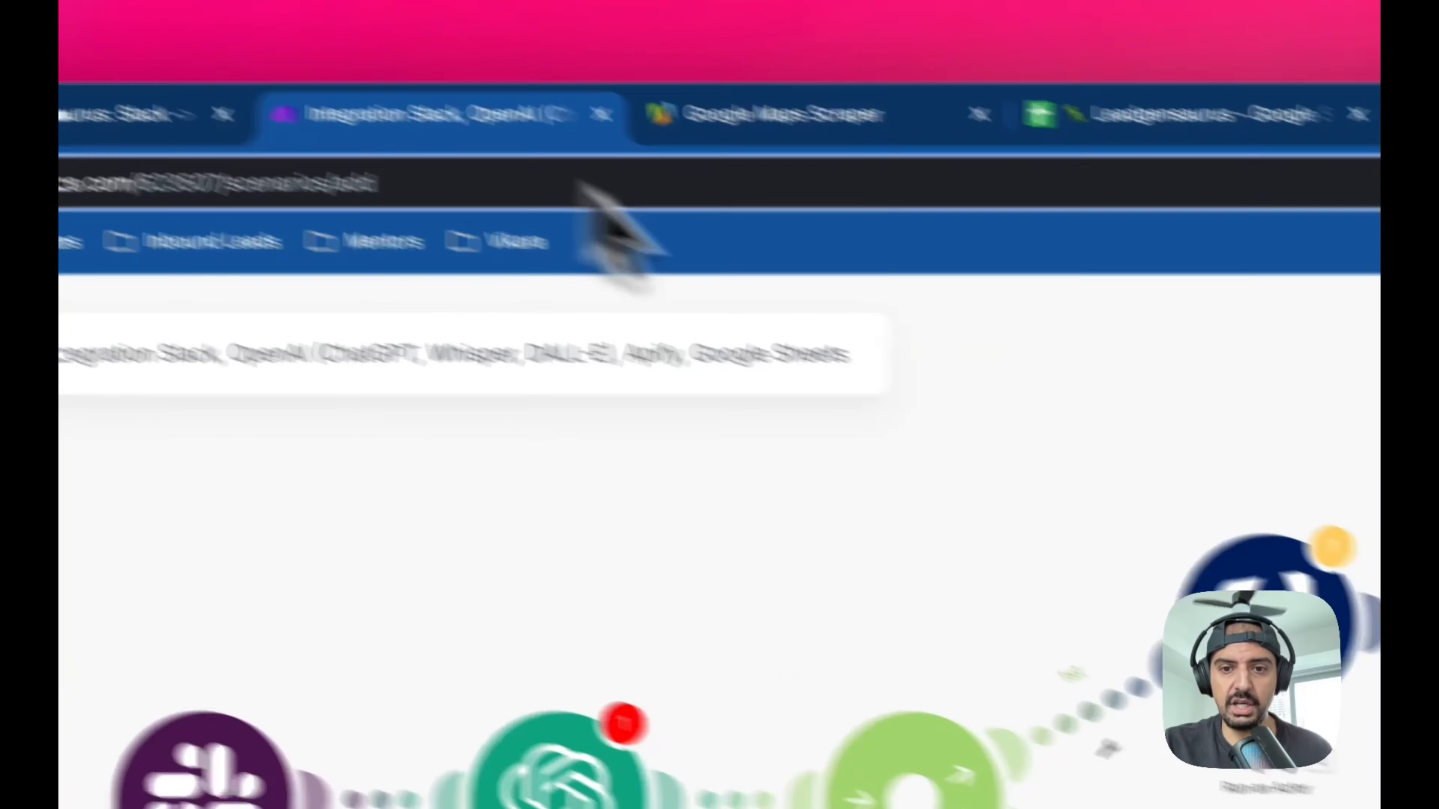
pyautogui.click(544, 544)
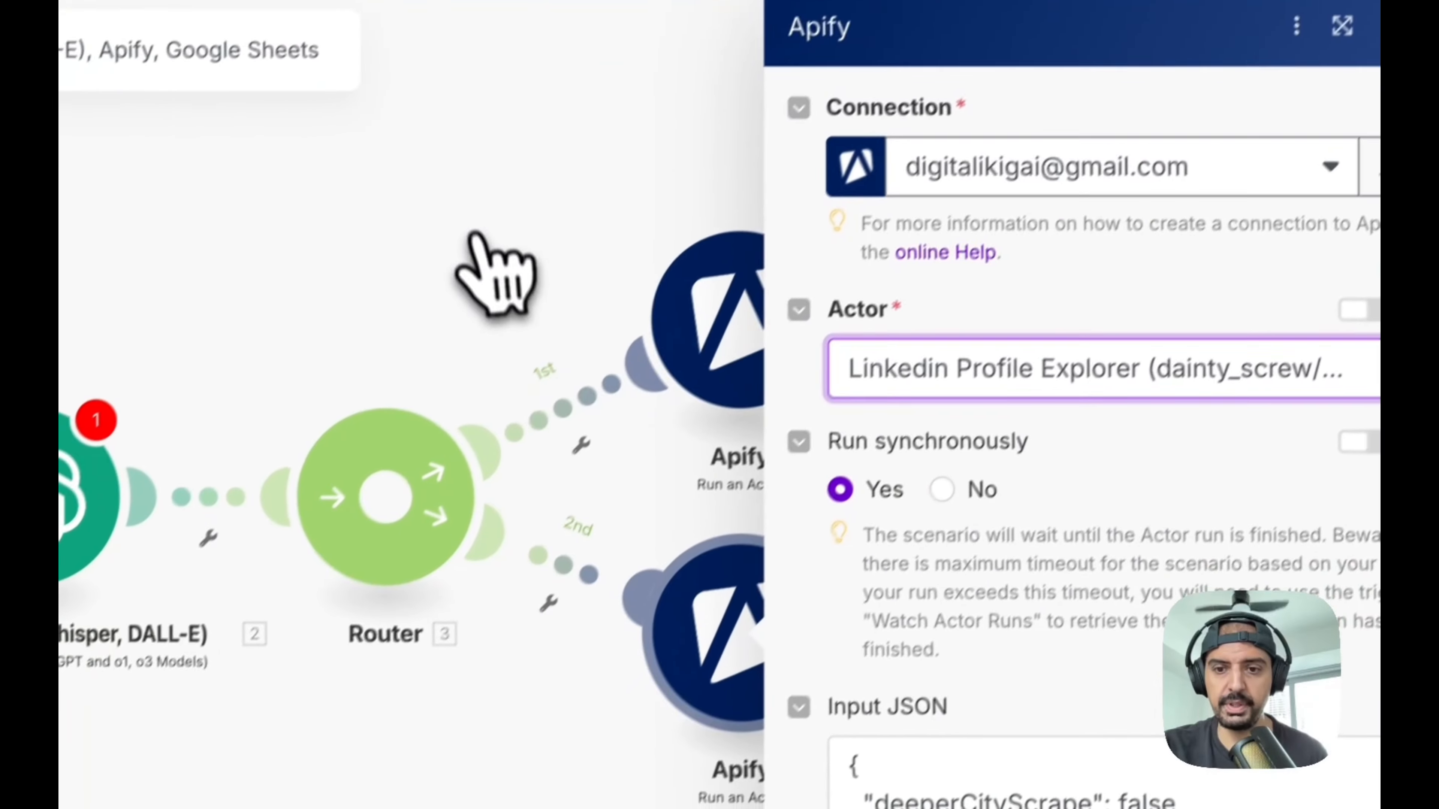
pyautogui.scroll(-5, 815, 567)
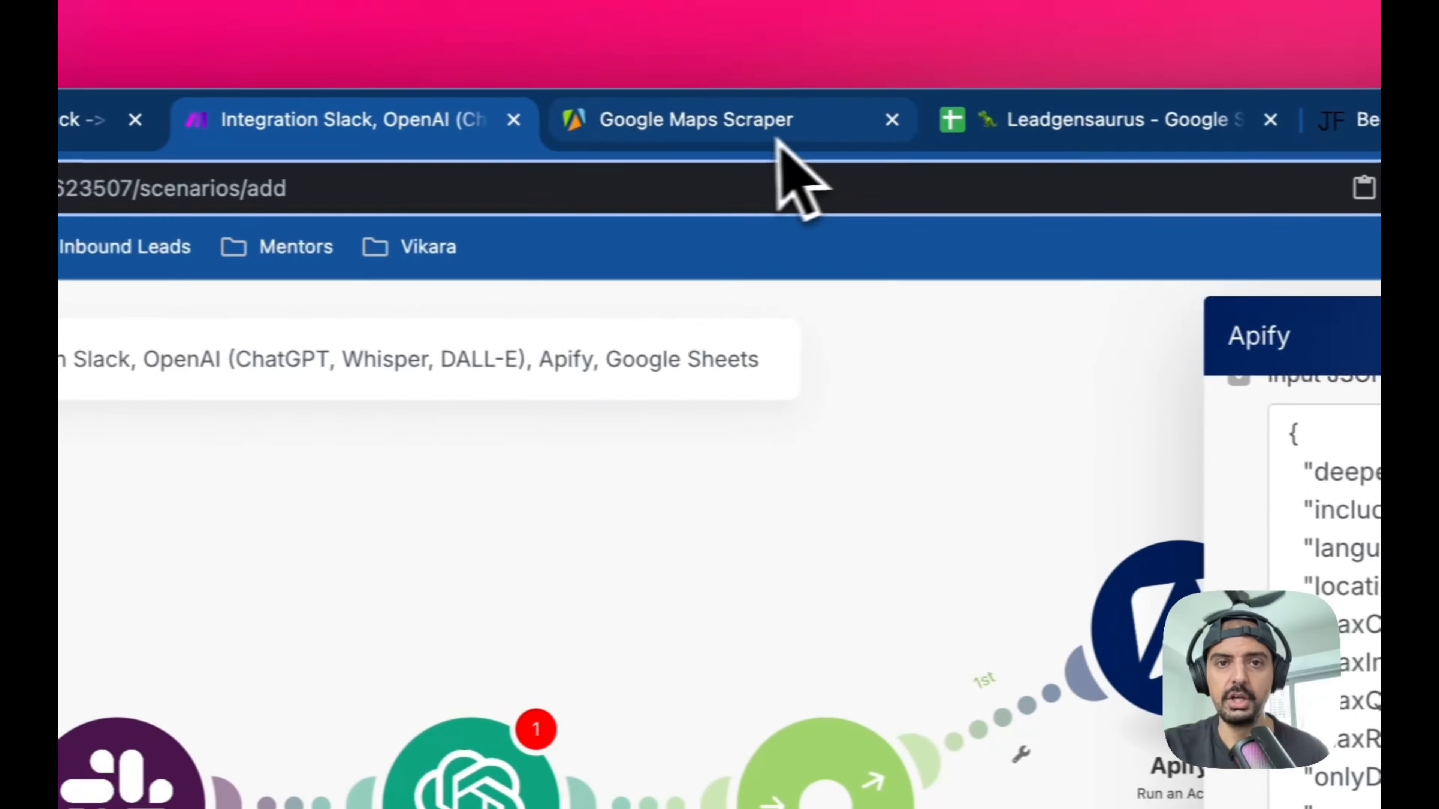
# - Switch to Apify, search the Store for "linkedin p" and open the Linkedin profile scraper actor
pyautogui.click(544, 113)
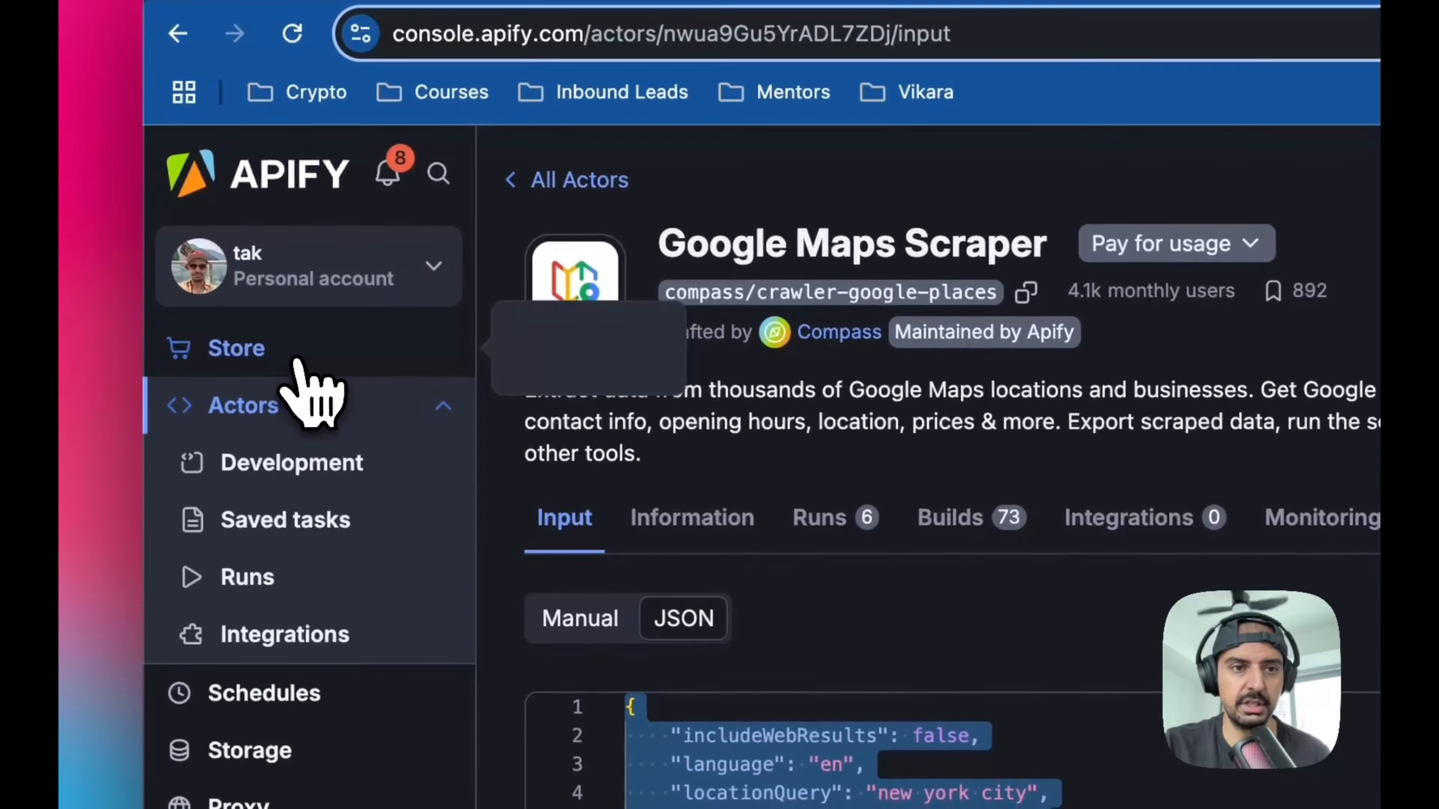
pyautogui.click(255, 390)
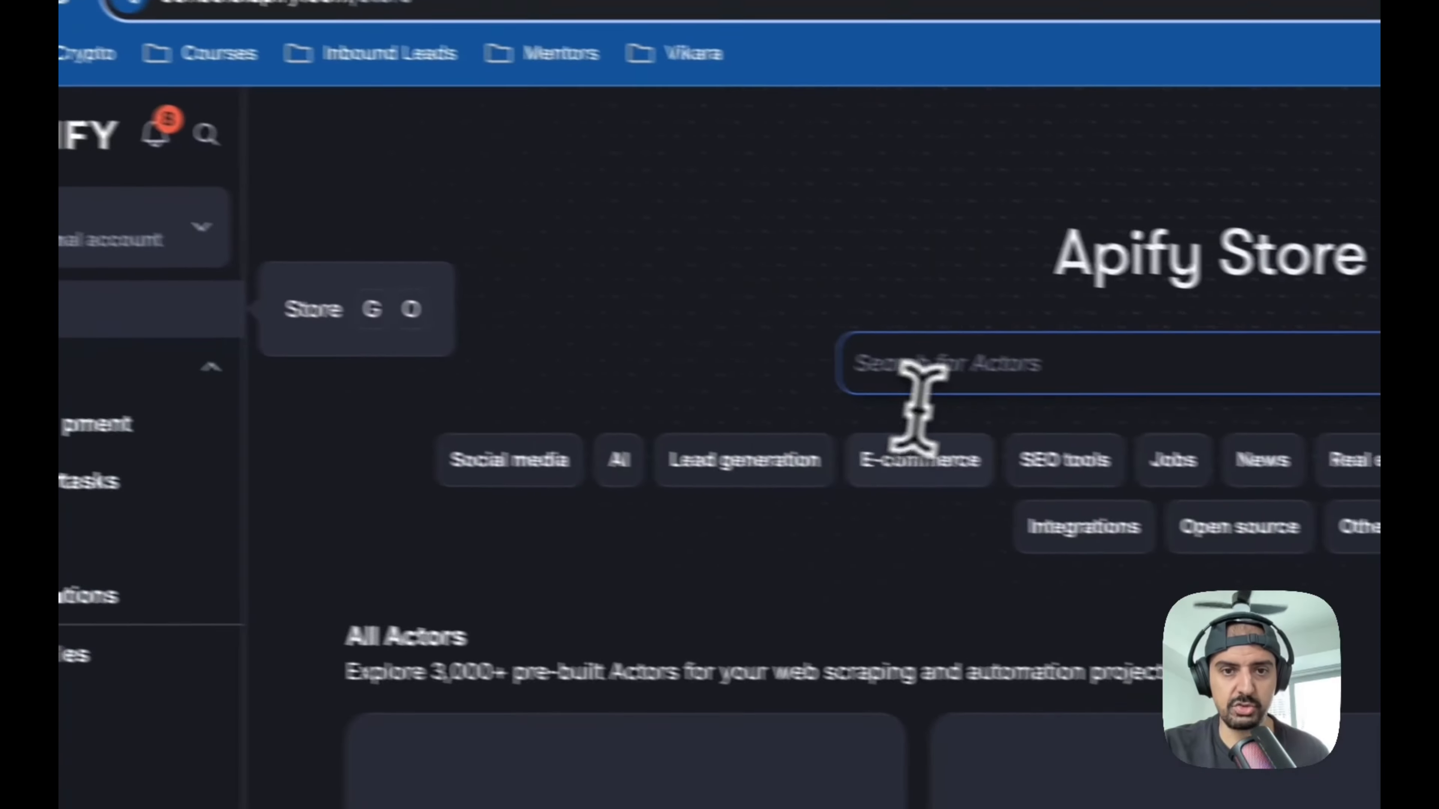
pyautogui.click(1203, 401)
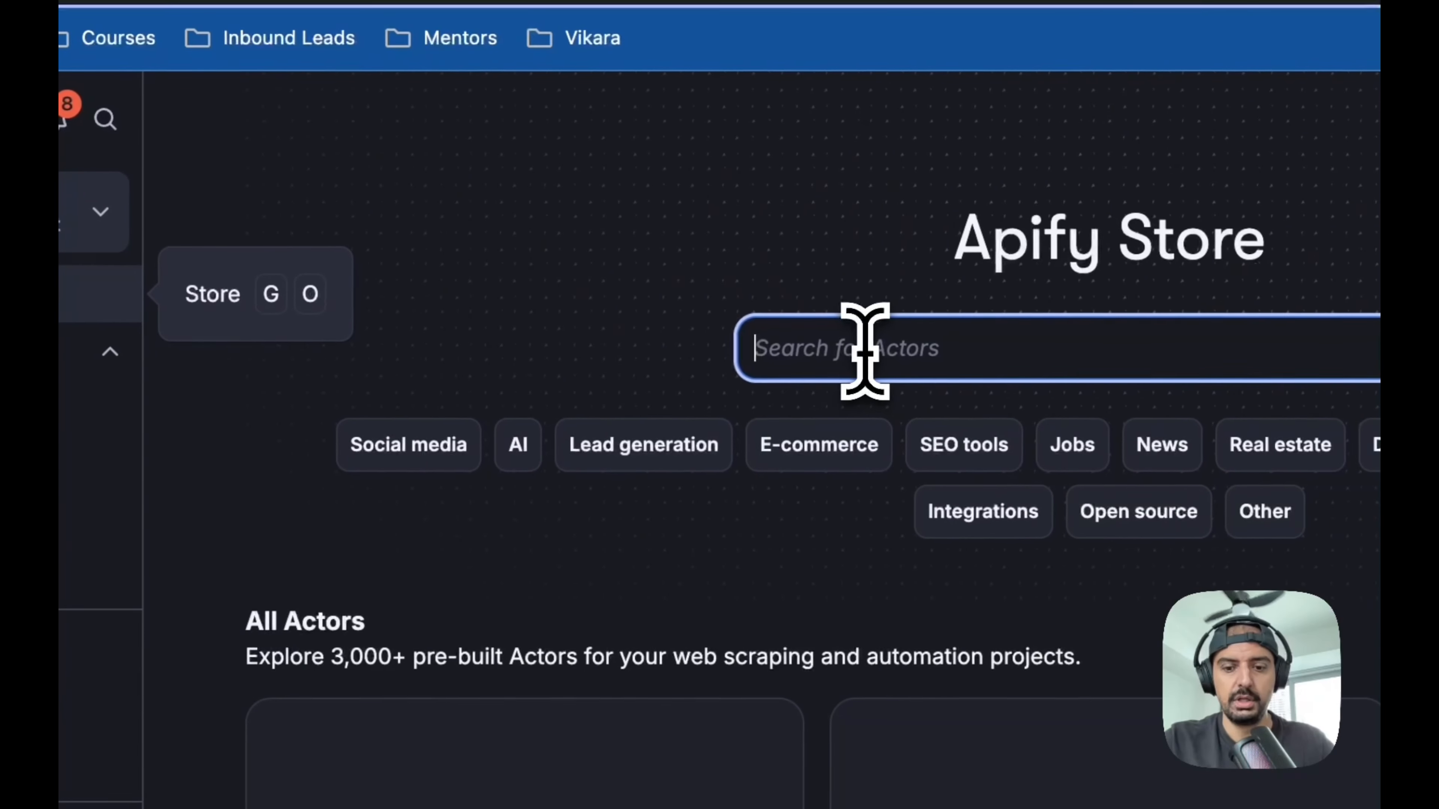
pyautogui.write('linkedin p')
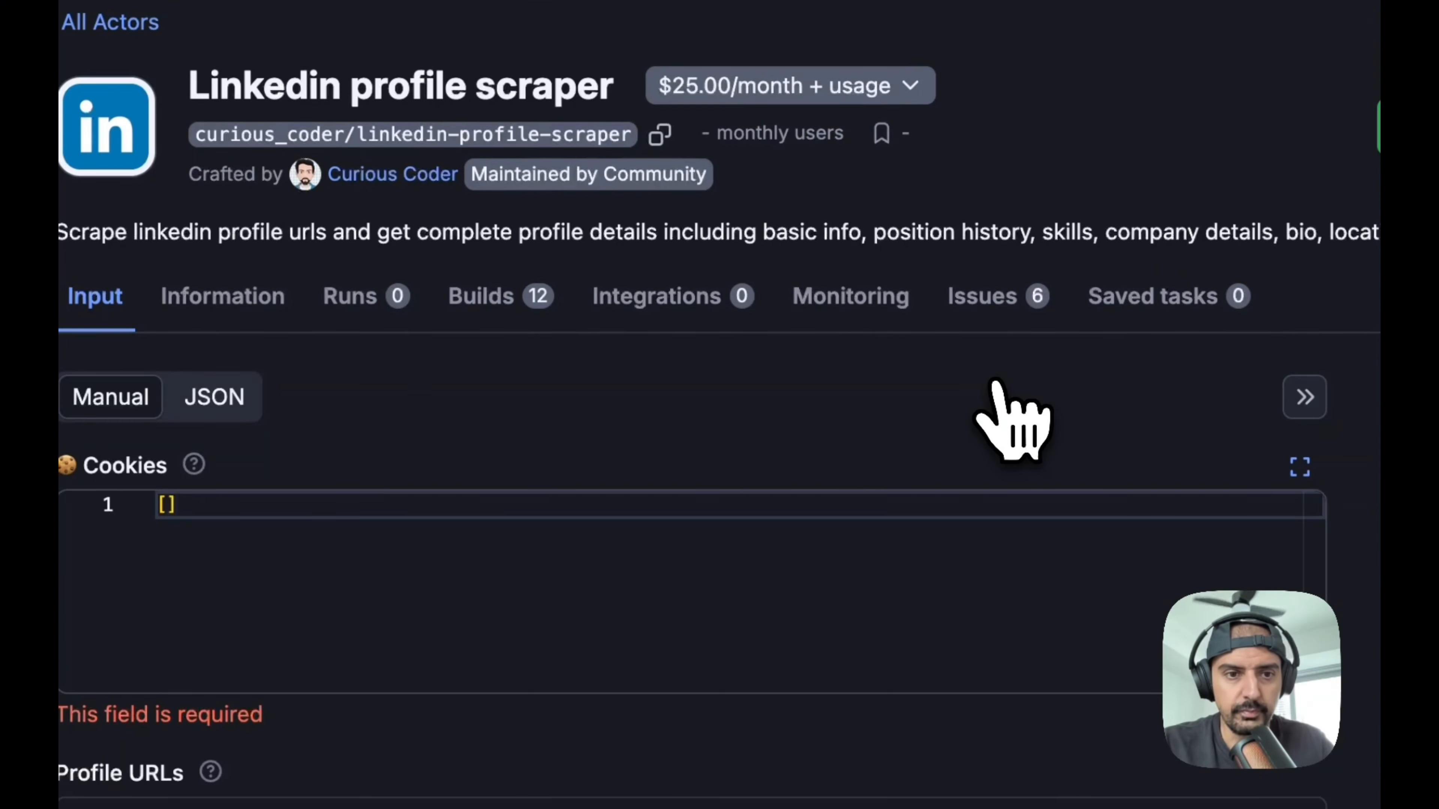
# - Copy the Linkedin profile scraper's entire JSON input and return to the second route's Run an Actor settings in Make
pyautogui.click(214, 397)
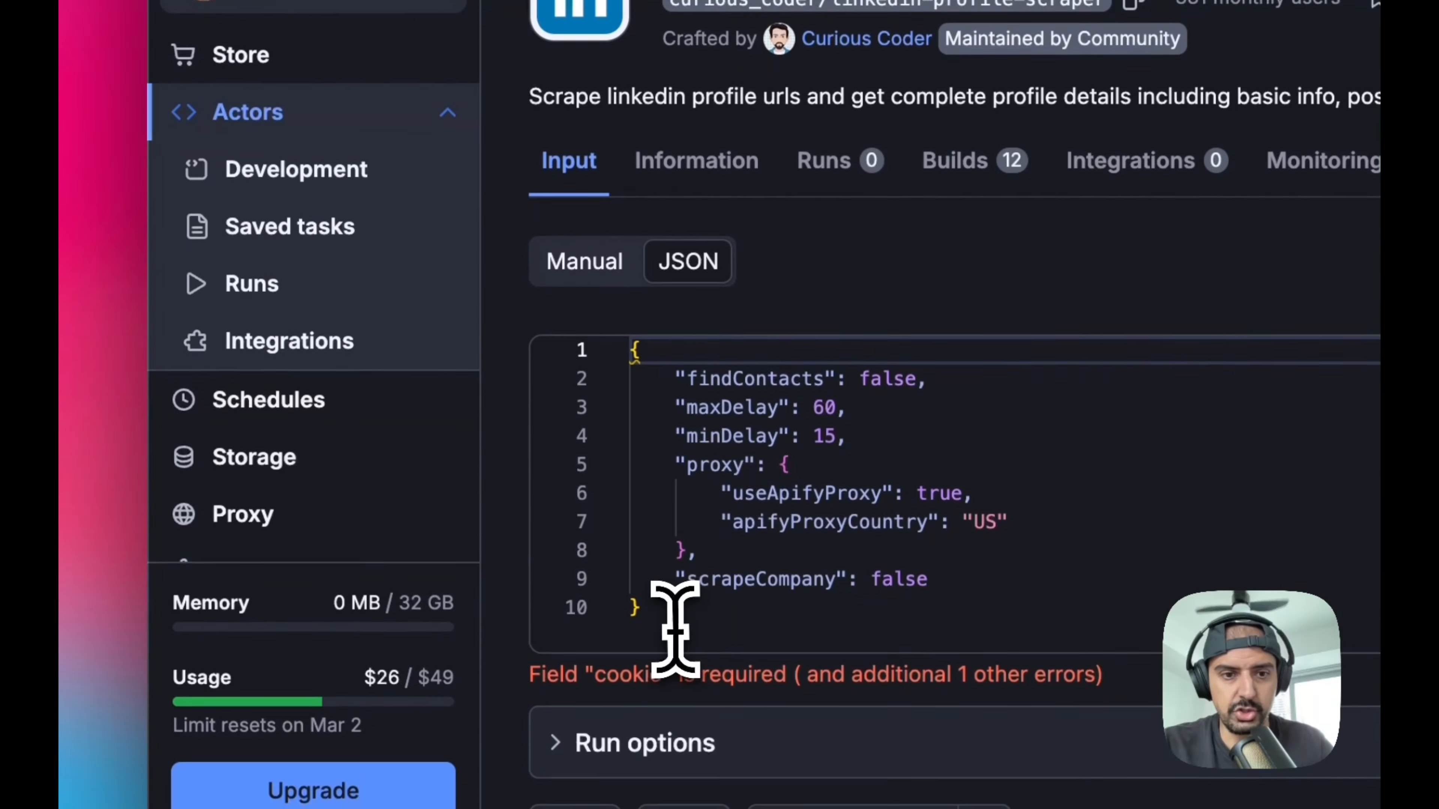
pyautogui.moveTo(637, 635); pyautogui.dragTo(640, 524)
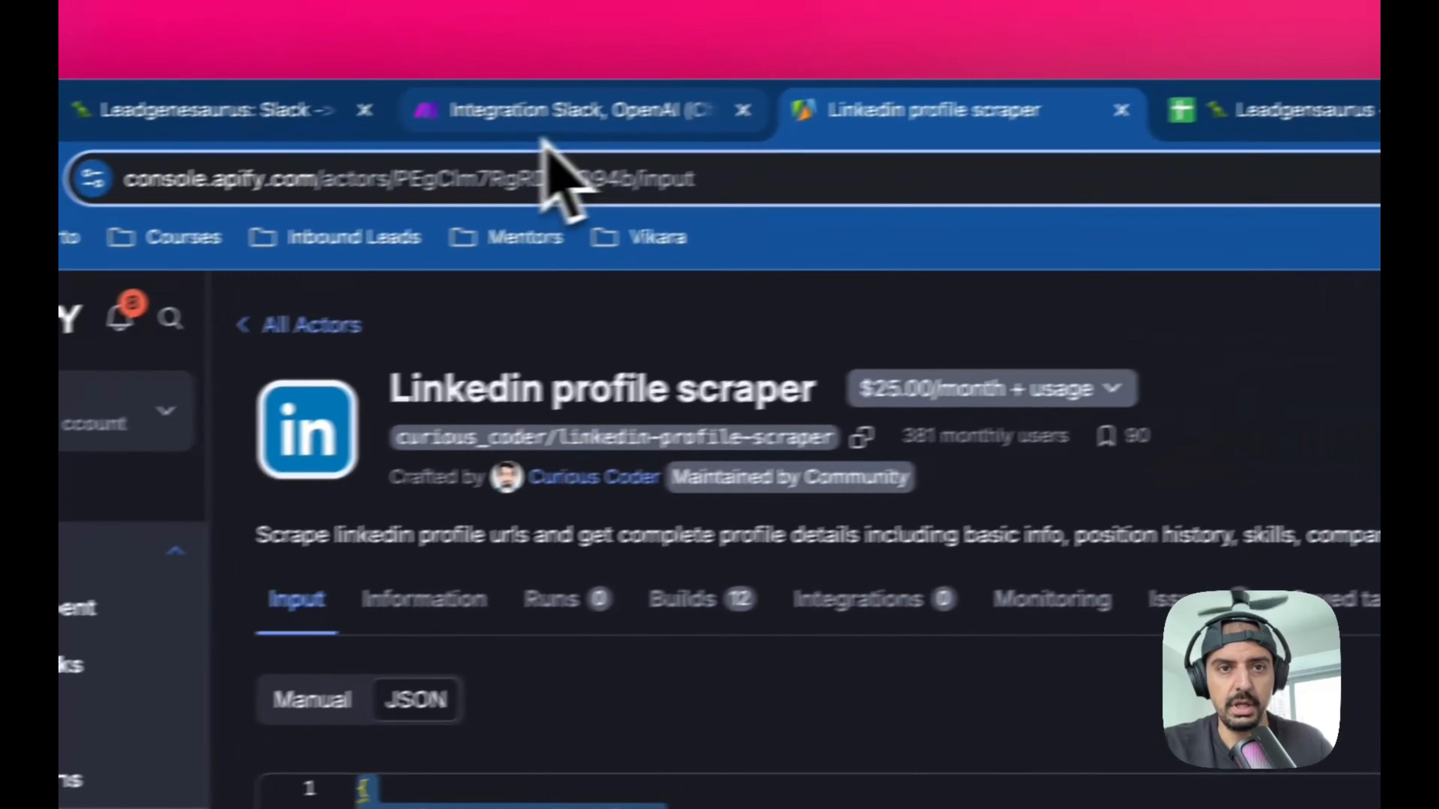
pyautogui.click(558, 128)
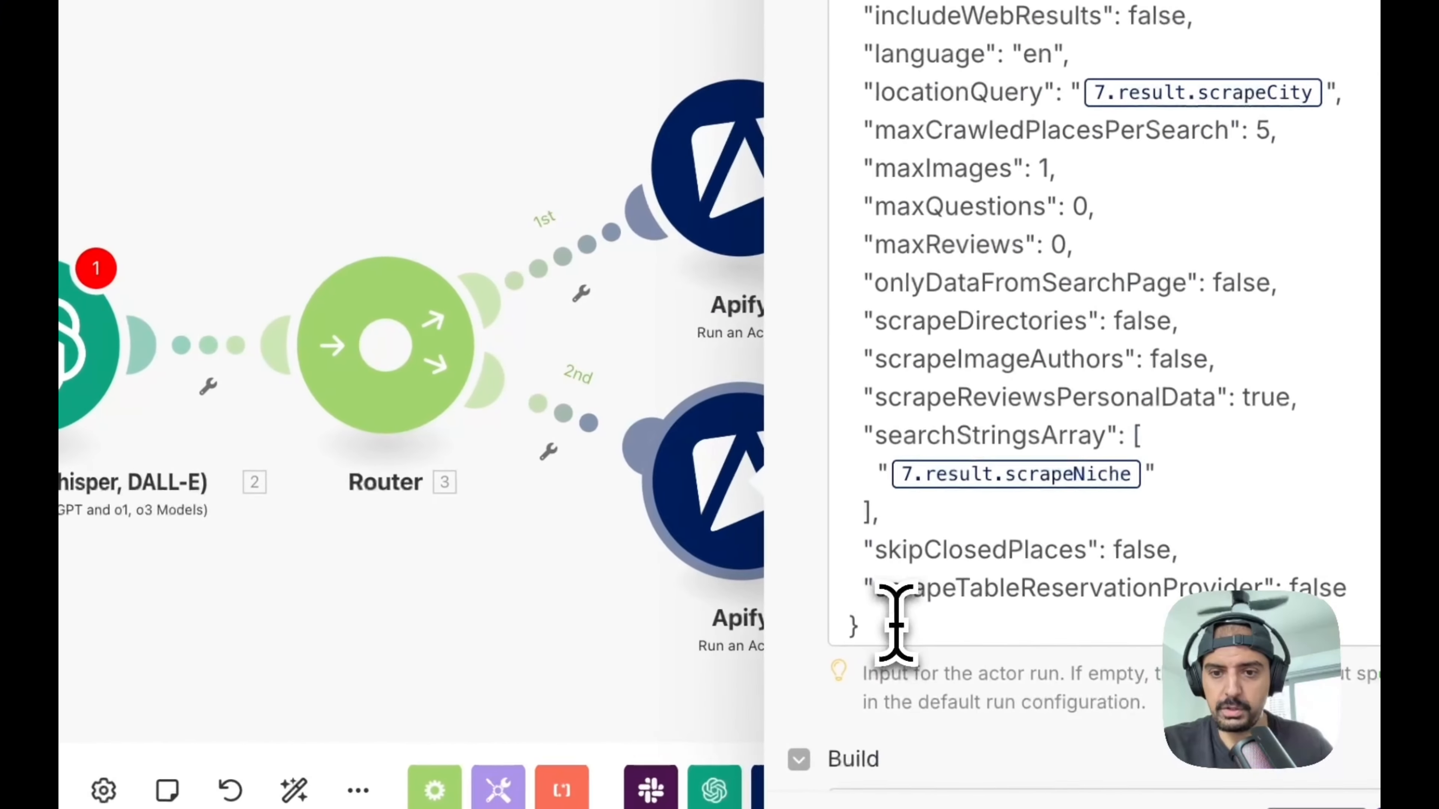
# - Replace the Google Maps JSON in the second route's Input JSON with the copied LinkedIn profile scraper input
pyautogui.moveTo(895, 627); pyautogui.dragTo(835, 101)
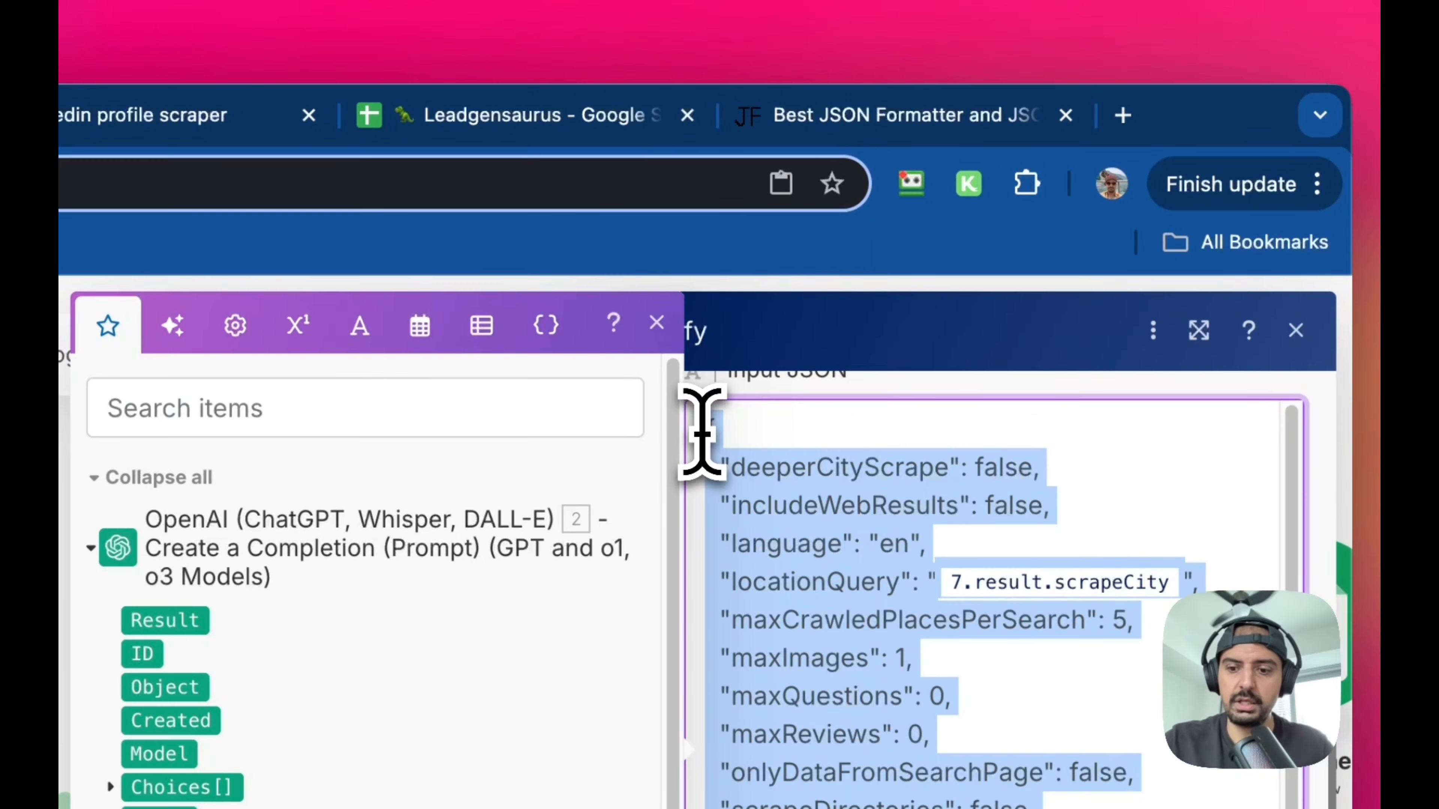
pyautogui.press('BackSpace')
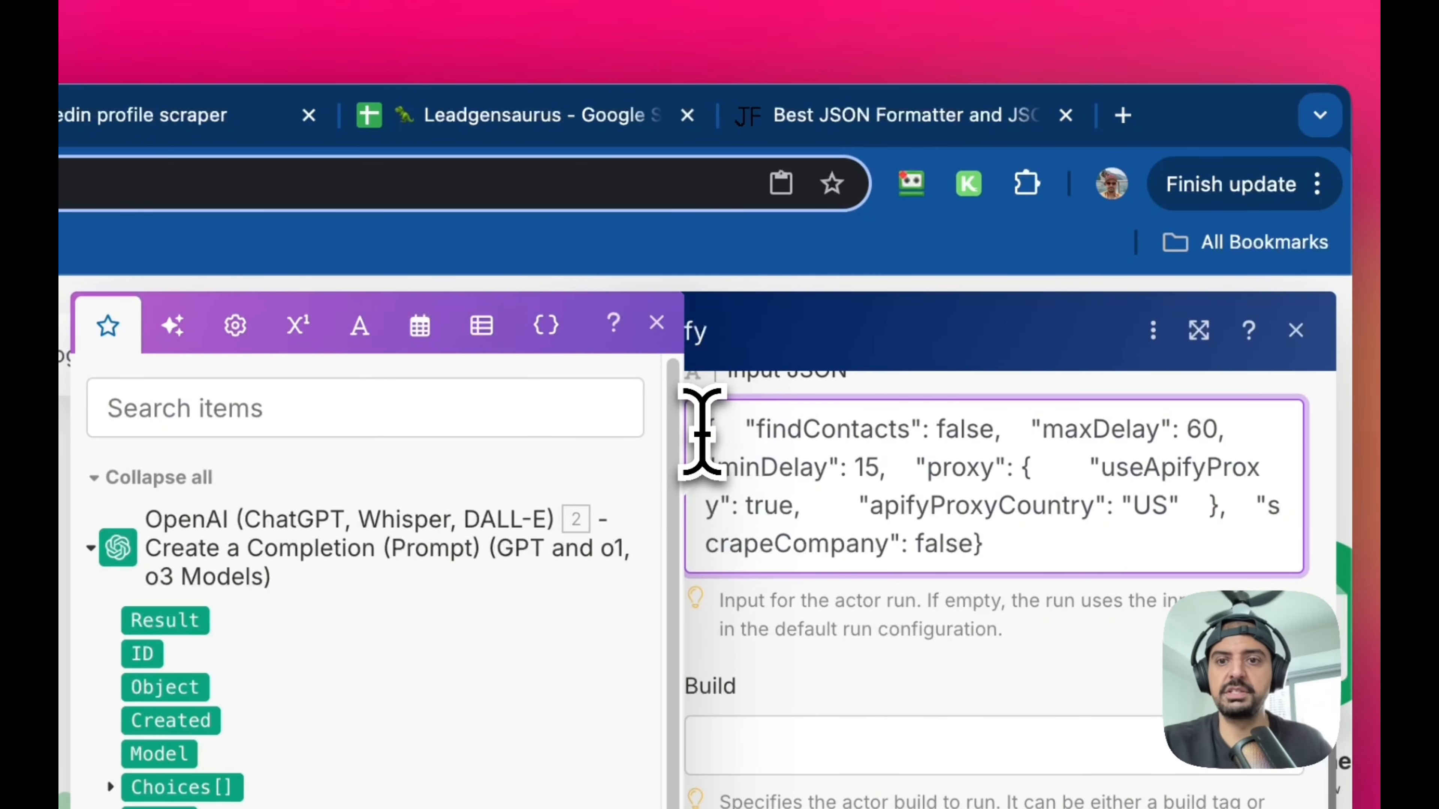
# - Switch to JSON Formatter, replace its old JSON with the LinkedIn profile scraper input and copy the beautified result
pyautogui.click(761, 116)
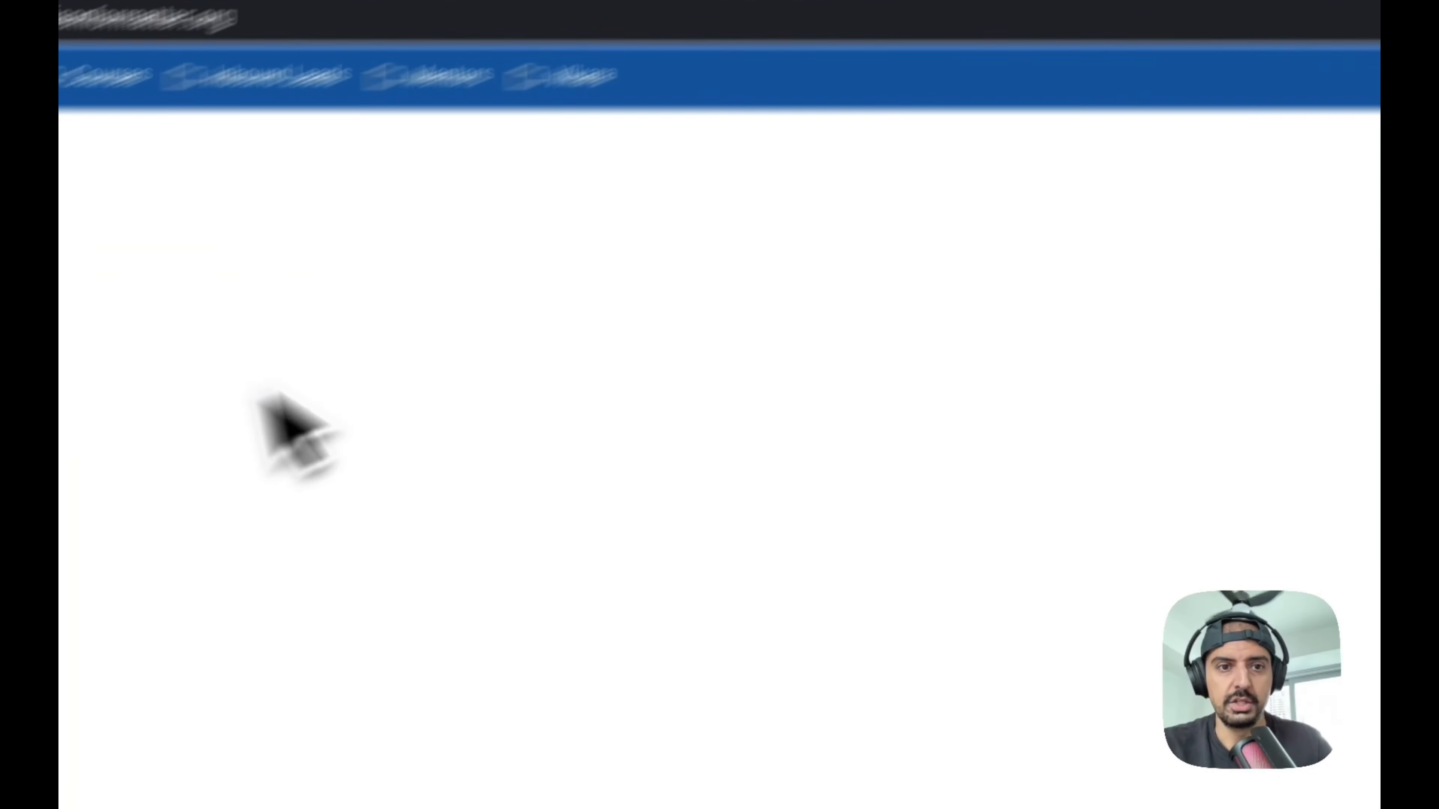
pyautogui.write('{   "includeWebResults": false,   "language": "en",   "locationQuery": "new york city",   "maxCrawledPlacesPerSearch": 10,   "maxImages": 1,   "maxQuestions": 0,   "maxReviews": 0,   "onlyDataFromSearchPage": false,   "scrapeDirectories": false,   "scrapeImageAuthors": false,   "scrapeReviewsPersonalData": true,   "scrapeTableReservationProvider": false,   "searchStringsArray": [     "roofers"   ],   "skipClosedPlaces": false }')
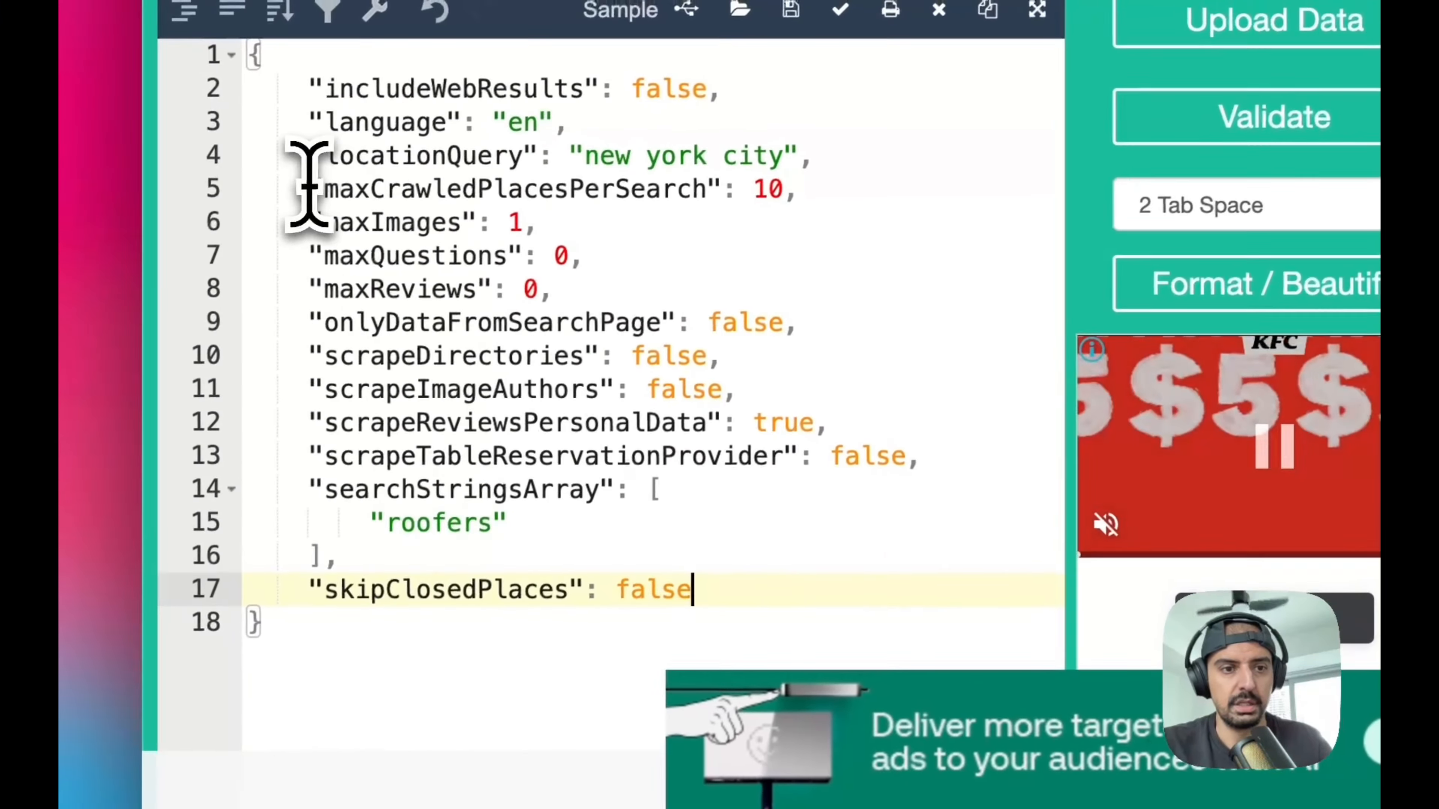
pyautogui.moveTo(111, 14); pyautogui.dragTo(108, 445)
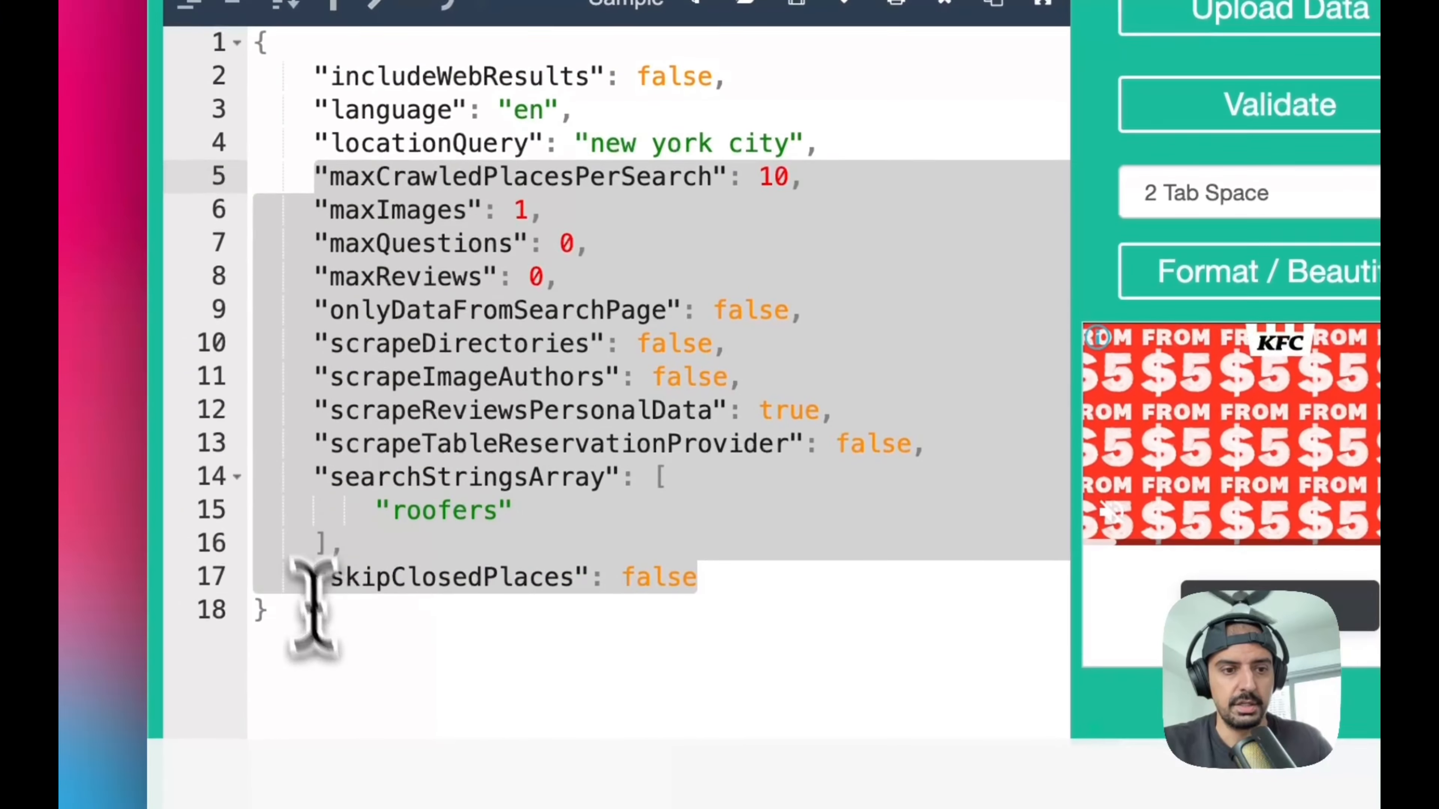
pyautogui.moveTo(315, 609); pyautogui.dragTo(306, 34)
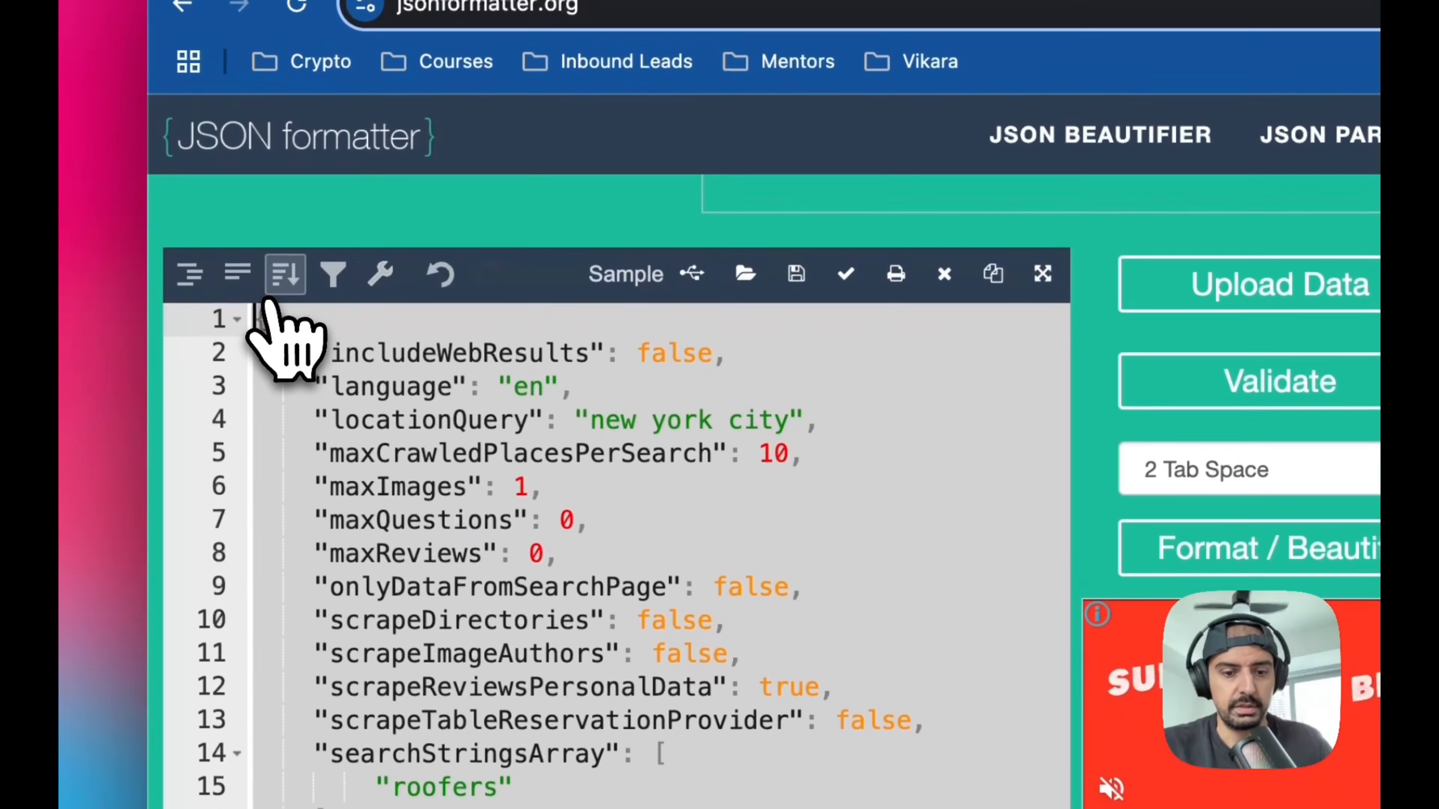
pyautogui.press('super+v')
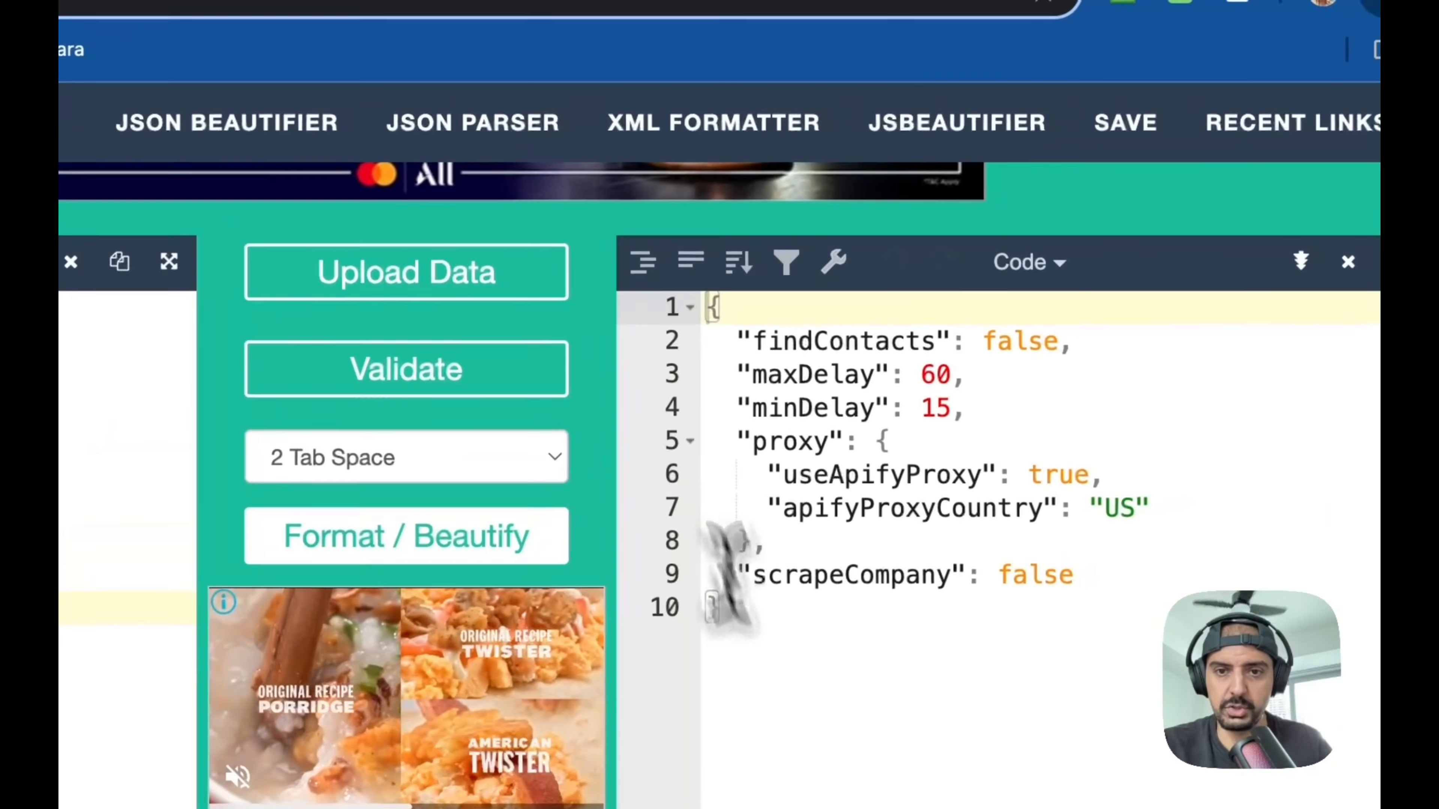
pyautogui.moveTo(1193, 447); pyautogui.dragTo(1168, 152)
pyautogui.press('super+c')
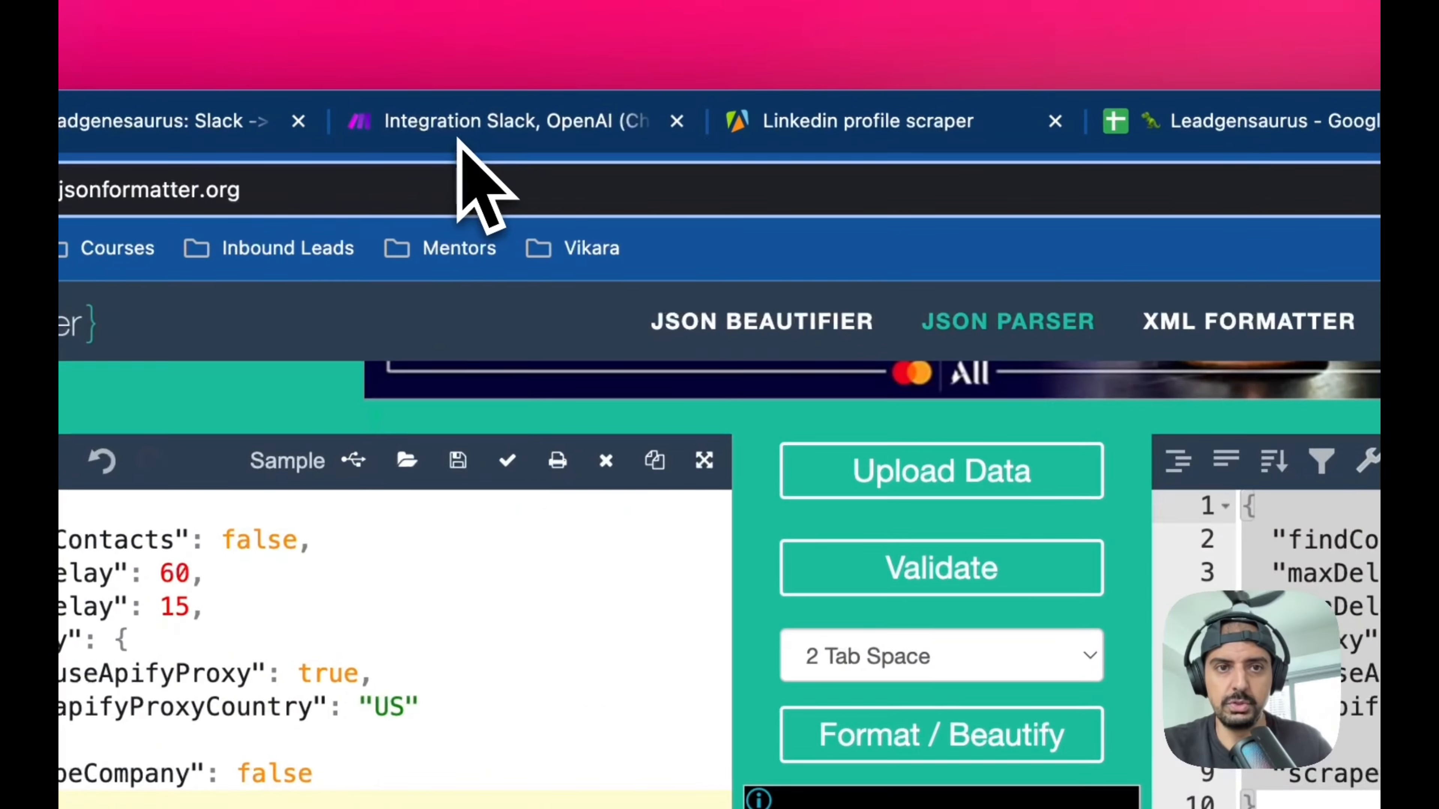
# - Back in the new Make scenario, replace the second route's Input JSON with the beautified LinkedIn profile scraper JSON
pyautogui.click(475, 142)
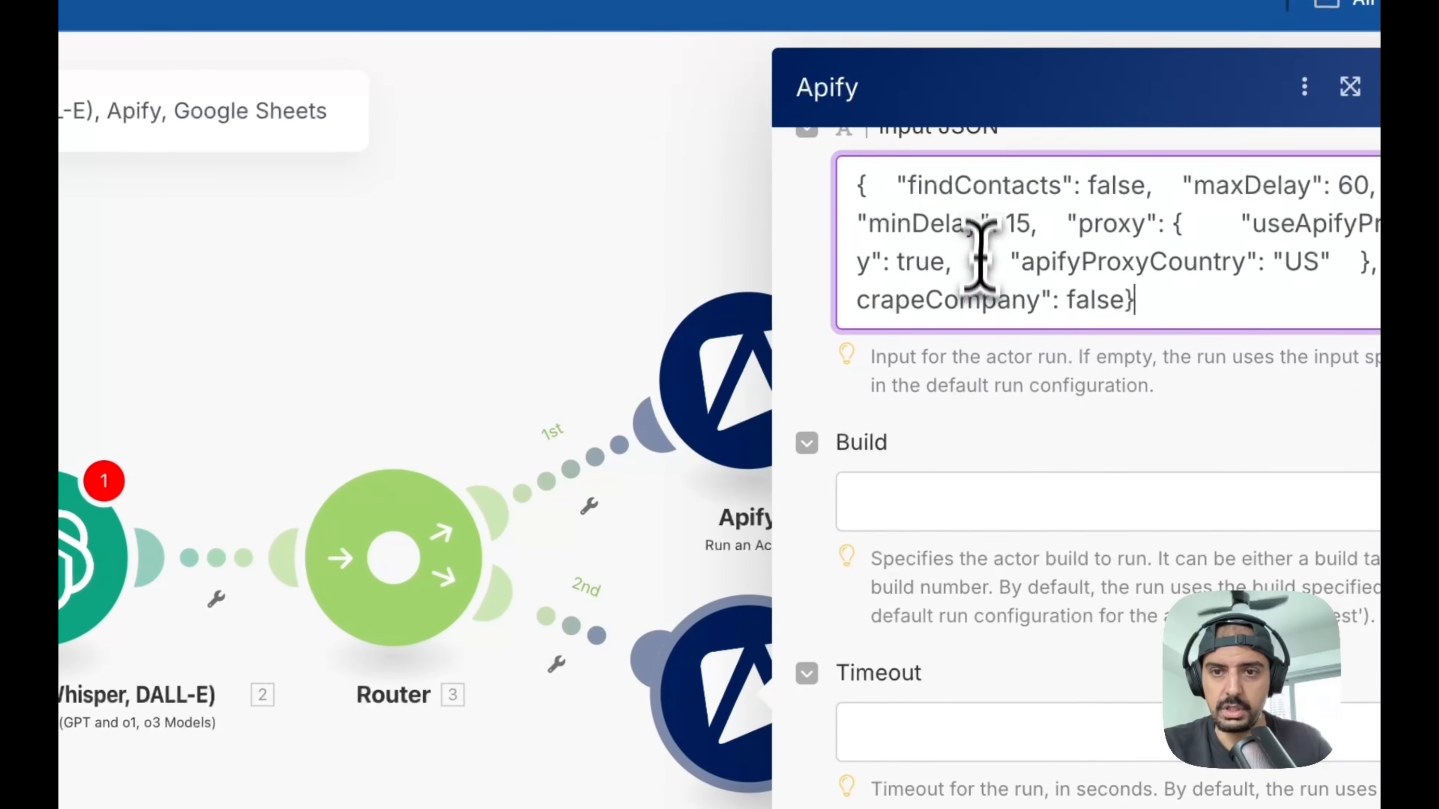
pyautogui.click(975, 229)
pyautogui.press('super+a')
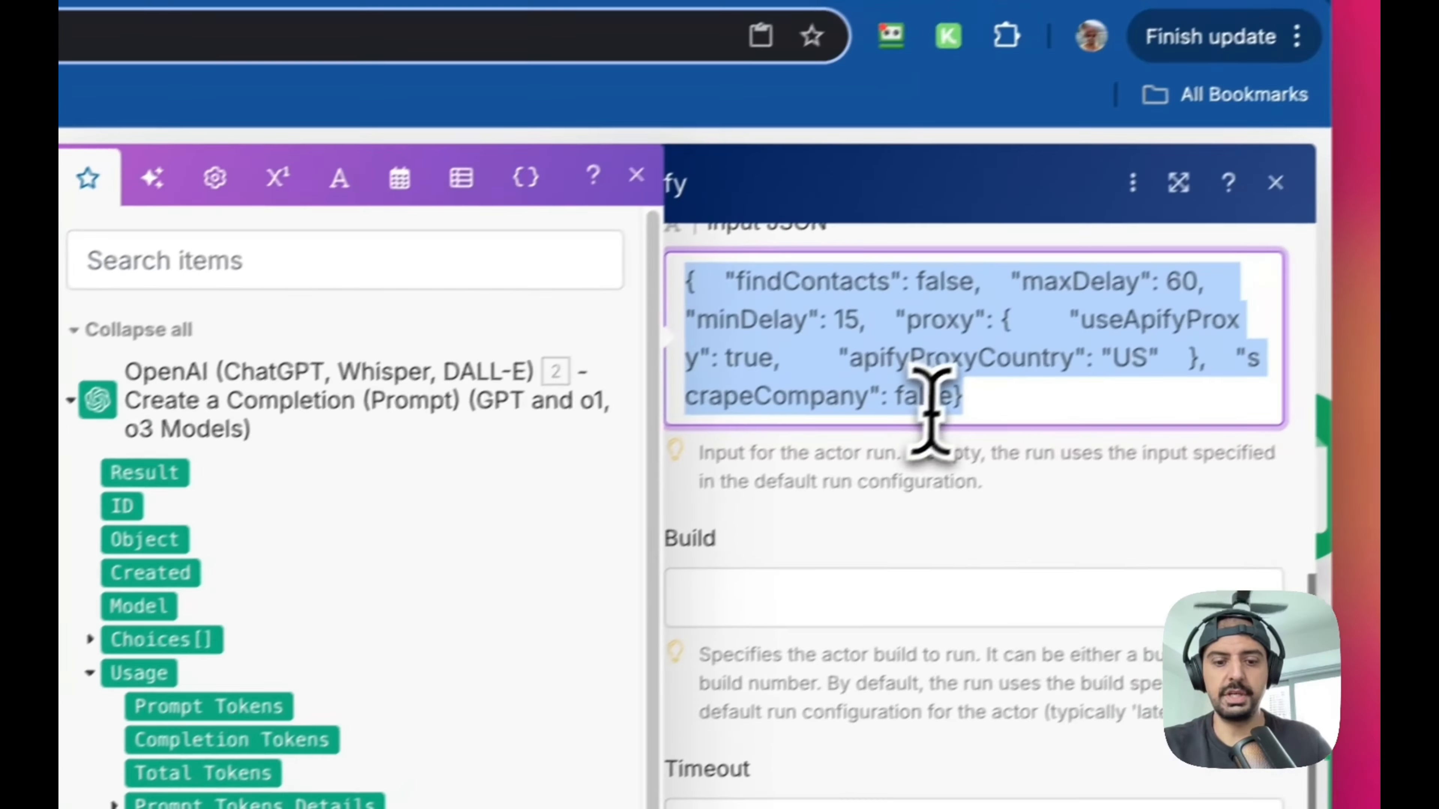
pyautogui.press('super+v')
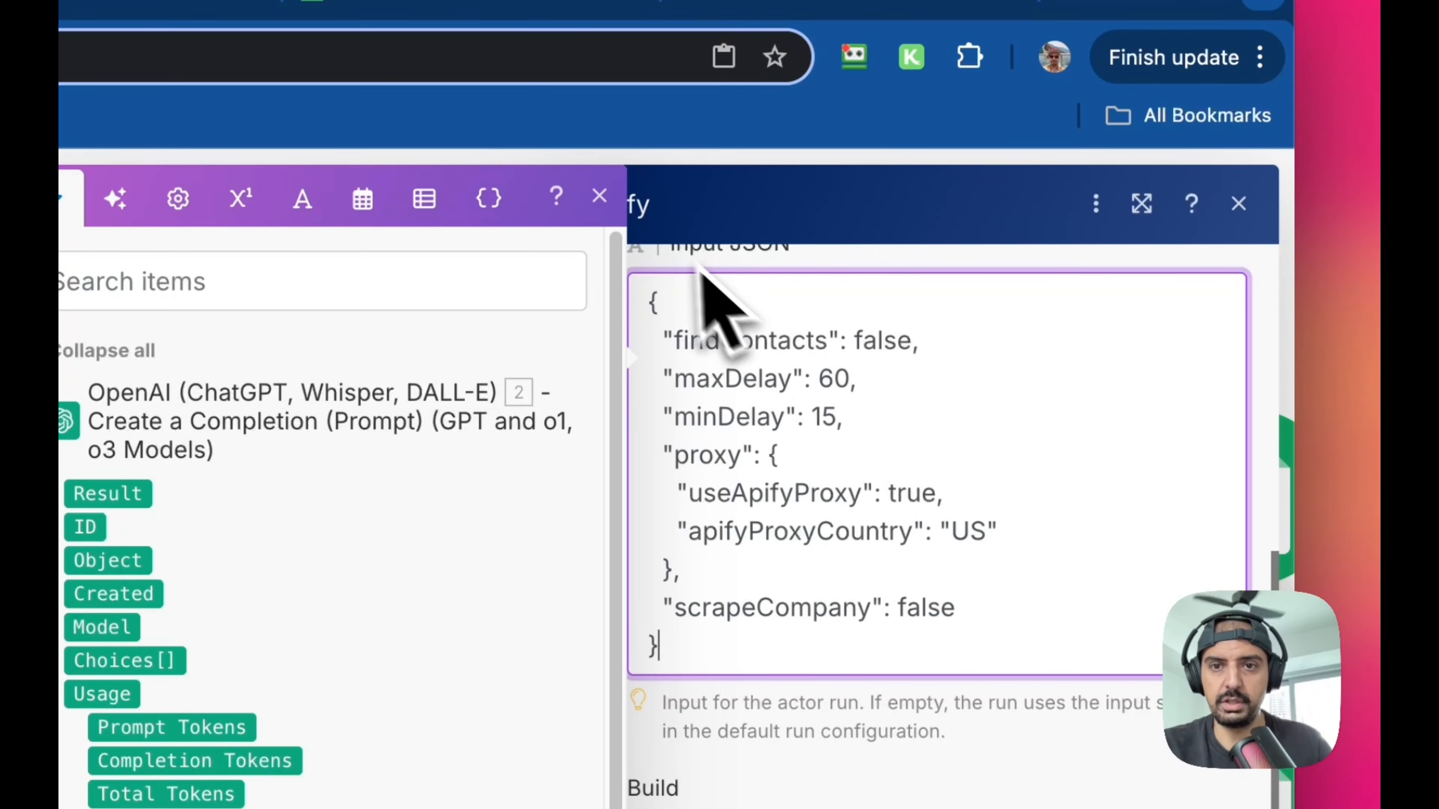
pyautogui.click(599, 197)
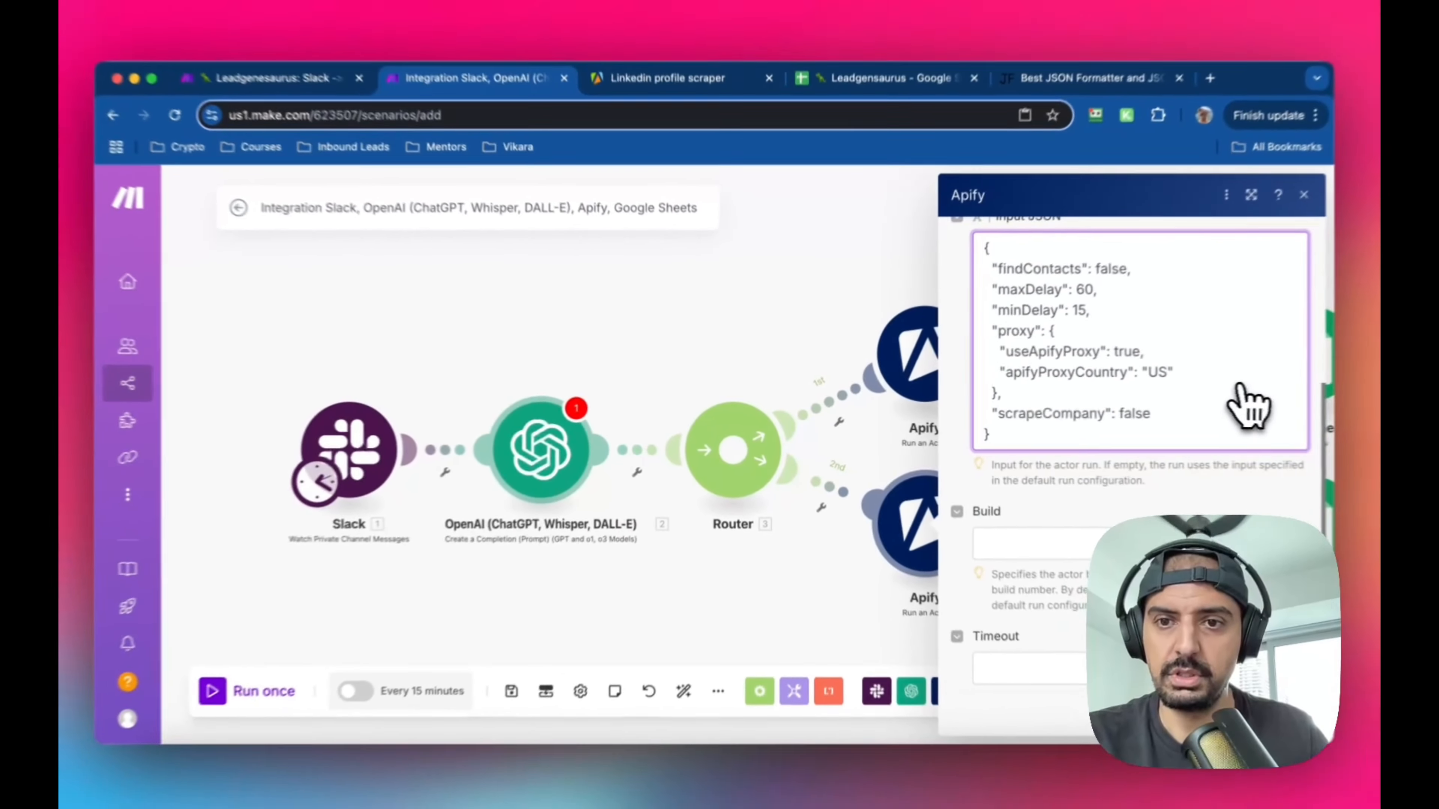
pyautogui.scroll(2, 1244, 399)
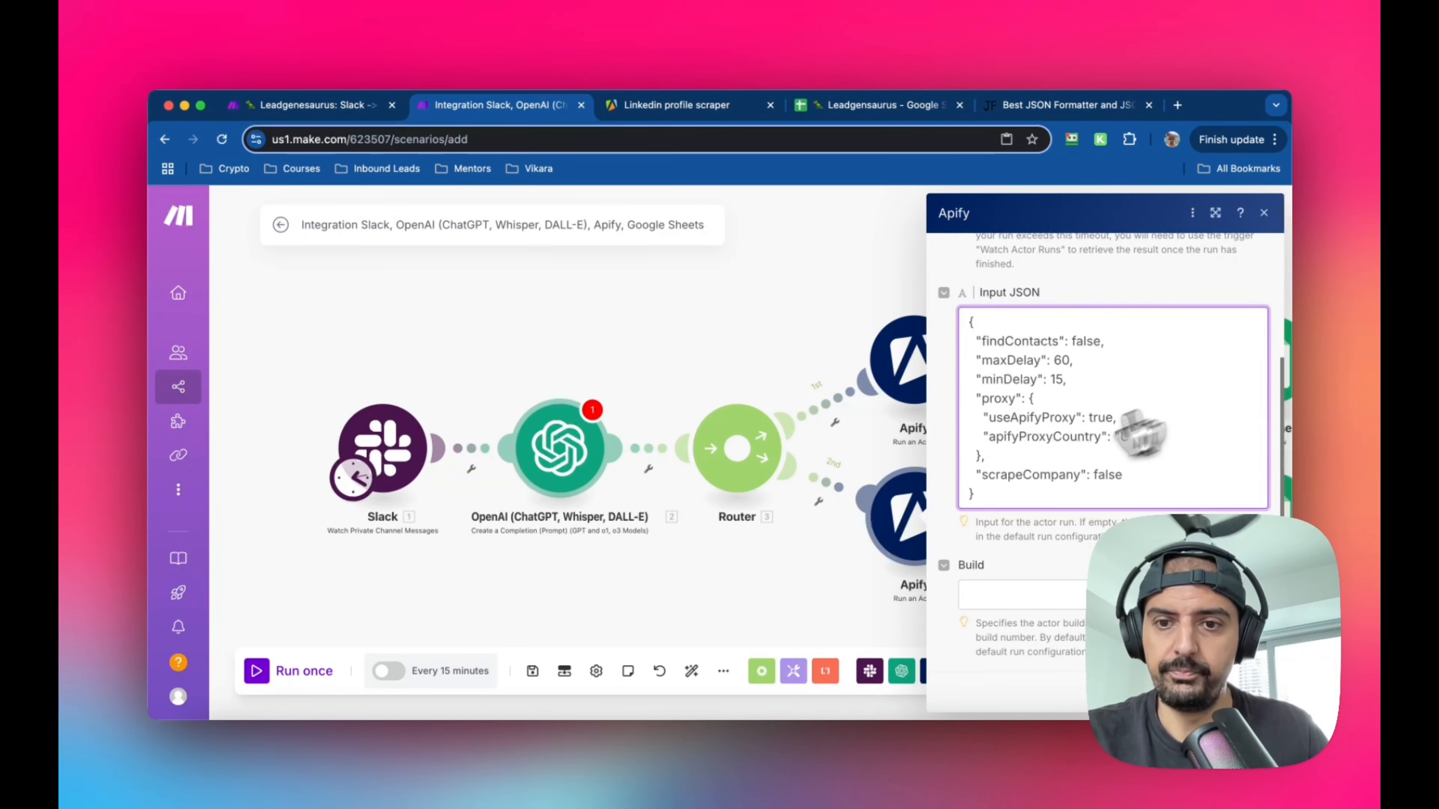
# - Switch to the finished Leadgenesaurus scenario and examine the Scrape LinkedIn module's Input JSON and the other platform routes
pyautogui.click(315, 105)
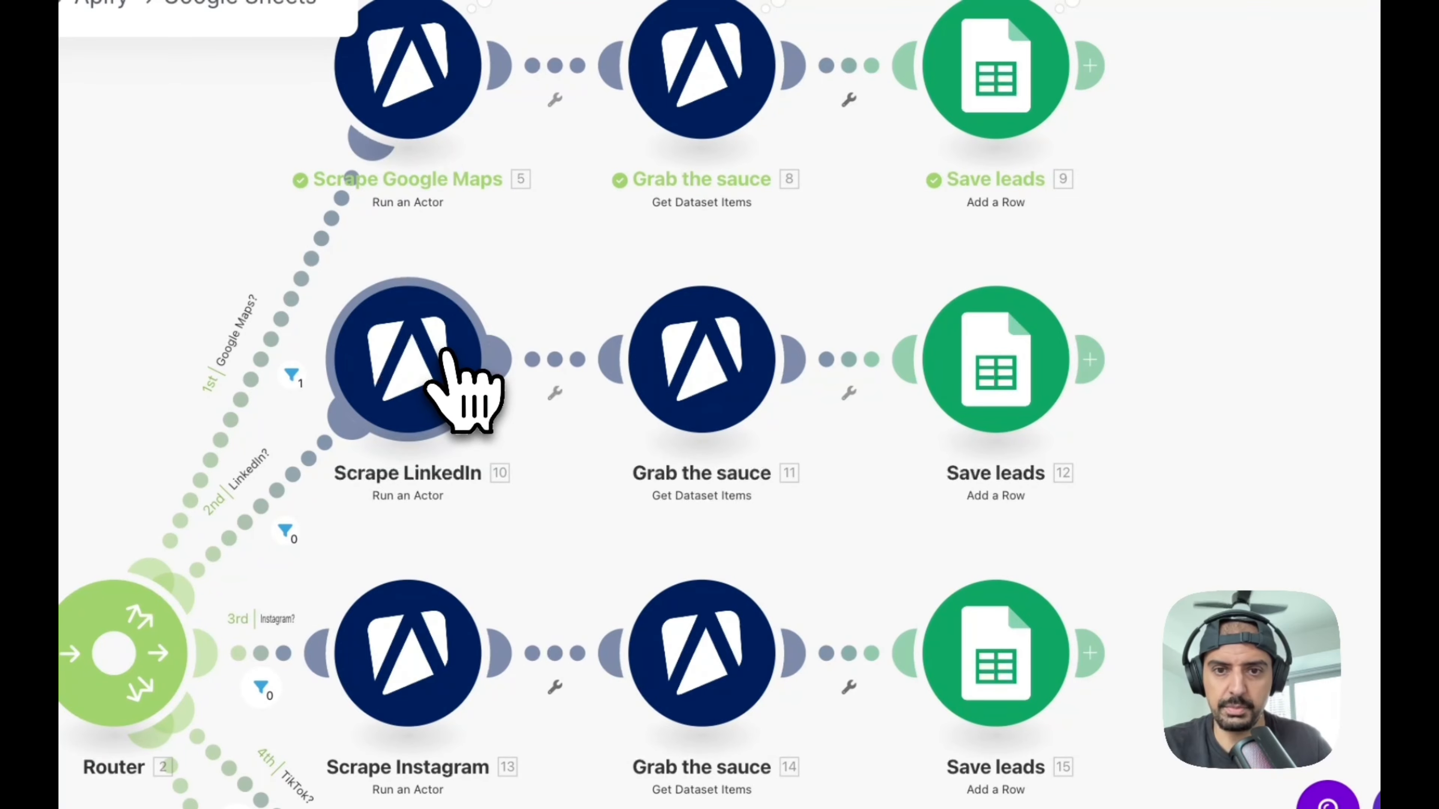
pyautogui.click(466, 385)
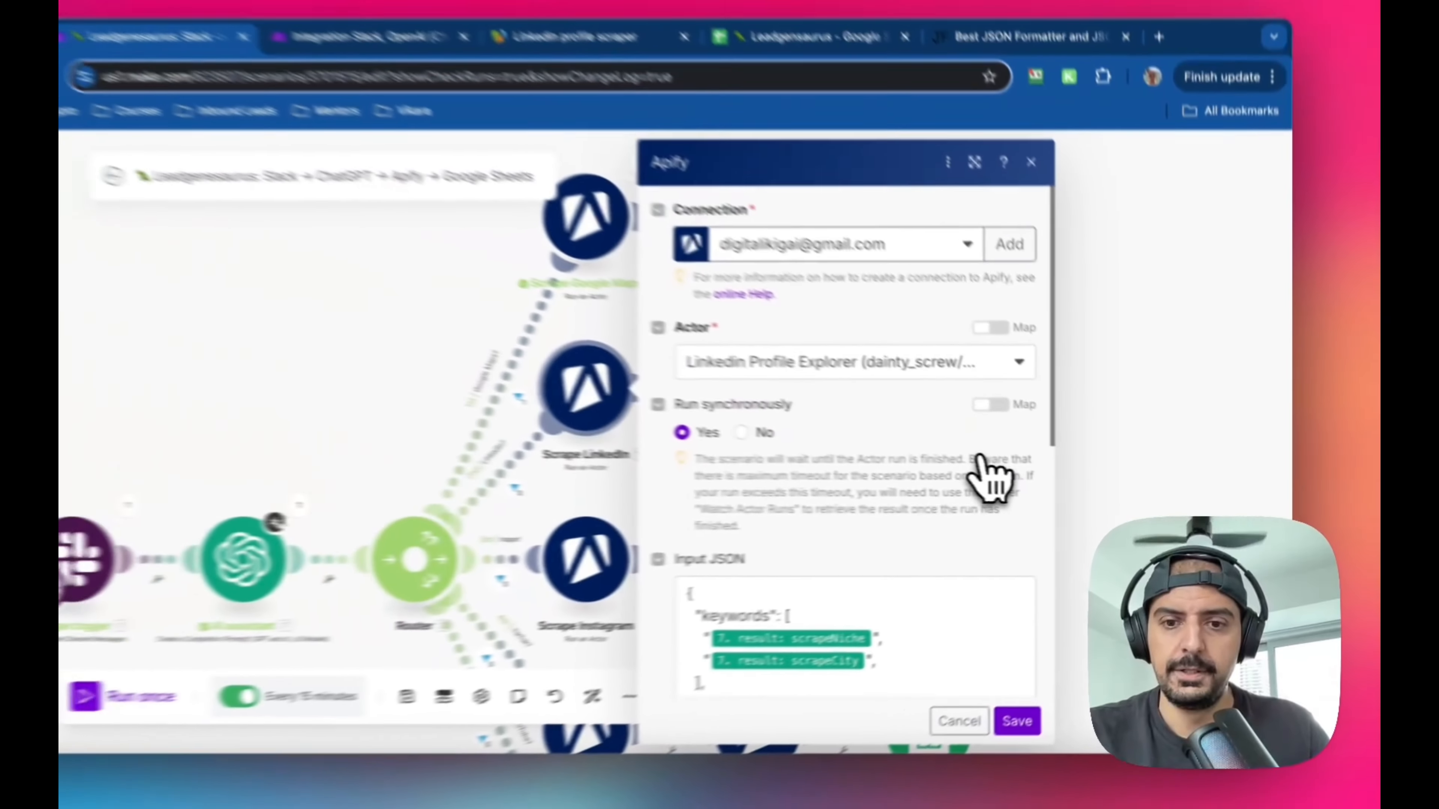
pyautogui.scroll(-2, 1020, 468)
pyautogui.scroll(-2, 1029, 482)
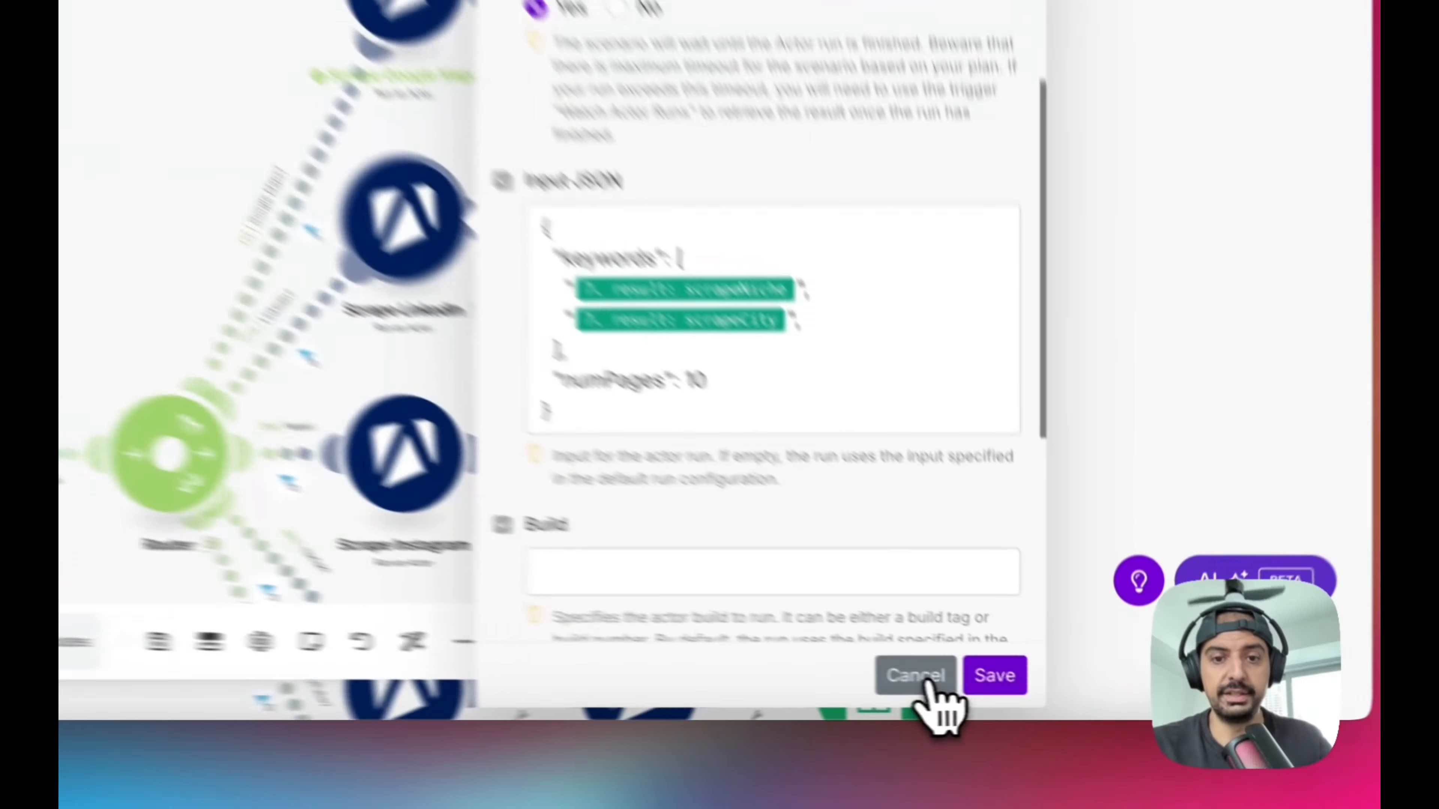
pyautogui.click(1008, 694)
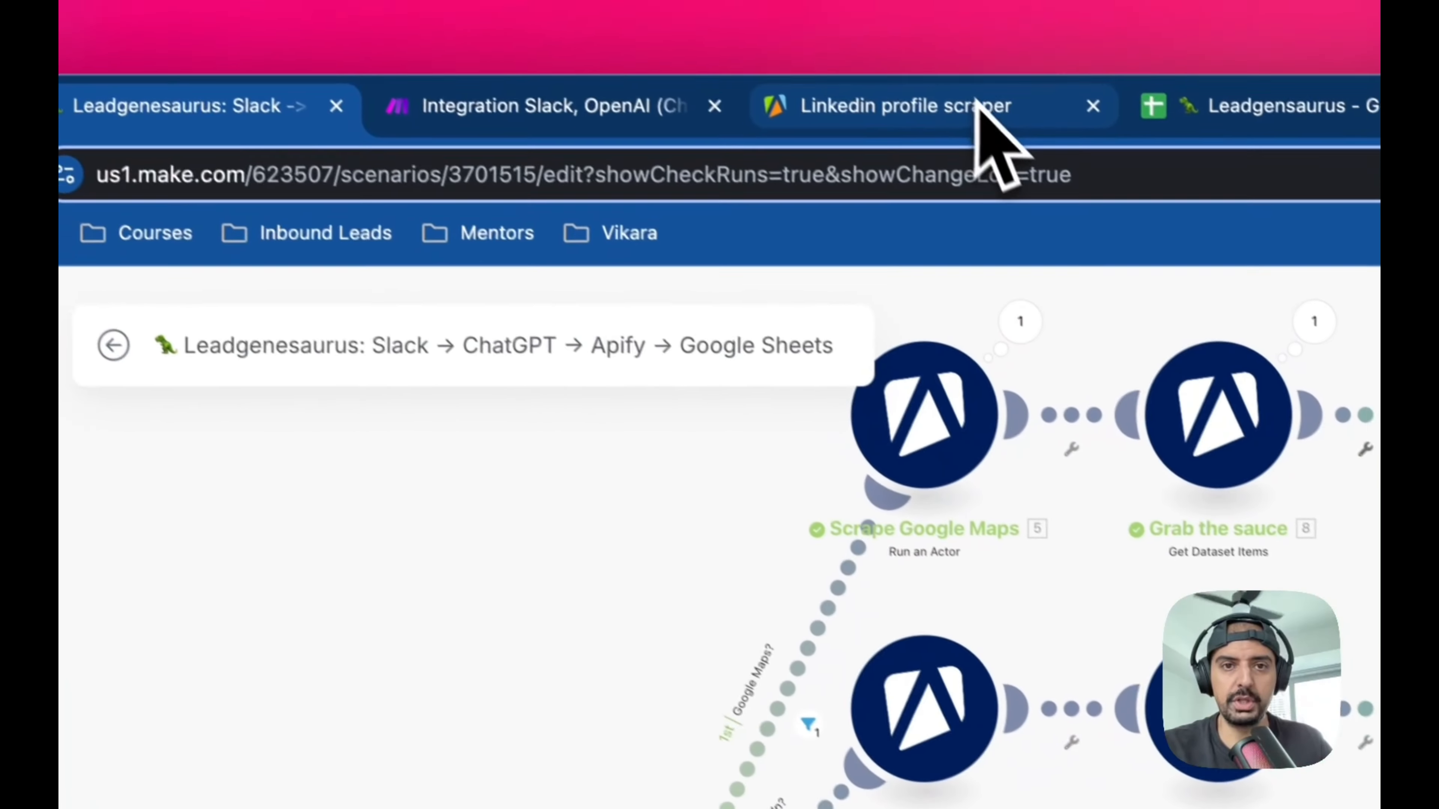
pyautogui.click(977, 102)
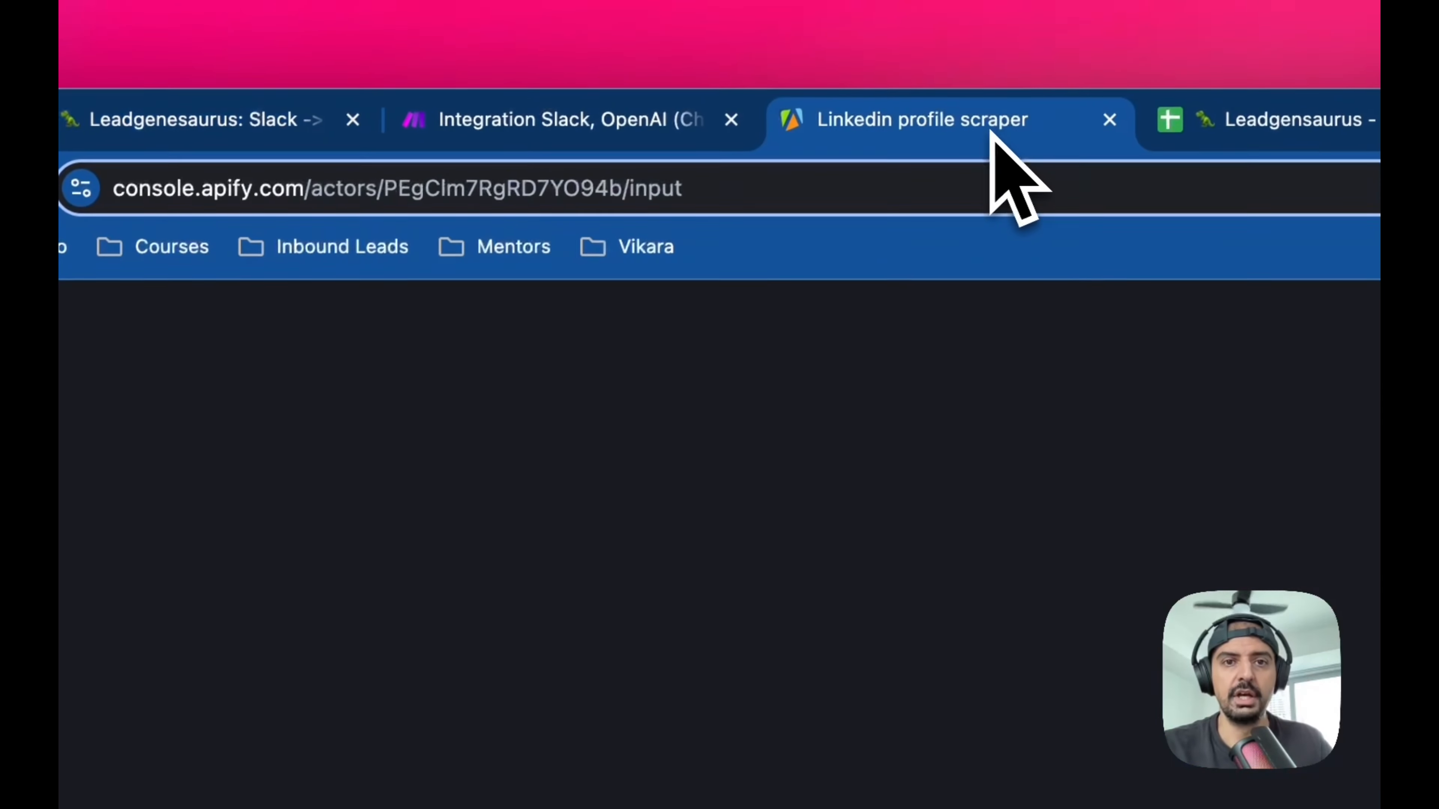
pyautogui.click(586, 109)
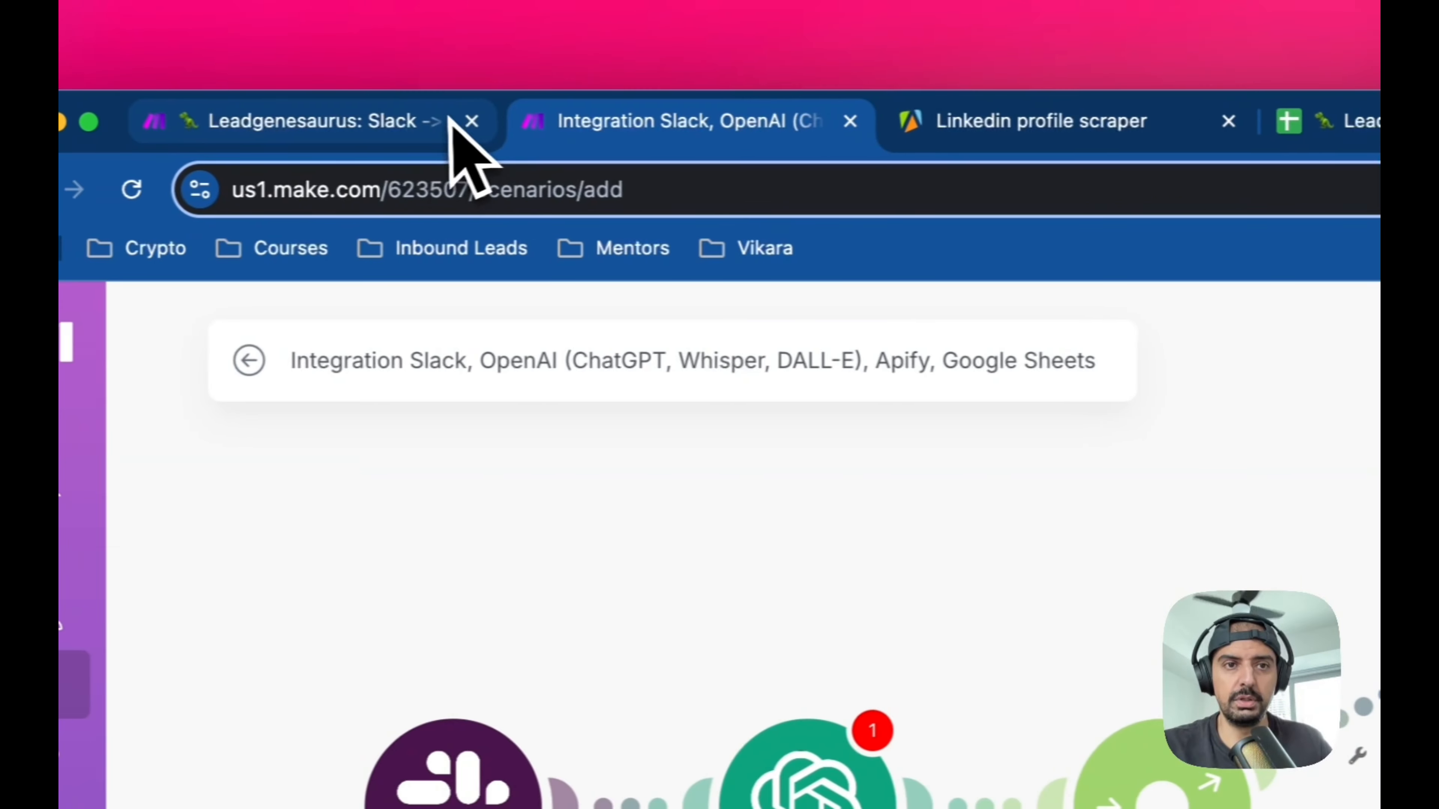
pyautogui.click(317, 120)
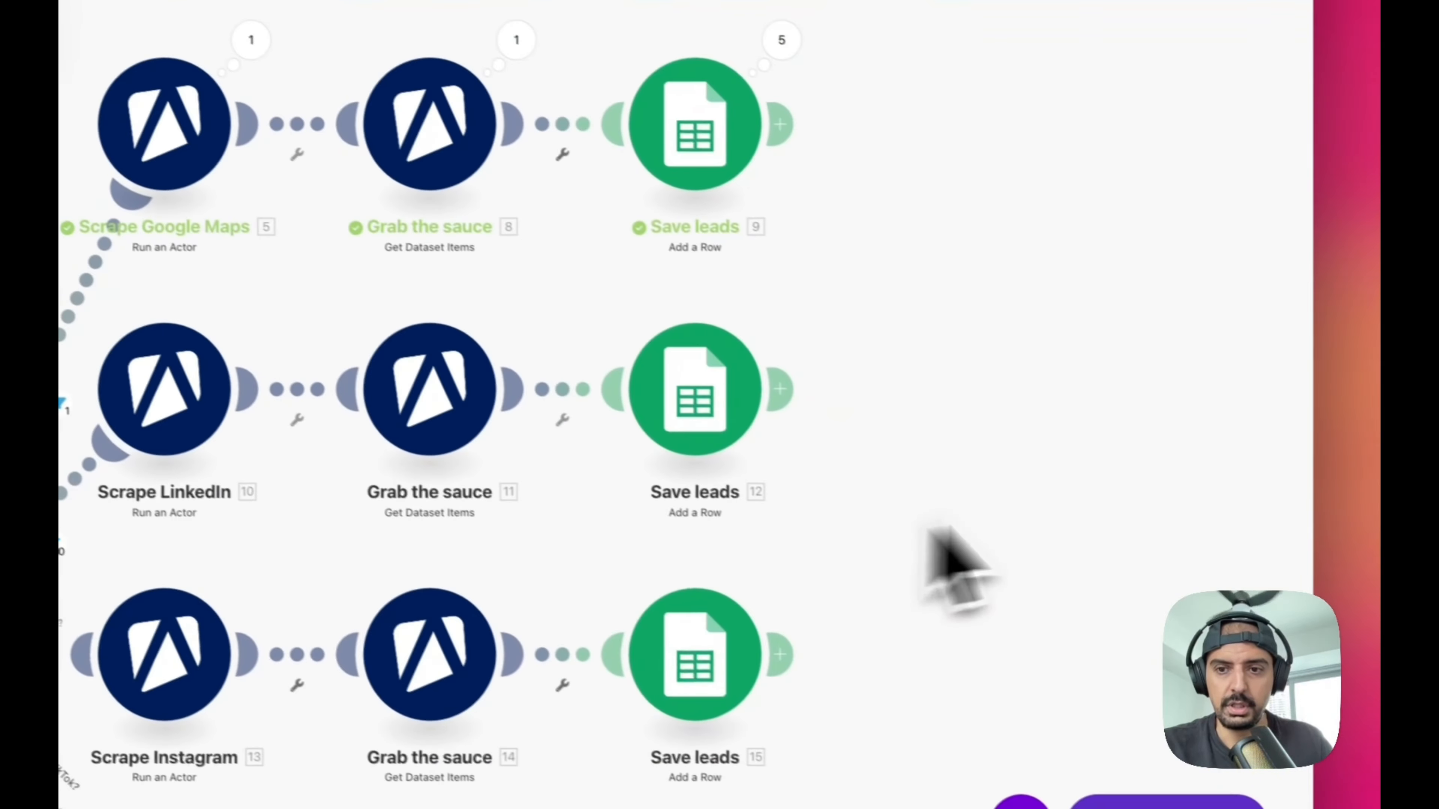
pyautogui.scroll(-5, 957, 561)
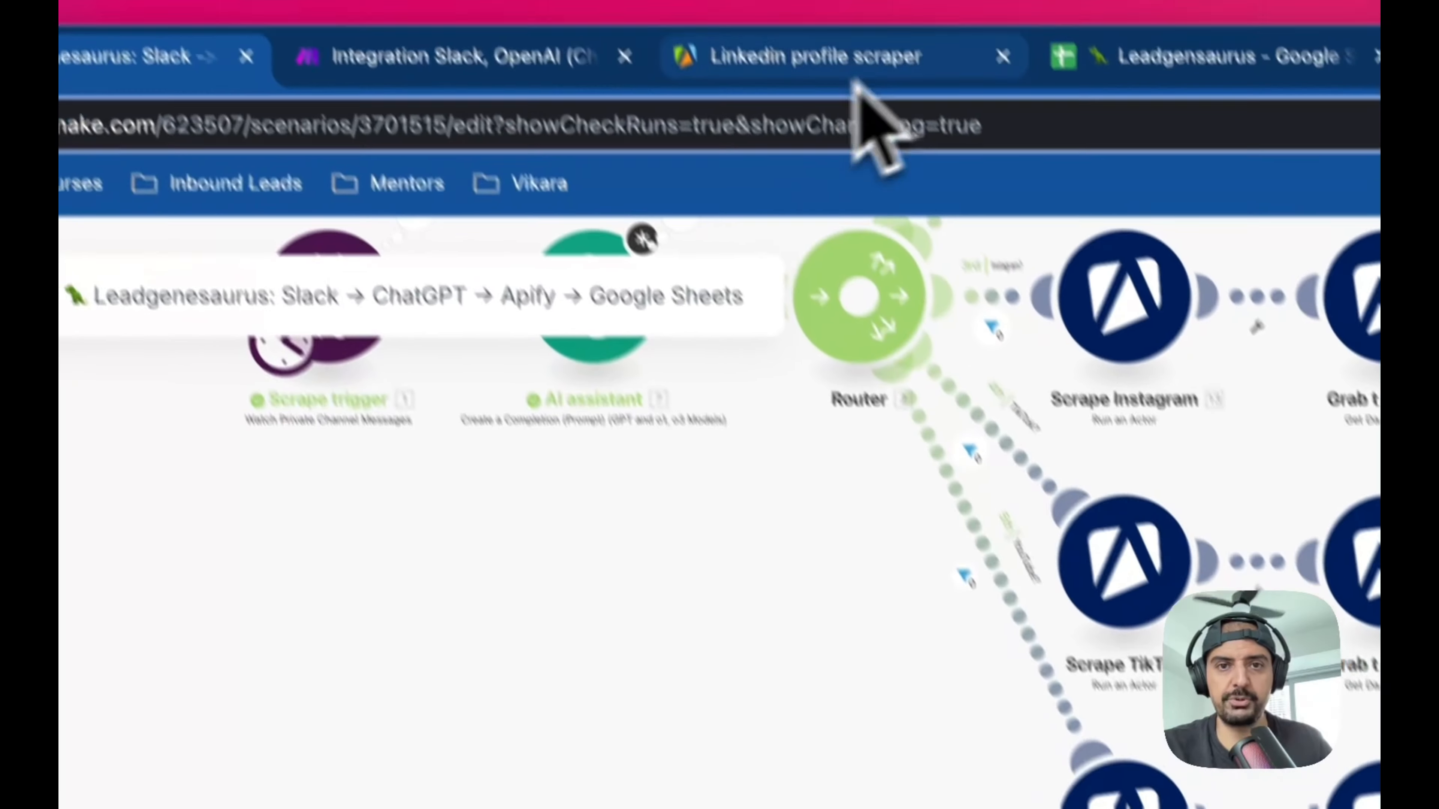
# - Switch to Apify, search the Store for "instagram" and look through the matching actors
pyautogui.click(878, 68)
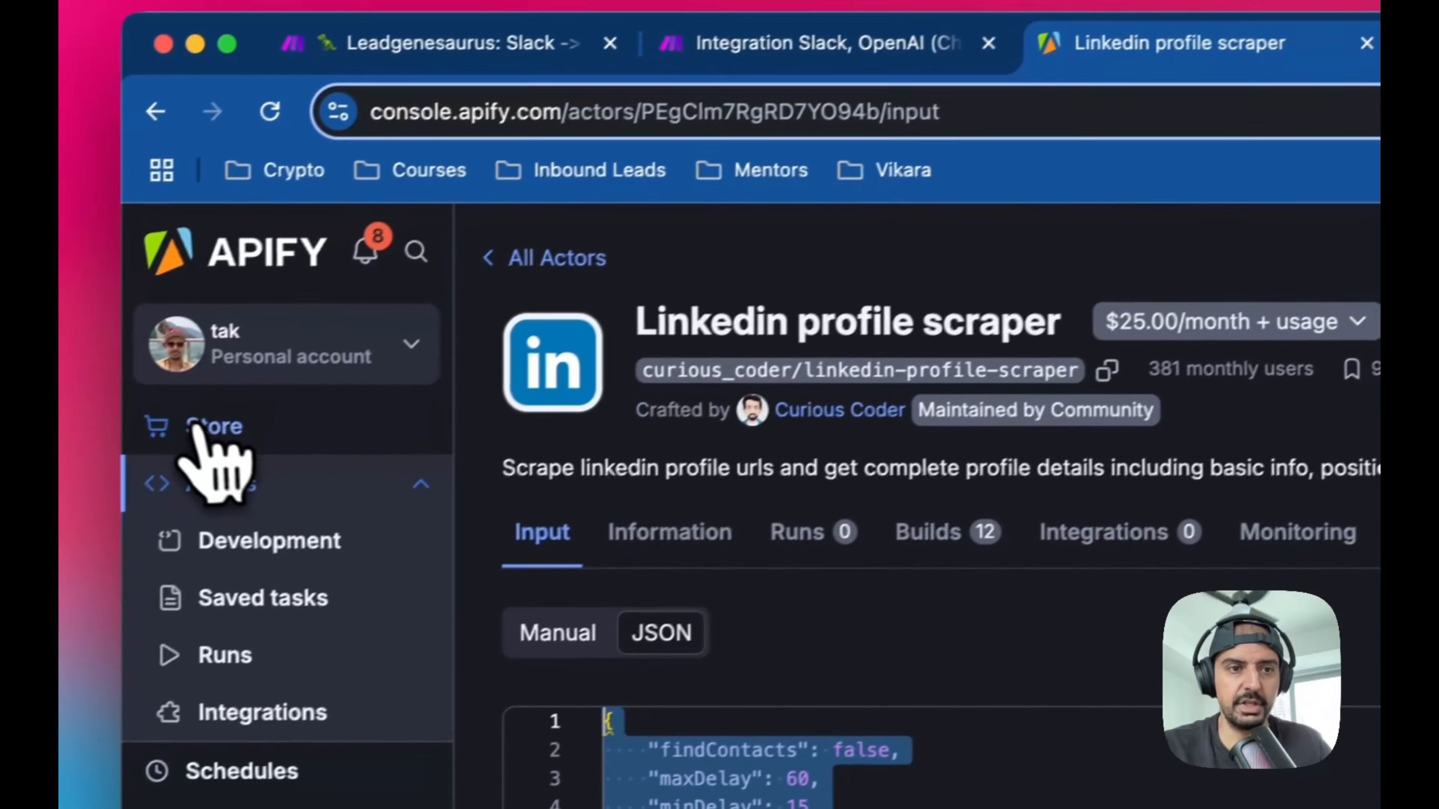
pyautogui.click(201, 431)
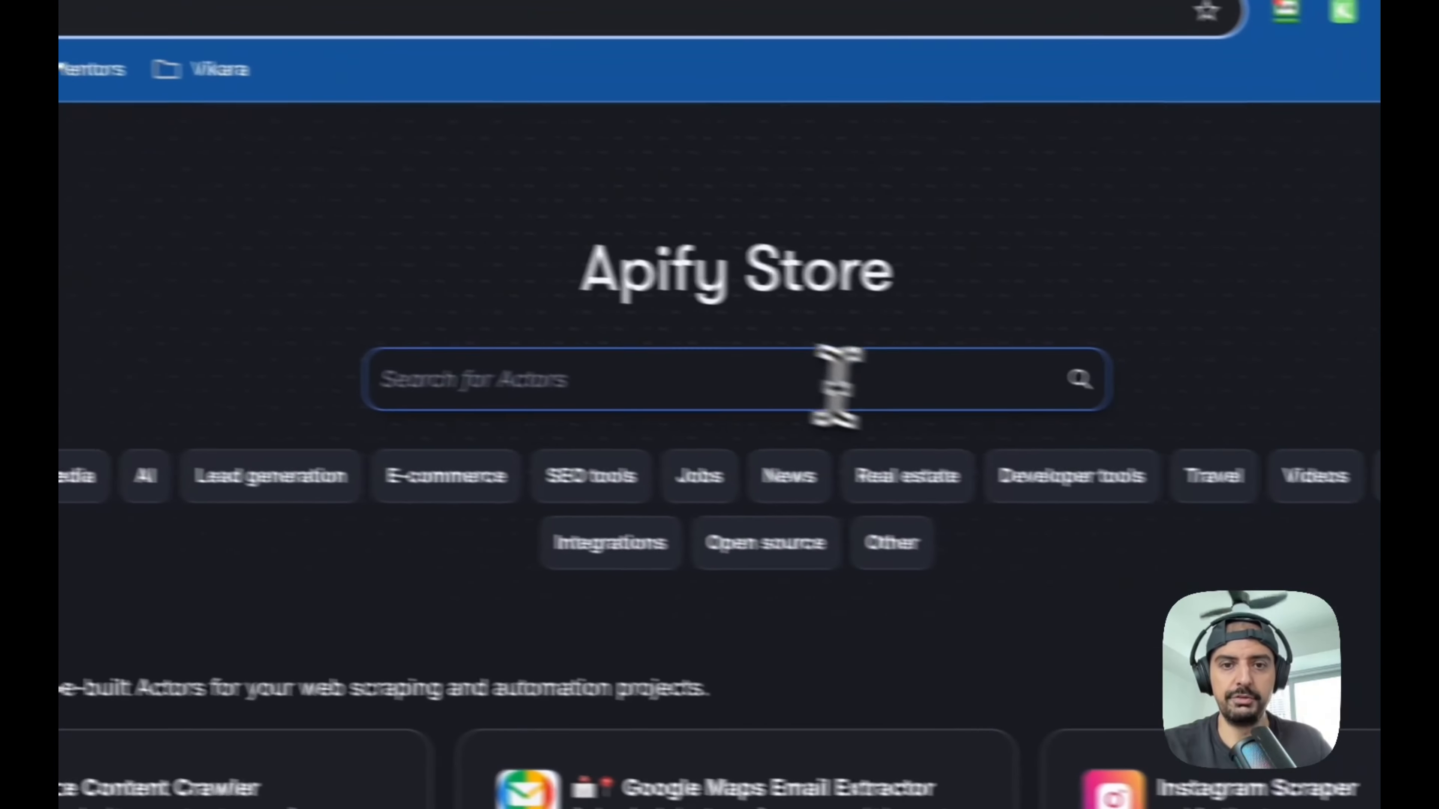
pyautogui.click(711, 366)
pyautogui.write('instagram')
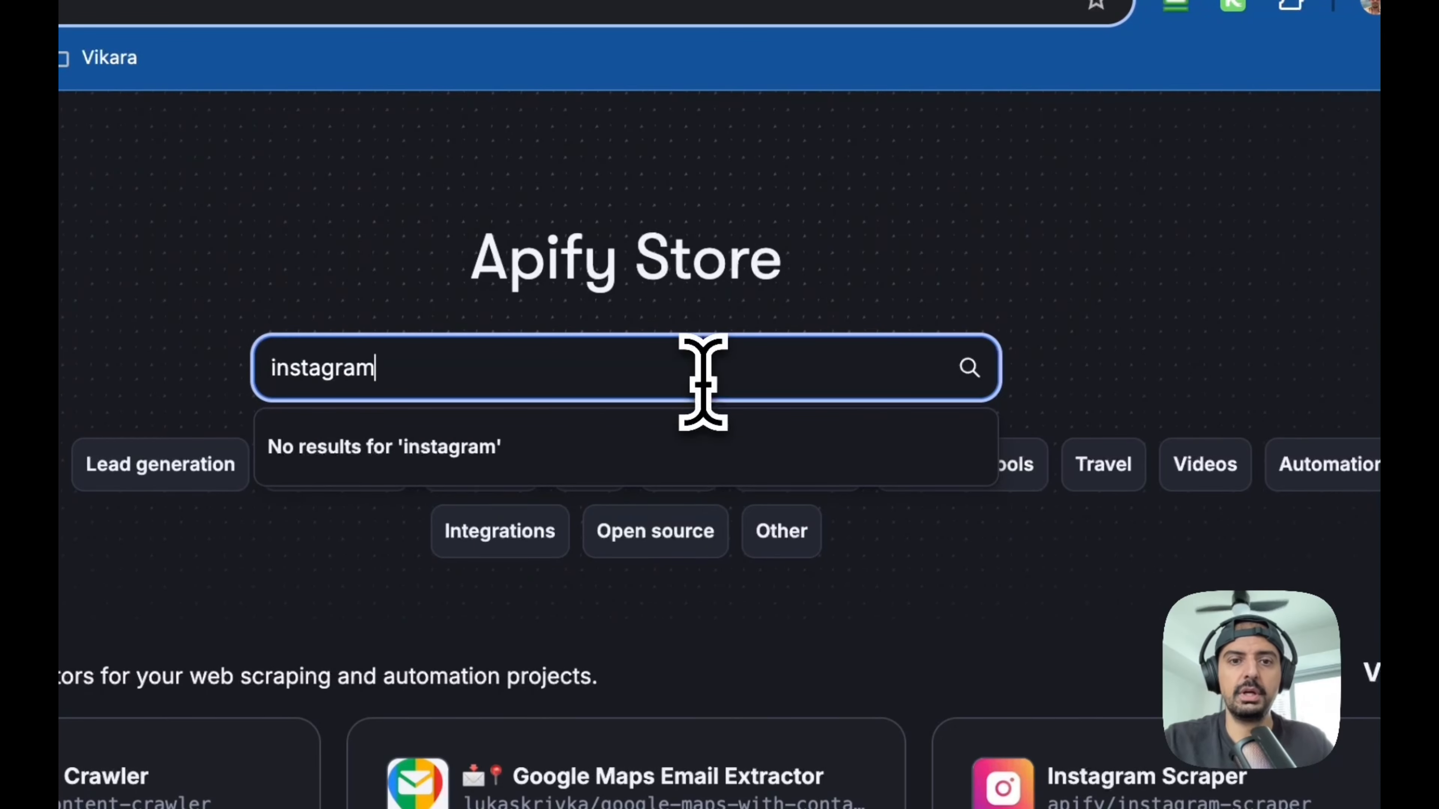
pyautogui.press('Return')
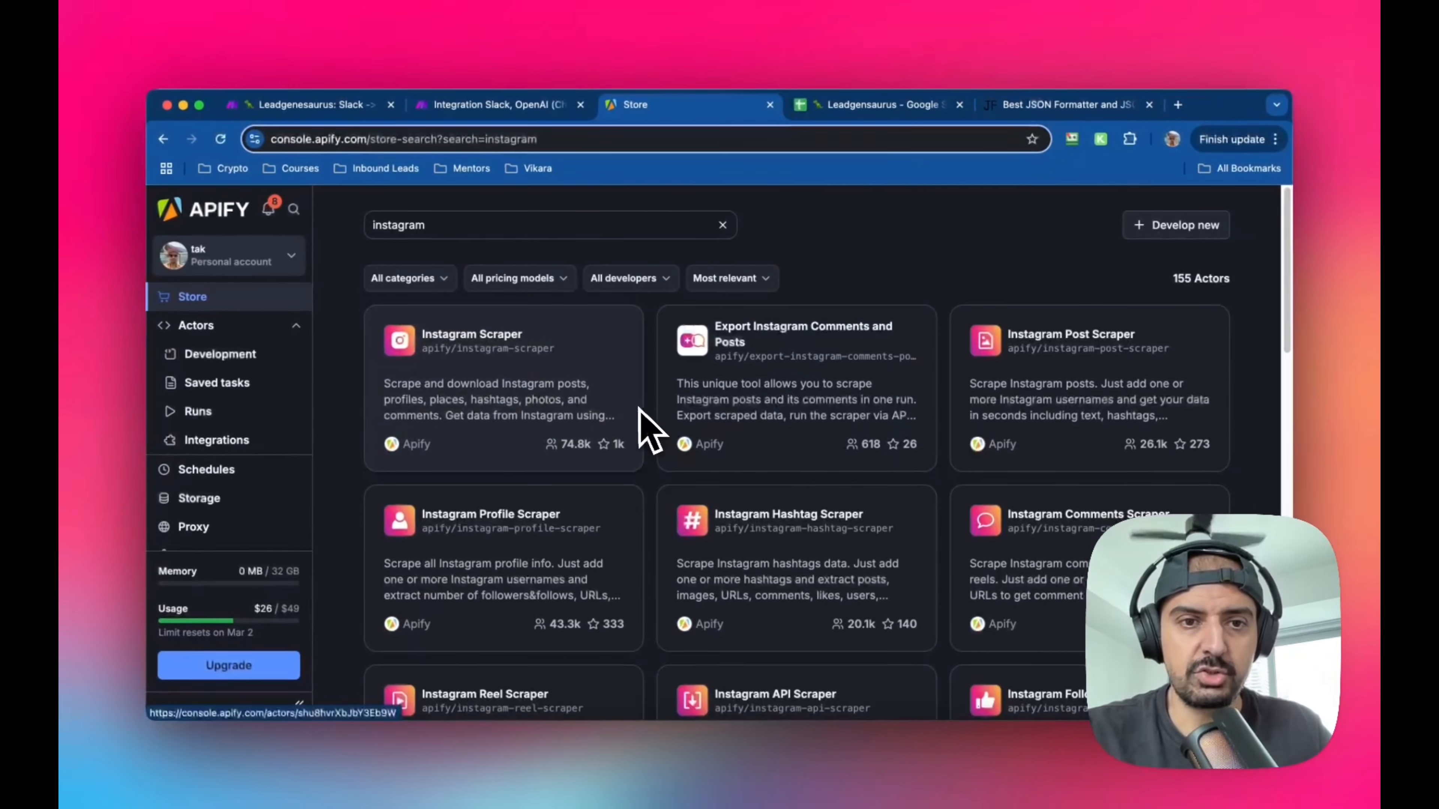
pyautogui.scroll(-10, 1003, 411)
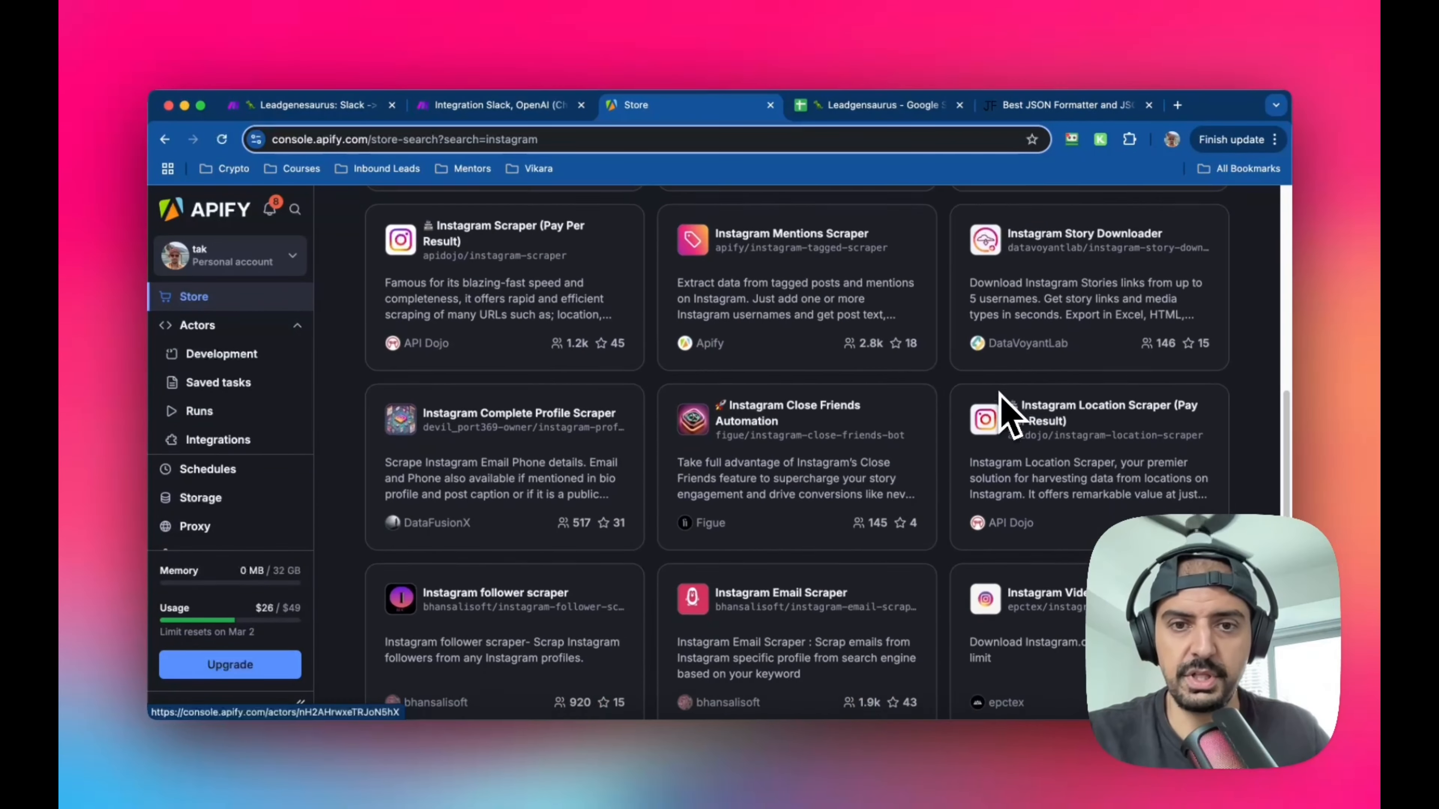
pyautogui.scroll(10, 665, 386)
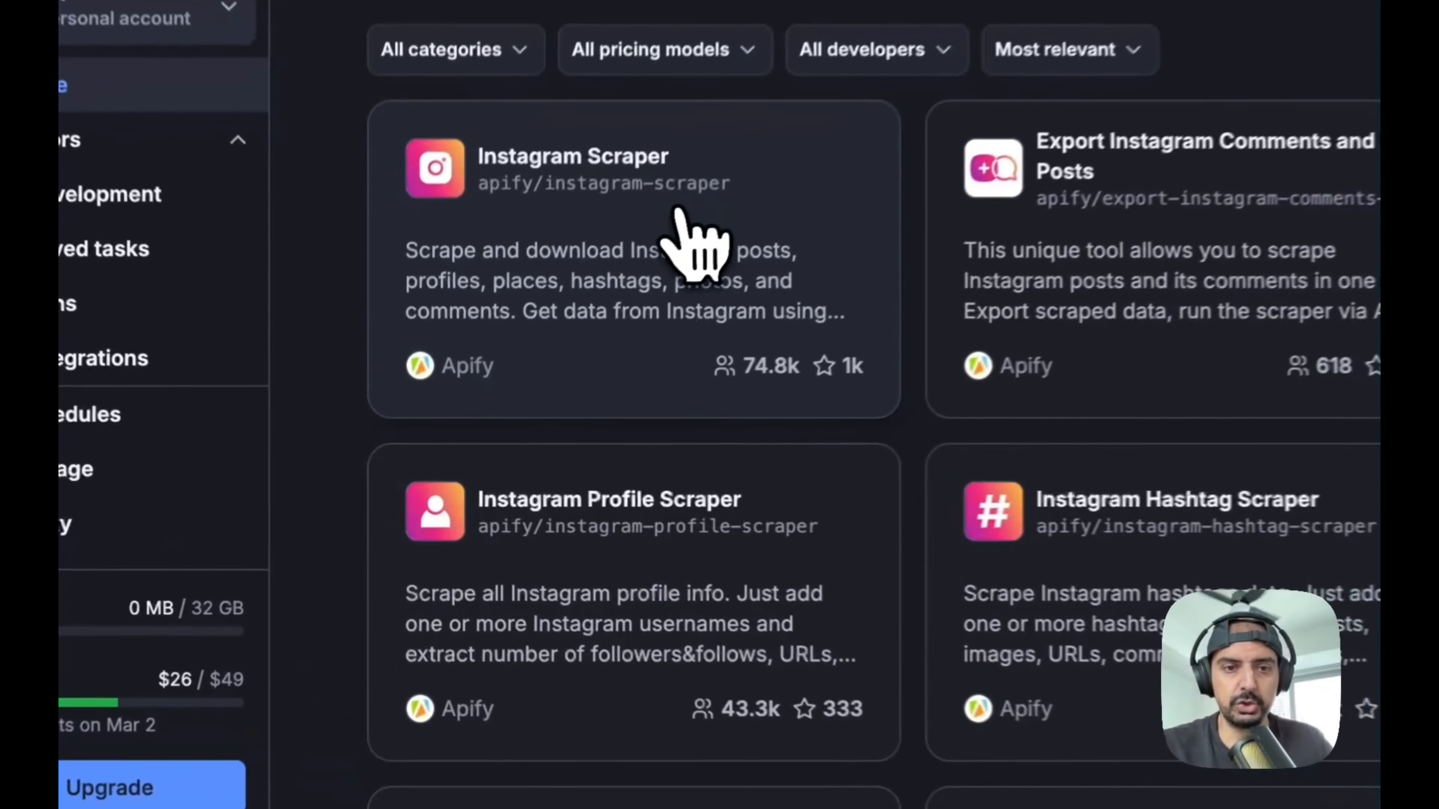
# - Open the Instagram Scraper actor and read its information page, including the list of other Instagram scraping tools
pyautogui.click(589, 379)
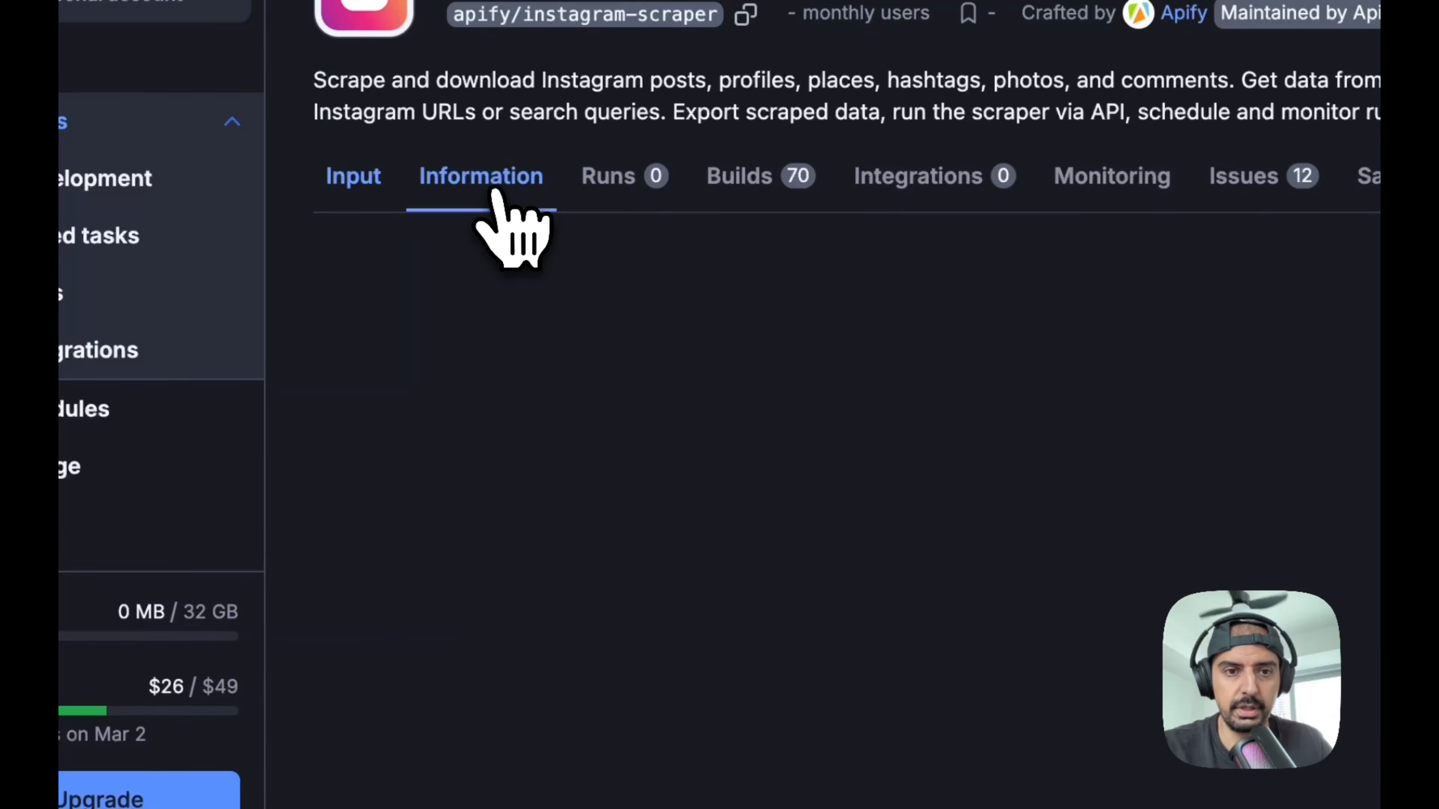
pyautogui.click(498, 196)
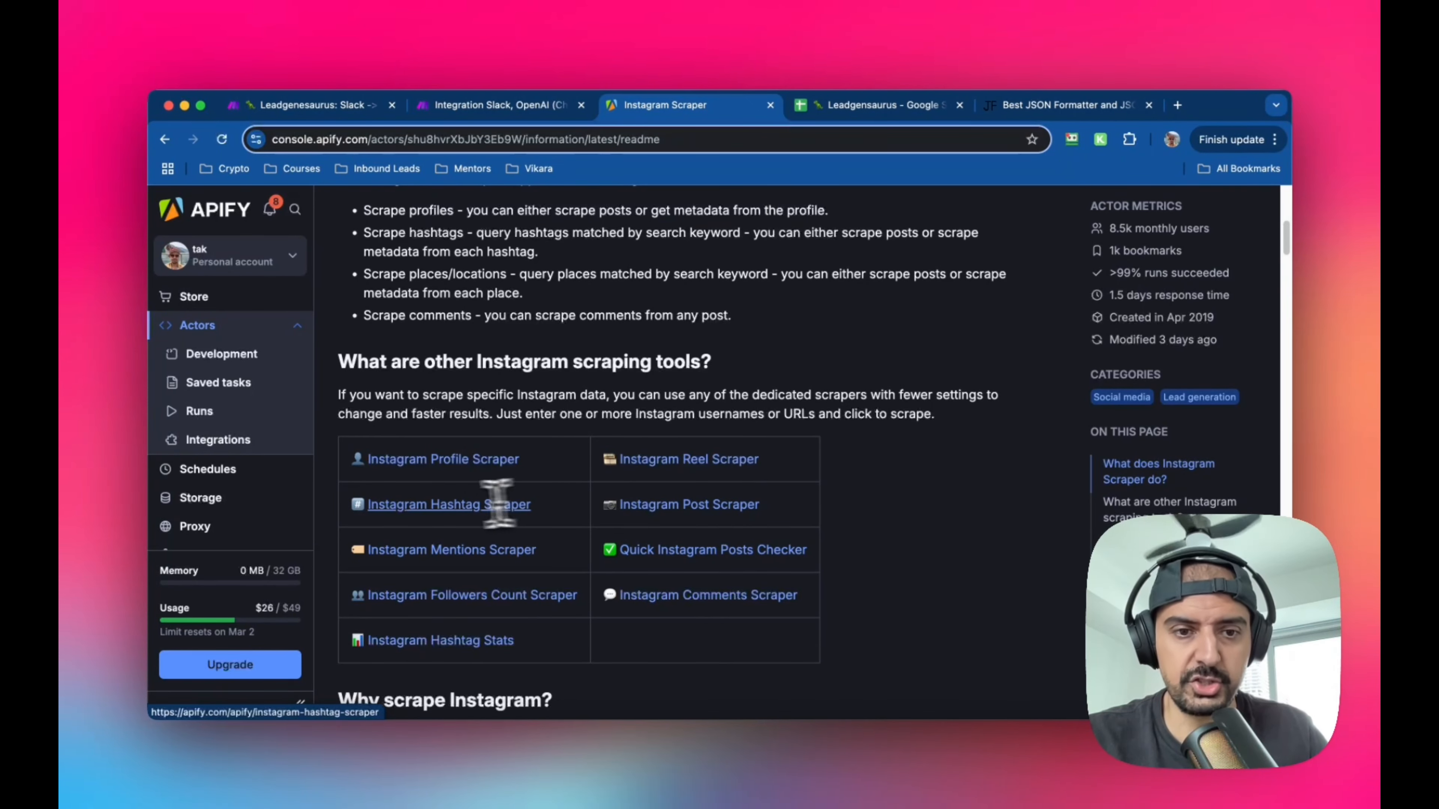
pyautogui.scroll(-3, 671, 544)
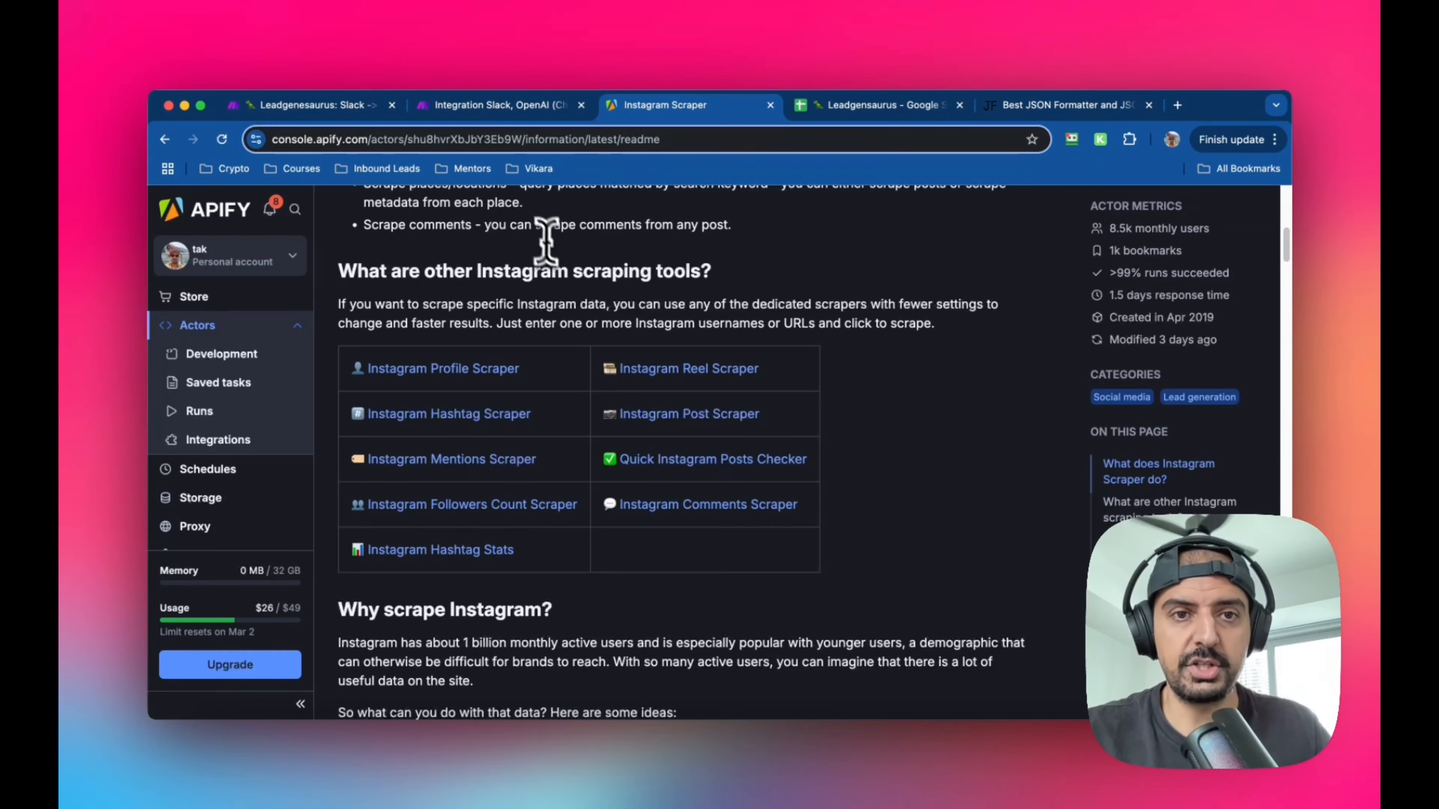
pyautogui.scroll(15, 546, 241)
# - Return to the Apify Store and search for "zillow" actors
pyautogui.click(354, 211)
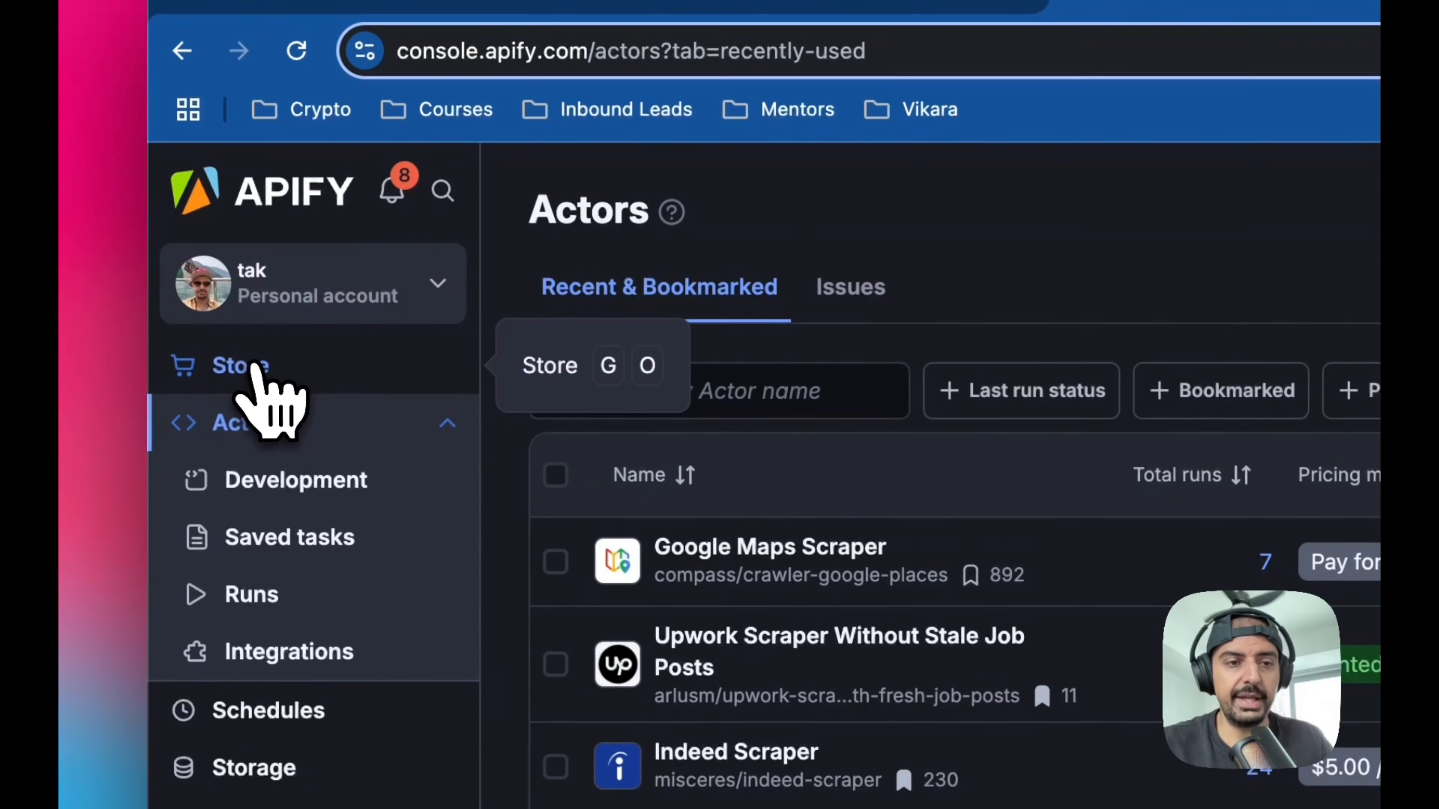
pyautogui.click(221, 462)
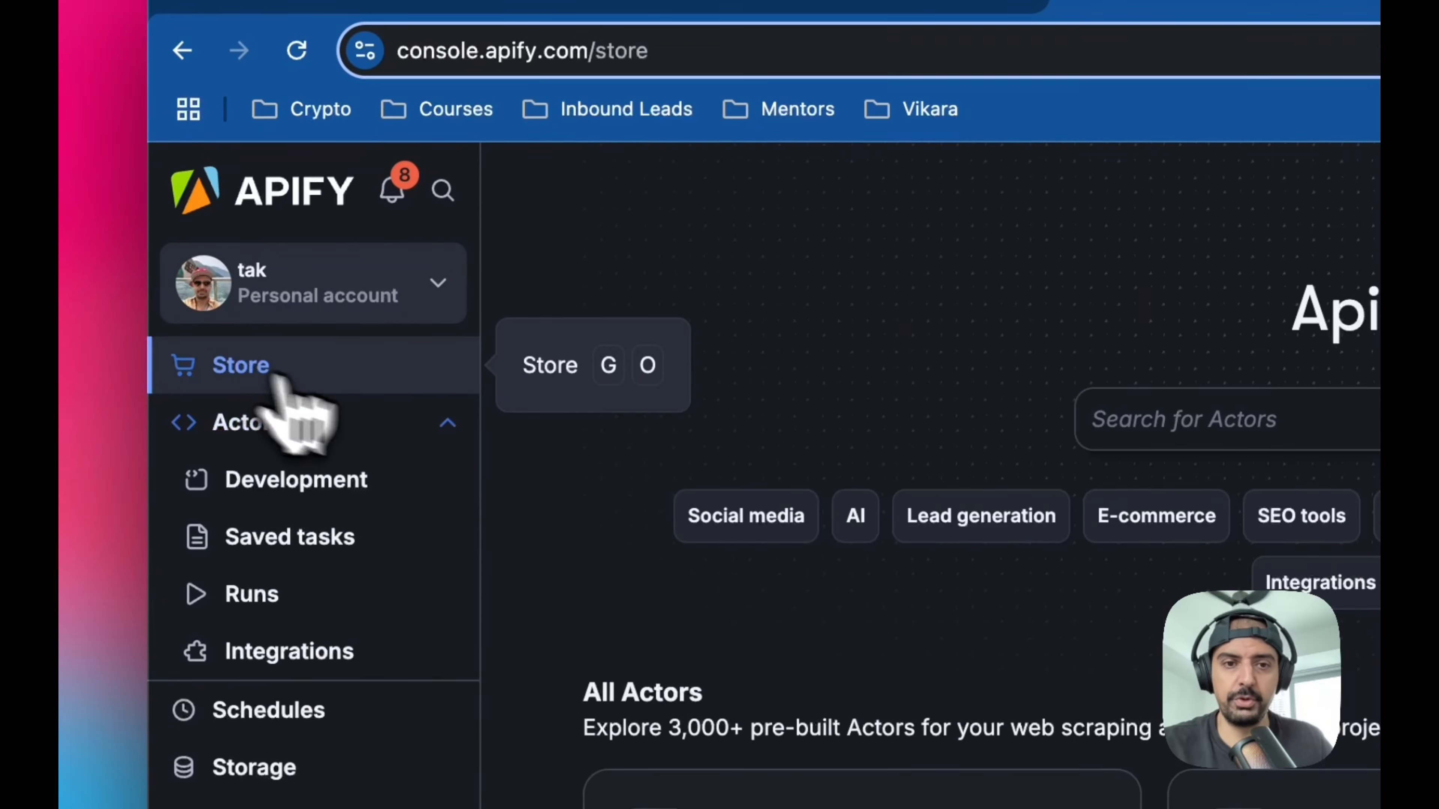
pyautogui.click(1221, 423)
pyautogui.click(399, 118)
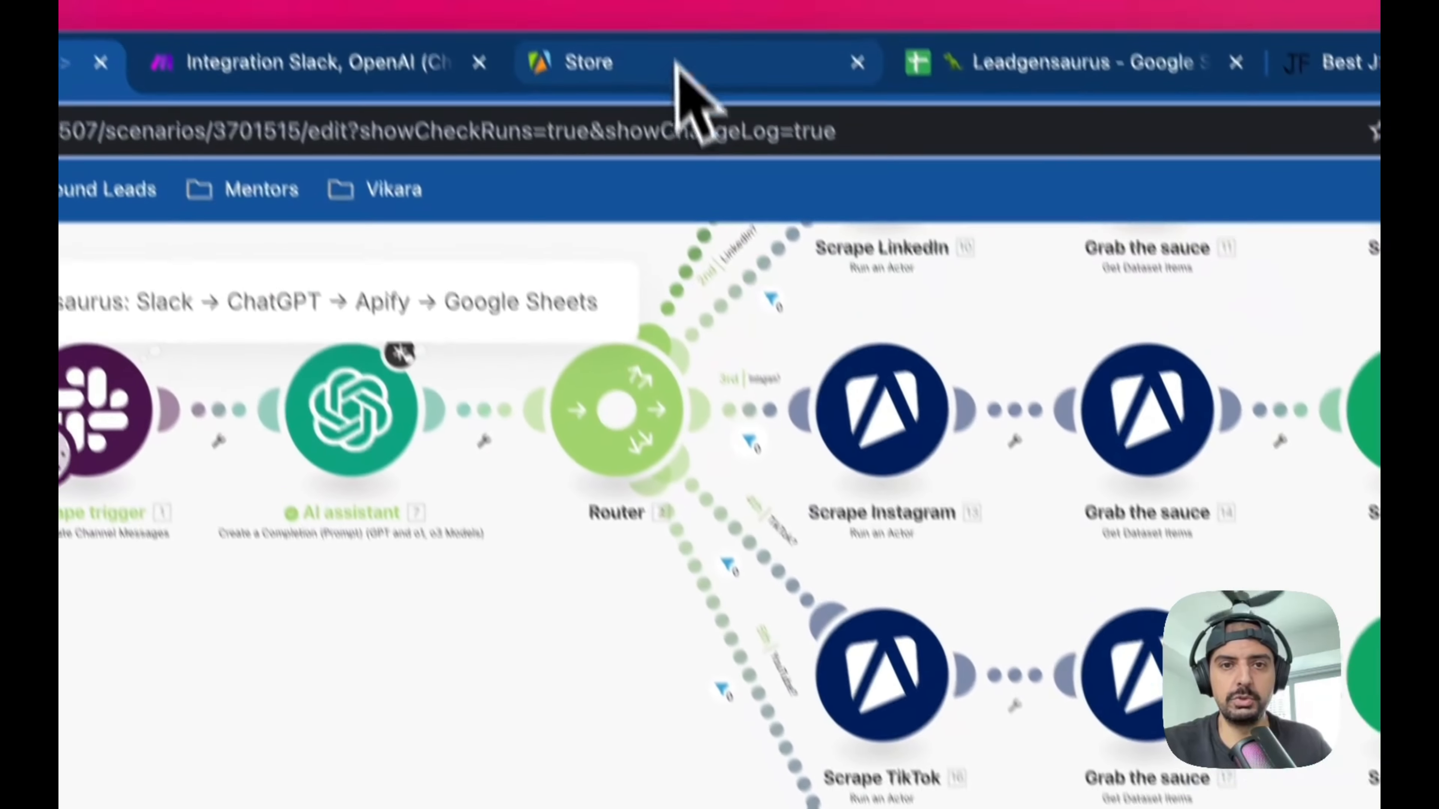
pyautogui.click(681, 71)
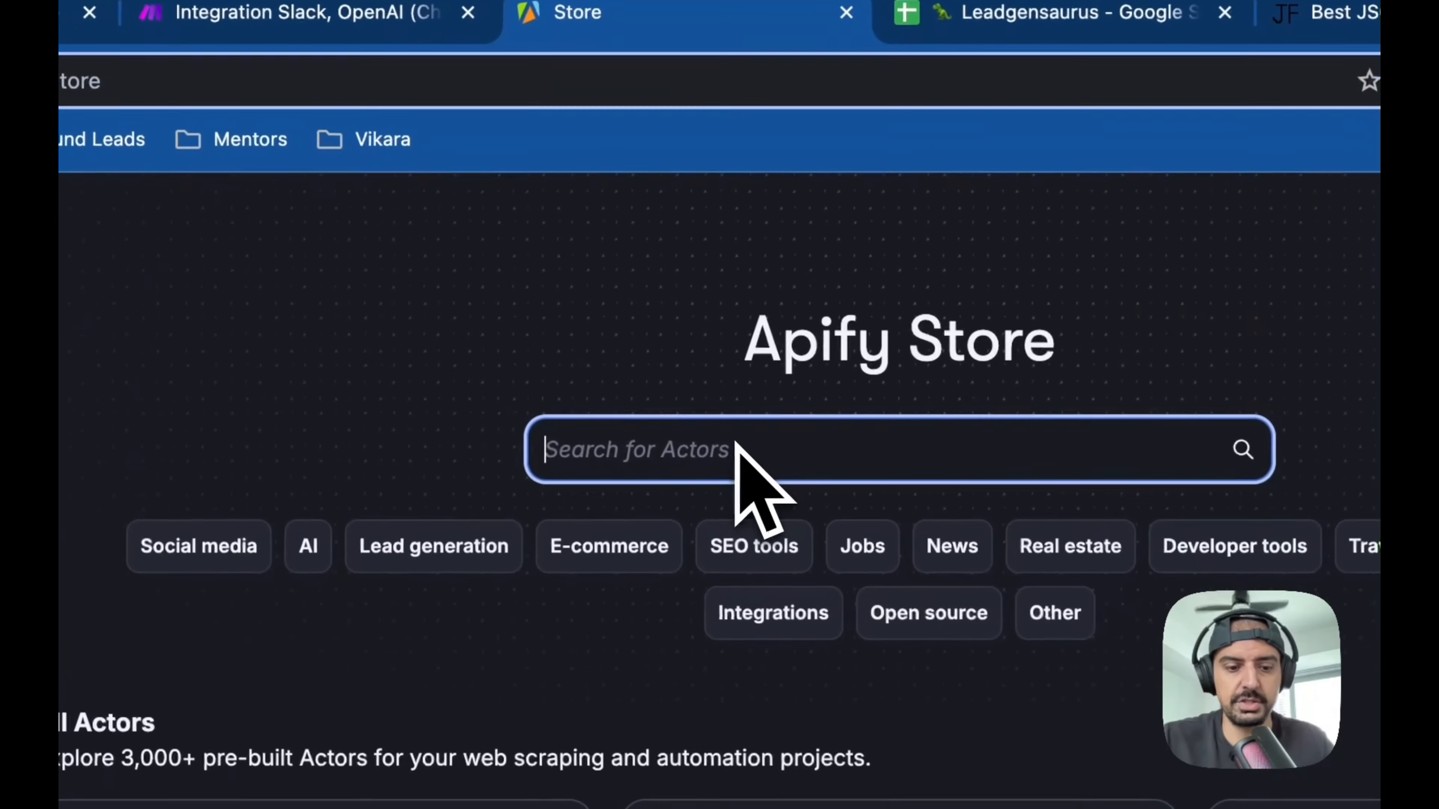
pyautogui.write('zillow')
pyautogui.press('Return')
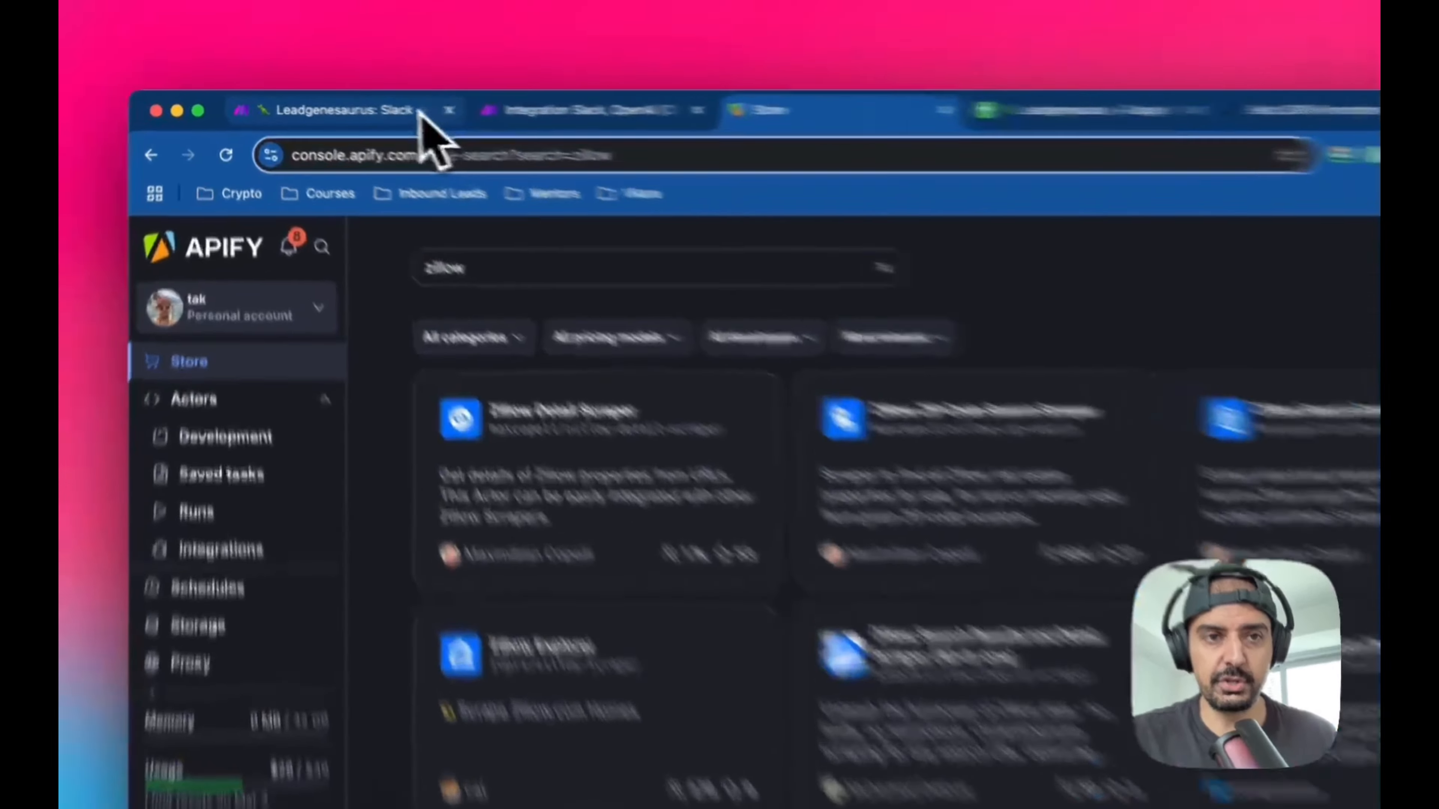
# - Return to the finished Leadgenesaurus scenario in Make and look through the available Tools modules
pyautogui.click(356, 106)
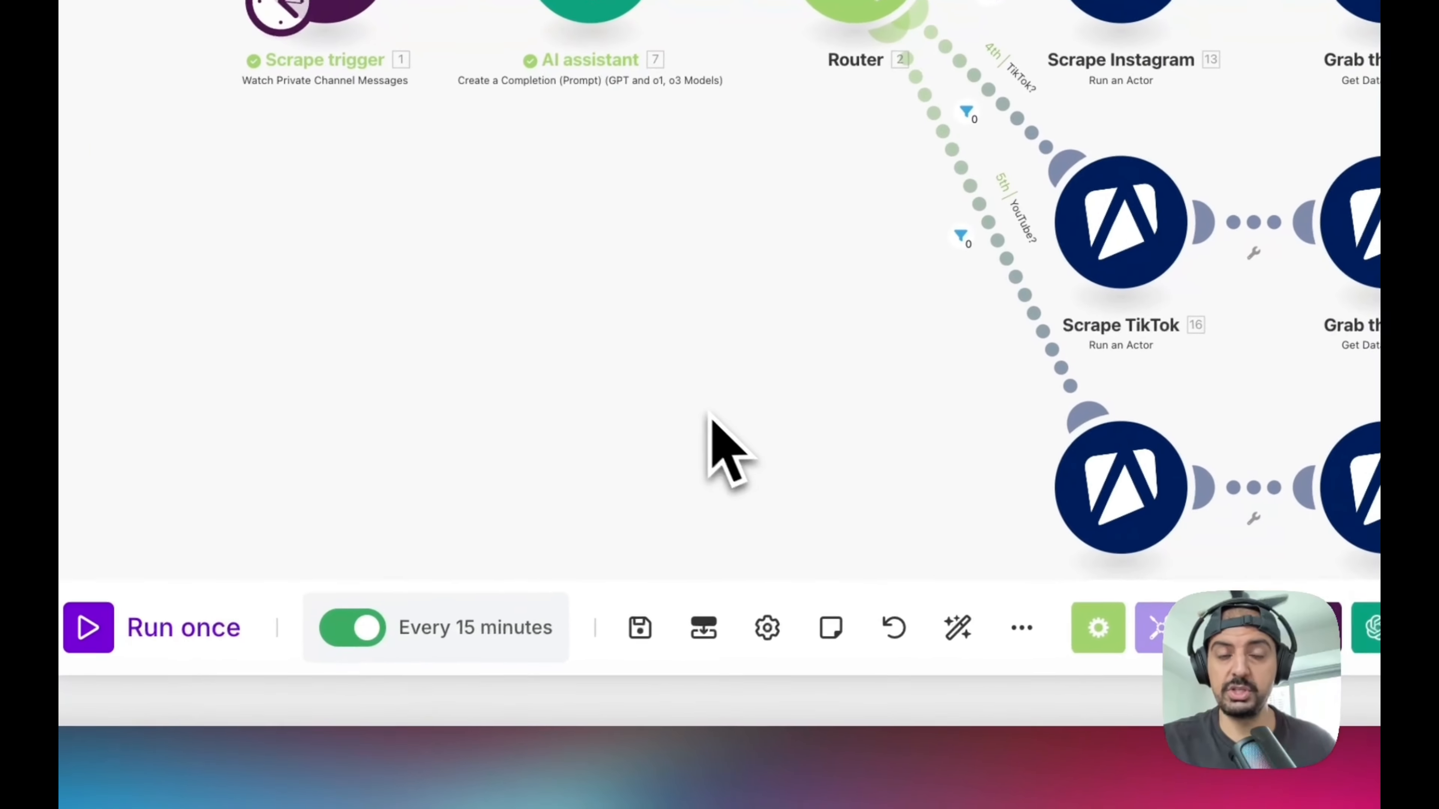
pyautogui.moveTo(709, 417); pyautogui.dragTo(697, 400)
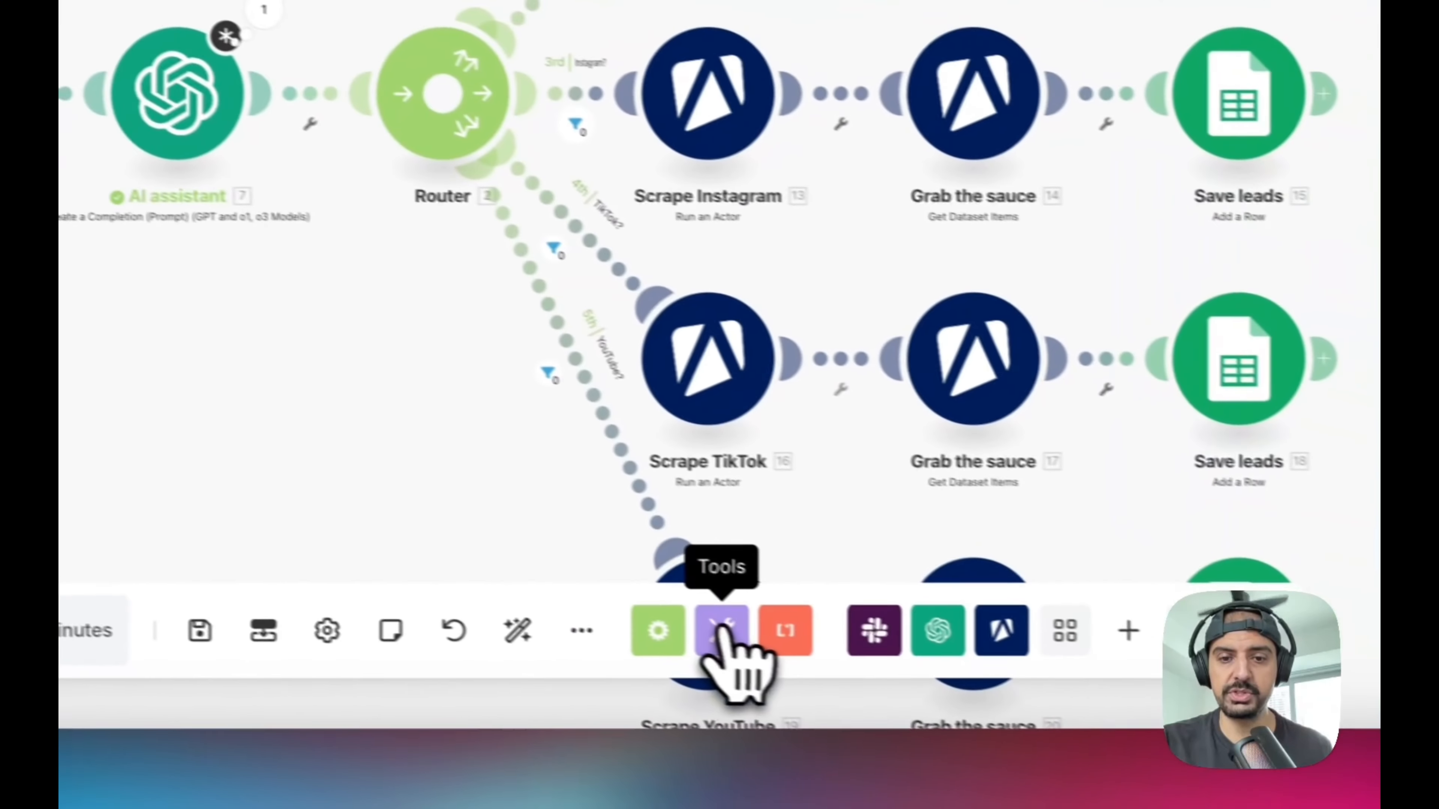
pyautogui.click(721, 630)
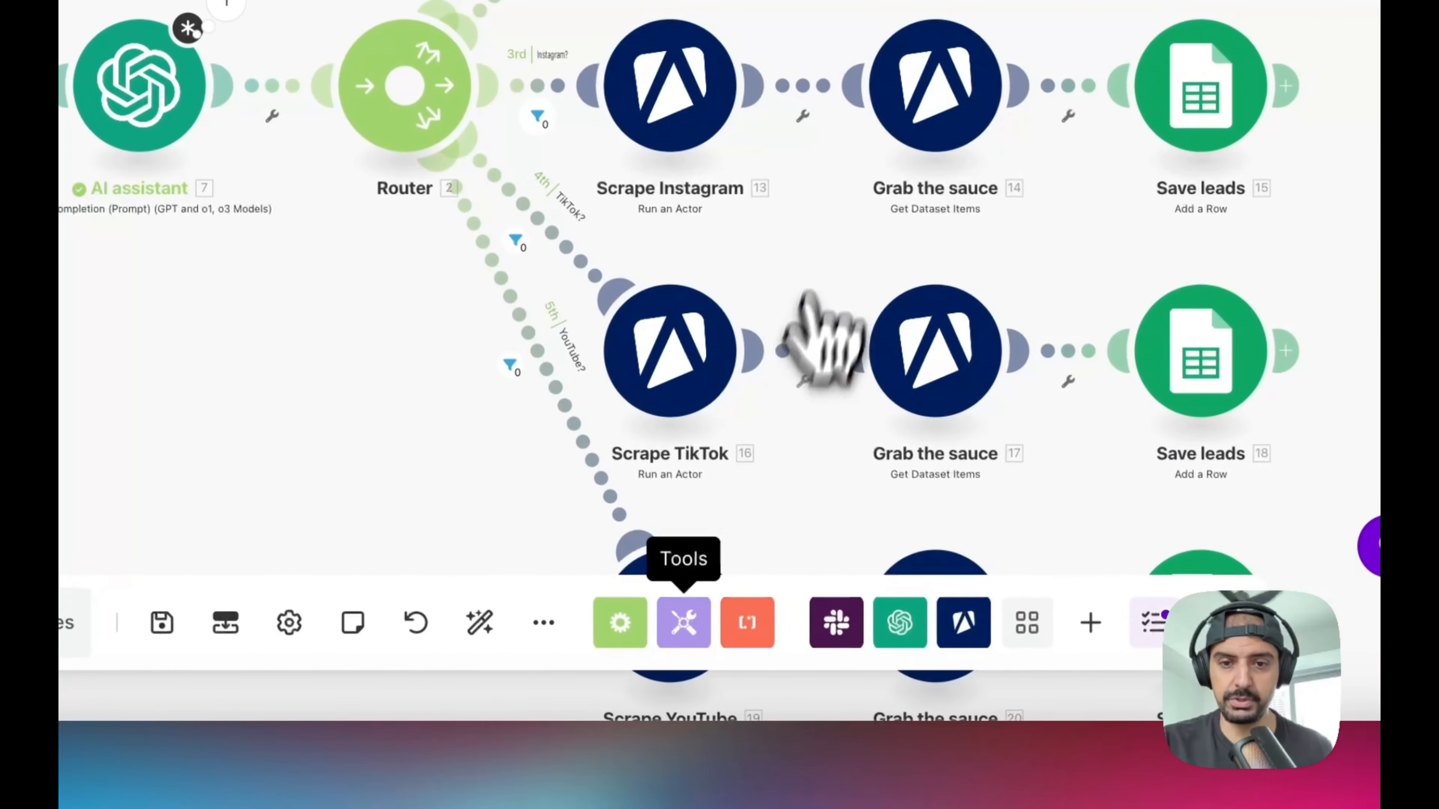
pyautogui.scroll(-5, 851, 241)
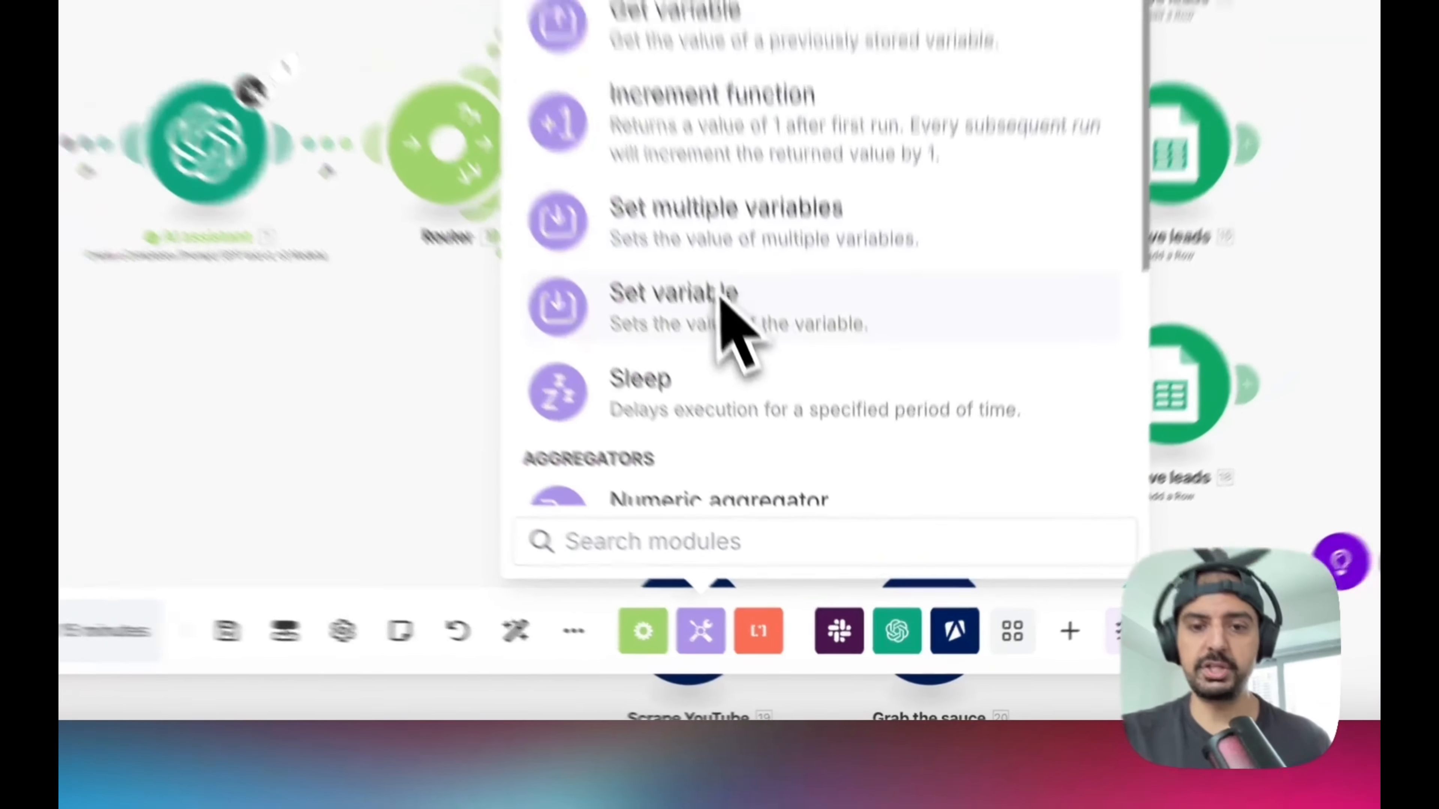